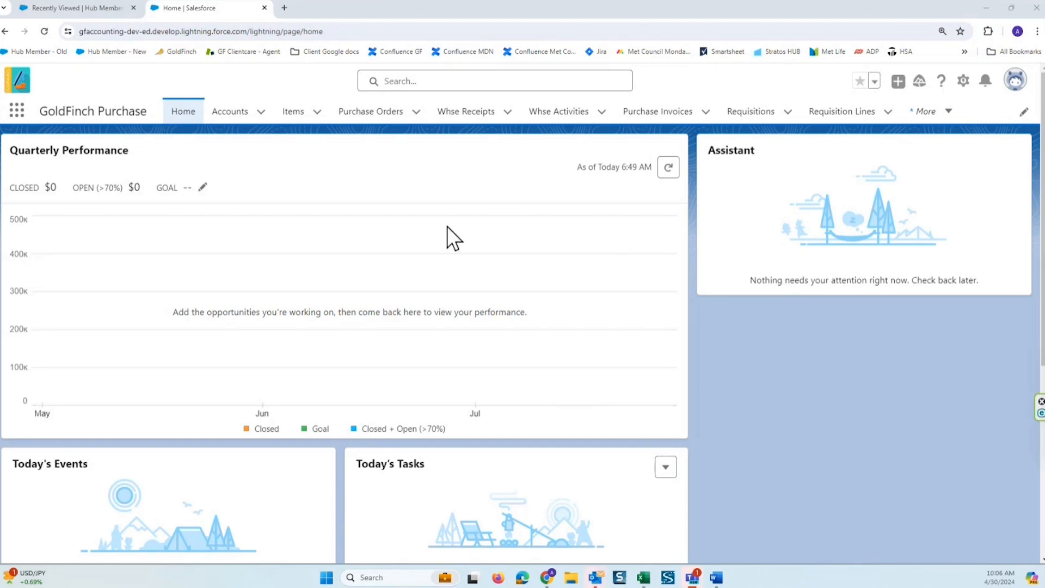
# Open the purchase orders list, widening its Document Status column to view the status choices for the first order.
pyautogui.click(367, 114)
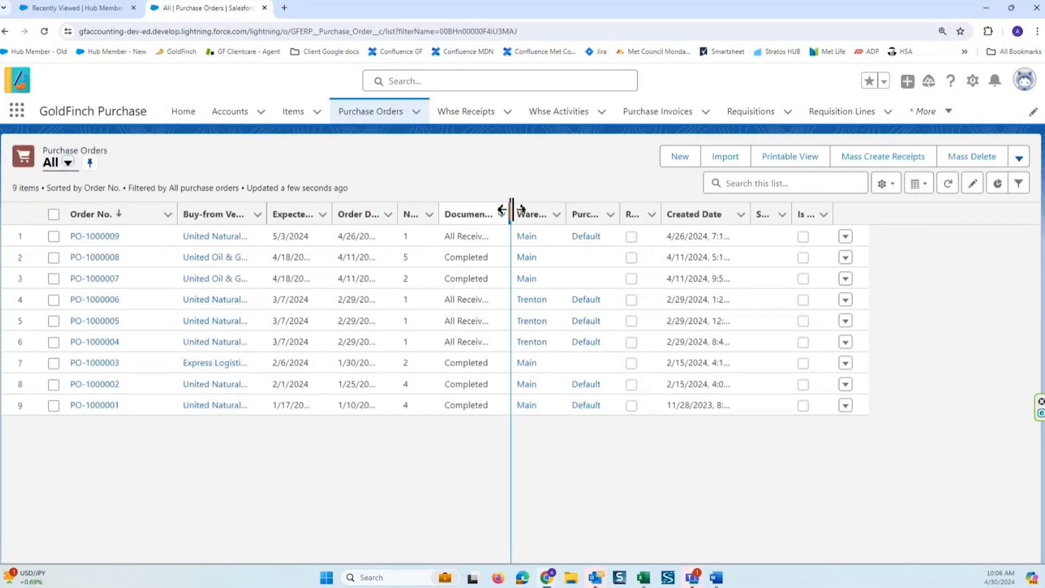
pyautogui.moveTo(548, 209); pyautogui.dragTo(580, 209)
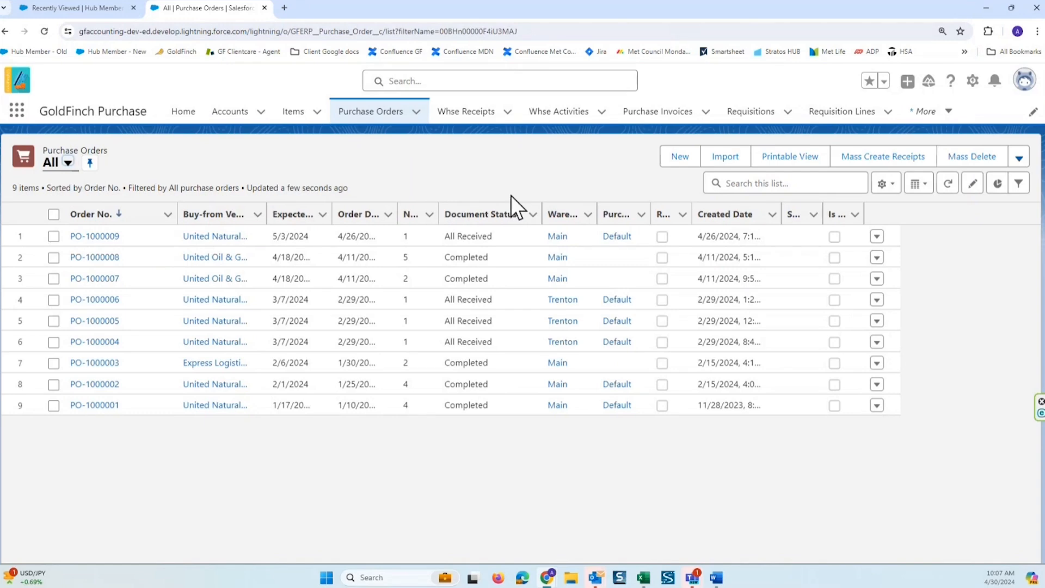
pyautogui.click(528, 237)
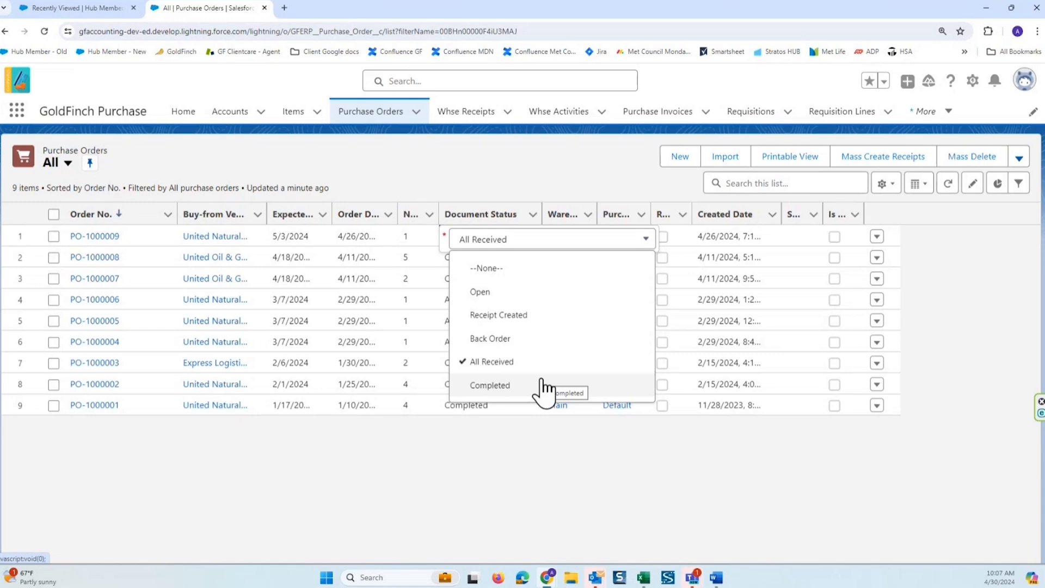
pyautogui.click(491, 179)
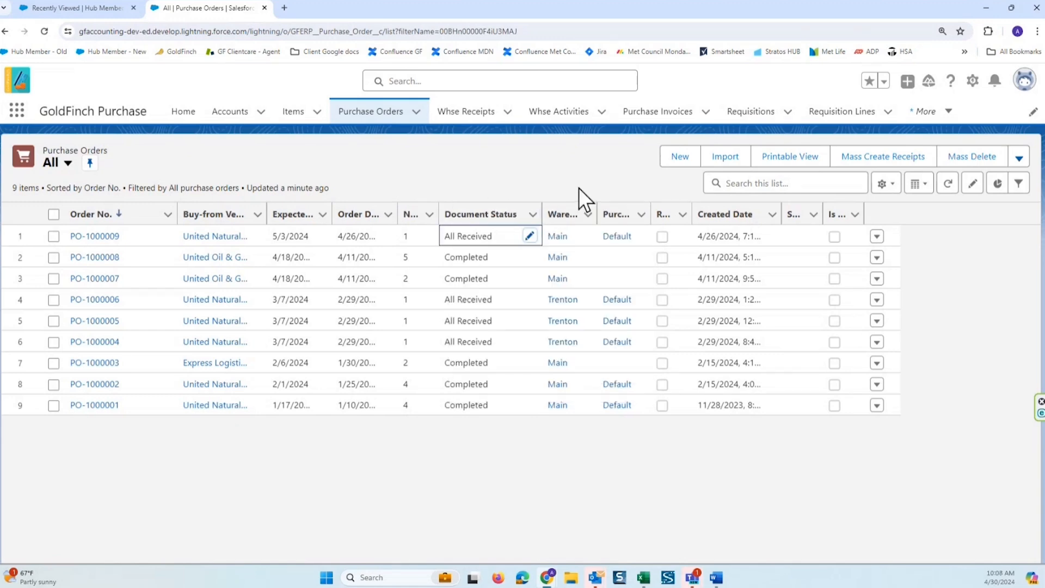
# Start a new purchase order with United Natural, Inc. as the buy-from vendor, and view the Order Date calendar.
pyautogui.click(680, 161)
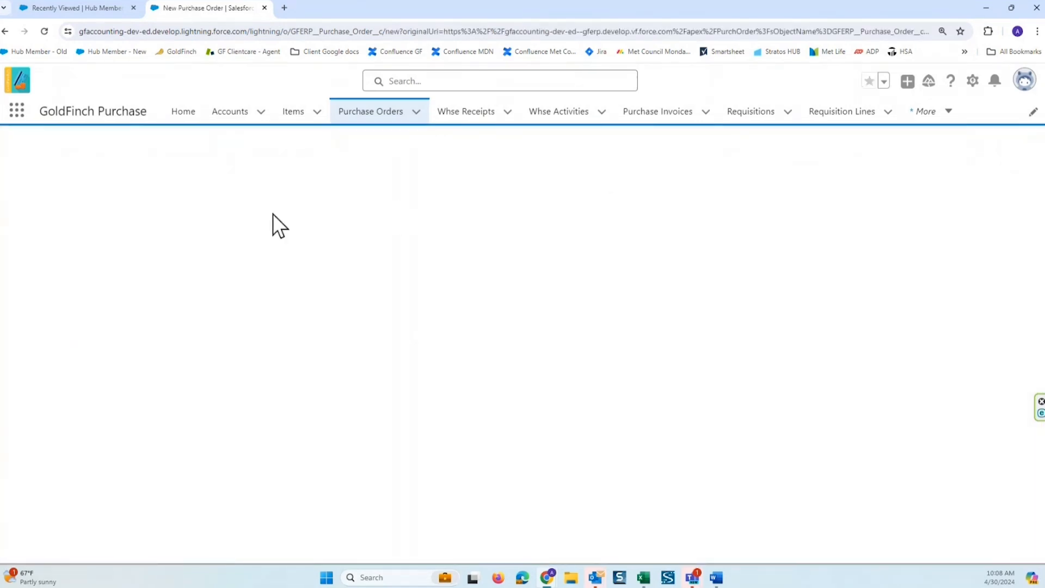
pyautogui.write('united Natural, Inc.')
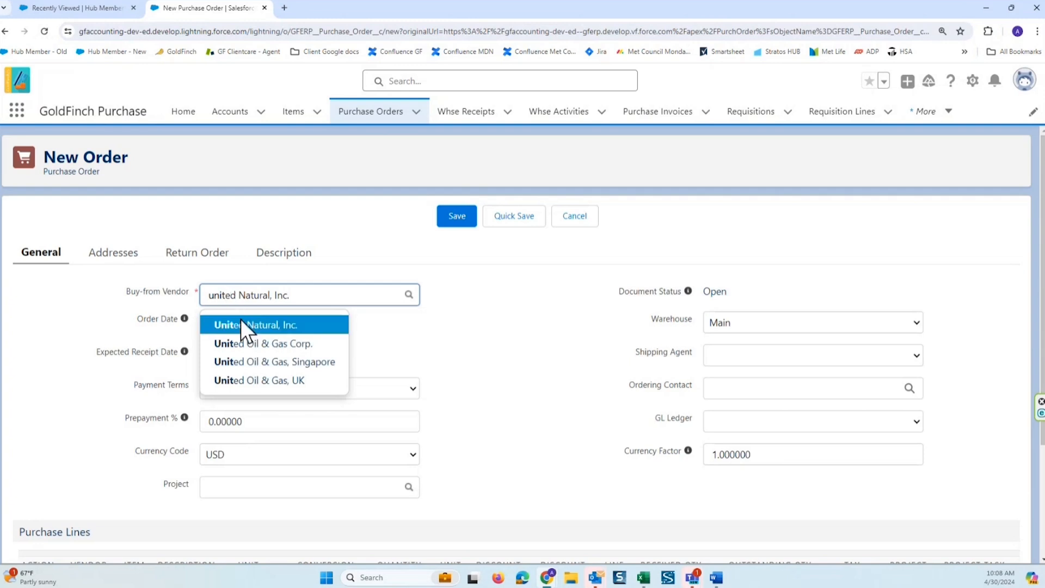
pyautogui.click(253, 322)
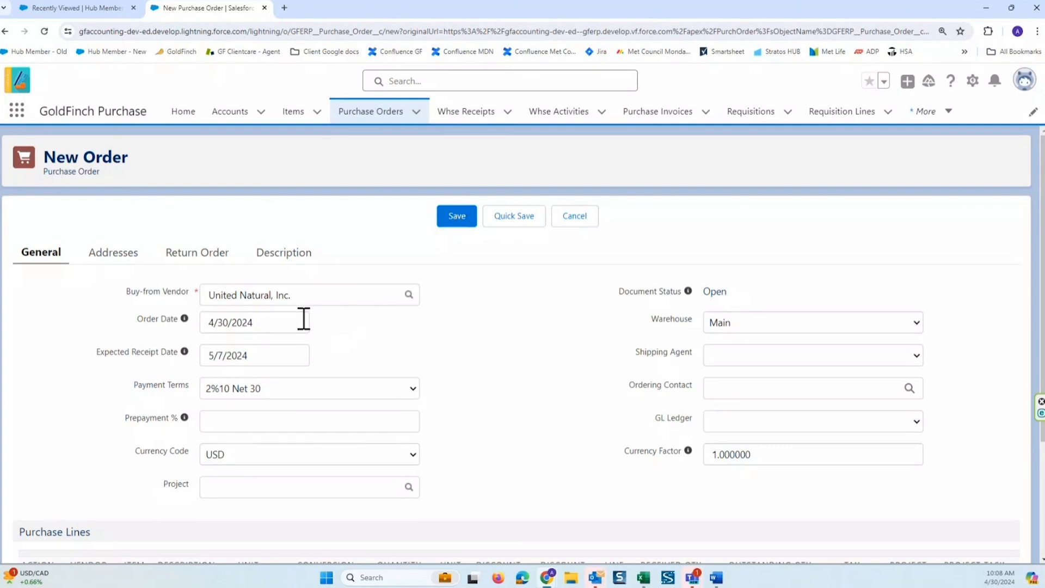
pyautogui.click(284, 322)
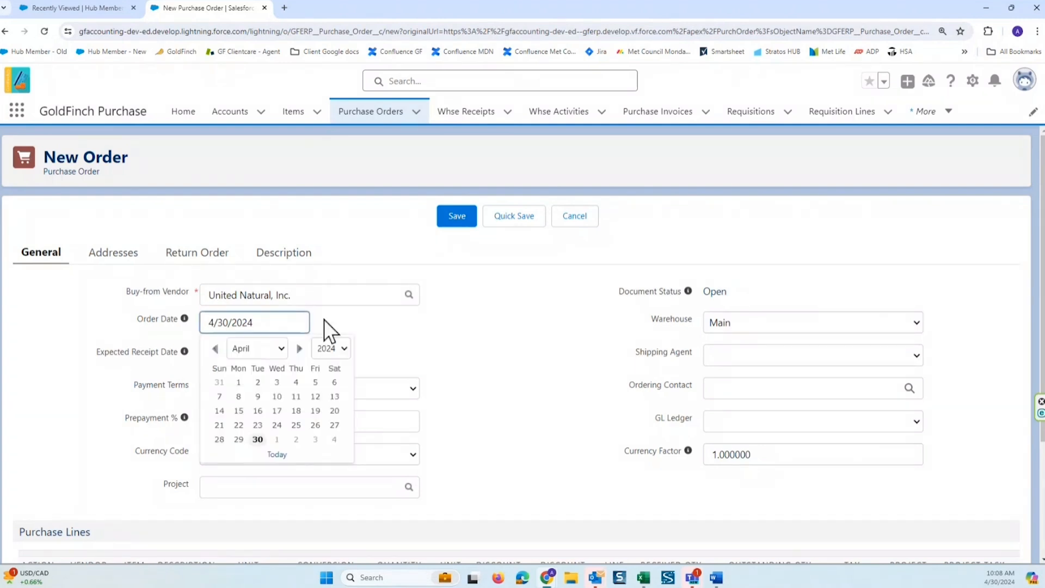
pyautogui.click(338, 318)
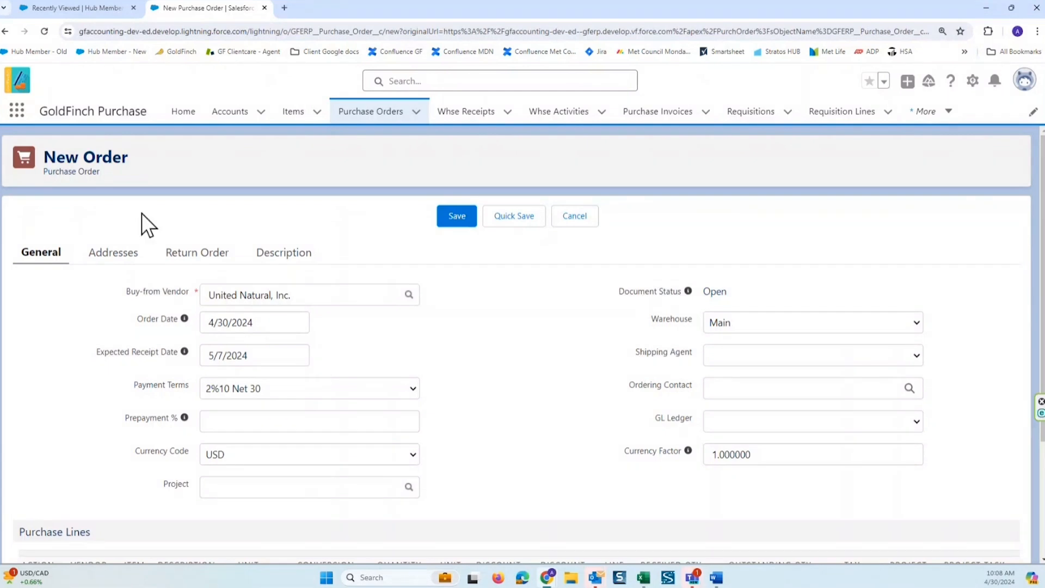
# Open the GoldFinch Cloud ERP company setup in a separate browser tab and examine its Default Days to Receive.
pyautogui.click(18, 115)
pyautogui.write('company s')
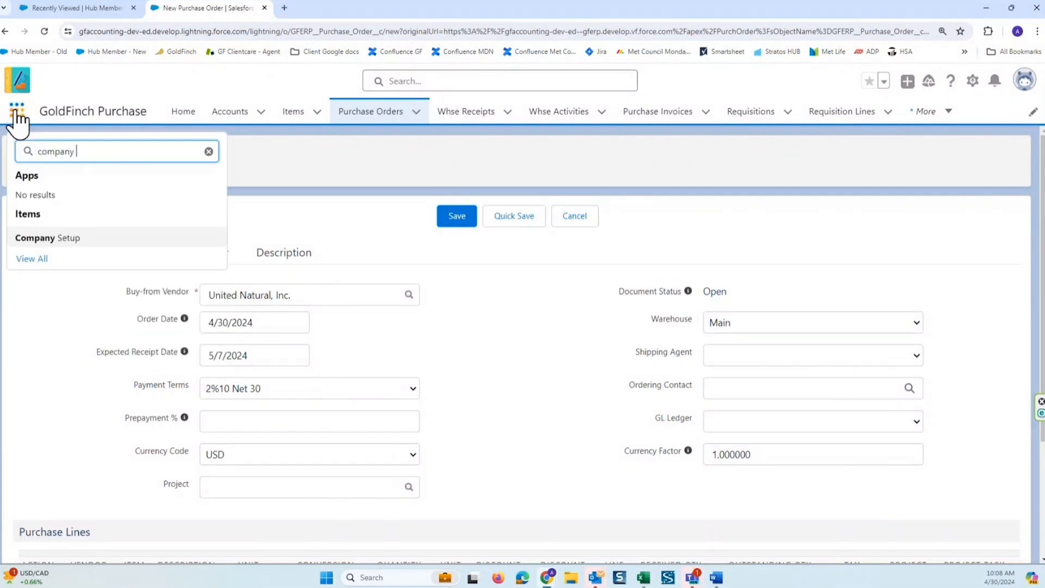
pyautogui.keyDown('ctrl'); pyautogui.click(38, 239); pyautogui.keyUp('ctrl')
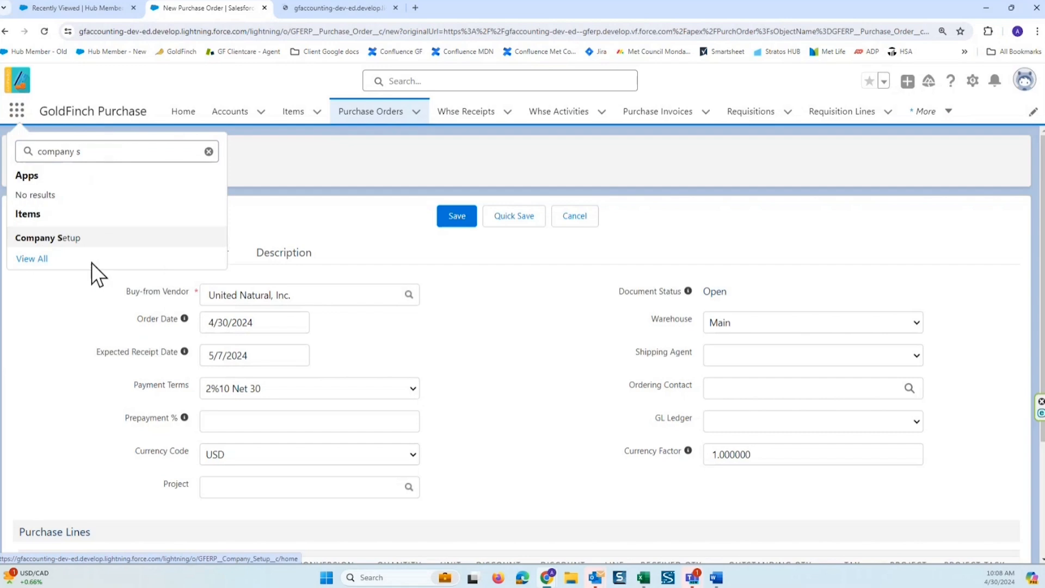
pyautogui.click(110, 157)
pyautogui.press('Escape')
pyautogui.click(326, 9)
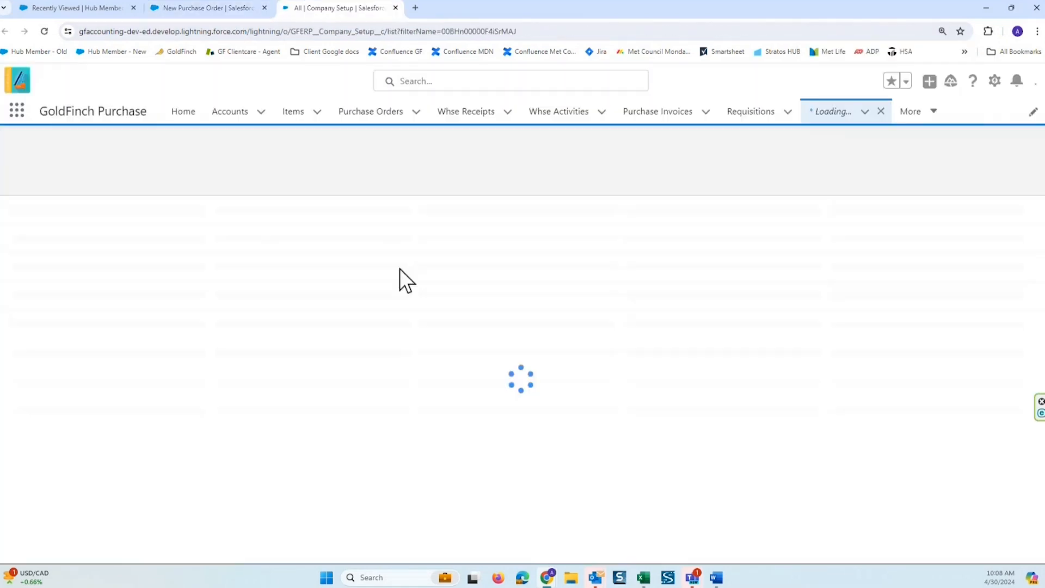
pyautogui.click(93, 235)
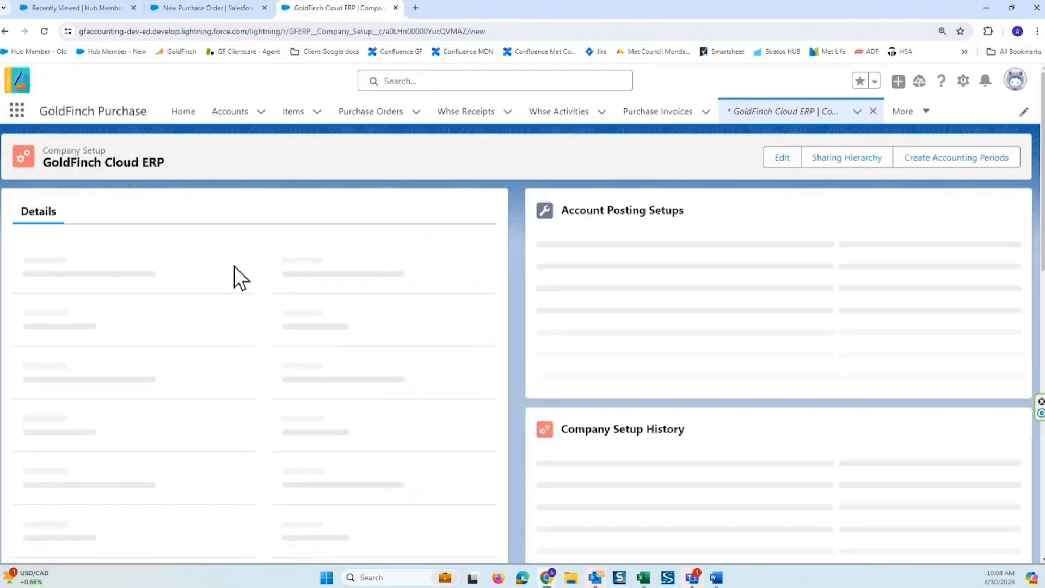
pyautogui.scroll(-3, 199, 334)
pyautogui.scroll(-1, 200, 334)
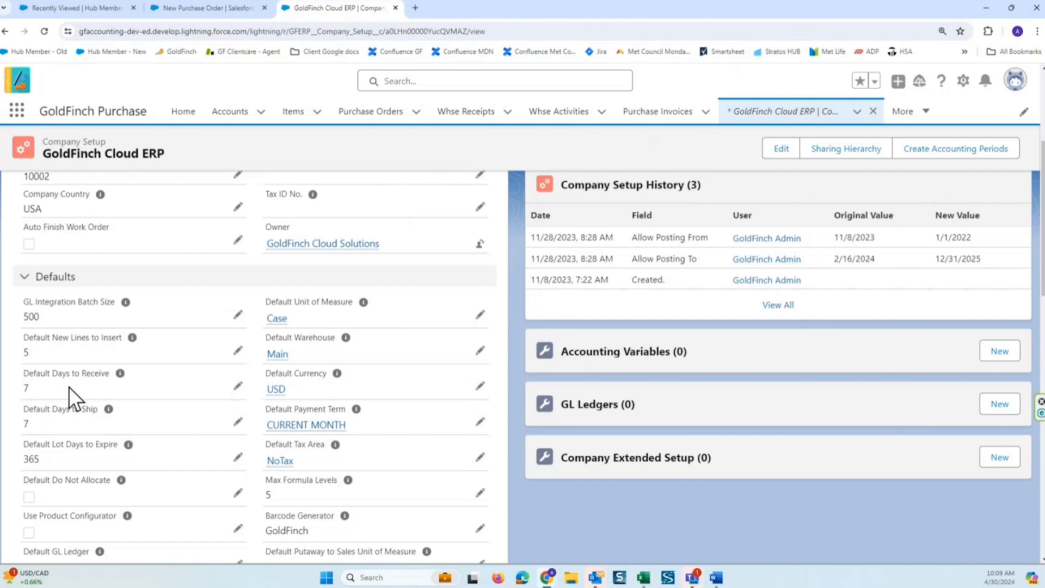
# Return to the new purchase order and review its available warehouse and shipping agent choices without changing them.
pyautogui.click(194, 16)
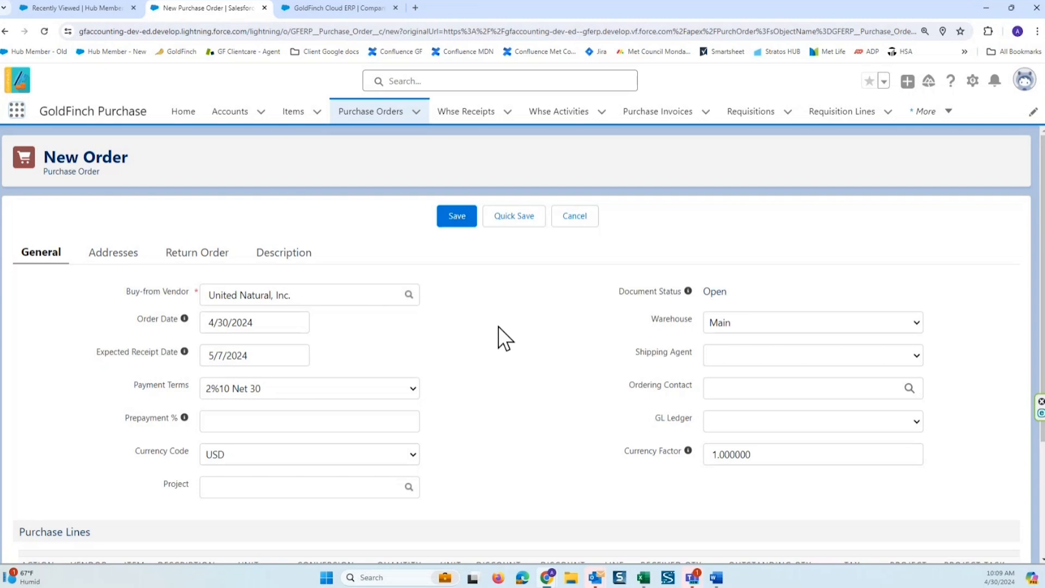
pyautogui.scroll(-2, 496, 305)
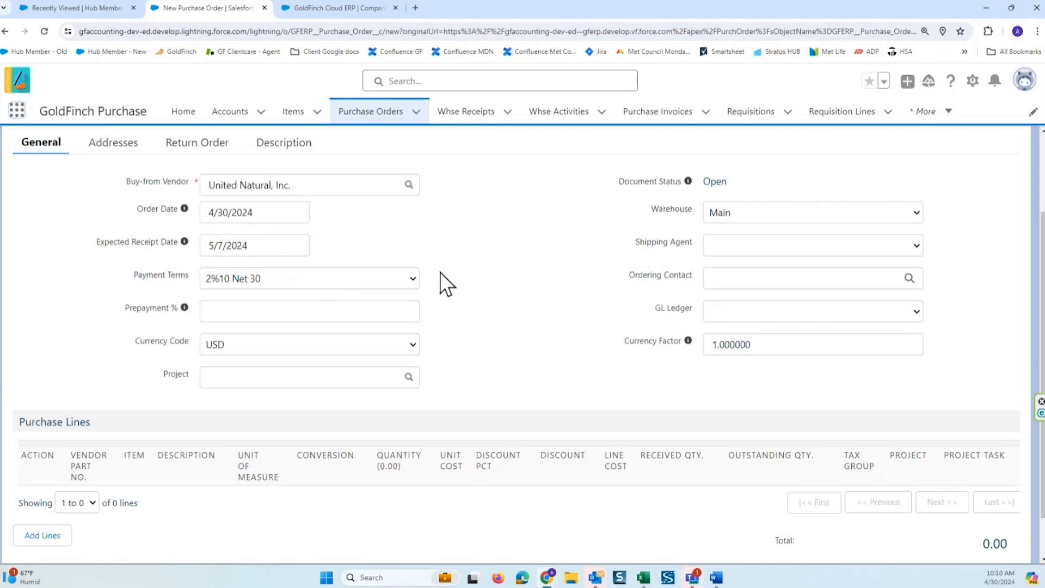
pyautogui.scroll(2, 439, 273)
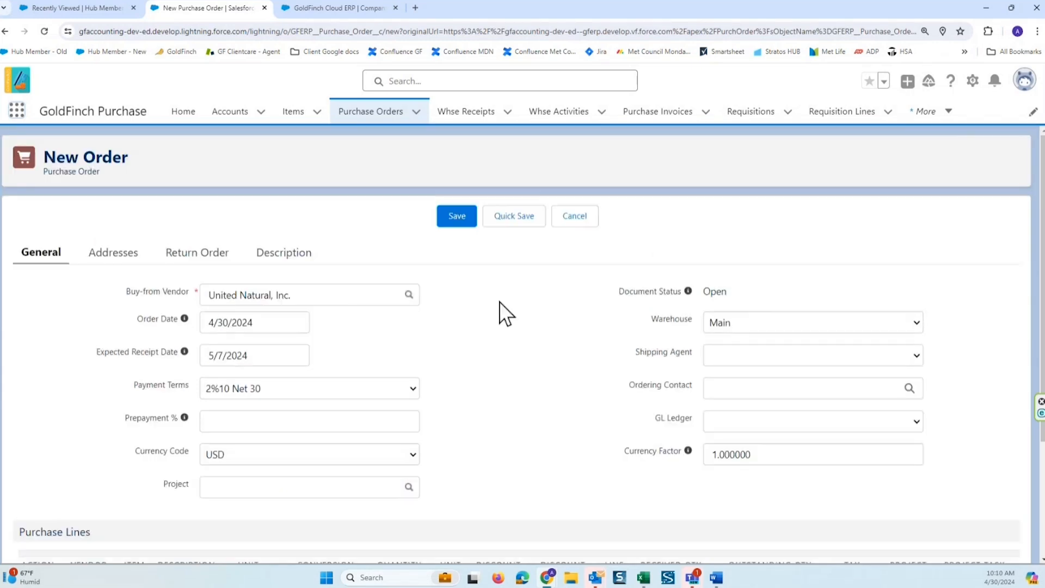
pyautogui.click(771, 324)
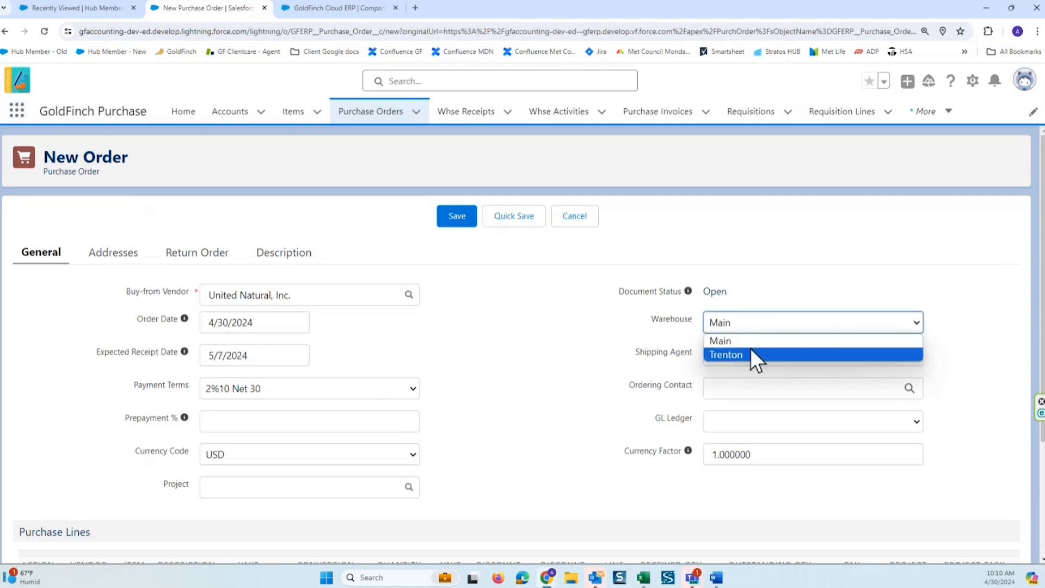
pyautogui.click(574, 323)
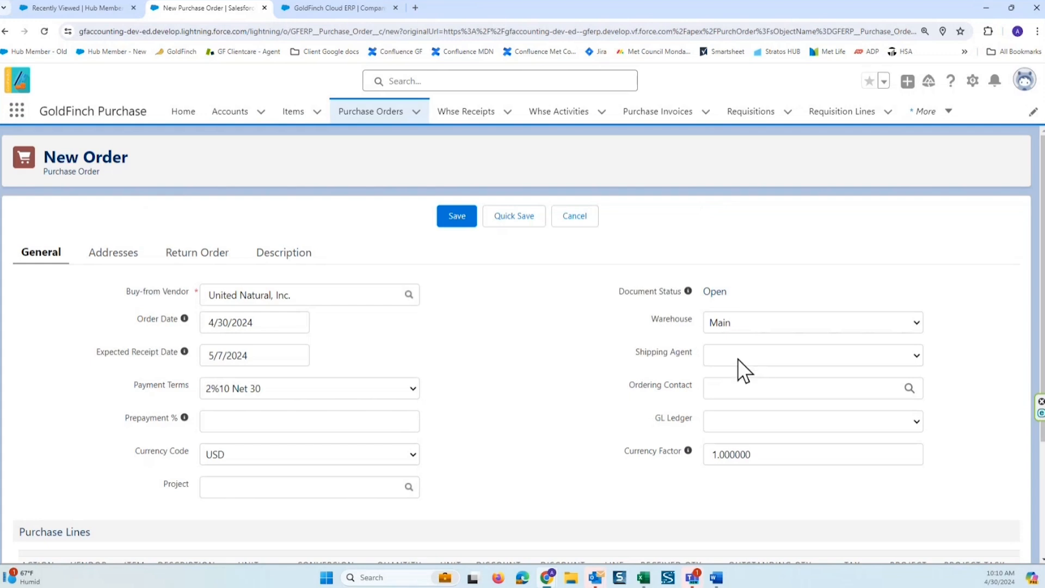
pyautogui.click(767, 358)
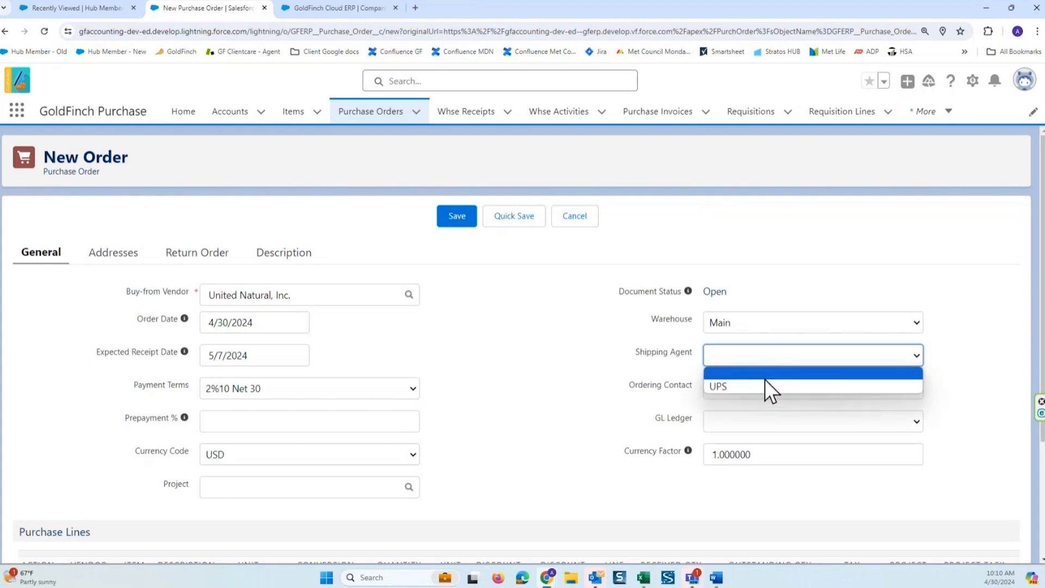
pyautogui.click(566, 359)
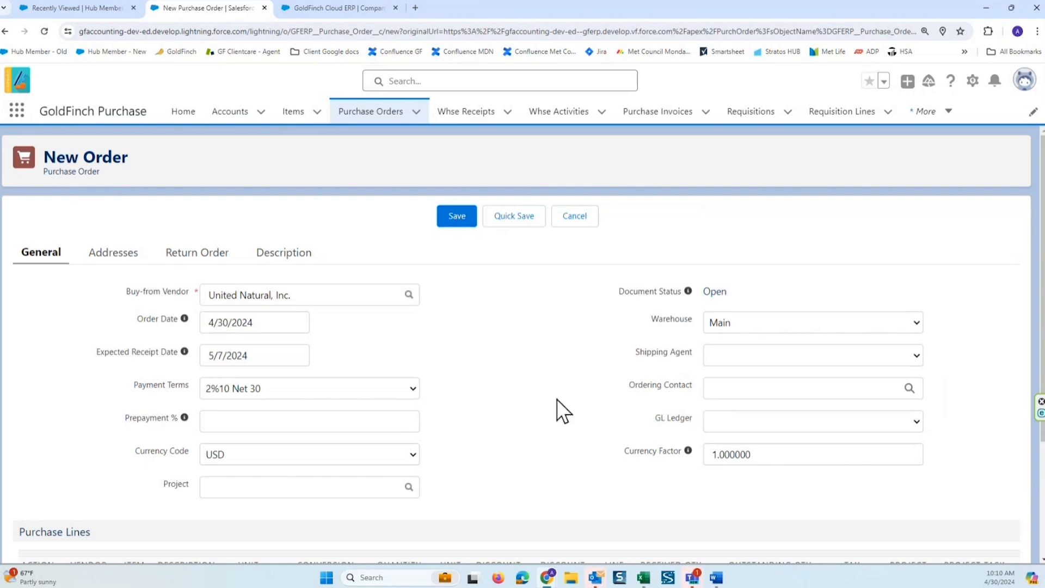
# Review the new order's Addresses, Return Order and Description sections, and go back to the General section.
pyautogui.click(114, 255)
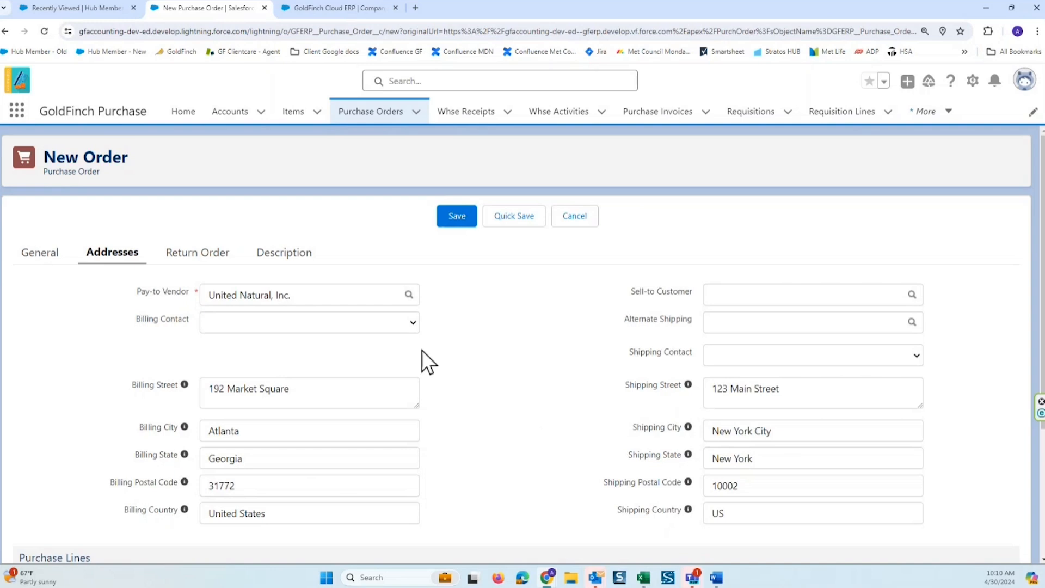
pyautogui.click(200, 267)
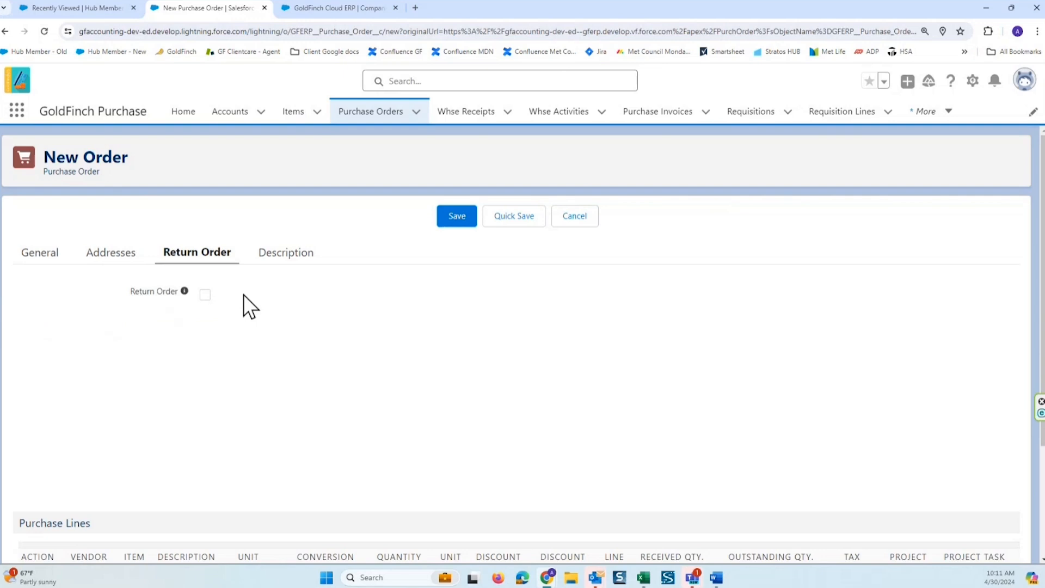
pyautogui.click(284, 255)
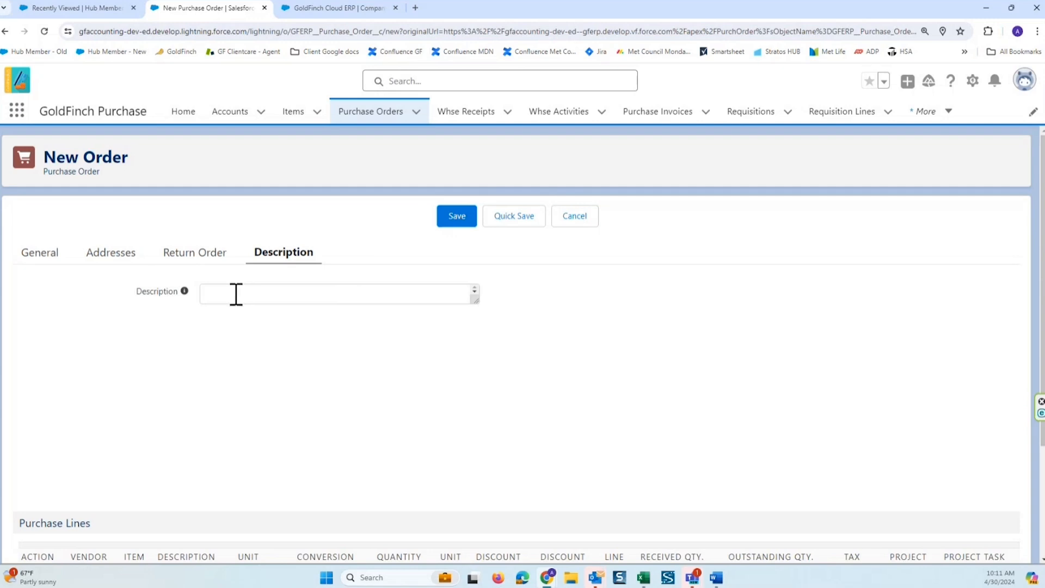
pyautogui.click(50, 261)
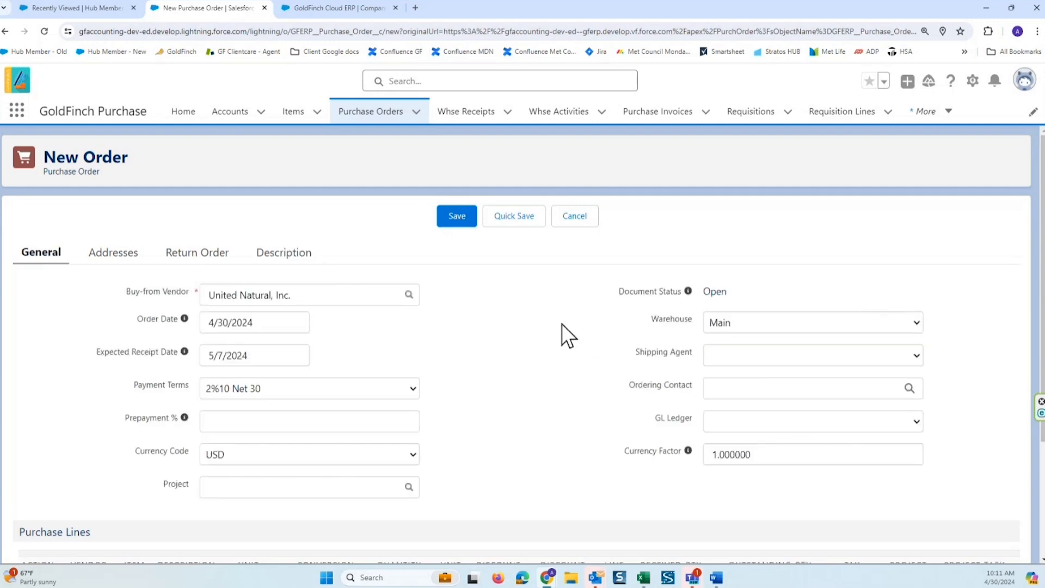
# Add a set of blank purchase lines to the new order.
pyautogui.scroll(-2, 524, 332)
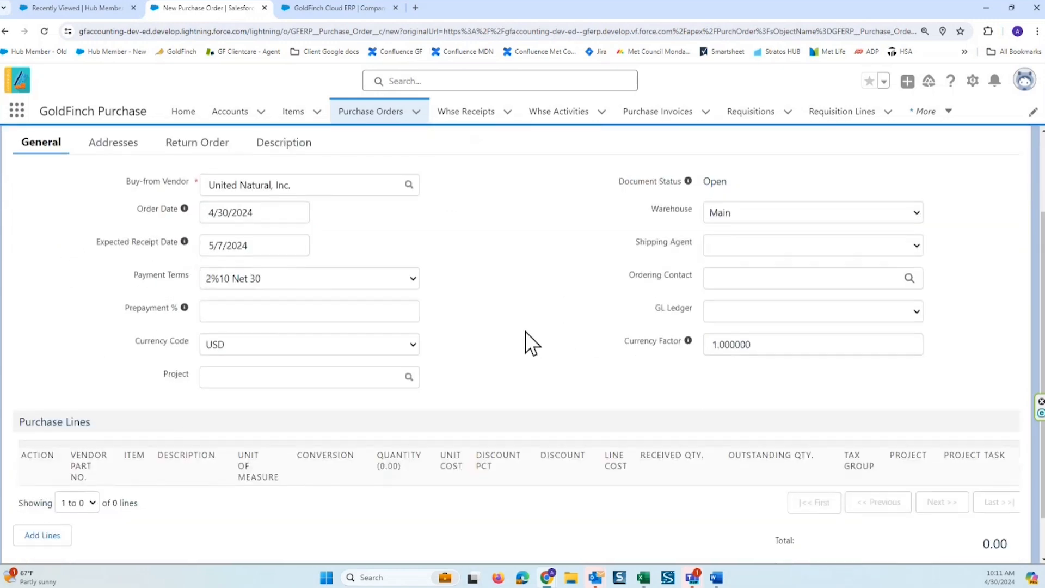
pyautogui.scroll(-1, 524, 326)
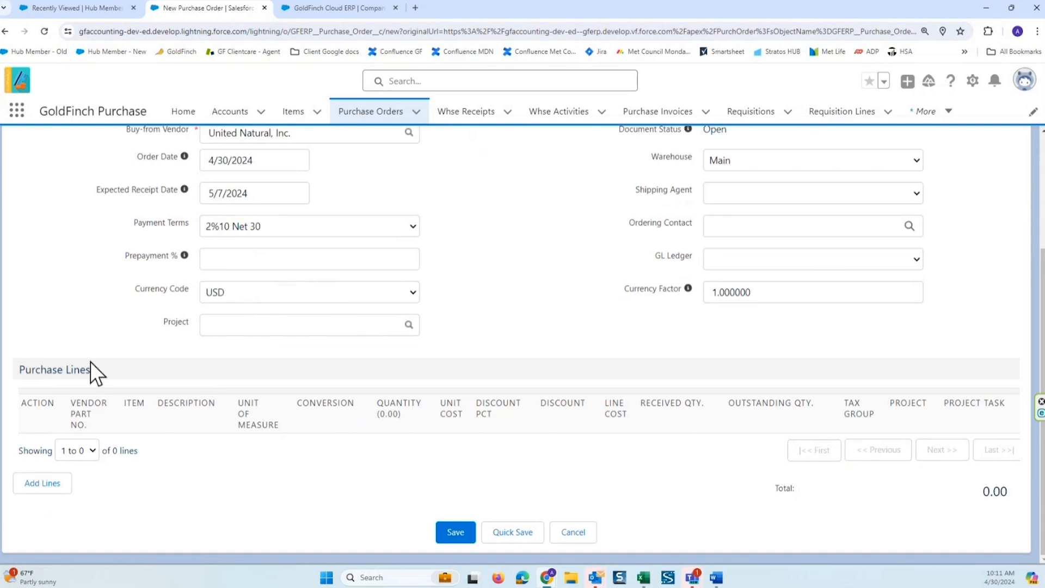
pyautogui.click(53, 483)
pyautogui.scroll(-2, 260, 377)
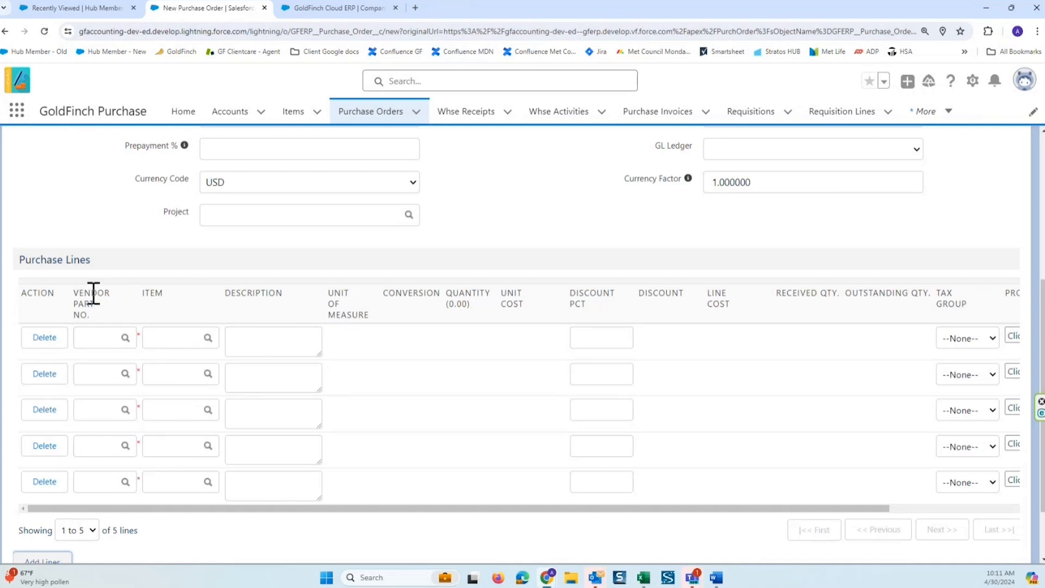
# Fill the first purchase line by choosing vendor part number UN 7000.
pyautogui.click(102, 340)
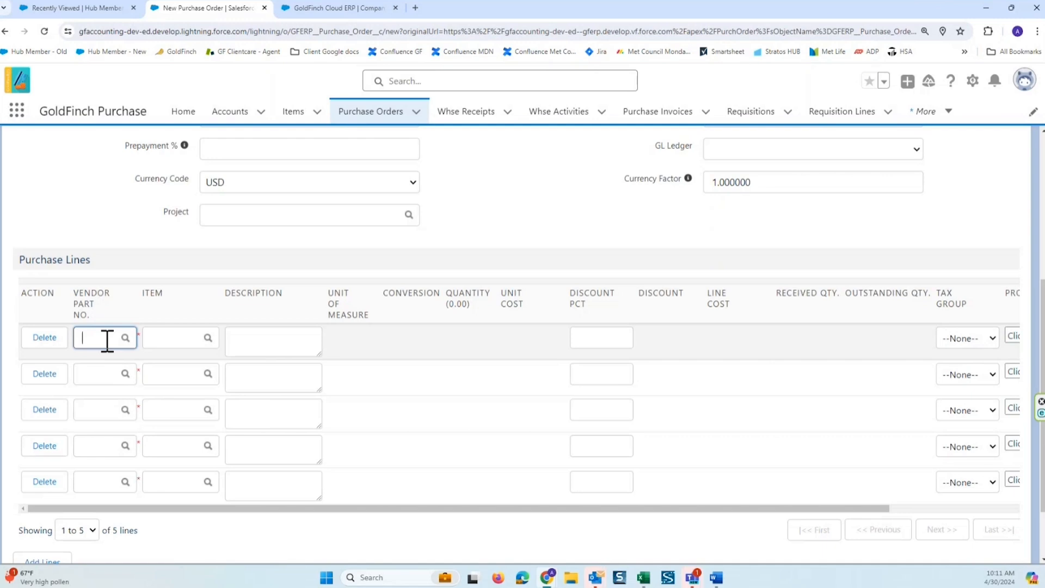
pyautogui.write('un 7000')
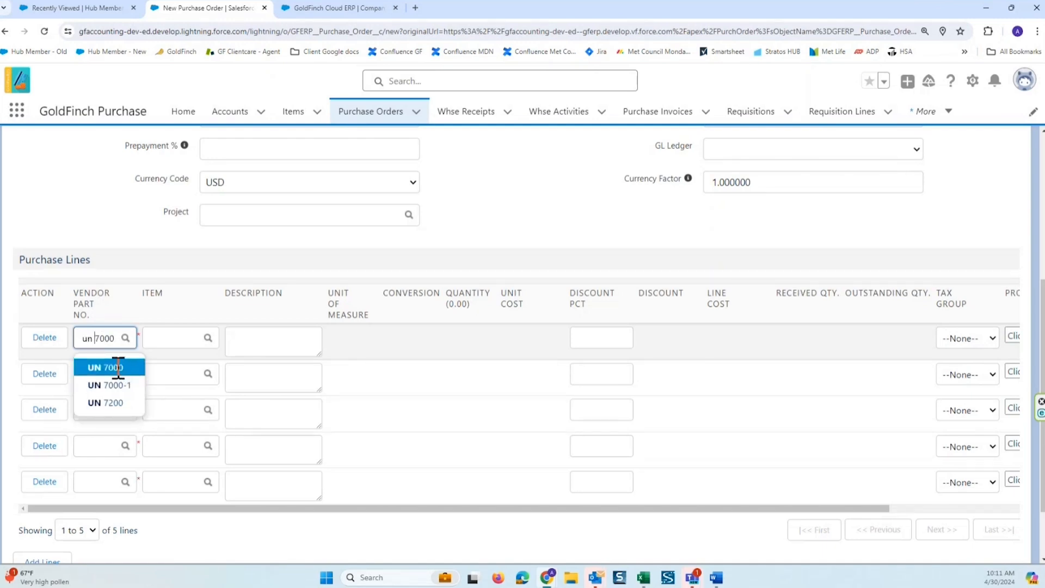
pyautogui.click(112, 368)
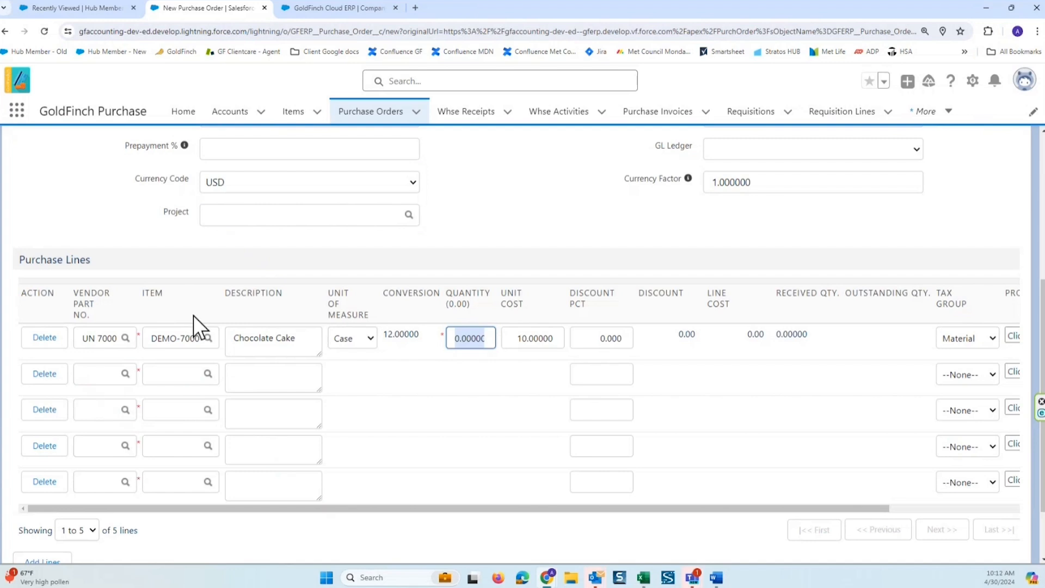
# Keep Case as the Chocolate Cake line's unit of measure and set its quantity to 5.
pyautogui.scroll(2, 193, 312)
pyautogui.scroll(2, 194, 311)
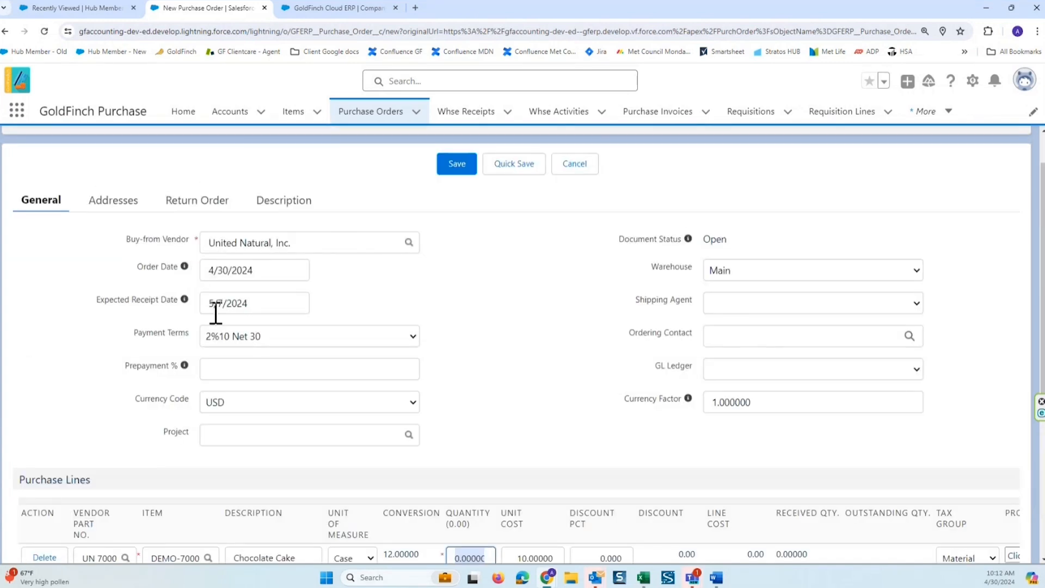
pyautogui.scroll(-2, 215, 313)
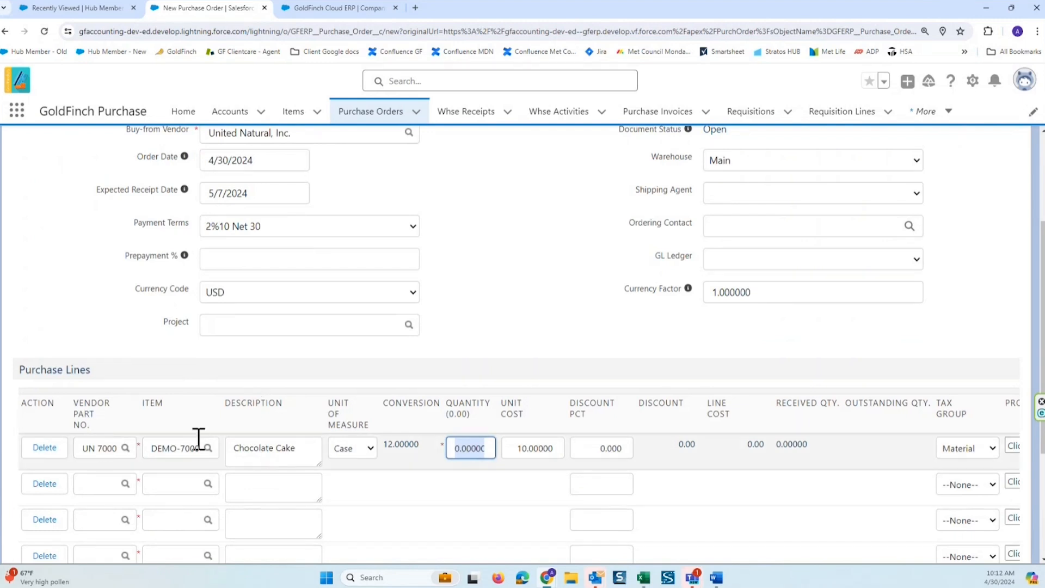
pyautogui.scroll(-2, 201, 397)
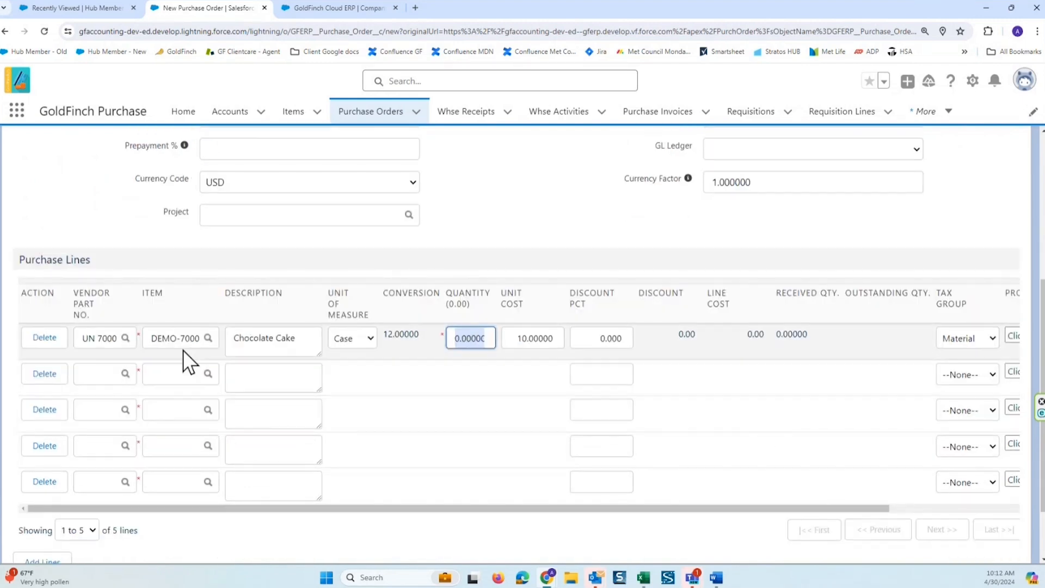
pyautogui.click(374, 337)
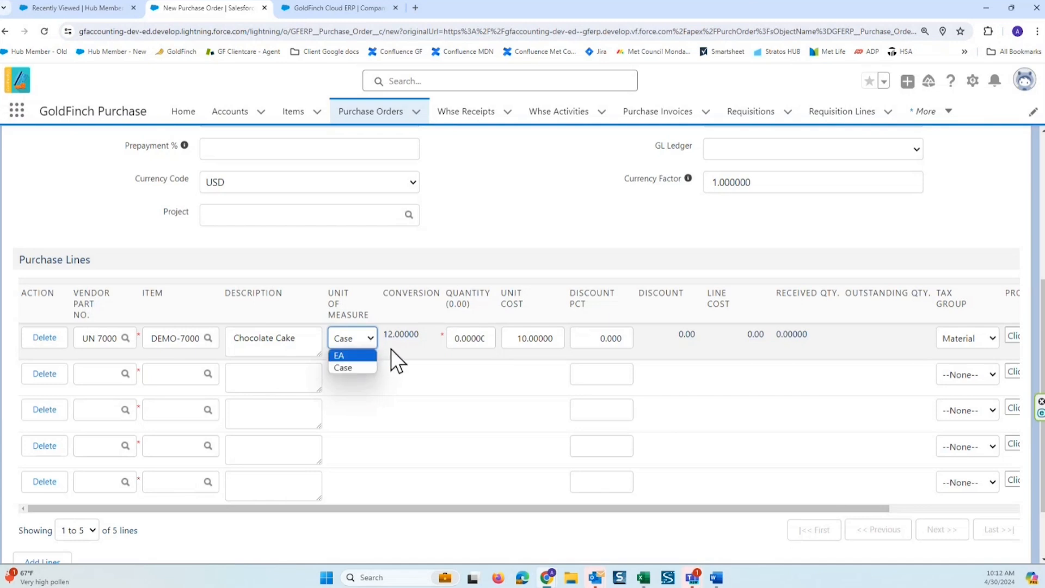
pyautogui.click(377, 320)
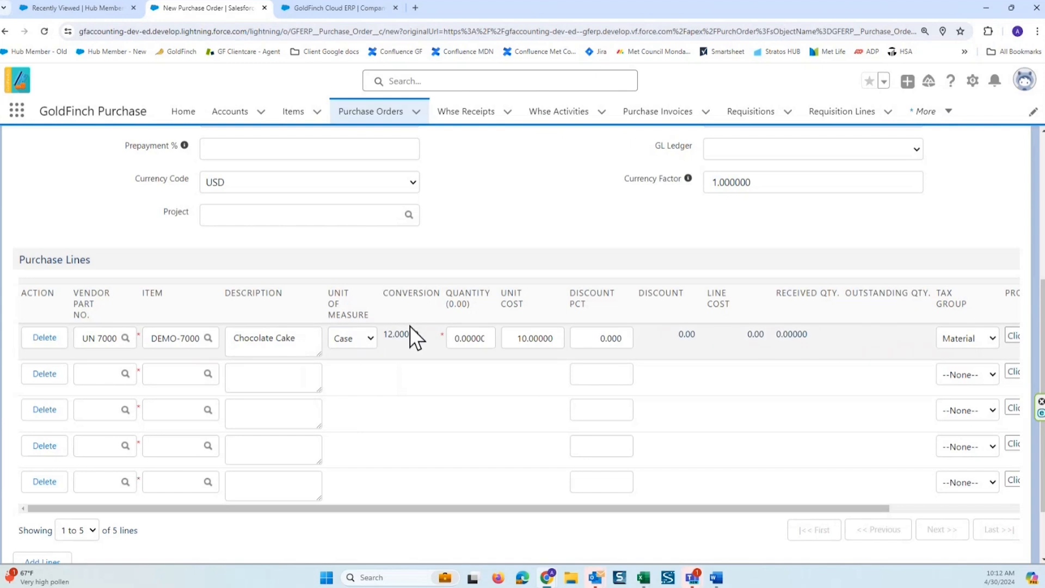
pyautogui.doubleClick(455, 337)
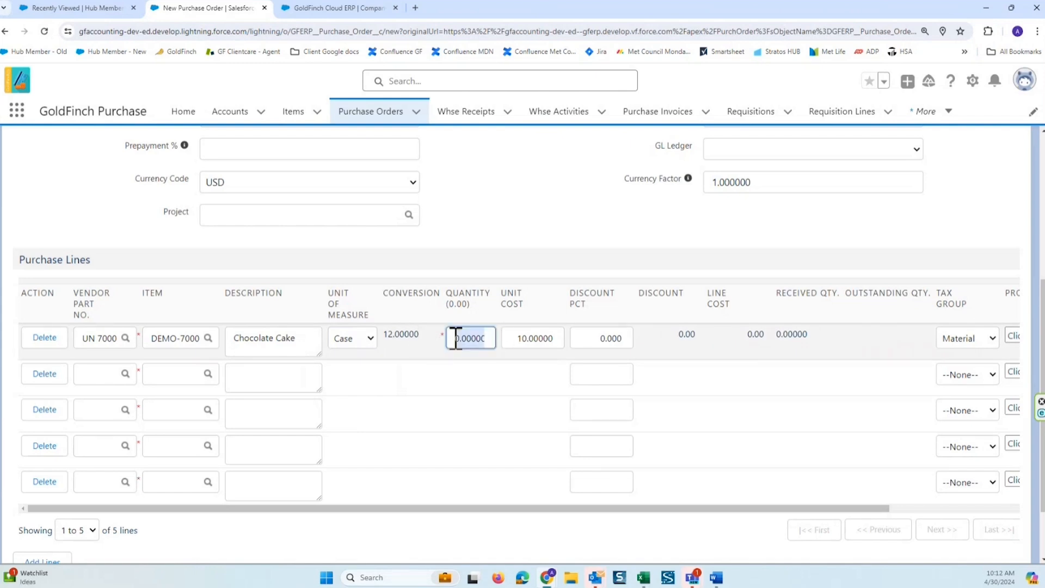
pyautogui.write('5')
pyautogui.press('Tab')
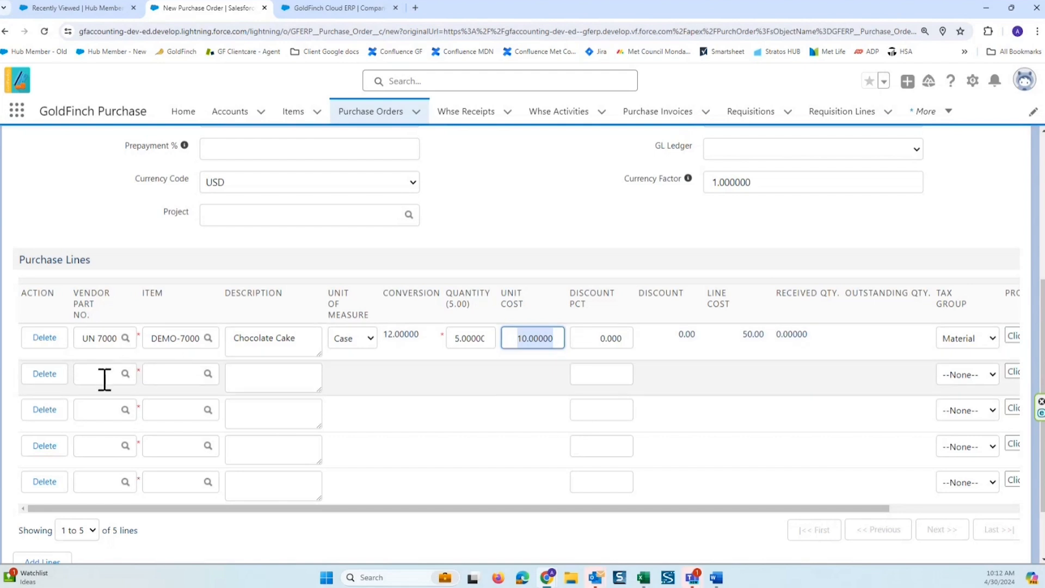
# Fill the second purchase line with item DEMO-7200 (Cake Pan) and set its quantity to 25.
pyautogui.click(169, 375)
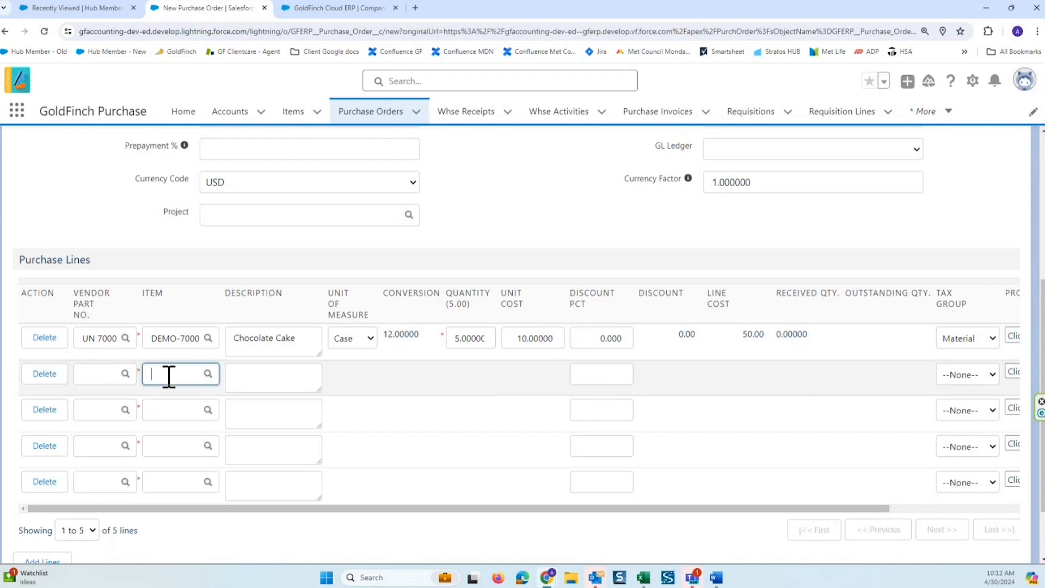
pyautogui.write('demo 72')
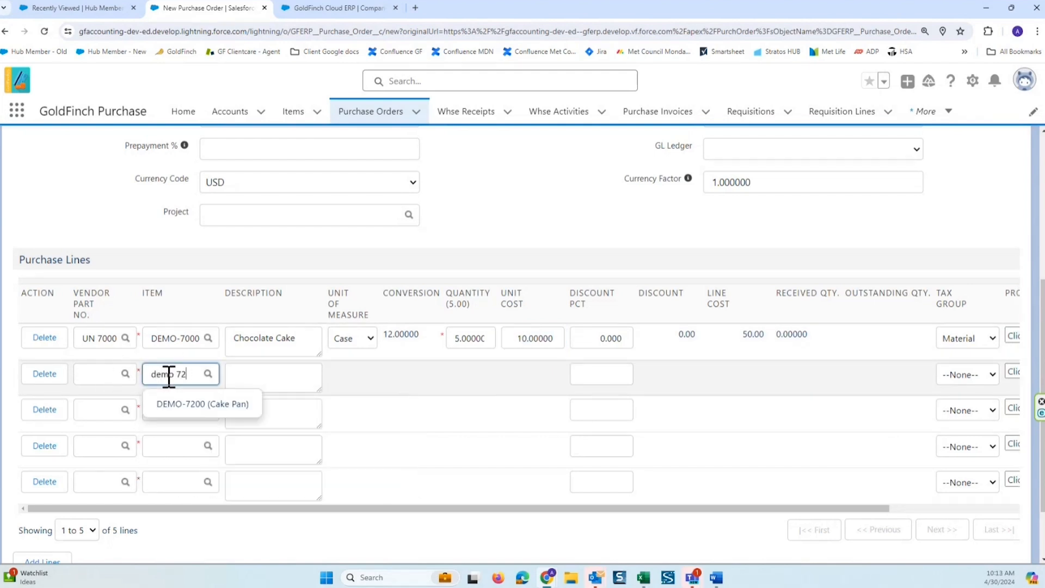
pyautogui.write('00')
pyautogui.click(187, 403)
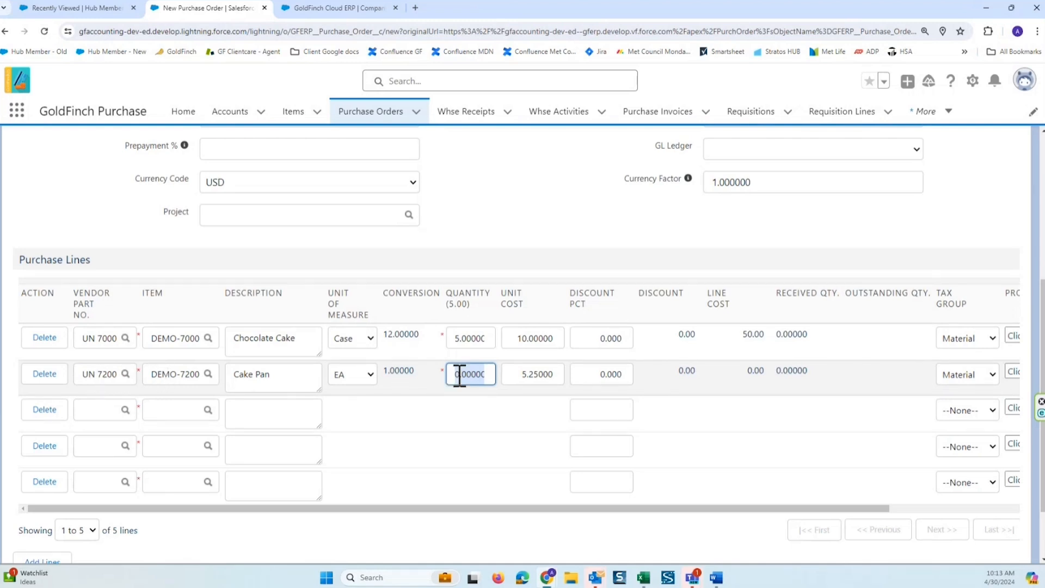
pyautogui.write('25')
pyautogui.press('Tab')
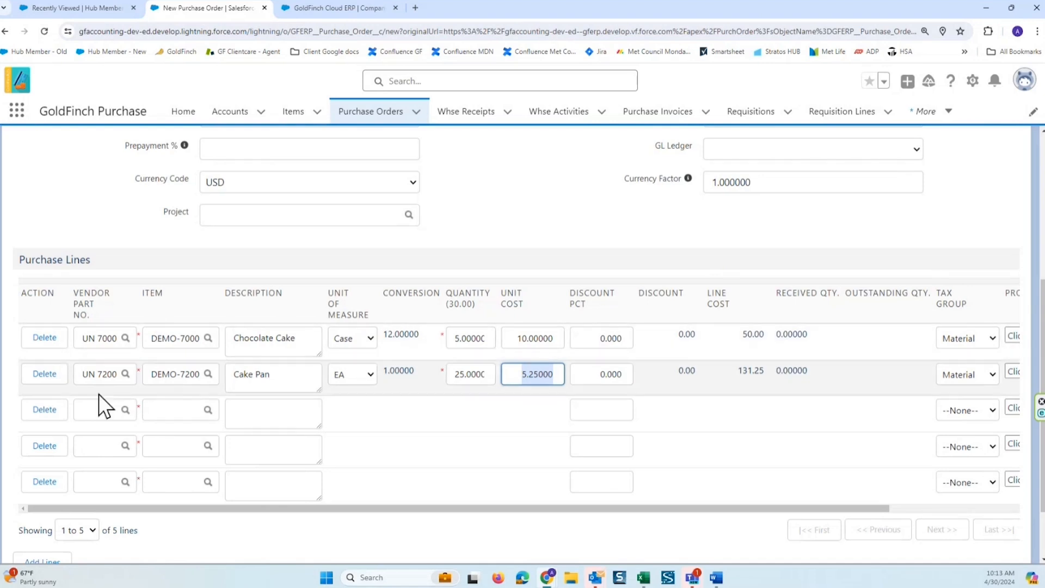
# Enter item DEMO-Packing on the third purchase line.
pyautogui.click(172, 411)
pyautogui.write('demo-7000 (C')
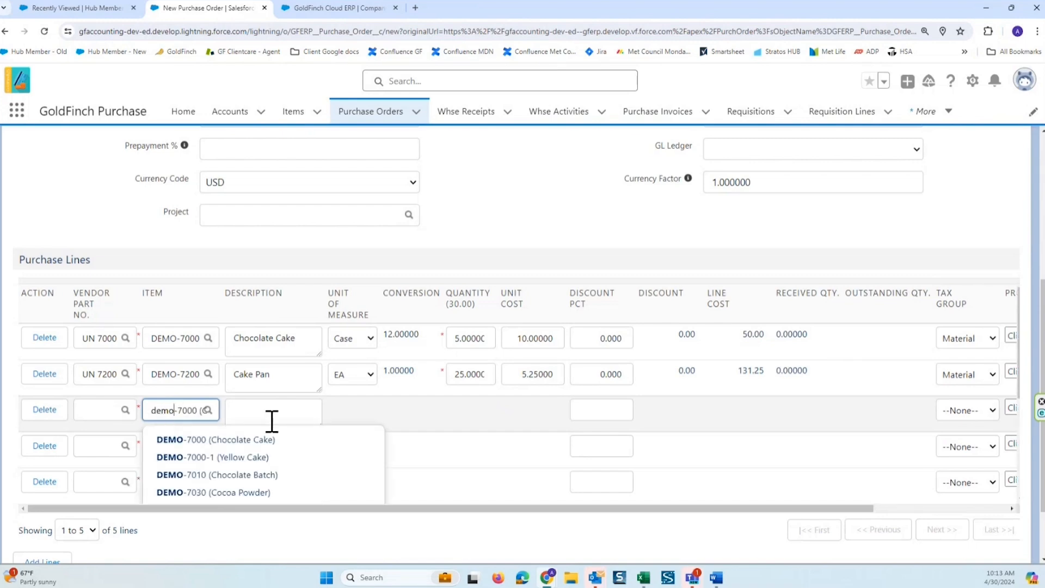
pyautogui.press('BackSpace')
pyautogui.press('BackSpace')
pyautogui.press('BackSpace')
pyautogui.press('BackSpace')
pyautogui.press('BackSpace')
pyautogui.press('BackSpace')
pyautogui.press('BackSpace')
pyautogui.write('packing')
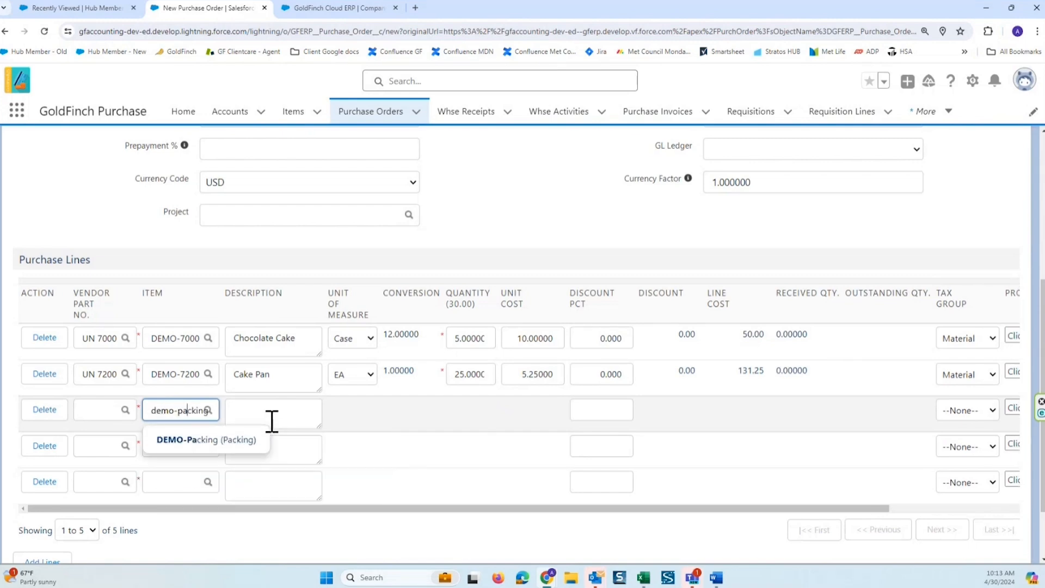
pyautogui.press('Tab')
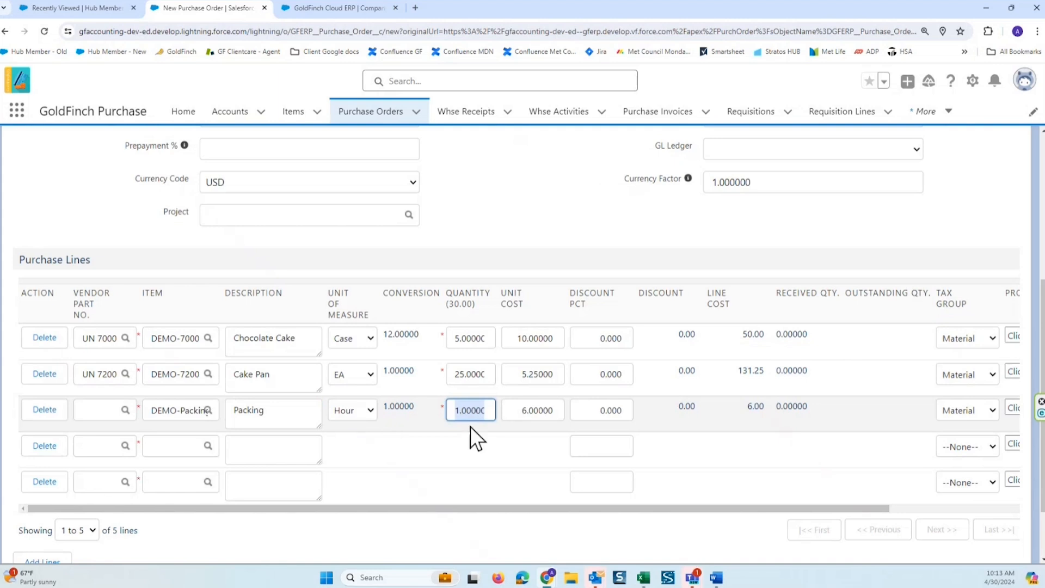
# Set the Packing line's unit cost to 15.
pyautogui.click(520, 412)
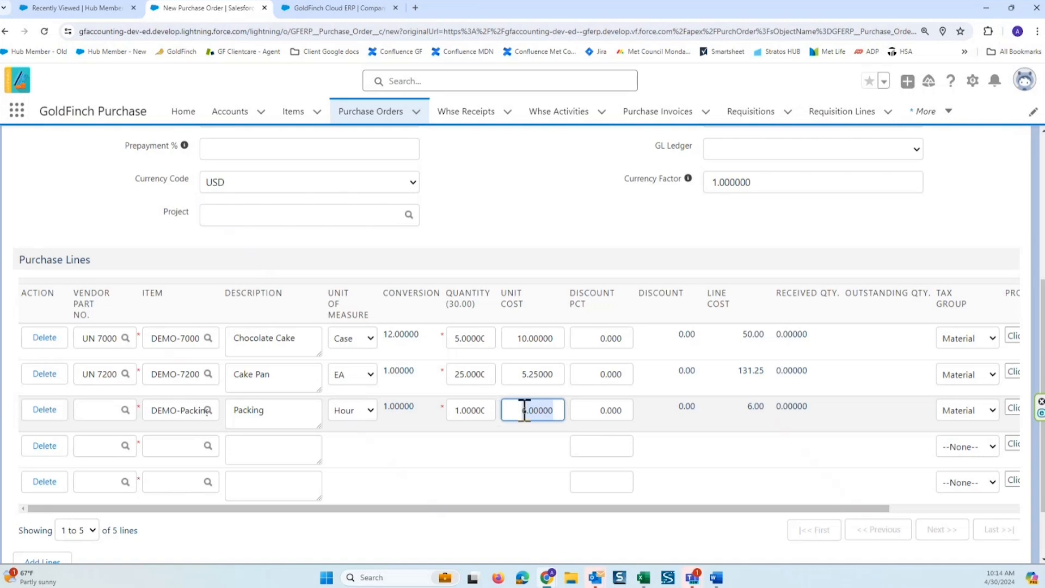
pyautogui.write('15')
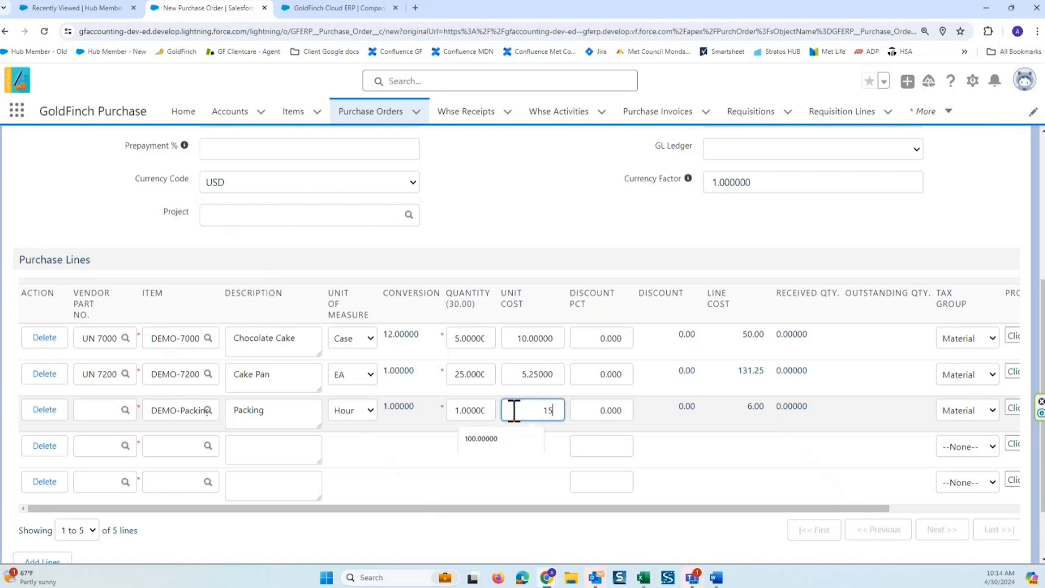
pyautogui.press('Tab')
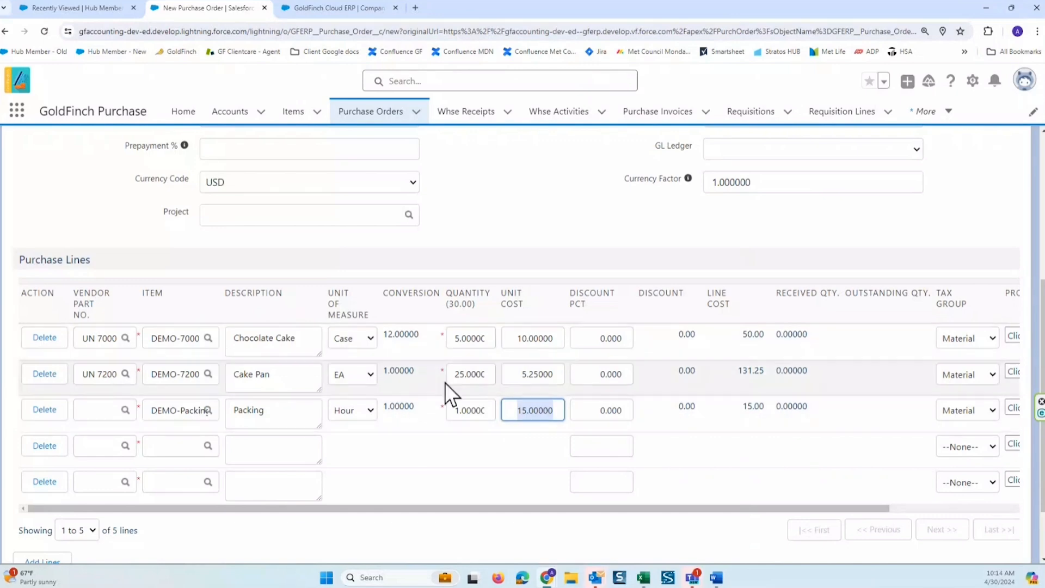
# Review the remaining purchase line columns and the order total, and save the purchase order.
pyautogui.hscroll(3, 689, 514)
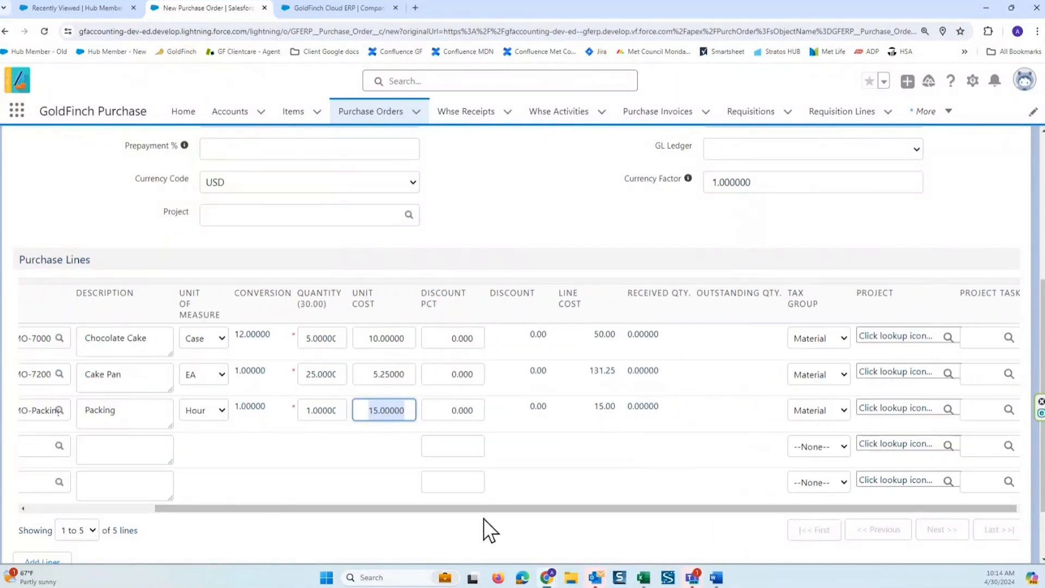
pyautogui.scroll(-2, 485, 527)
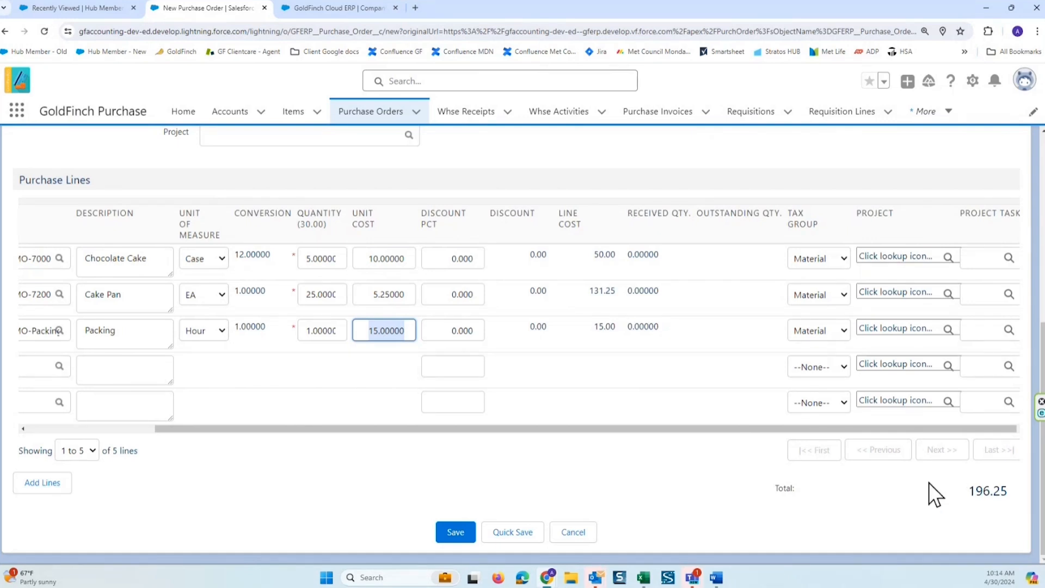
pyautogui.moveTo(1042, 332); pyautogui.dragTo(1042, 313)
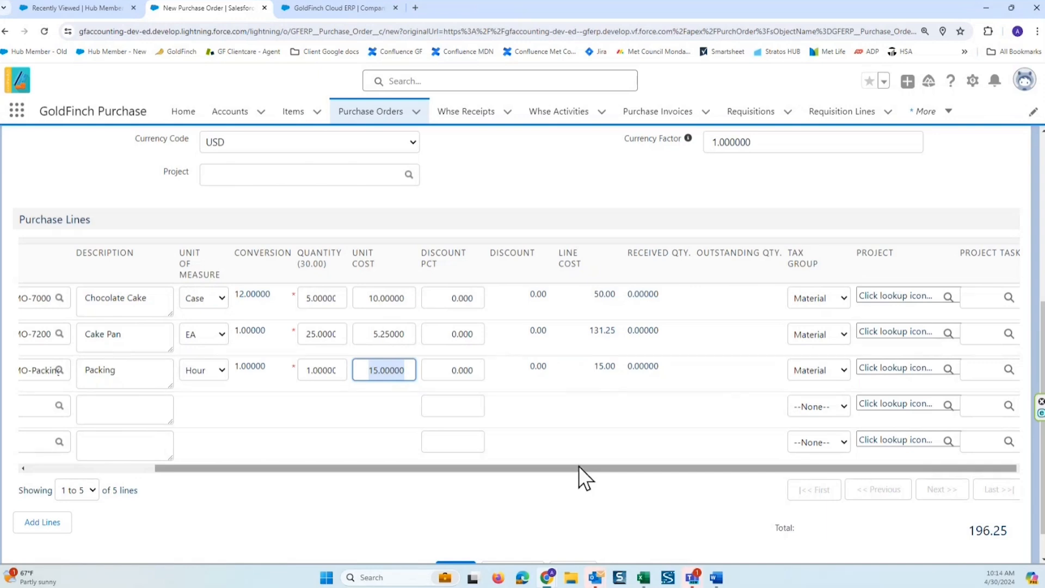
pyautogui.moveTo(626, 468); pyautogui.dragTo(448, 294)
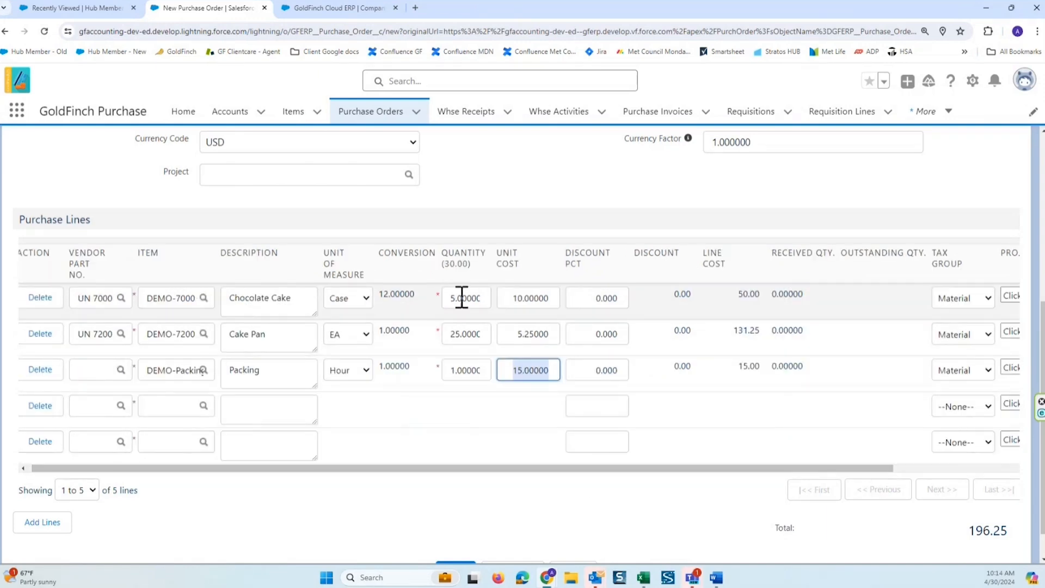
pyautogui.scroll(2, 465, 286)
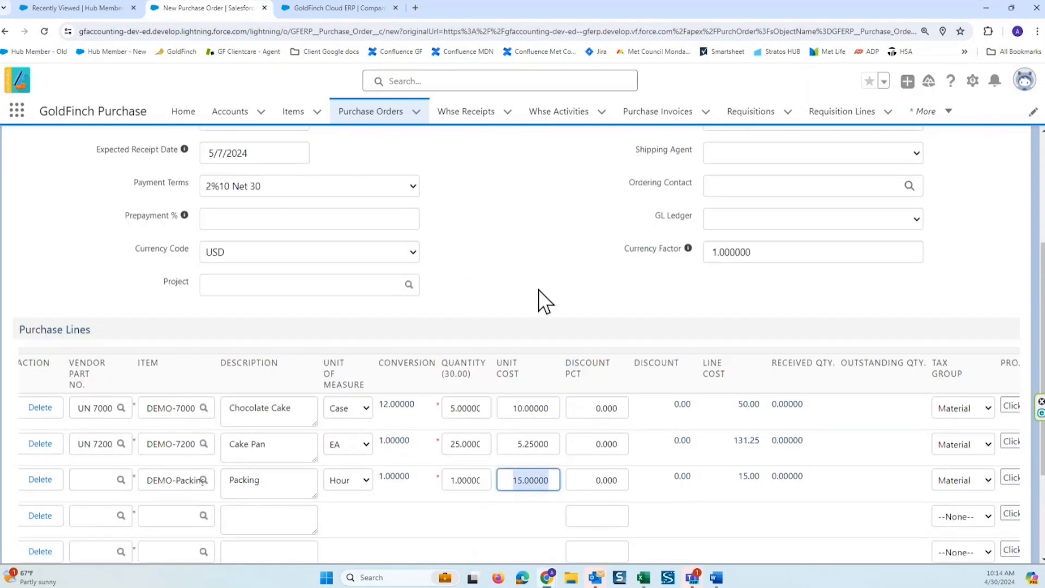
pyautogui.scroll(4, 538, 289)
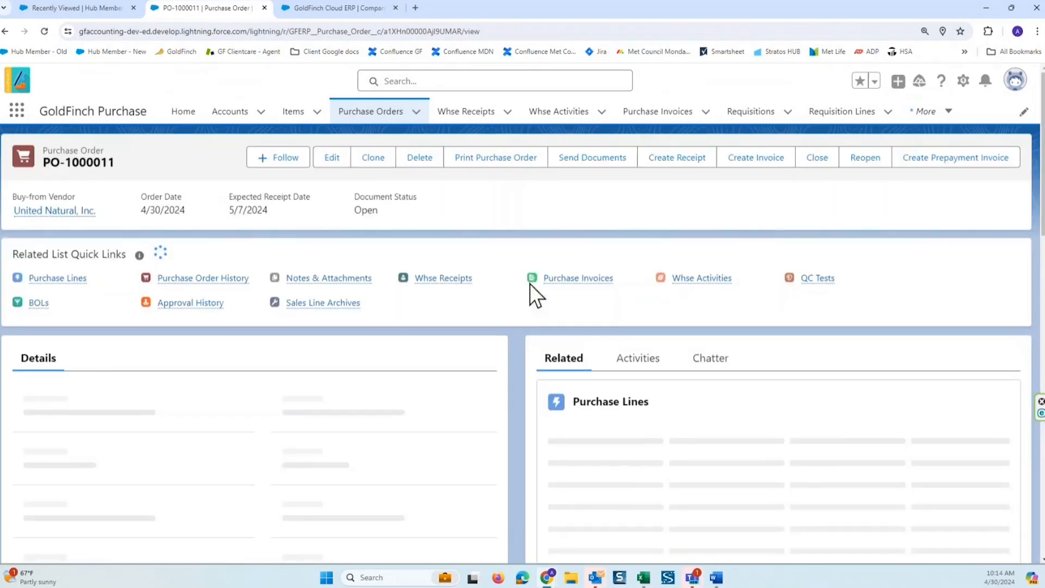
# Examine the saved order's purchase lines, details, billing and shipping addresses, and Total section.
pyautogui.scroll(-2, 504, 302)
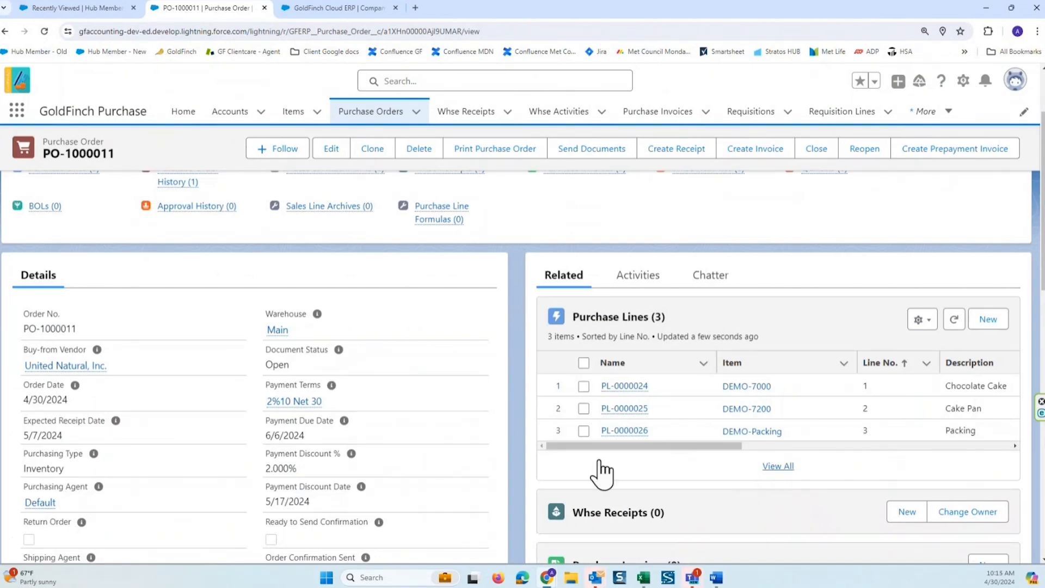
pyautogui.scroll(-2, 452, 345)
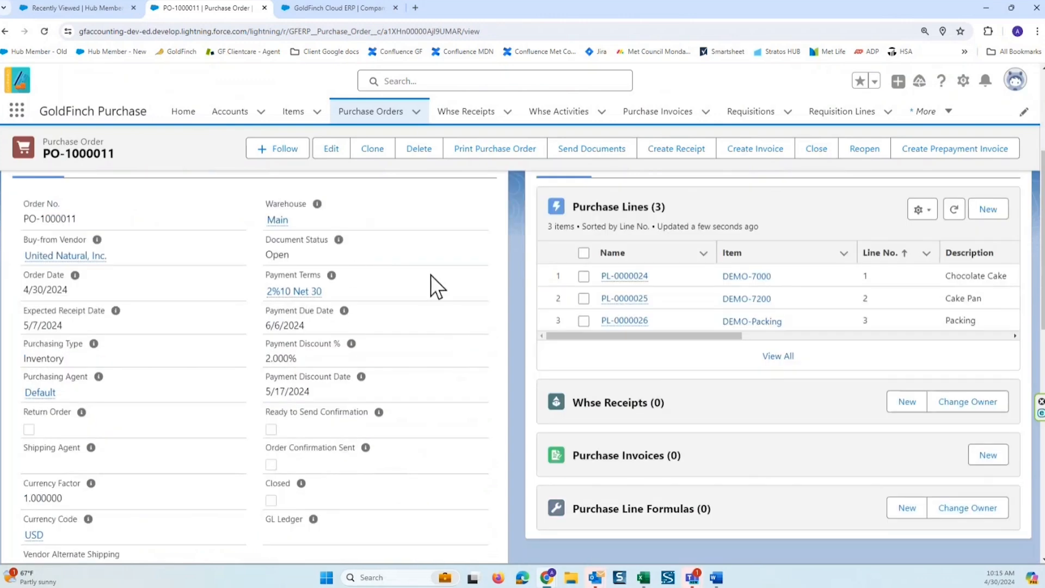
pyautogui.scroll(-8, 168, 326)
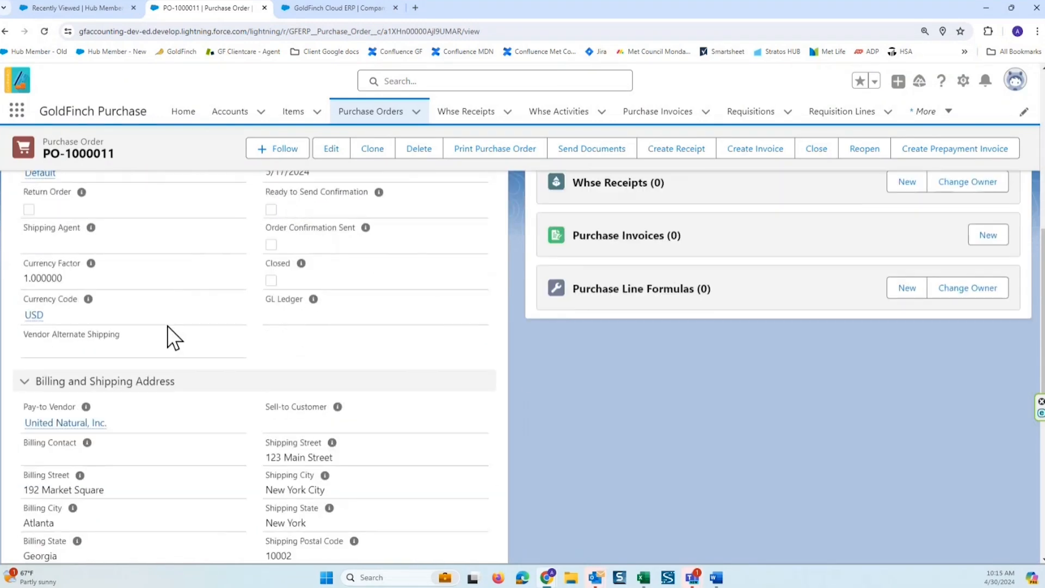
pyautogui.scroll(-4, 188, 331)
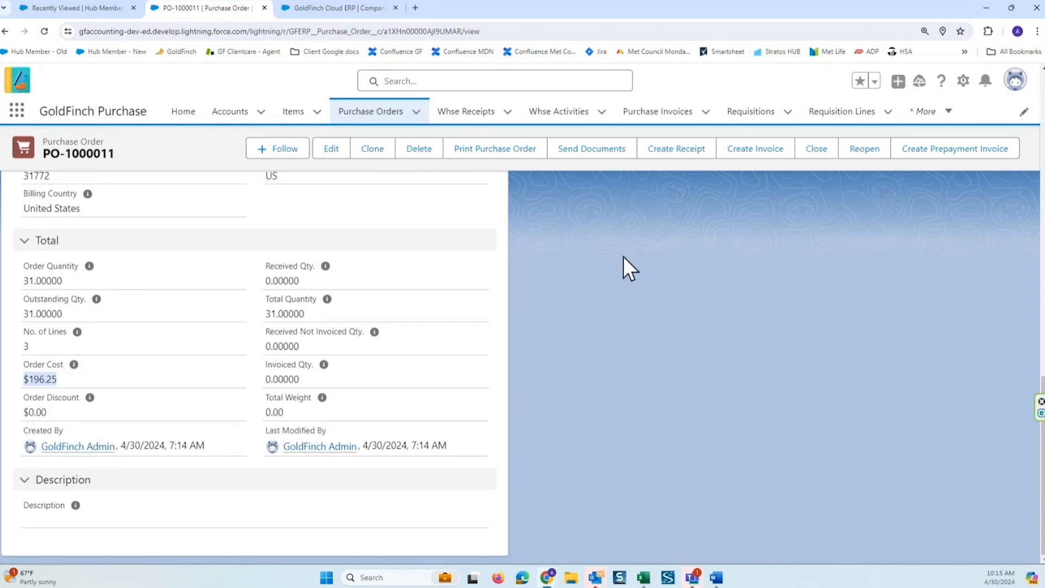
# Generate the printable PDF of the purchase order, read through it, and return to the order record.
pyautogui.click(503, 158)
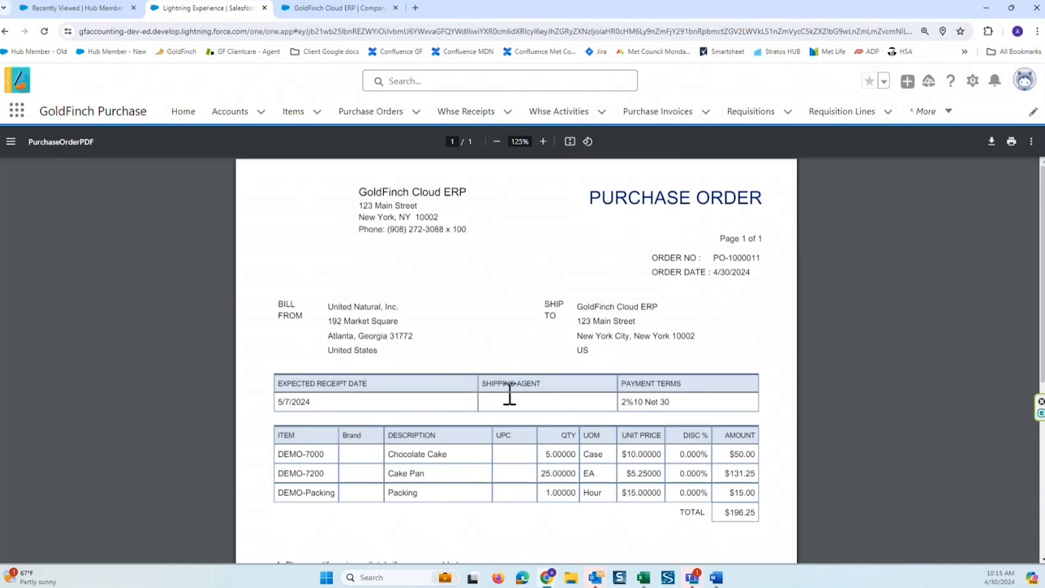
pyautogui.scroll(-2, 562, 431)
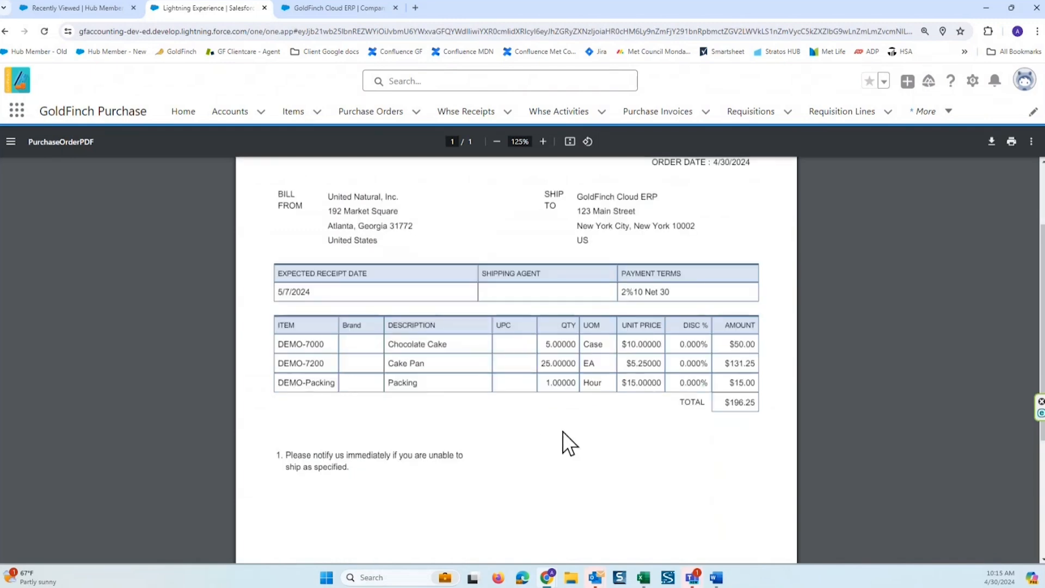
pyautogui.scroll(1, 563, 431)
pyautogui.scroll(2, 560, 426)
pyautogui.click(4, 32)
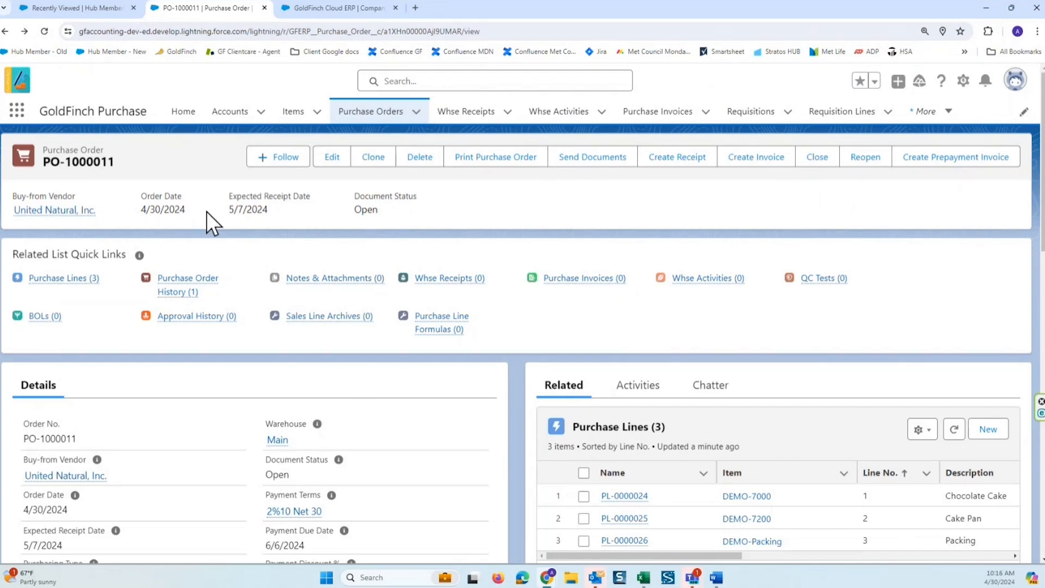
# Create a warehouse receipt from the purchase order and review its receipt lines and the lots awaiting entry.
pyautogui.click(678, 164)
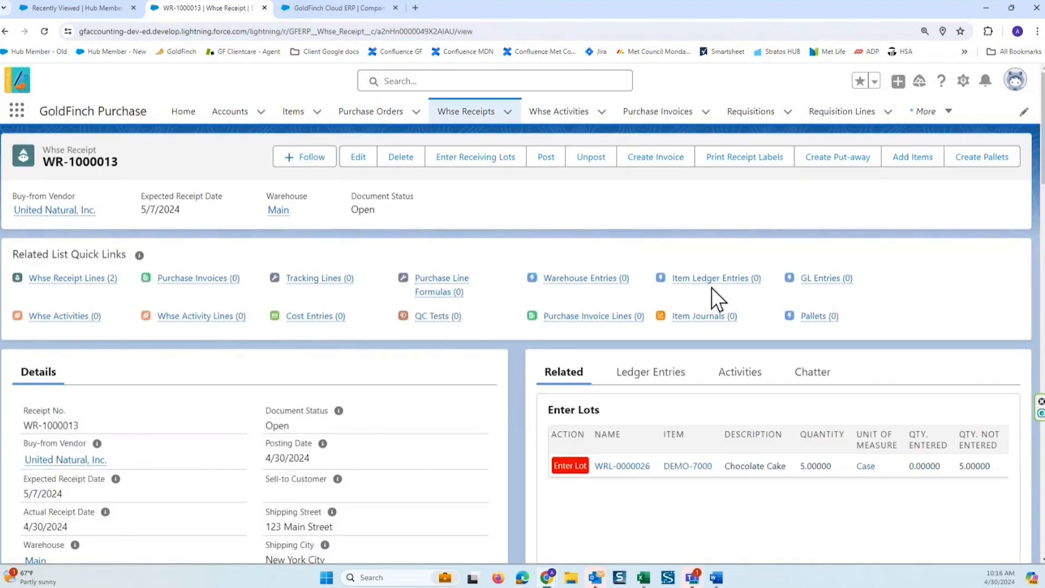
pyautogui.scroll(-6, 710, 287)
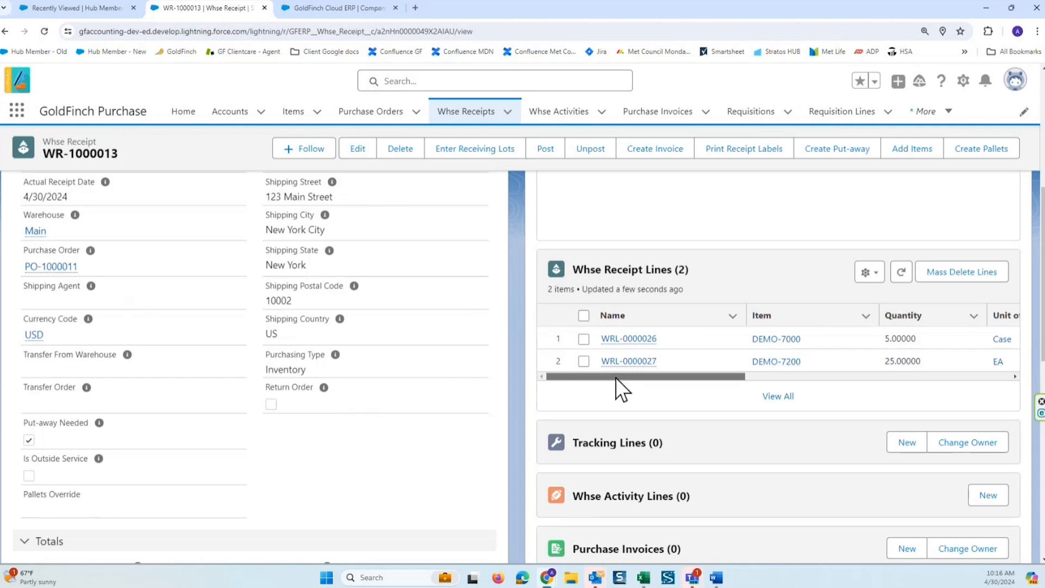
pyautogui.moveTo(616, 376); pyautogui.dragTo(666, 381)
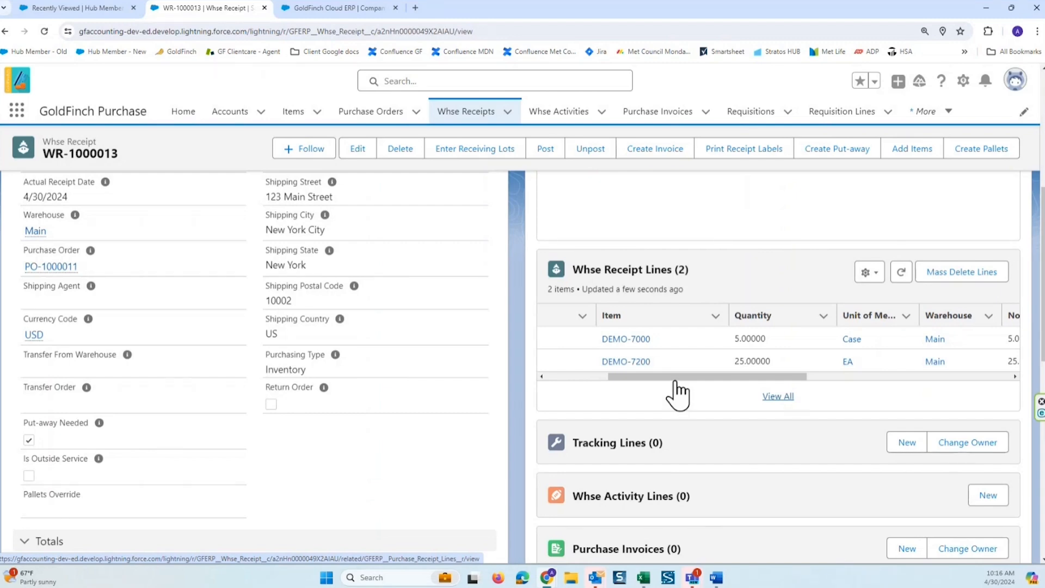
pyautogui.moveTo(675, 377); pyautogui.dragTo(467, 331)
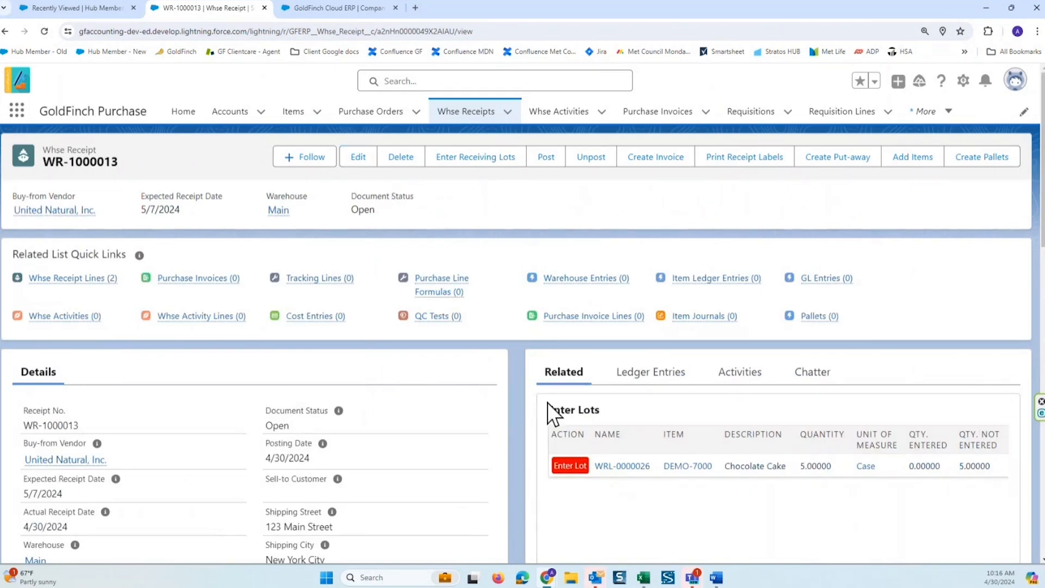
pyautogui.scroll(-2, 547, 403)
pyautogui.scroll(-2, 818, 508)
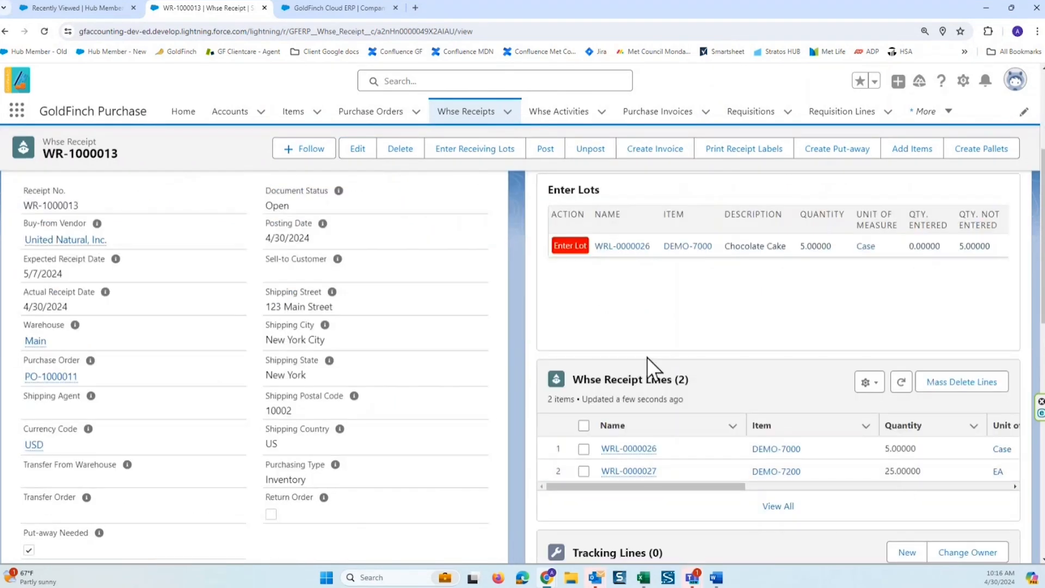
# Edit the warehouse receipt to set the Cake Pan line's quantity to 10, and save the receipt.
pyautogui.click(360, 151)
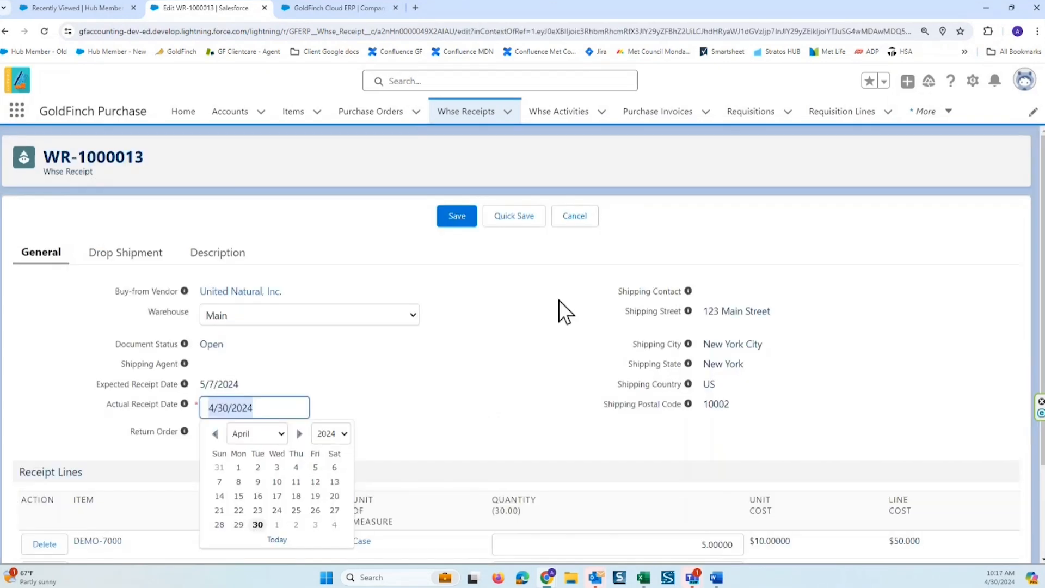
pyautogui.click(485, 368)
pyautogui.scroll(-2, 508, 370)
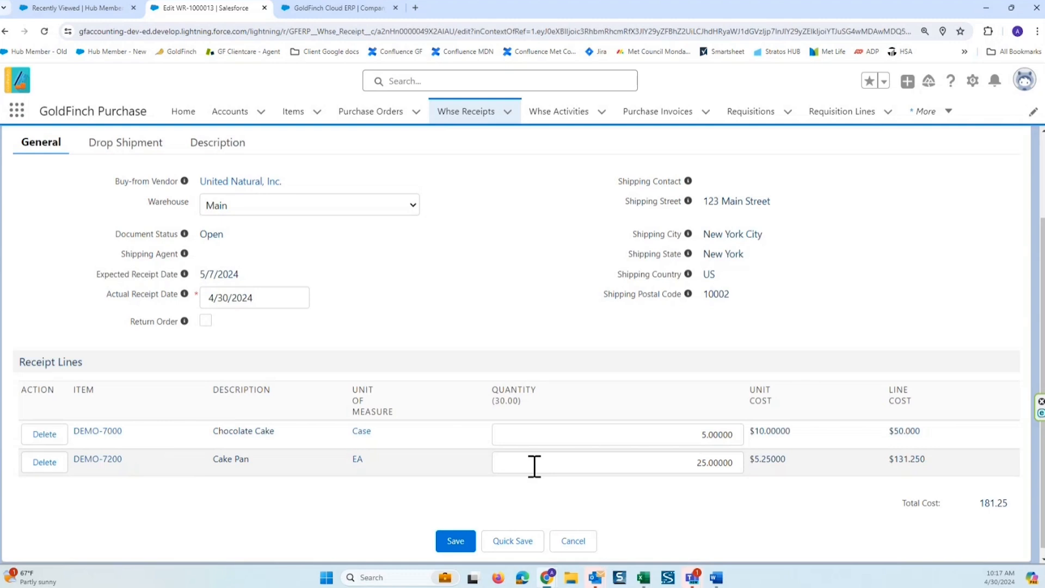
pyautogui.click(641, 472)
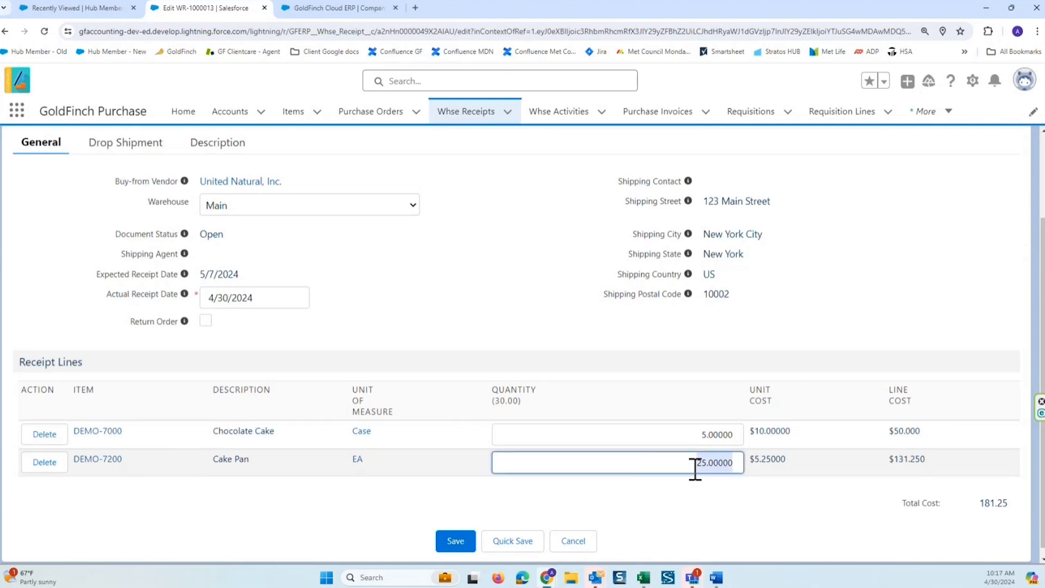
pyautogui.write('10')
pyautogui.press('Tab')
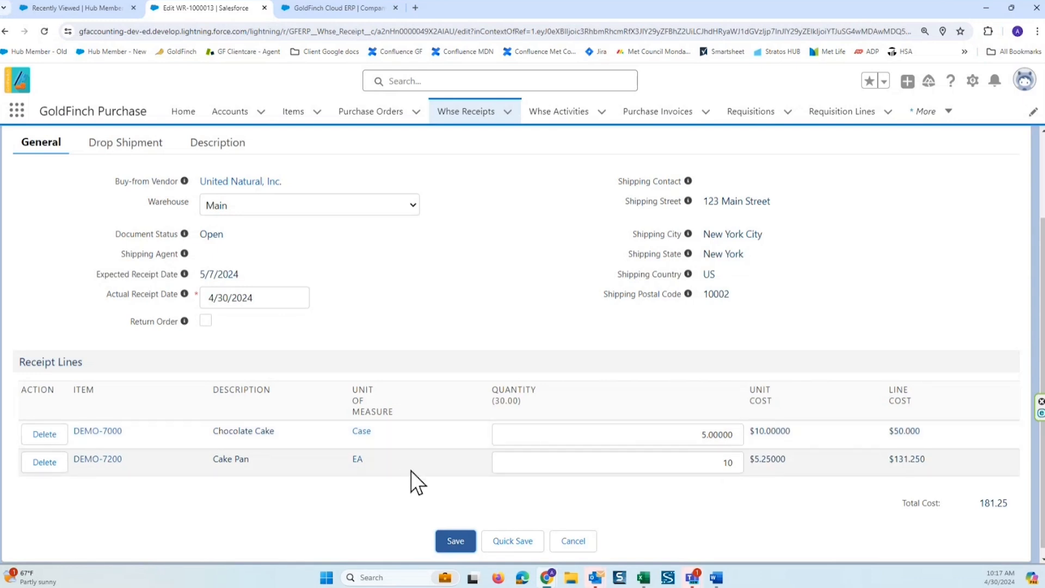
pyautogui.scroll(3, 436, 375)
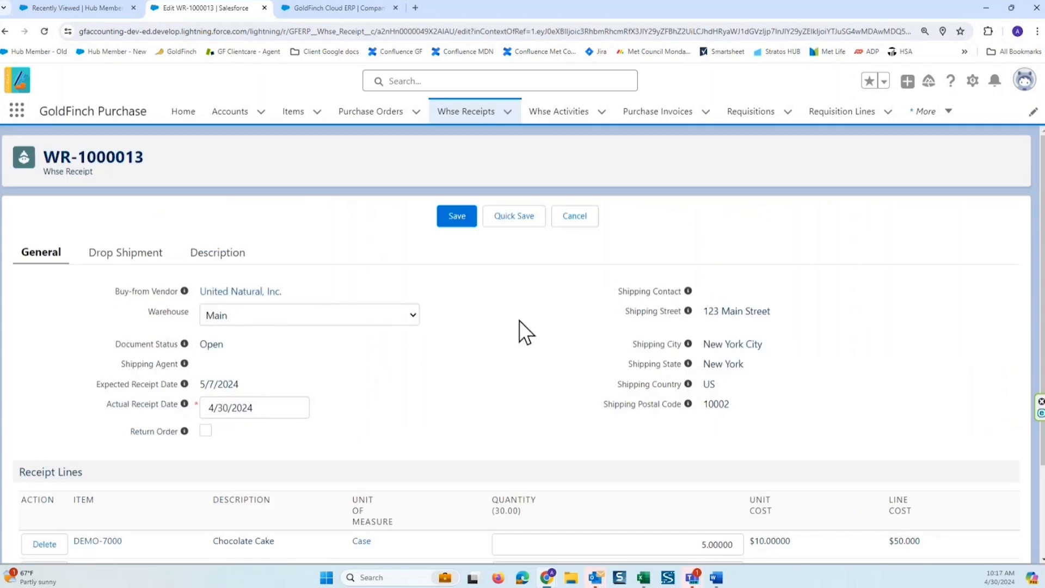
pyautogui.scroll(-2, 470, 383)
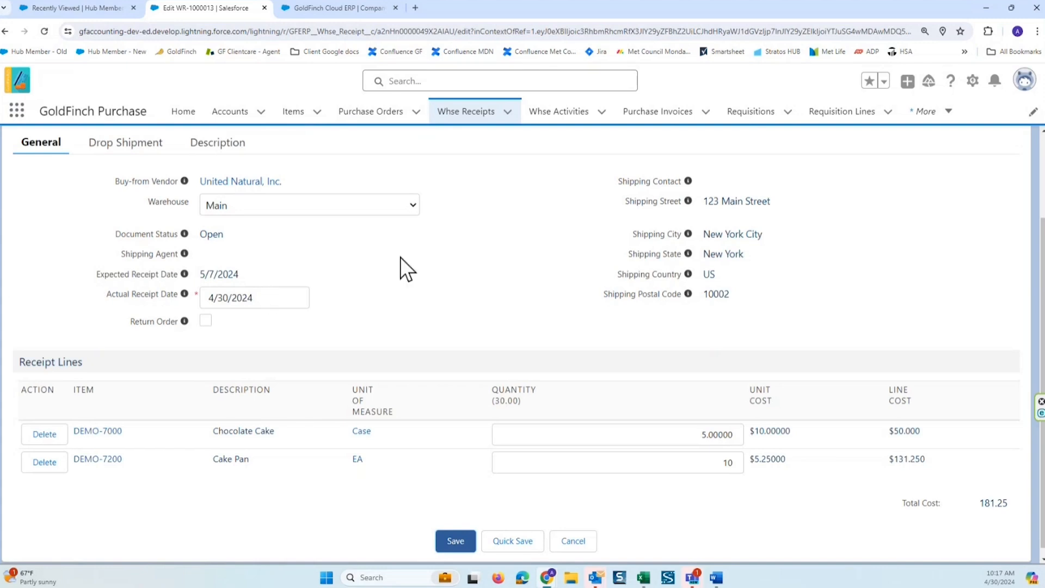
pyautogui.scroll(3, 400, 257)
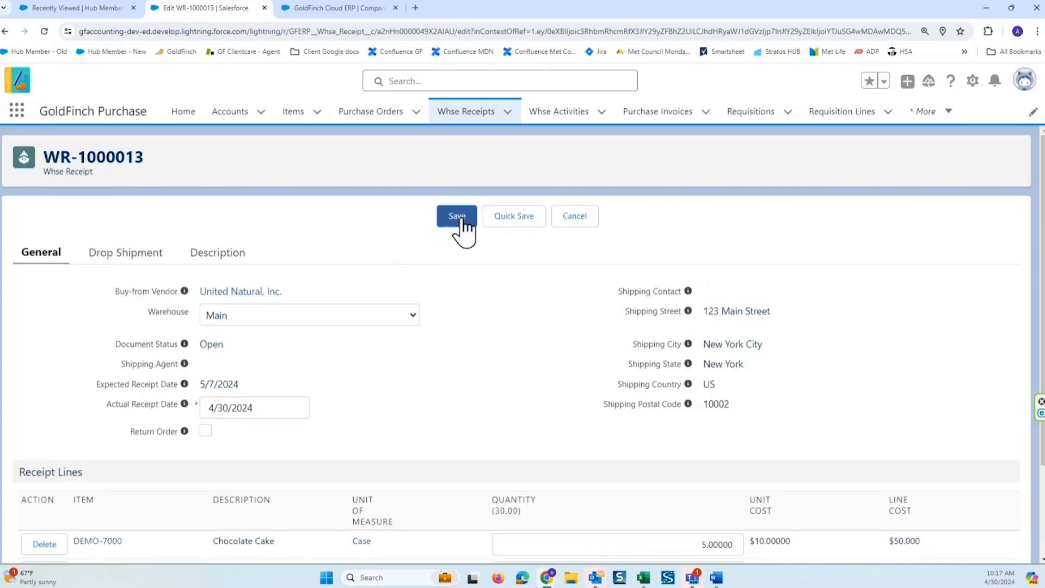
pyautogui.click(457, 218)
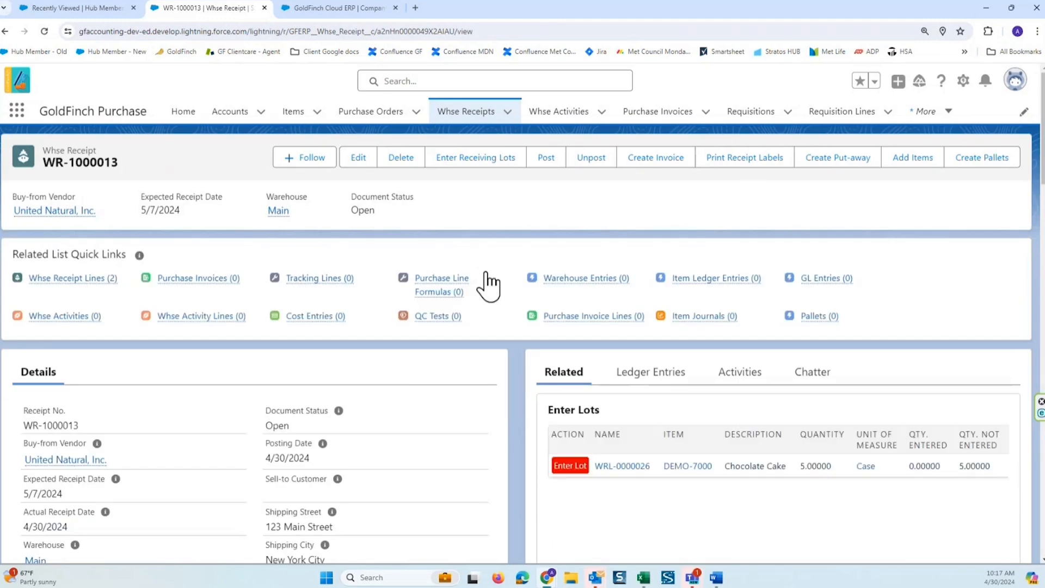
# Open receiving lot entry for the receipt and enter lot 04302024 with a lot quantity of 3 for DEMO-7000.
pyautogui.scroll(-2, 509, 442)
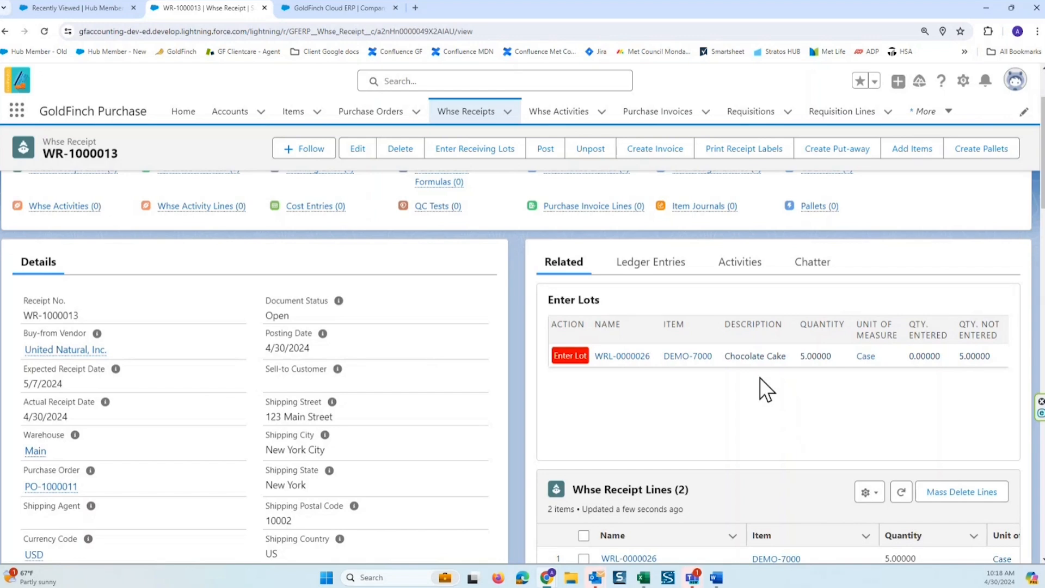
pyautogui.click(481, 151)
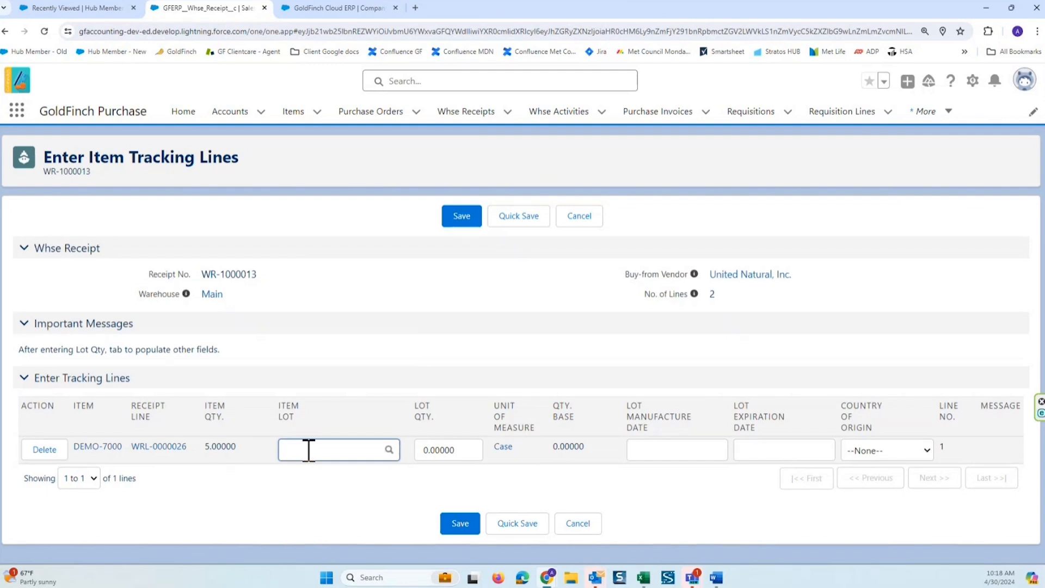
pyautogui.write('04302024')
pyautogui.press('Tab')
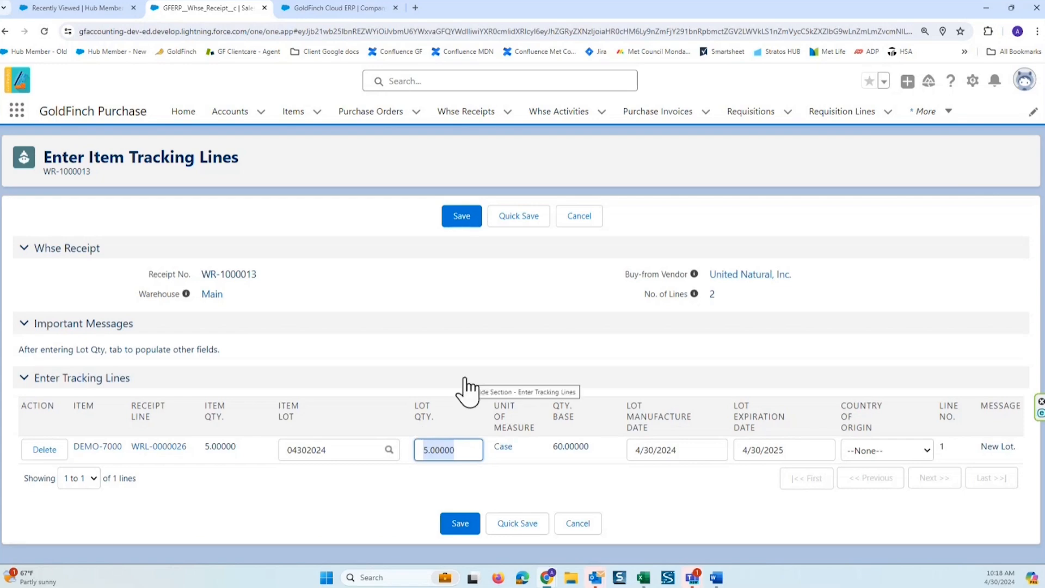
pyautogui.write('3')
pyautogui.press('Tab')
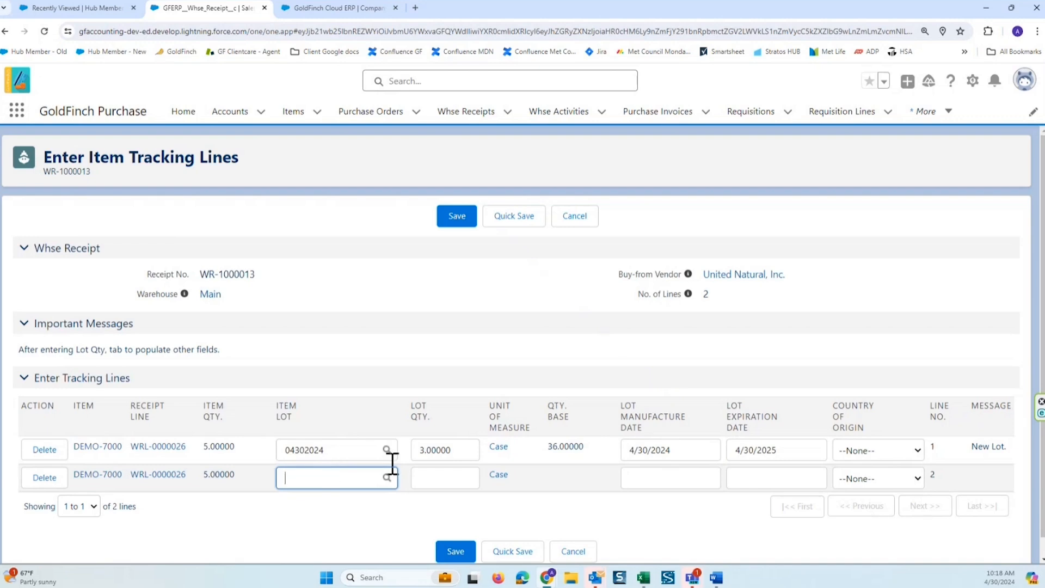
# Enter a second DEMO-7000 tracking line for lot 04302024-A with a lot quantity of 2.
pyautogui.write('04302024-A')
pyautogui.click(450, 478)
pyautogui.write('2')
pyautogui.press('Tab')
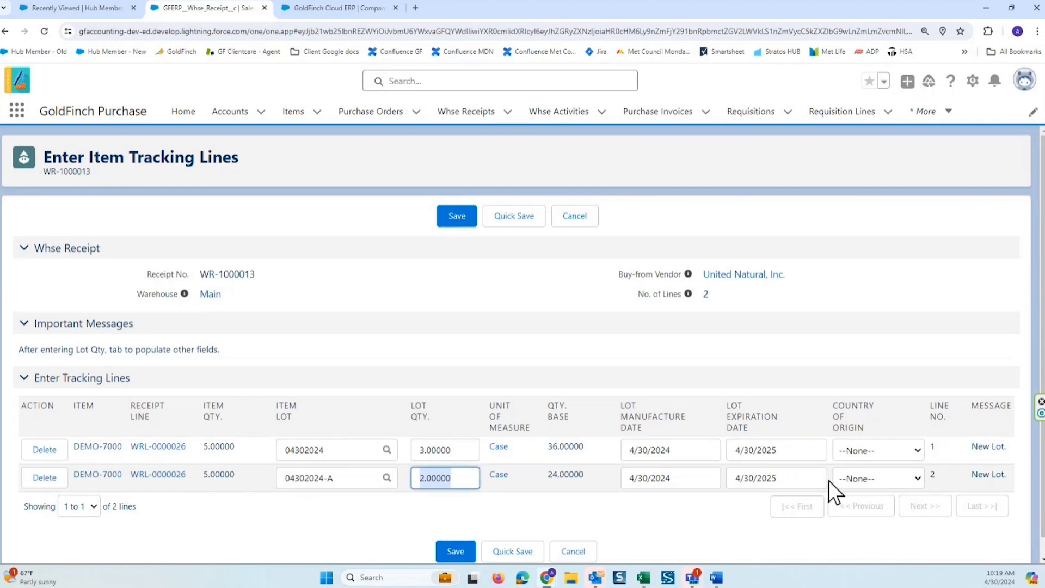
# Look through the country of origin options for the first lot without choosing one.
pyautogui.click(919, 451)
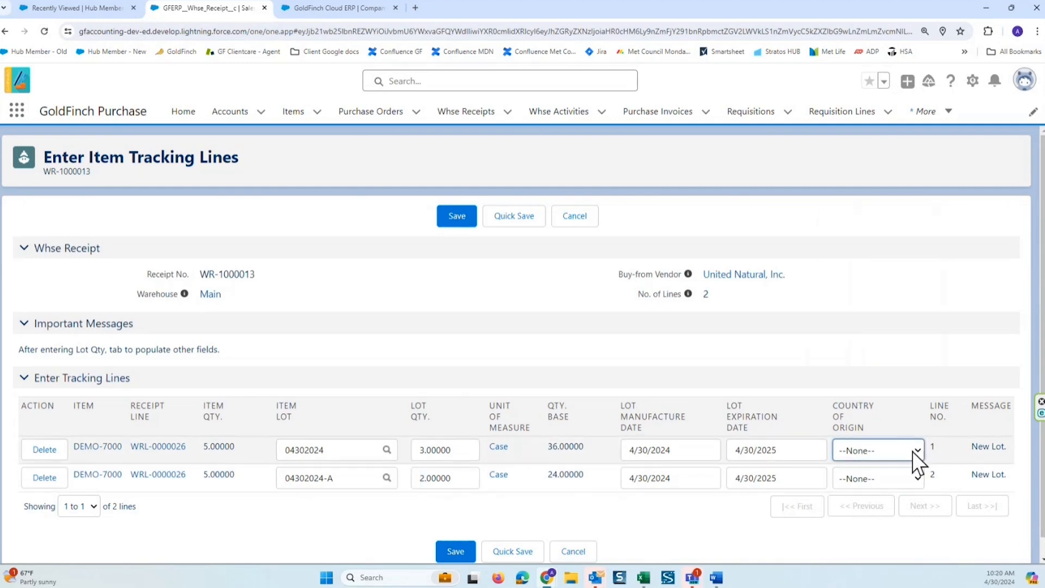
pyautogui.click(912, 452)
pyautogui.moveTo(923, 250); pyautogui.dragTo(919, 366)
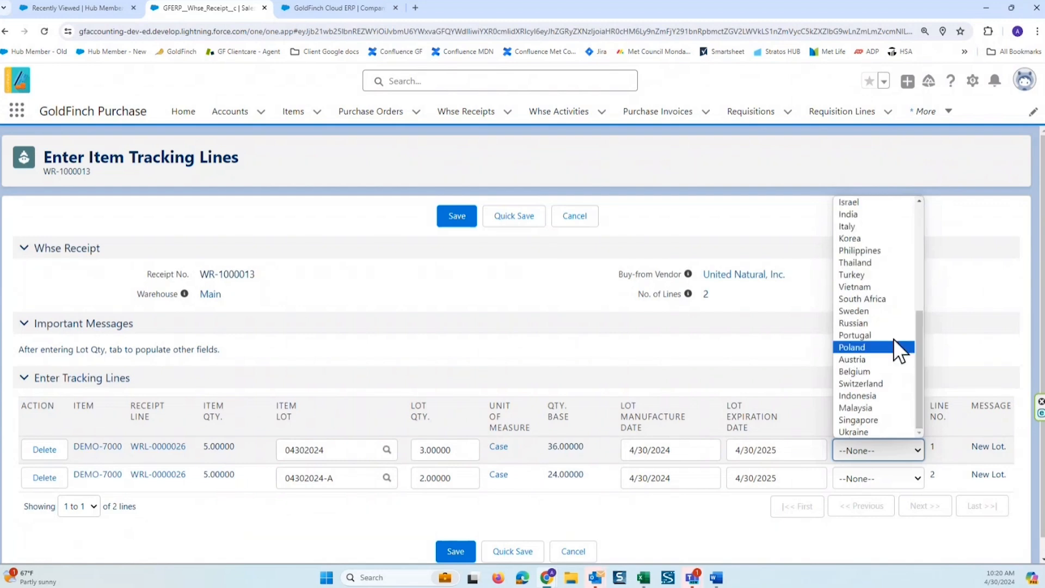
pyautogui.click(834, 511)
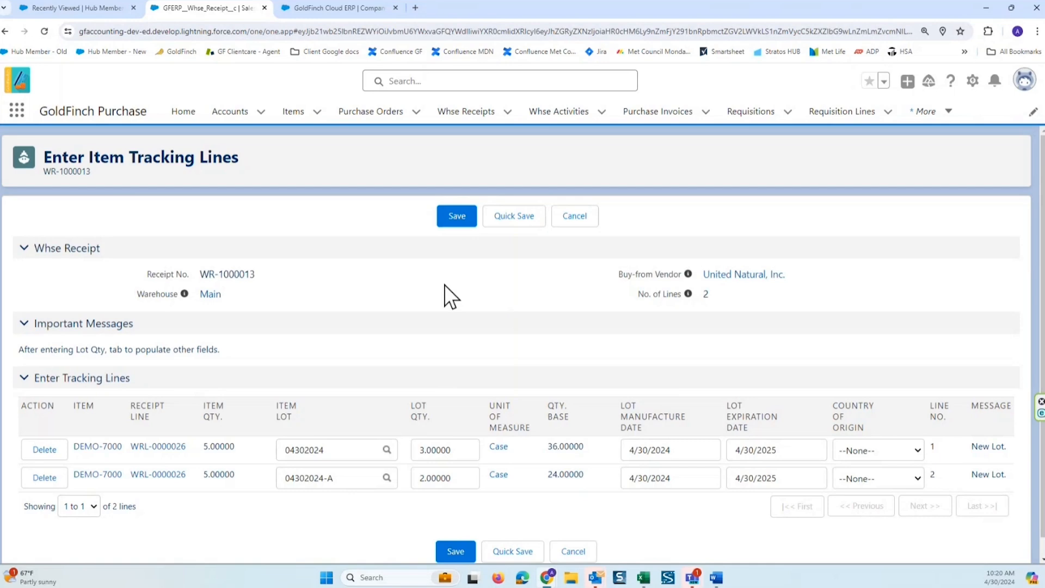
# Save the item tracking lines and check the receipt's Enter Lots table and receipt lines.
pyautogui.click(457, 217)
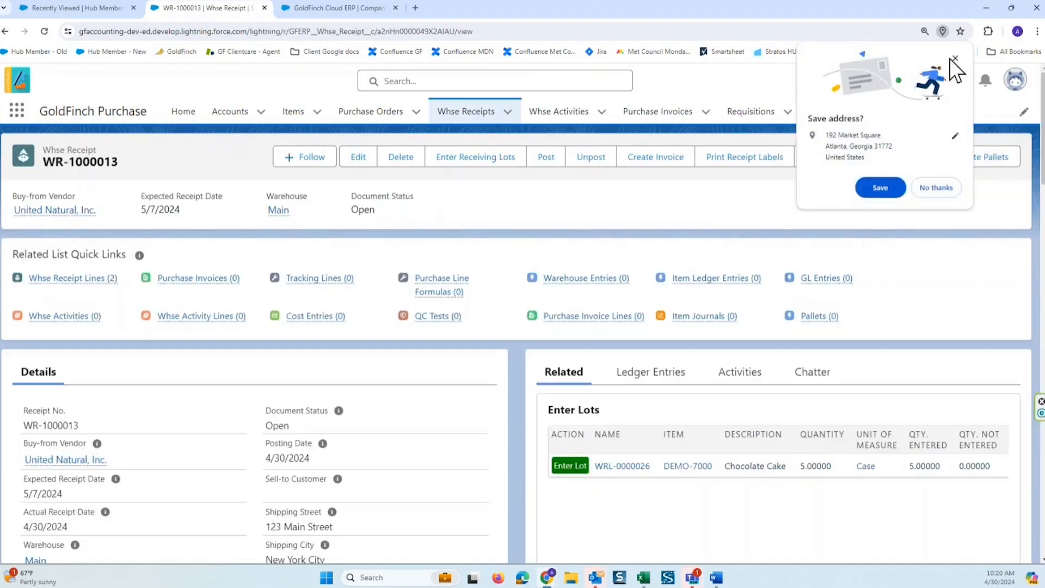
pyautogui.click(954, 58)
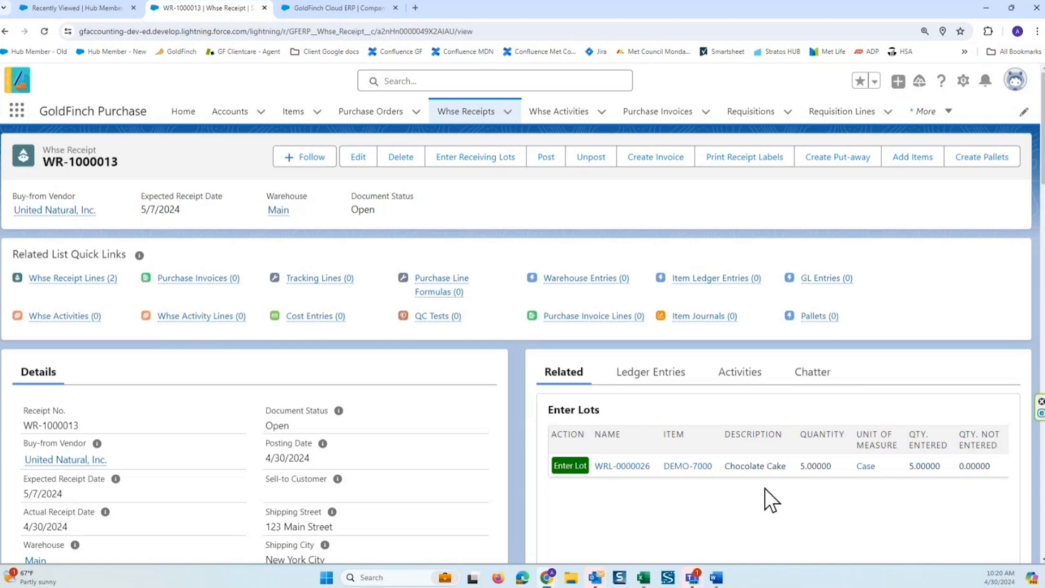
pyautogui.scroll(-2, 518, 422)
pyautogui.scroll(-2, 500, 410)
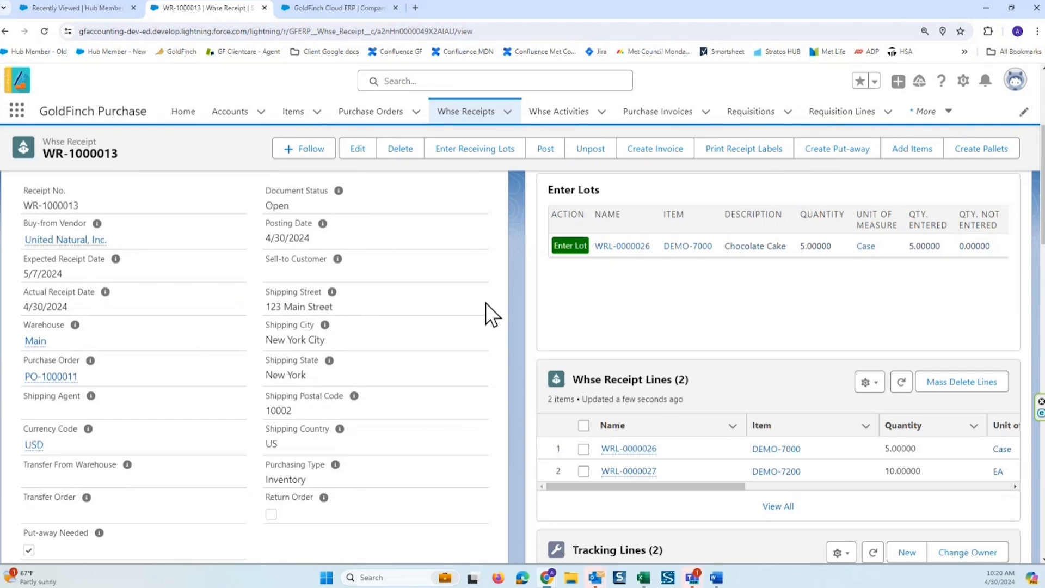
# Open the Main warehouse record in a separate tab, check its Receive Bin, and return to the receipt.
pyautogui.rightClick(36, 342)
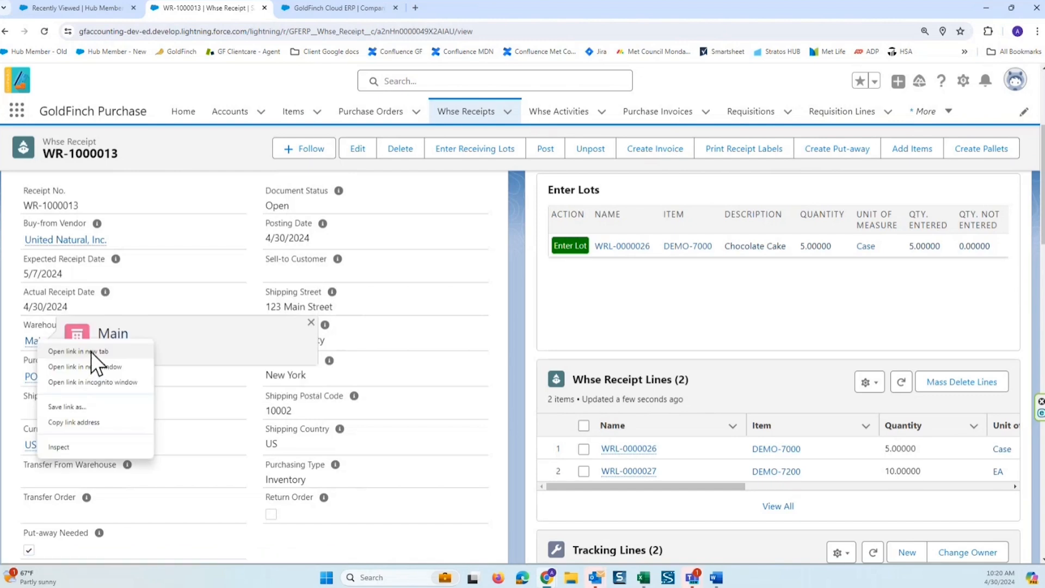
pyautogui.click(90, 351)
pyautogui.click(420, 6)
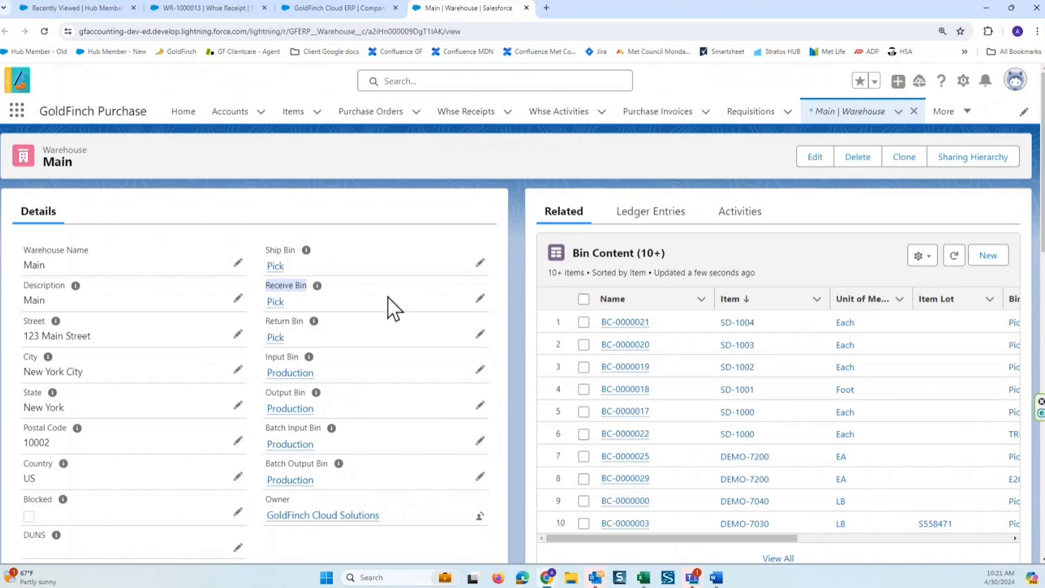
pyautogui.click(204, 7)
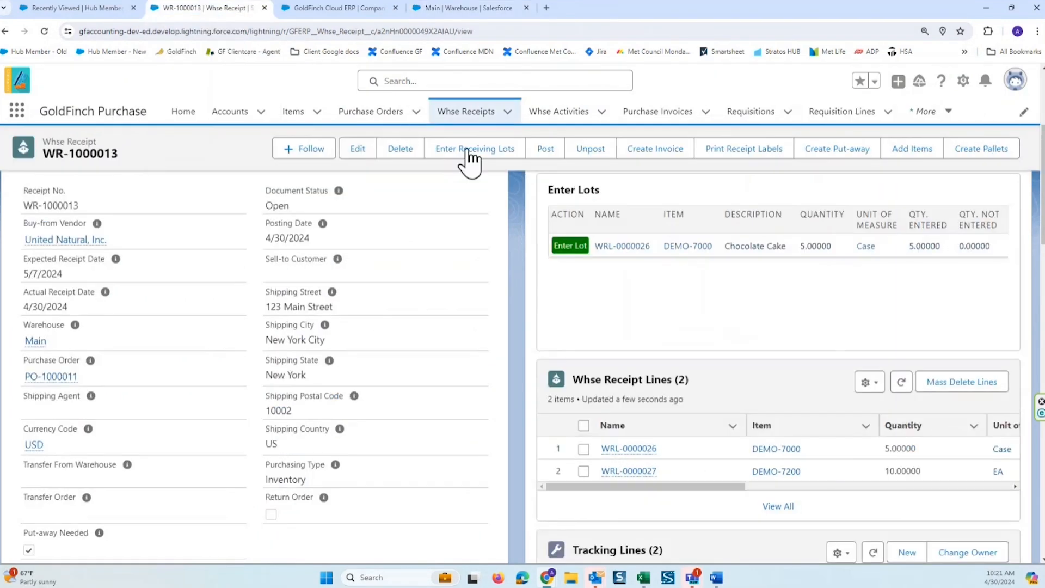
# Open the DEMO-7000 item record in a separate tab and examine its bin contents by lot.
pyautogui.scroll(2, 615, 233)
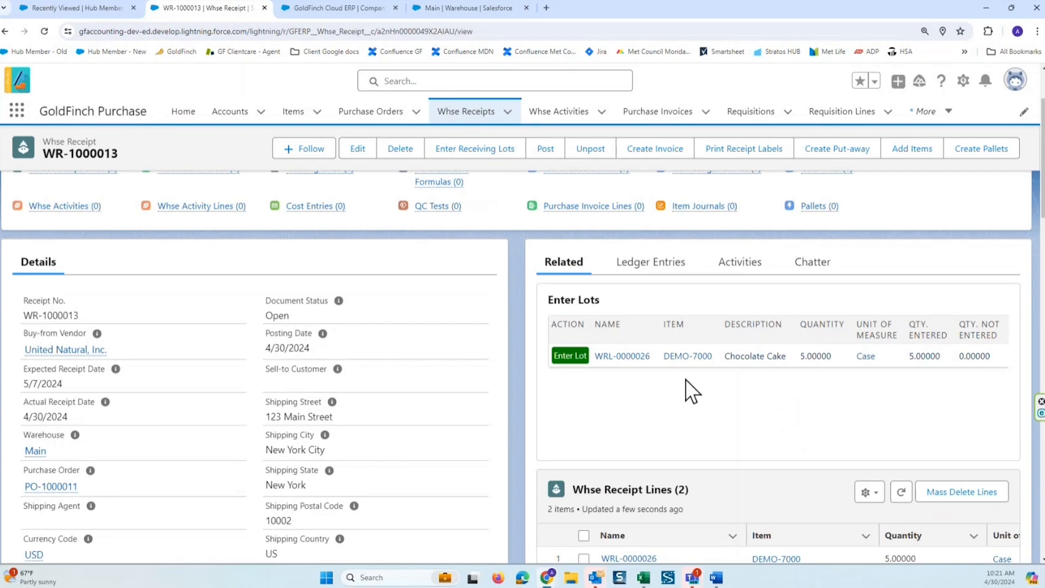
pyautogui.rightClick(677, 358)
pyautogui.click(702, 368)
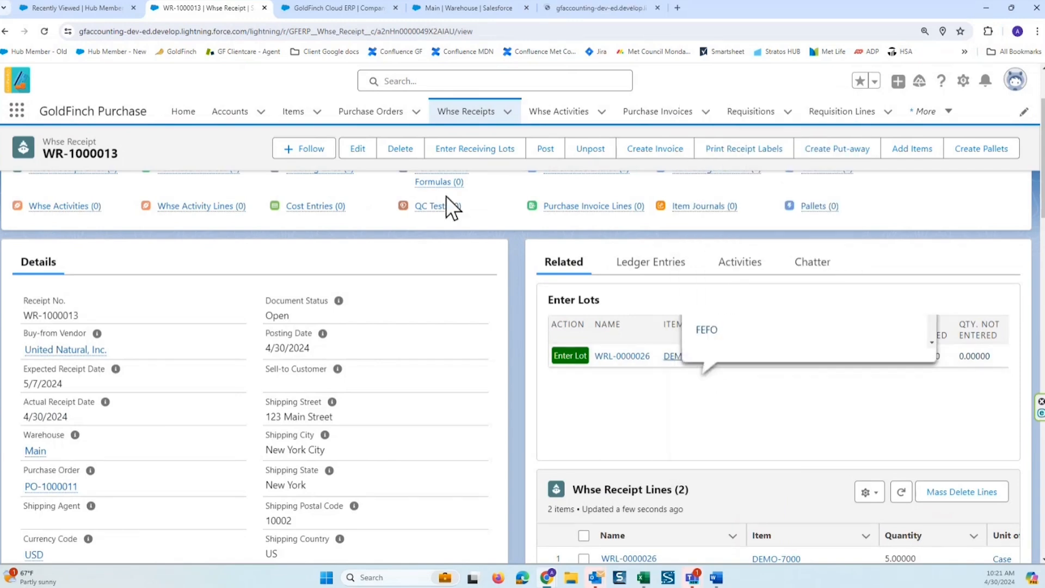
pyautogui.click(626, 8)
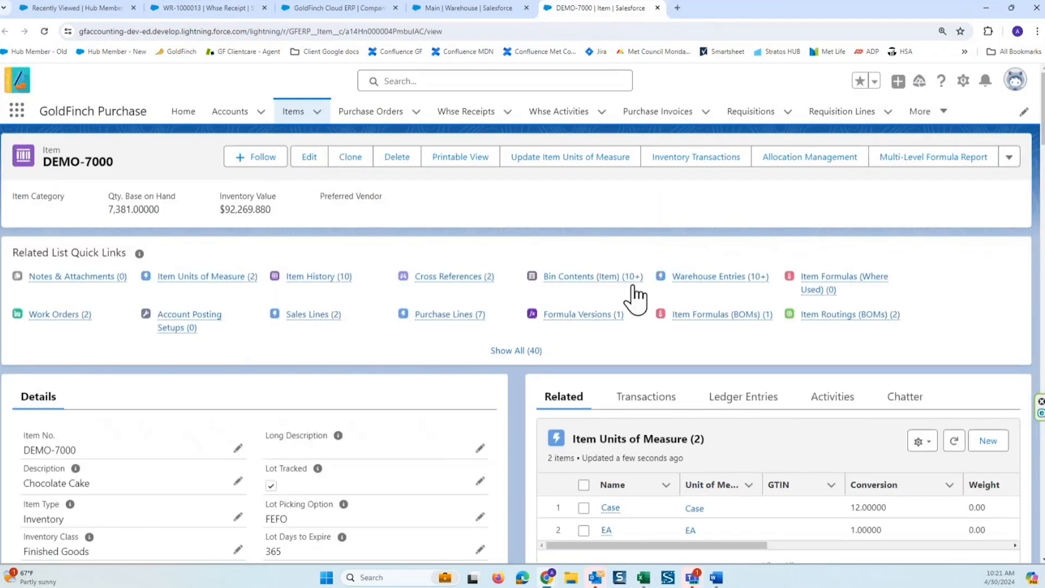
pyautogui.click(742, 400)
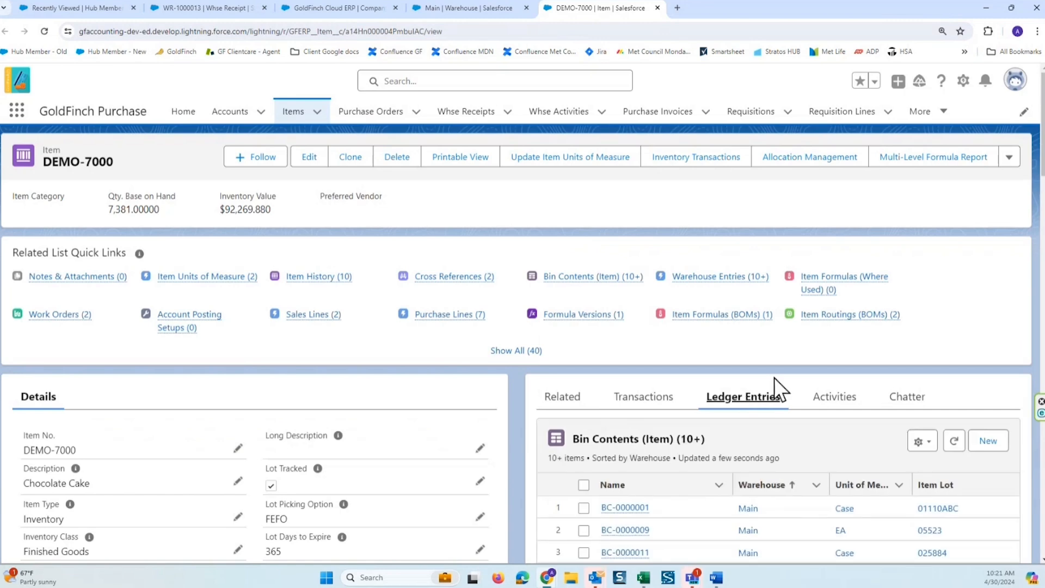
pyautogui.scroll(-4, 794, 377)
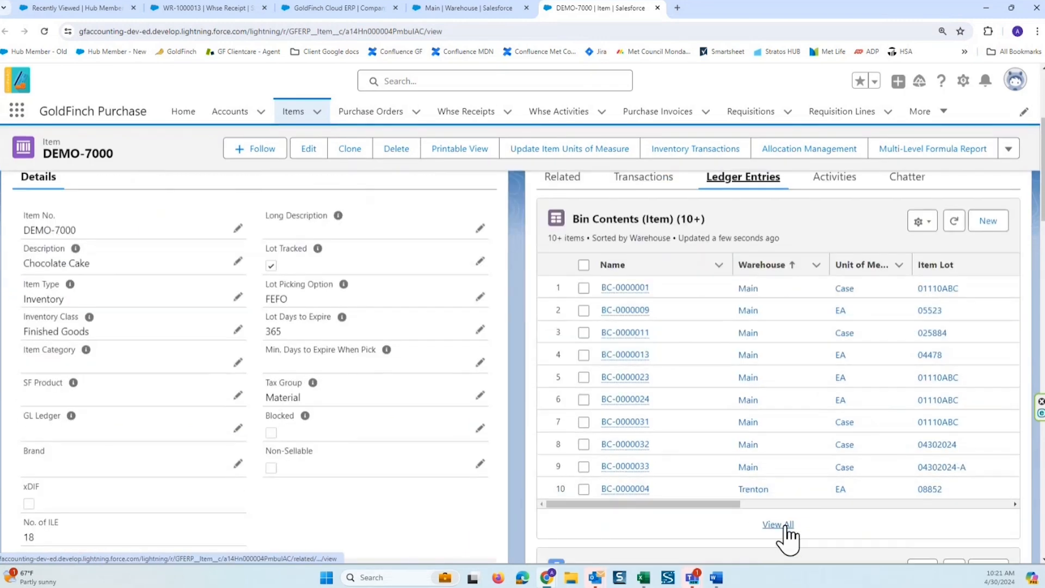
# Examine the DEMO-7200 item's details and display its full list of bin contents.
pyautogui.click(208, 8)
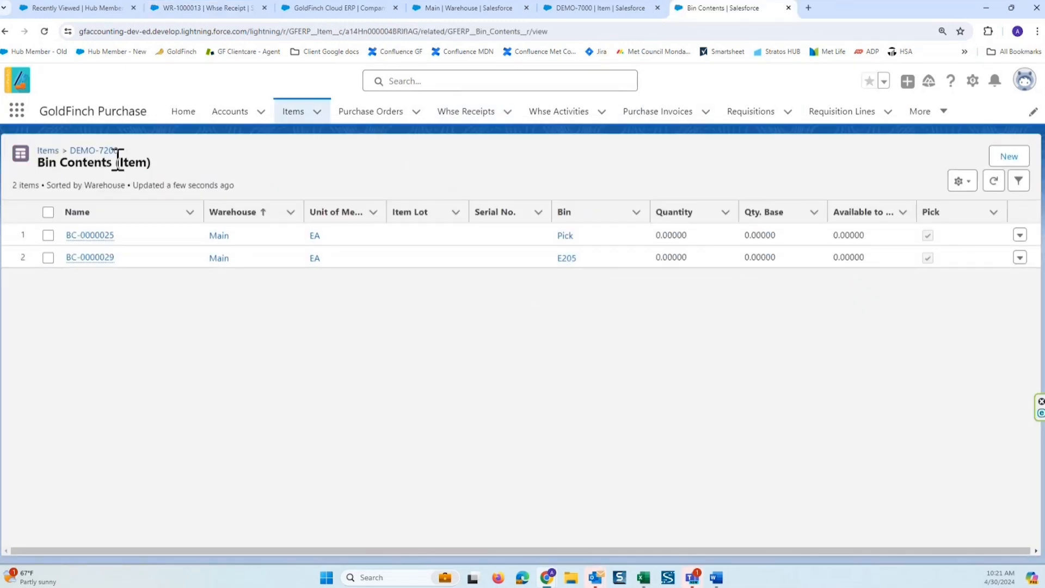
pyautogui.click(97, 151)
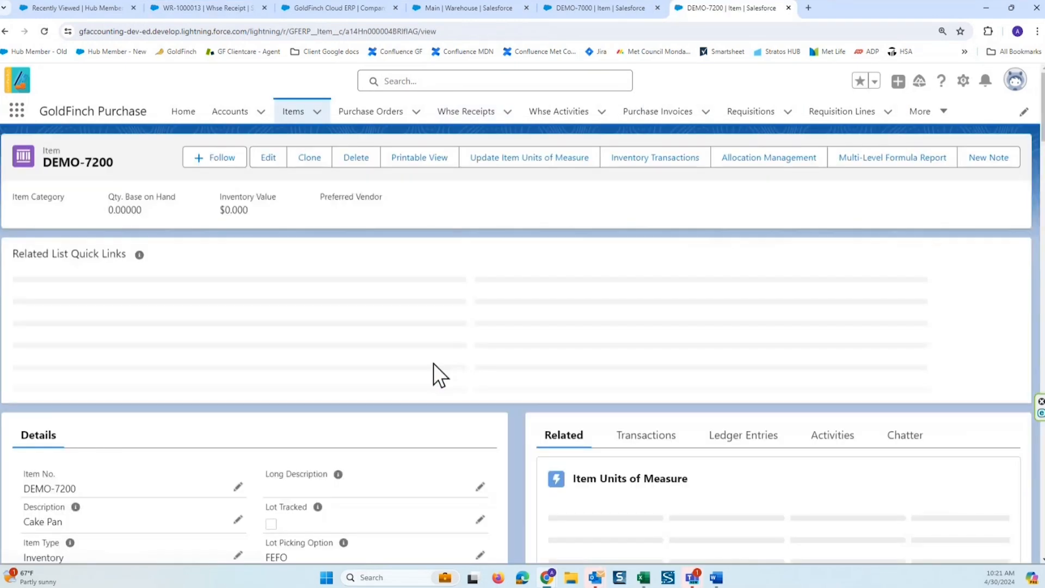
pyautogui.scroll(-5, 356, 373)
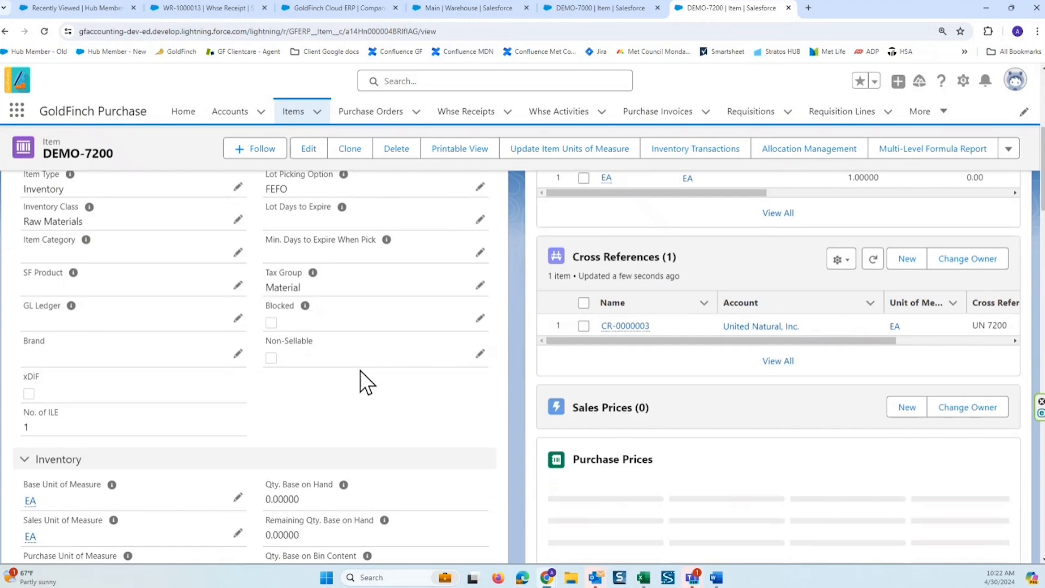
pyautogui.scroll(-2, 334, 381)
pyautogui.scroll(4, 802, 279)
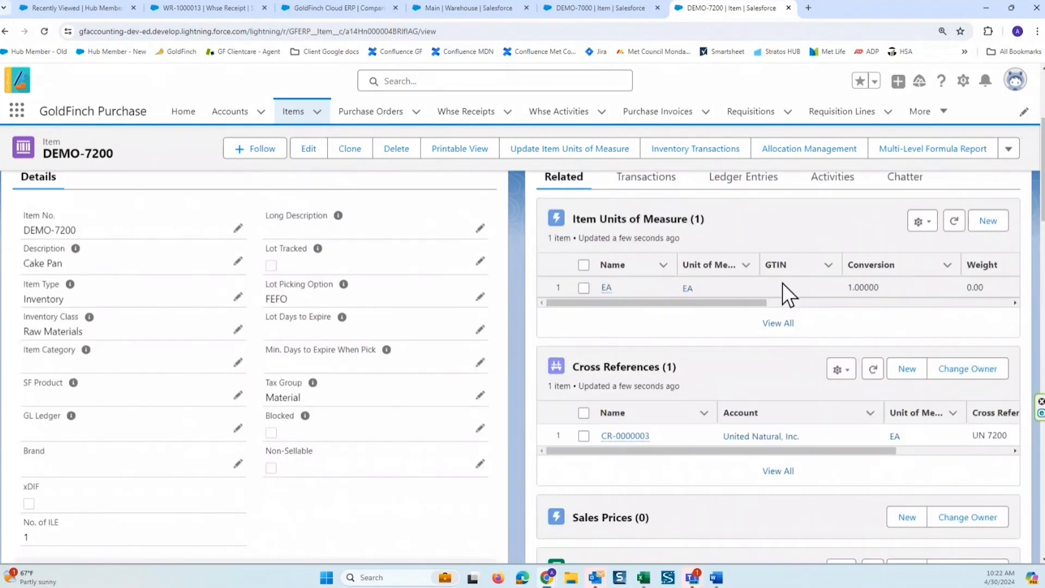
pyautogui.scroll(2, 786, 283)
pyautogui.click(741, 284)
pyautogui.click(779, 454)
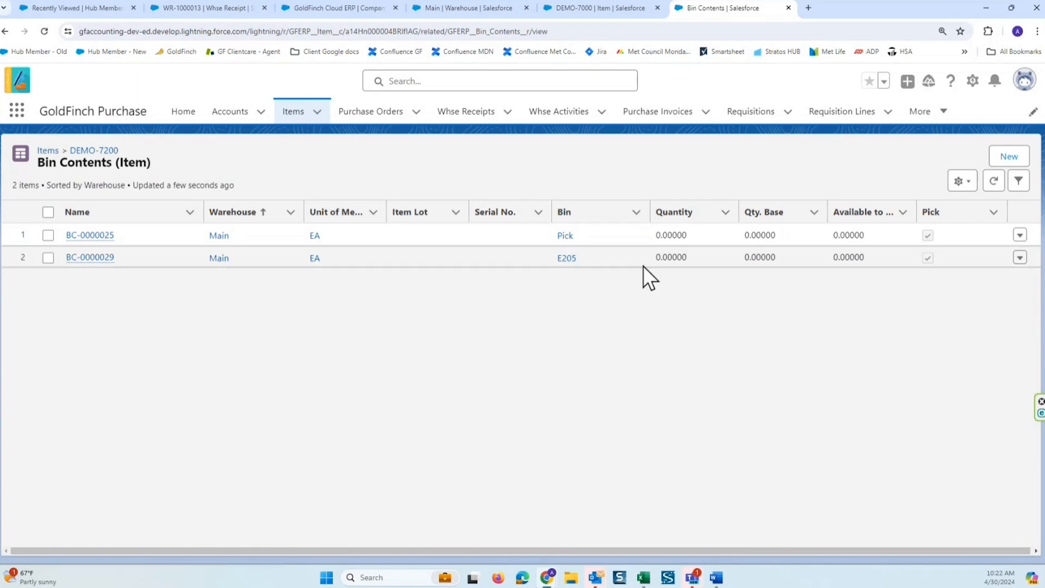
# Return to warehouse receipt WR-1000013 and post it.
pyautogui.click(184, 7)
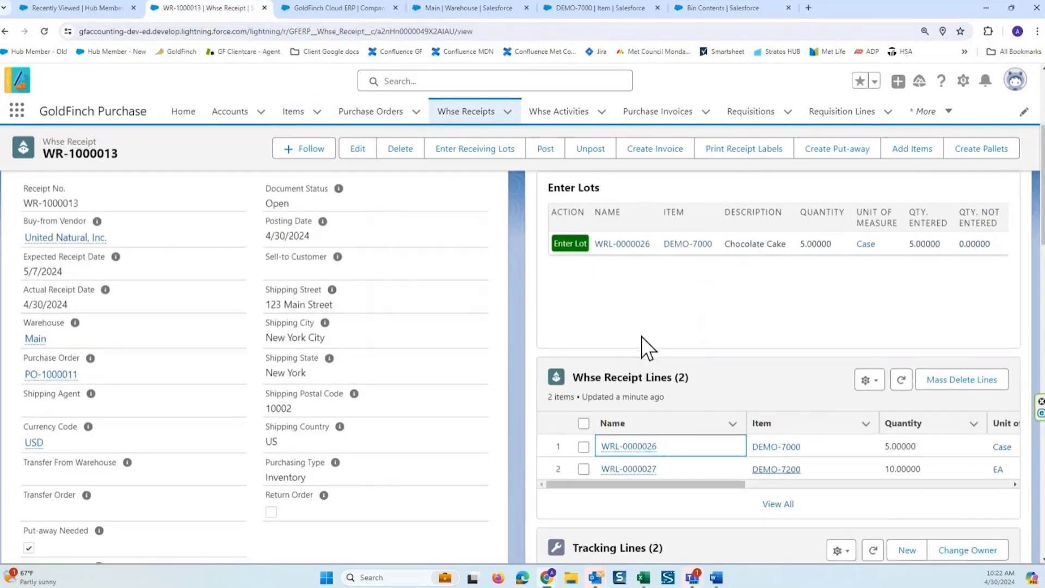
pyautogui.scroll(4, 641, 335)
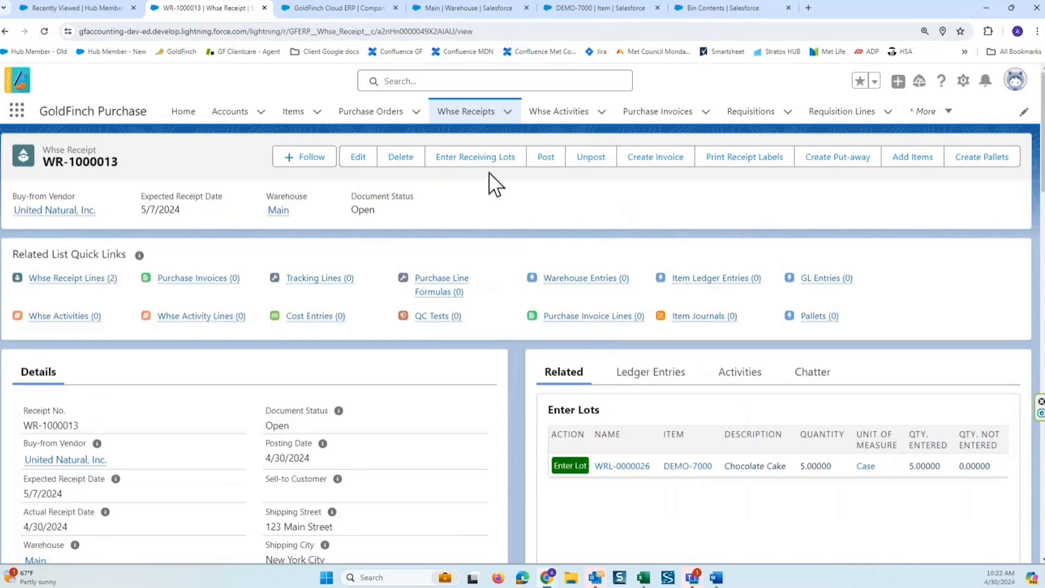
pyautogui.click(542, 164)
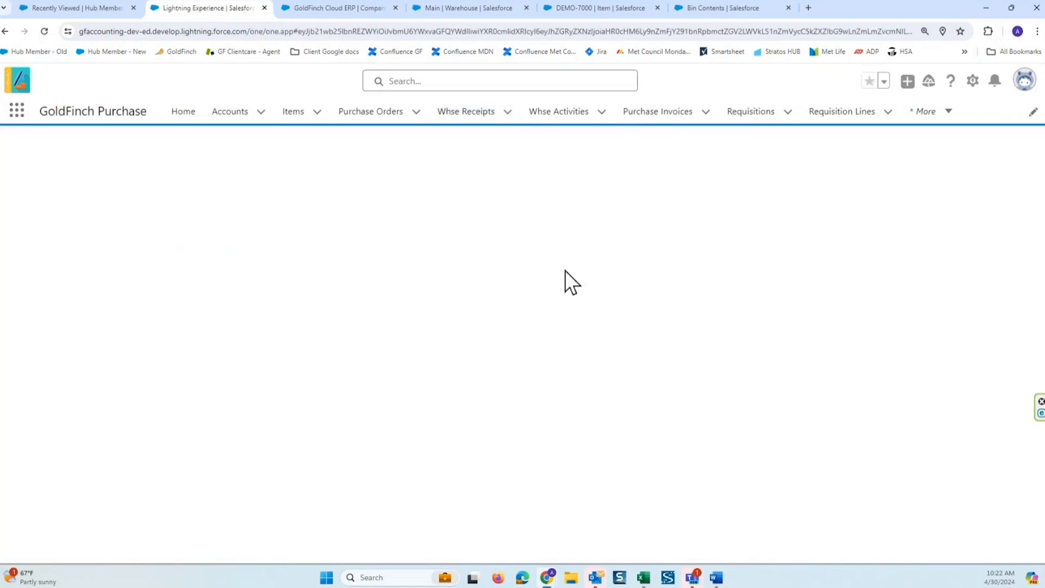
pyautogui.click(437, 262)
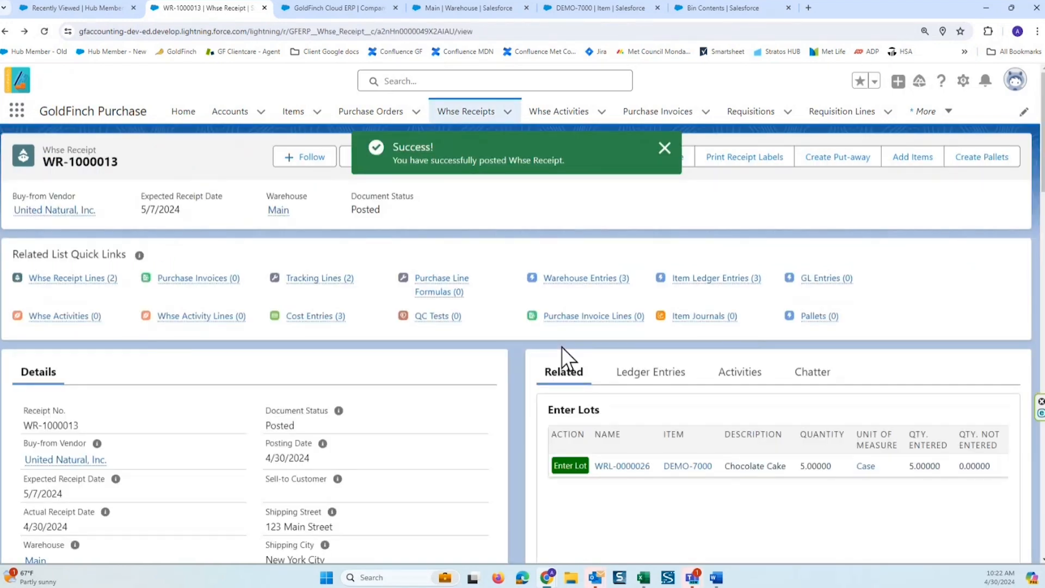
# Reload the DEMO-7200 bin contents list and check the quantity in the Pick bin.
pyautogui.click(722, 10)
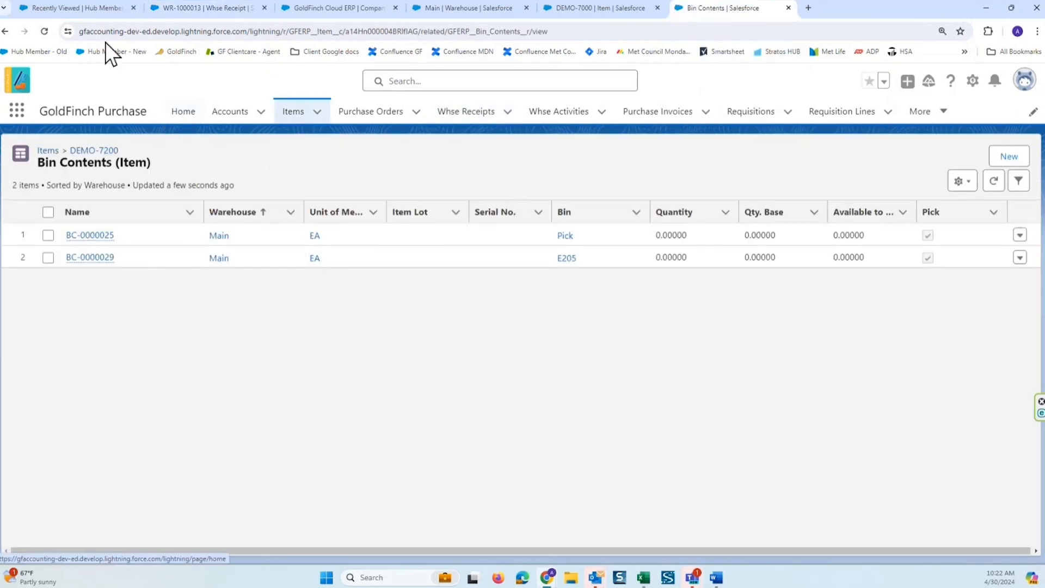
pyautogui.click(42, 34)
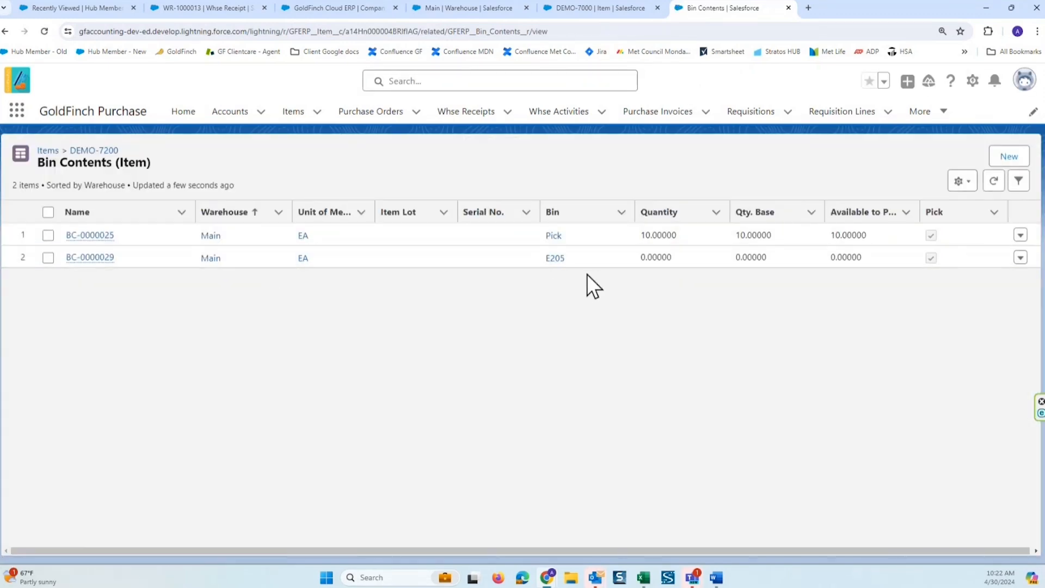
pyautogui.moveTo(686, 235); pyautogui.dragTo(537, 247)
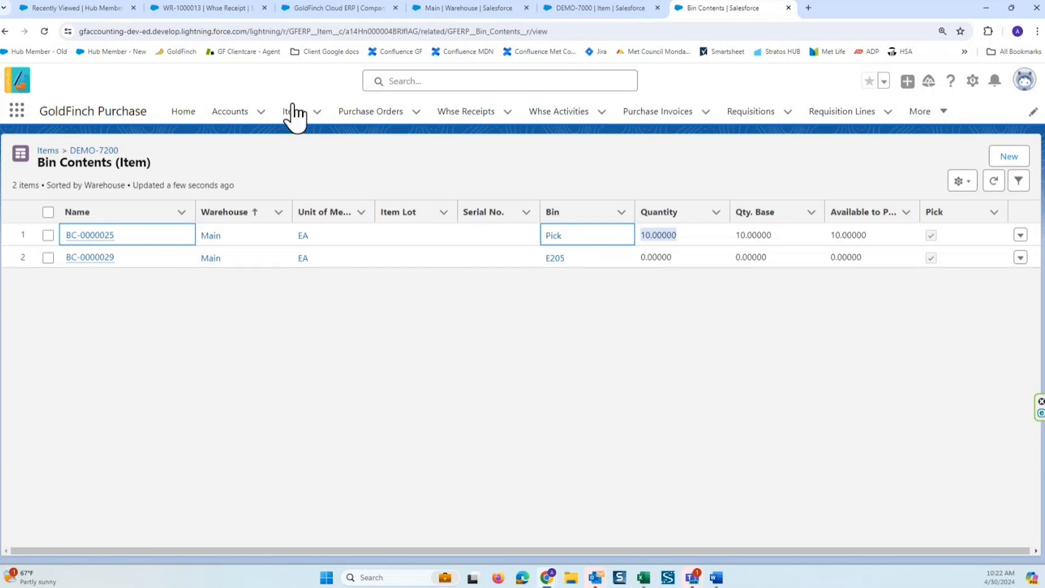
# Create a put-away with lines from the posted receipt, dismiss the address-saving prompt, and check the put-away's activity lines.
pyautogui.click(188, 12)
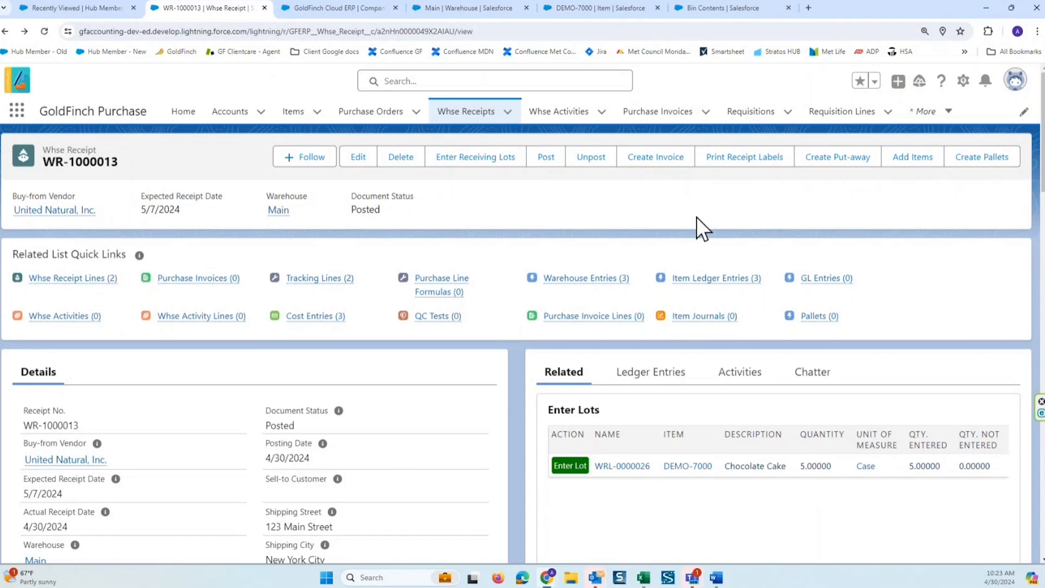
pyautogui.click(826, 173)
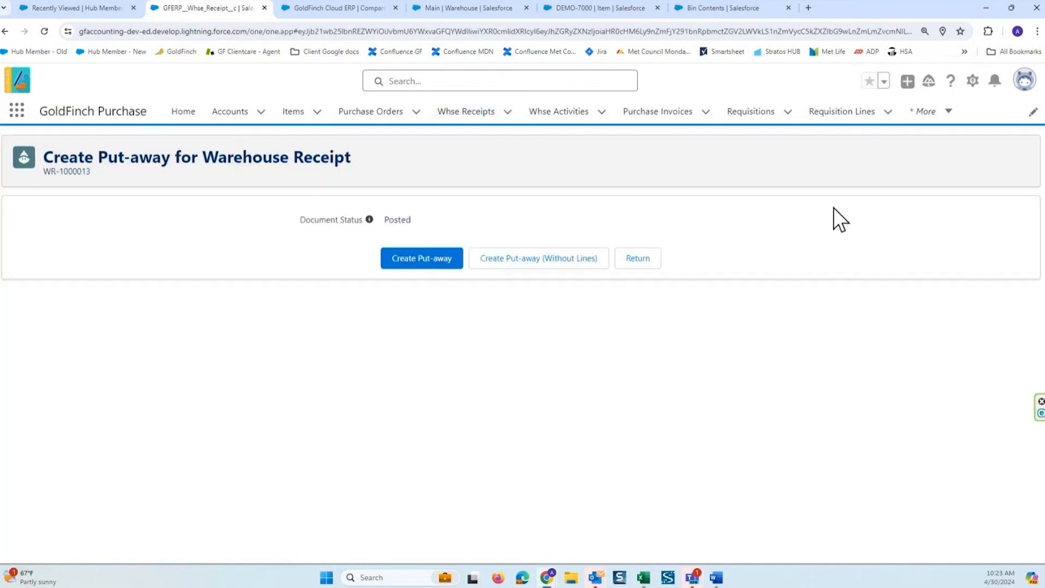
pyautogui.click(424, 266)
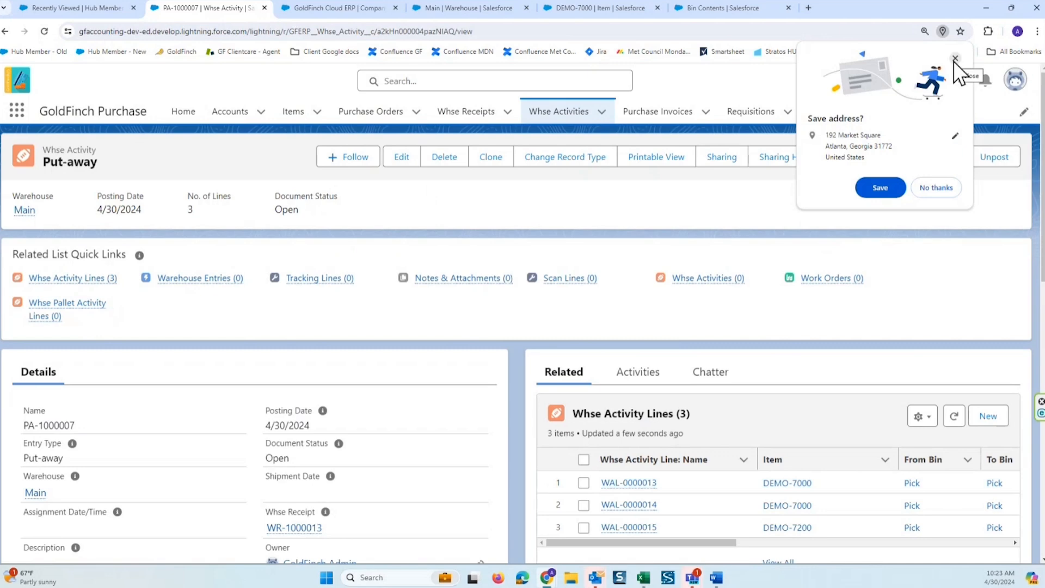
pyautogui.click(955, 59)
pyautogui.scroll(-2, 554, 235)
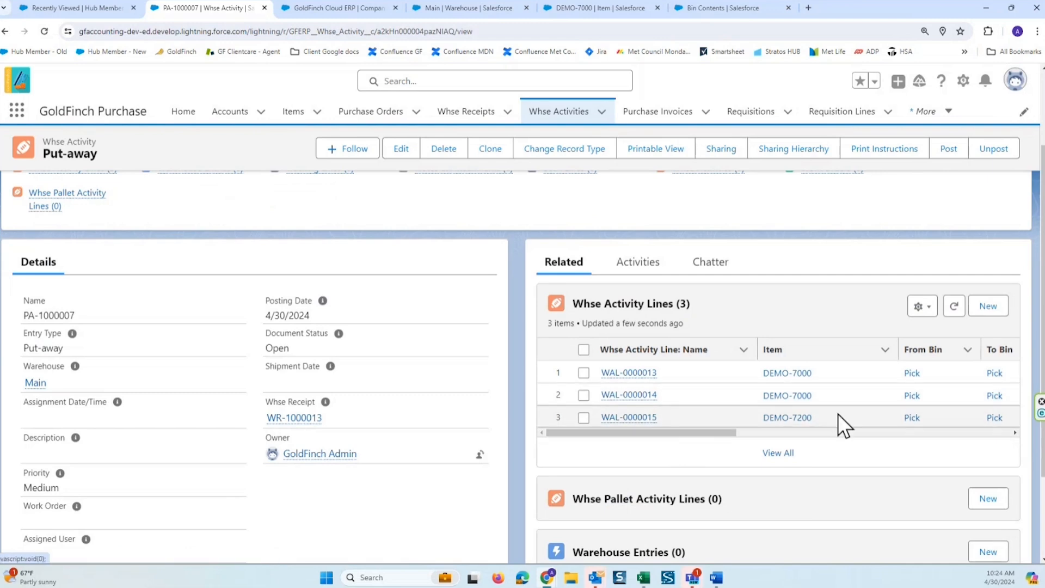
pyautogui.moveTo(703, 430); pyautogui.dragTo(772, 423)
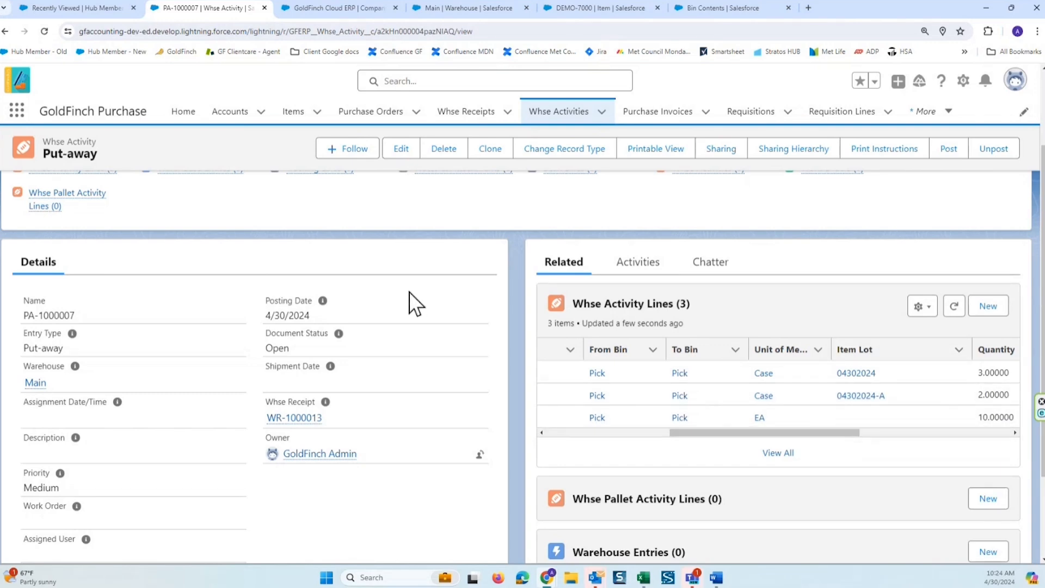
# Set the destination bin to E205 for DEMO-7200 and E204 for both DEMO-7000 lots, and save the put-away.
pyautogui.click(401, 150)
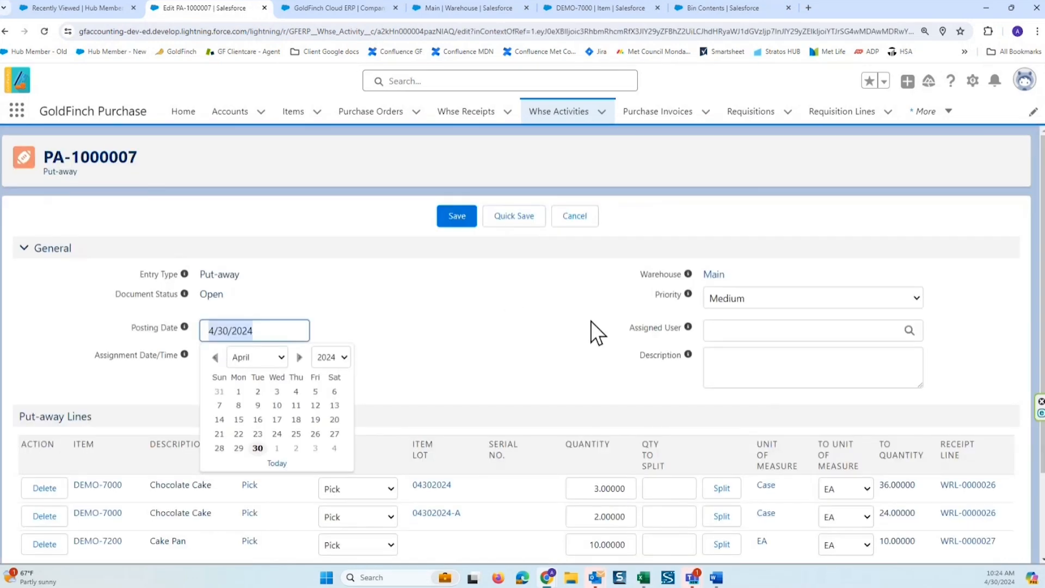
pyautogui.scroll(-2, 593, 332)
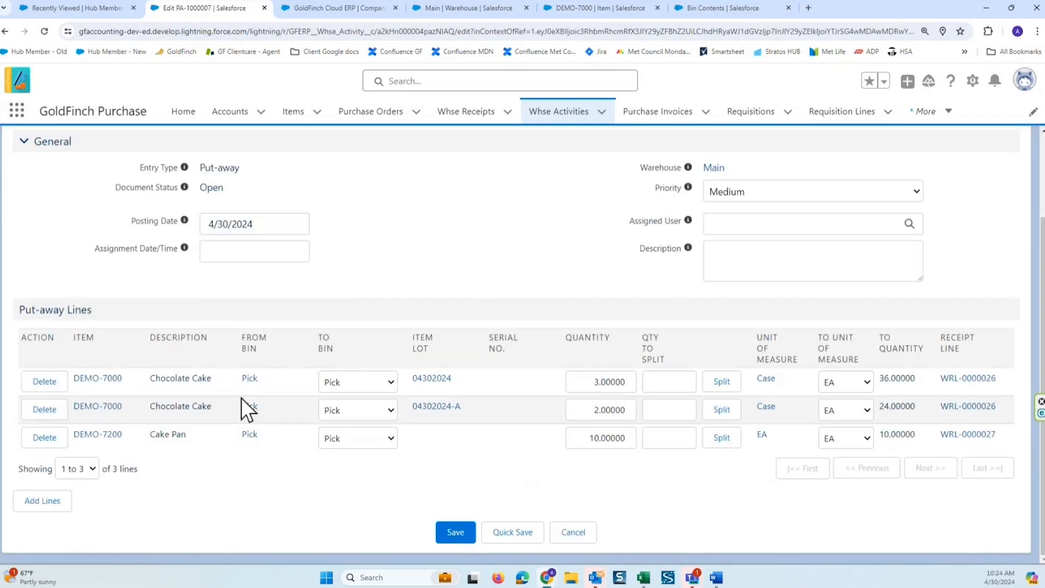
pyautogui.click(389, 436)
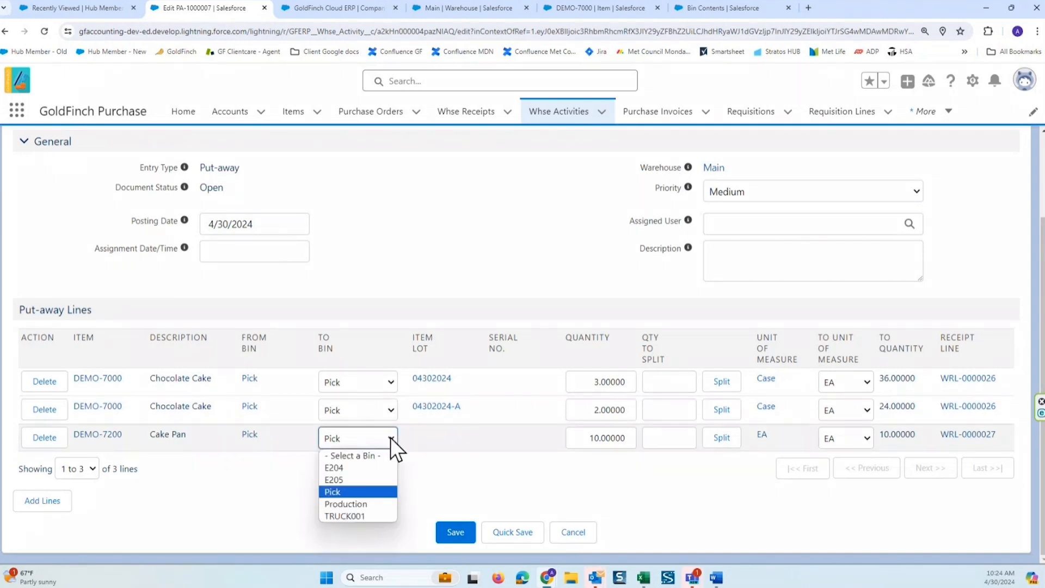
pyautogui.click(366, 479)
pyautogui.click(379, 410)
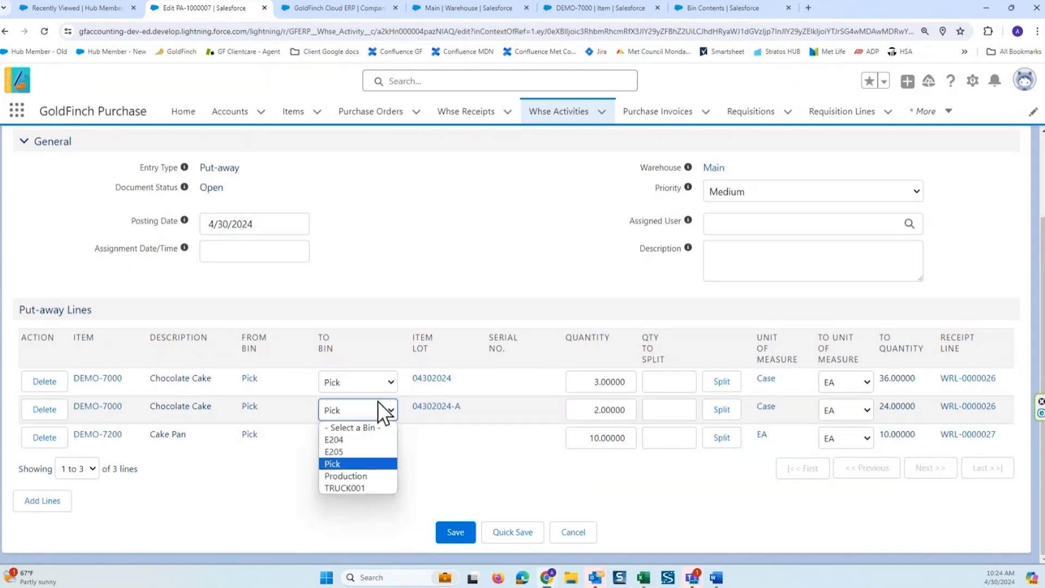
pyautogui.click(353, 439)
pyautogui.click(352, 380)
pyautogui.click(347, 410)
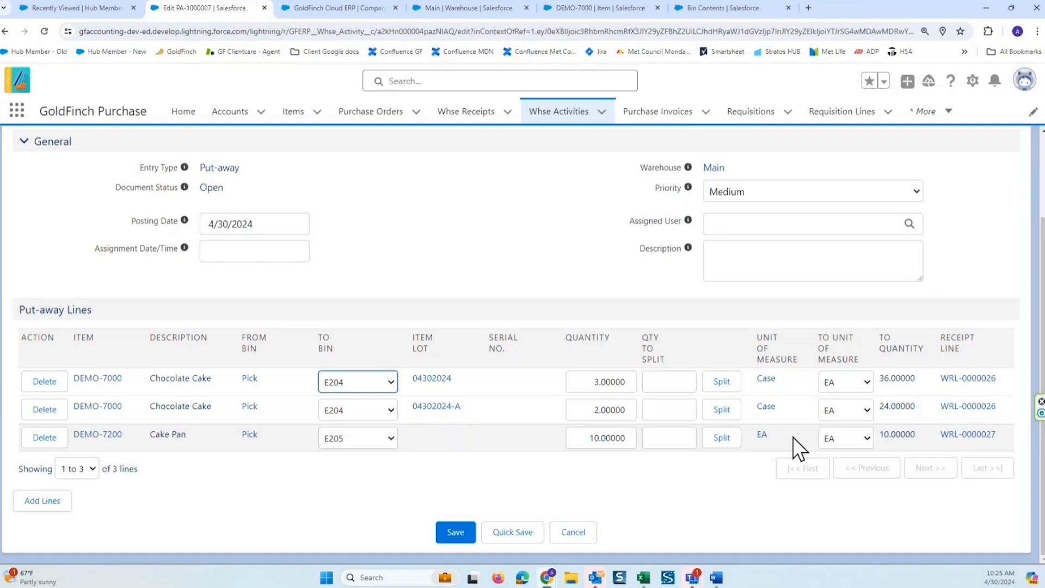
pyautogui.scroll(2, 490, 308)
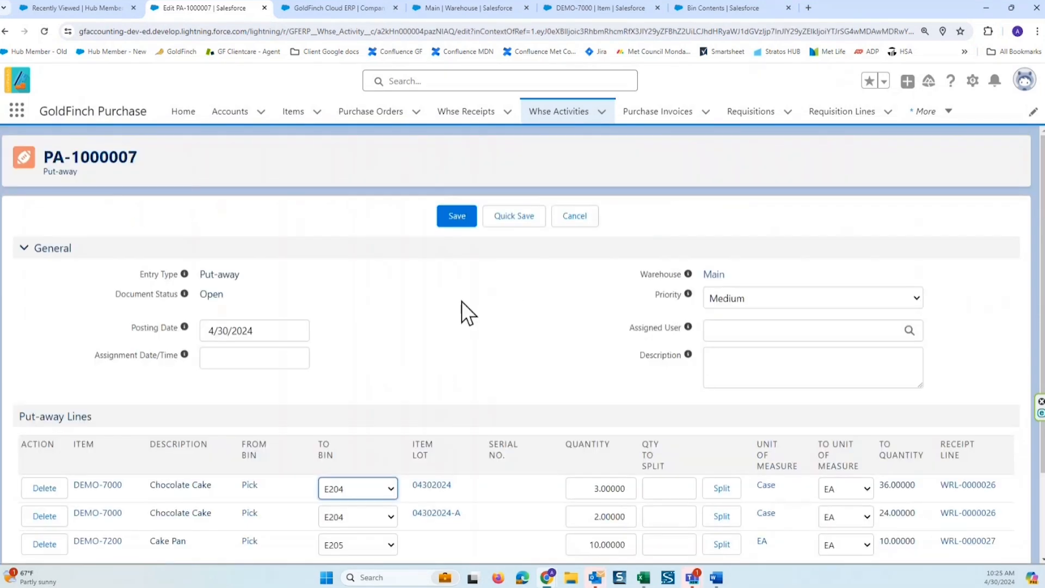
pyautogui.click(456, 219)
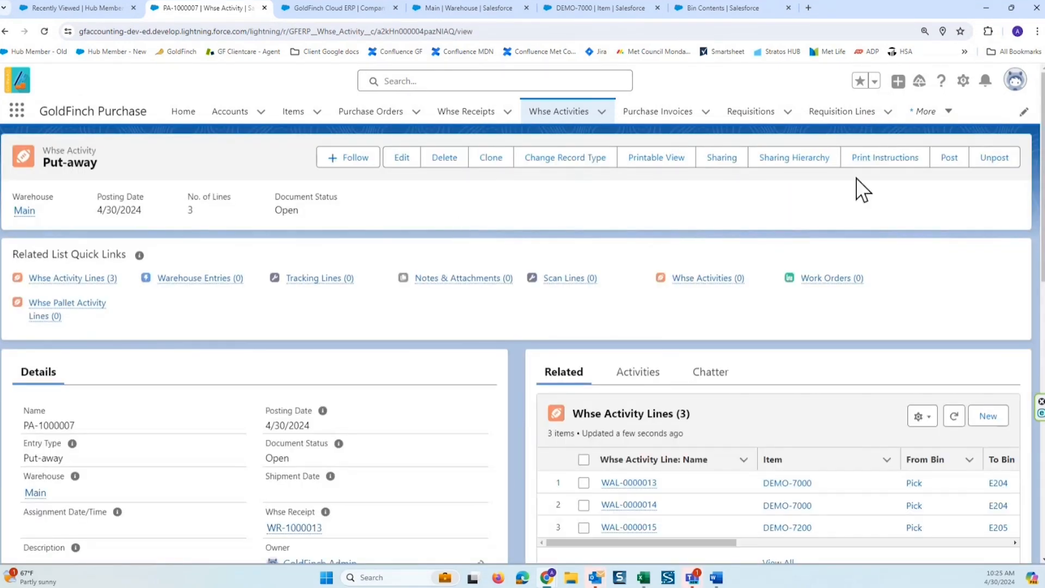
# Generate the printable put-away instructions and review the listed items, destination bins, lots and quantities.
pyautogui.click(884, 159)
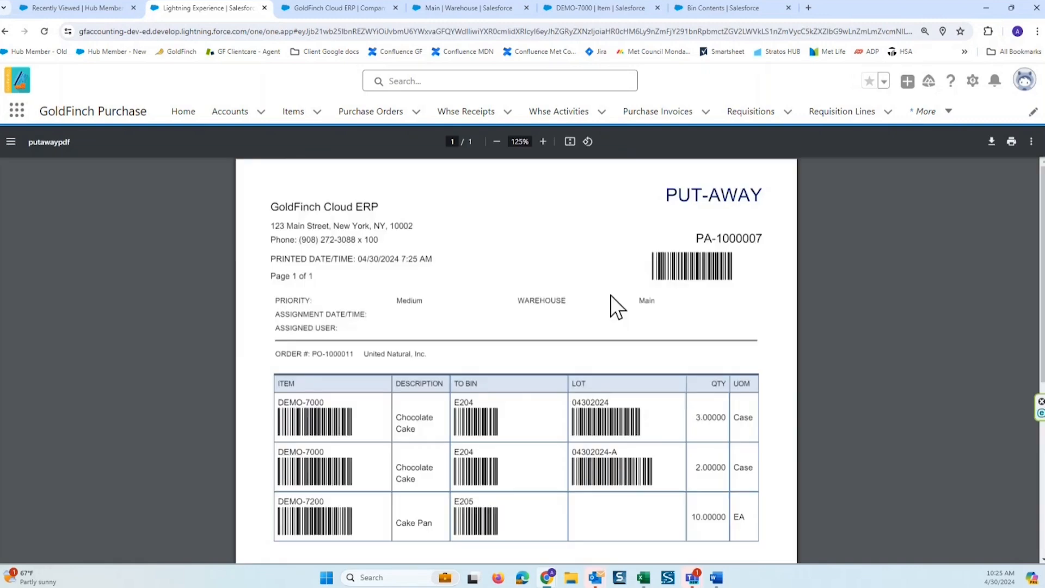
pyautogui.scroll(-2, 609, 295)
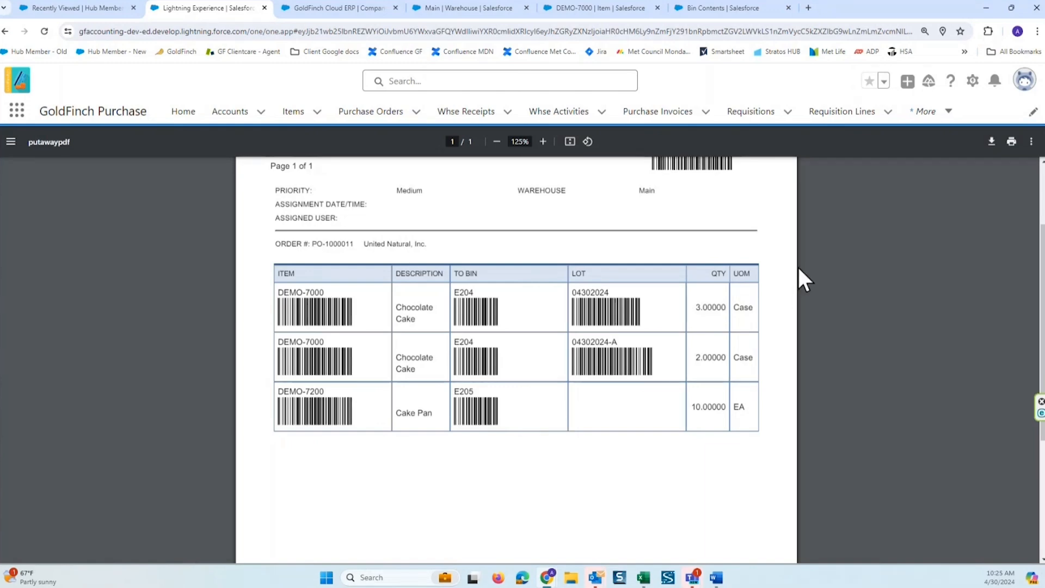
pyautogui.scroll(2, 745, 195)
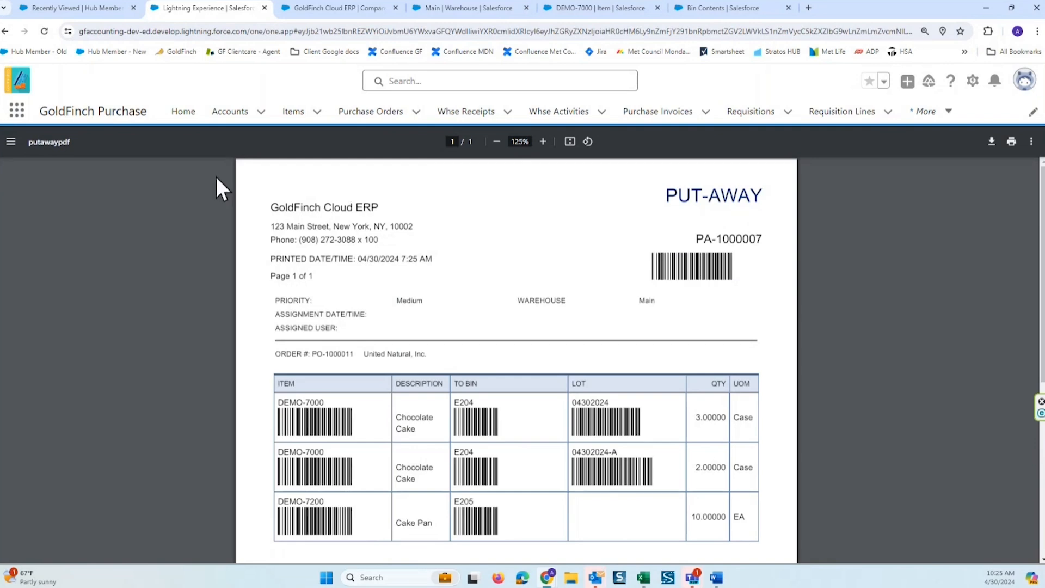
# Return from the printed instructions to put-away PA-1000007 and post it.
pyautogui.click(6, 31)
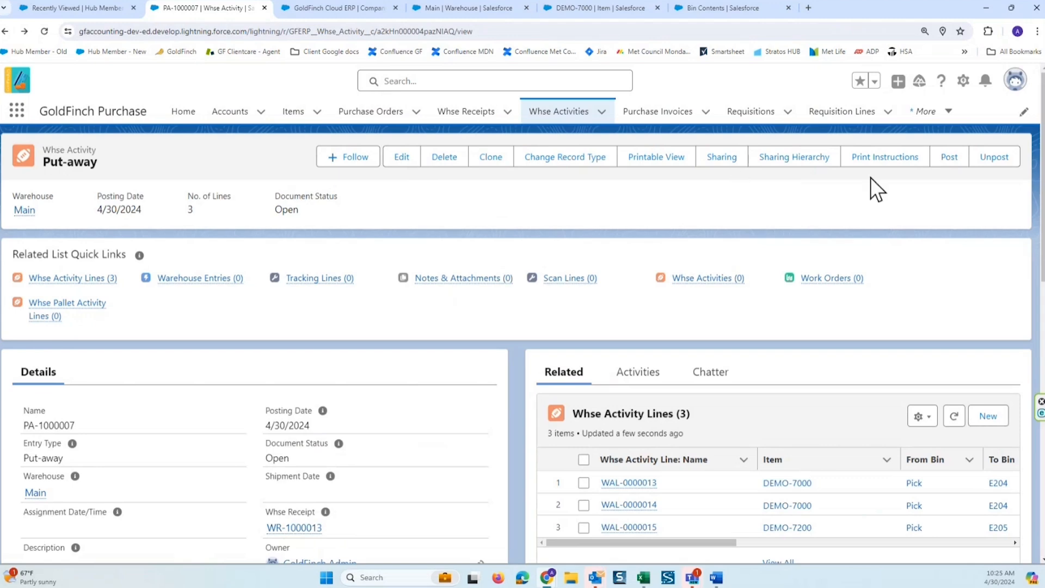
pyautogui.click(948, 159)
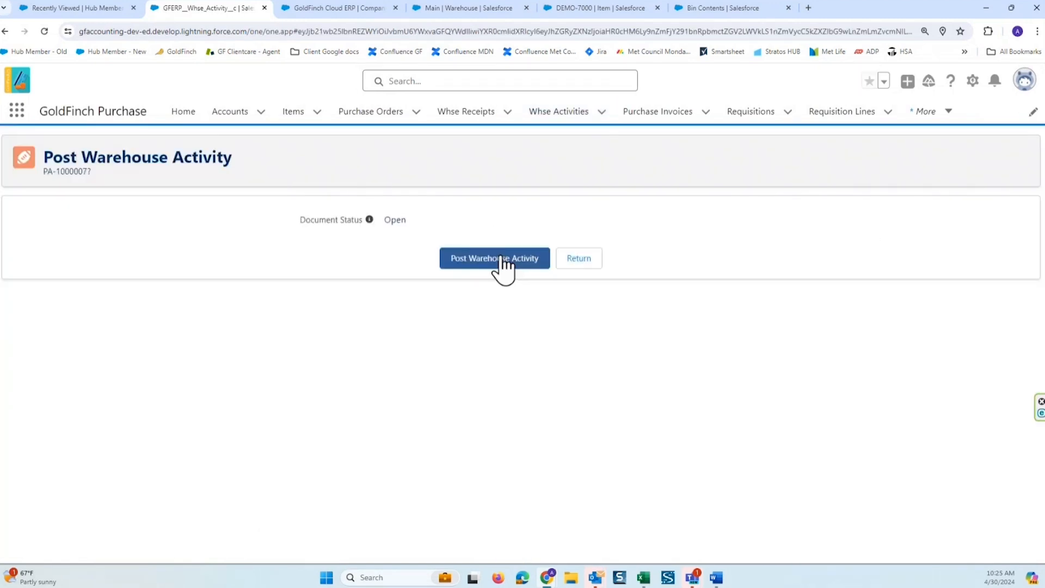
pyautogui.click(494, 266)
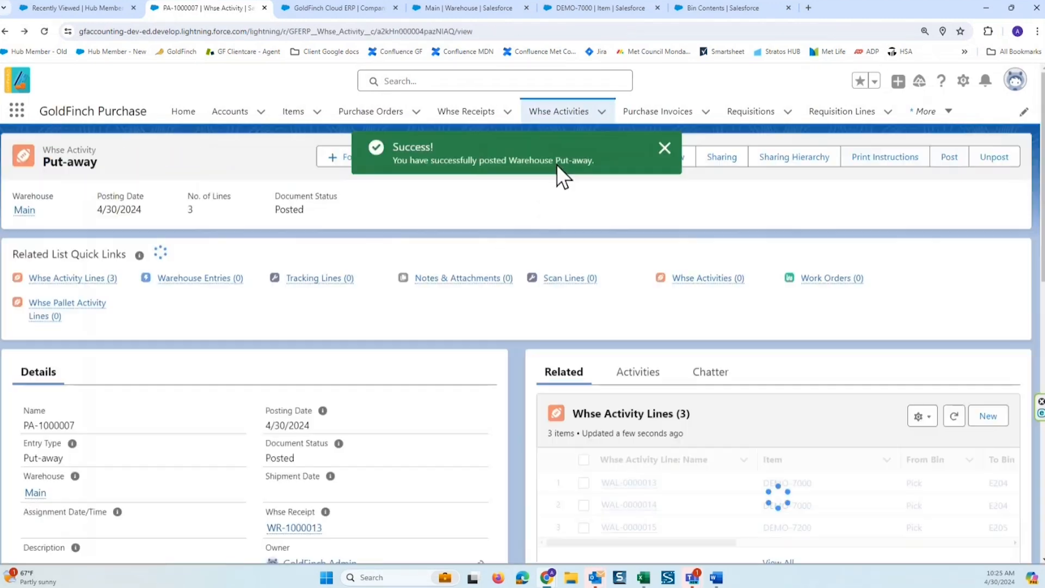
# Reload the DEMO-7200 bin contents to compare the Pick and E205 quantities, and return to the put-away.
pyautogui.click(709, 9)
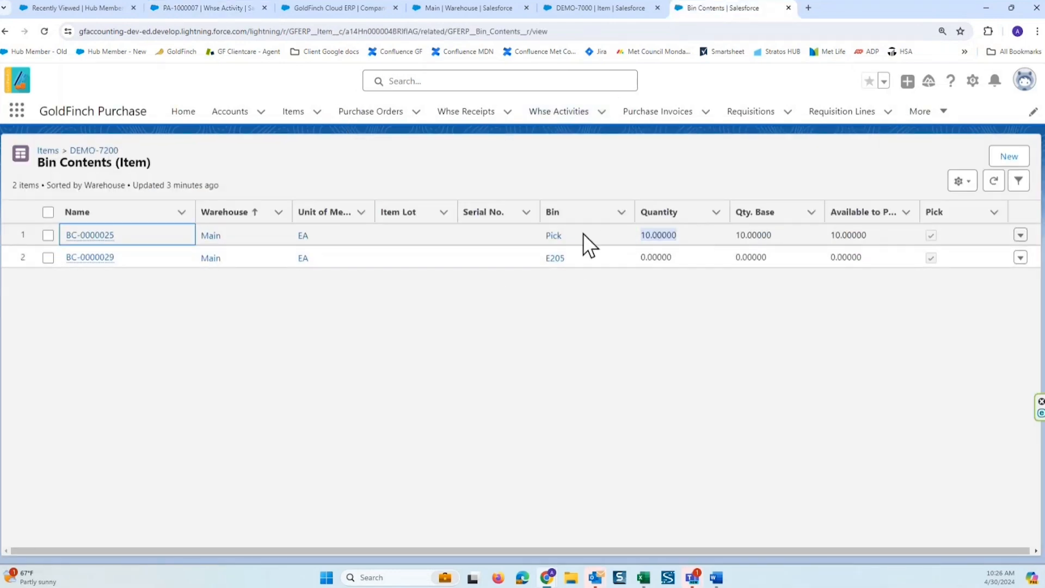
pyautogui.click(44, 31)
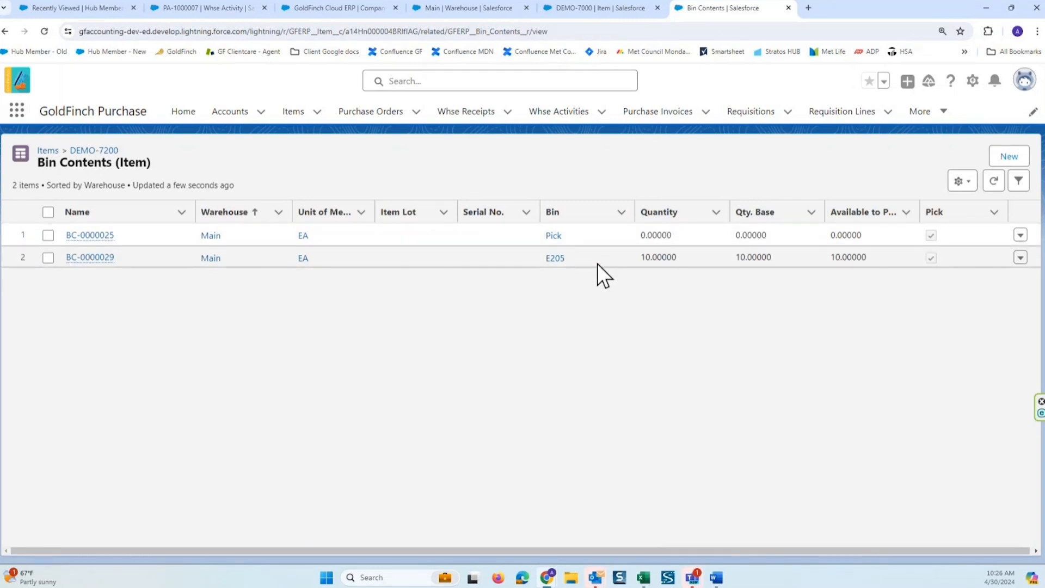
pyautogui.click(195, 10)
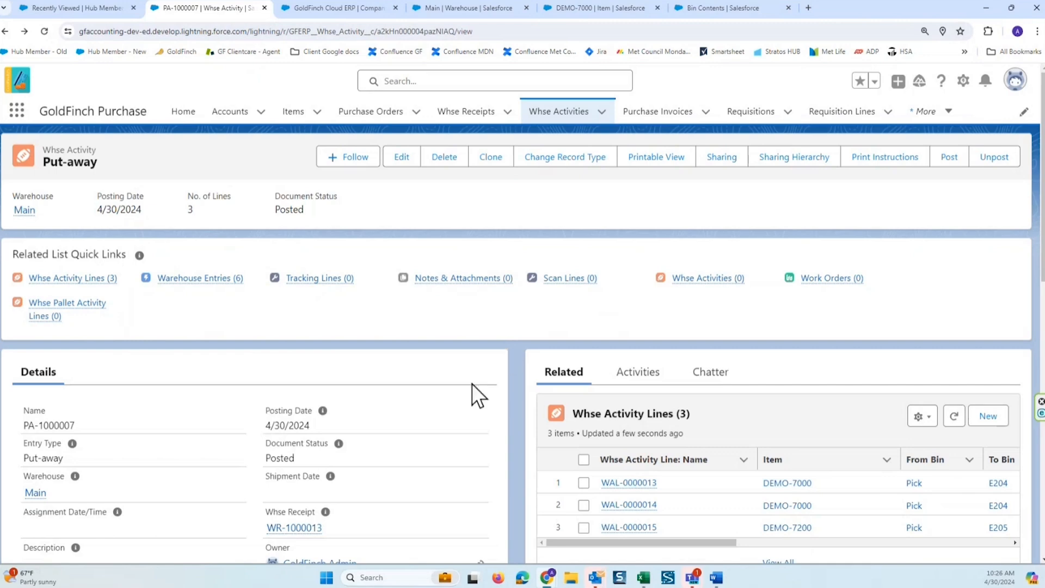
# Open the put-away's linked receipt and its purchase order, check the related warehouse receipts, and display all purchase lines.
pyautogui.scroll(-2, 461, 403)
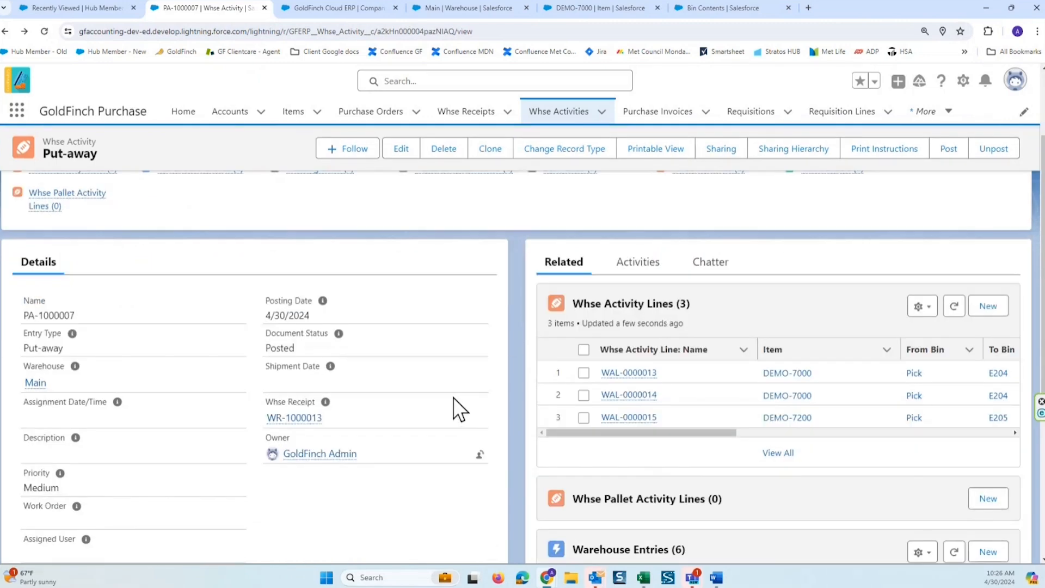
pyautogui.click(299, 417)
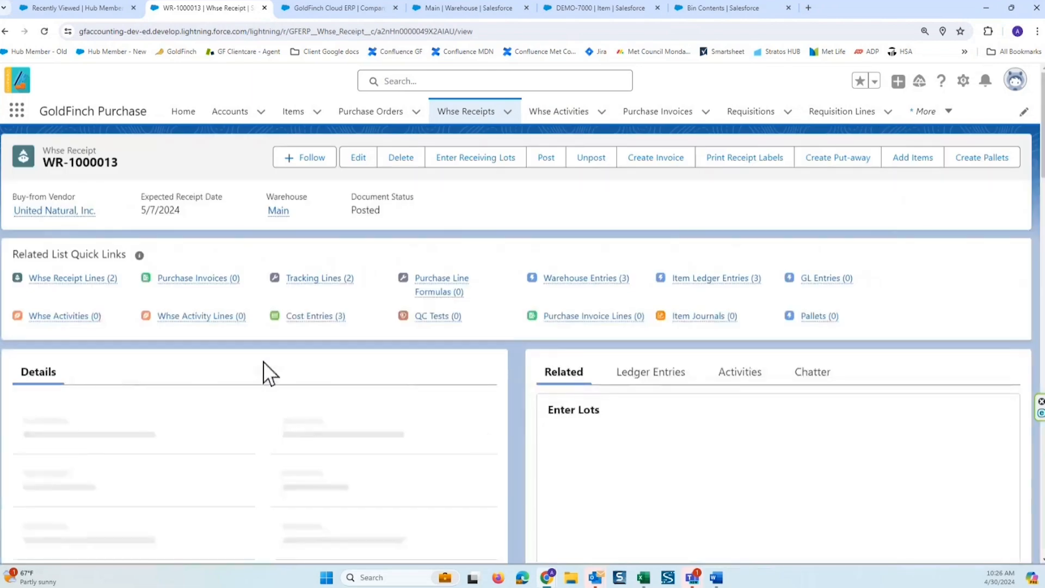
pyautogui.scroll(-4, 230, 409)
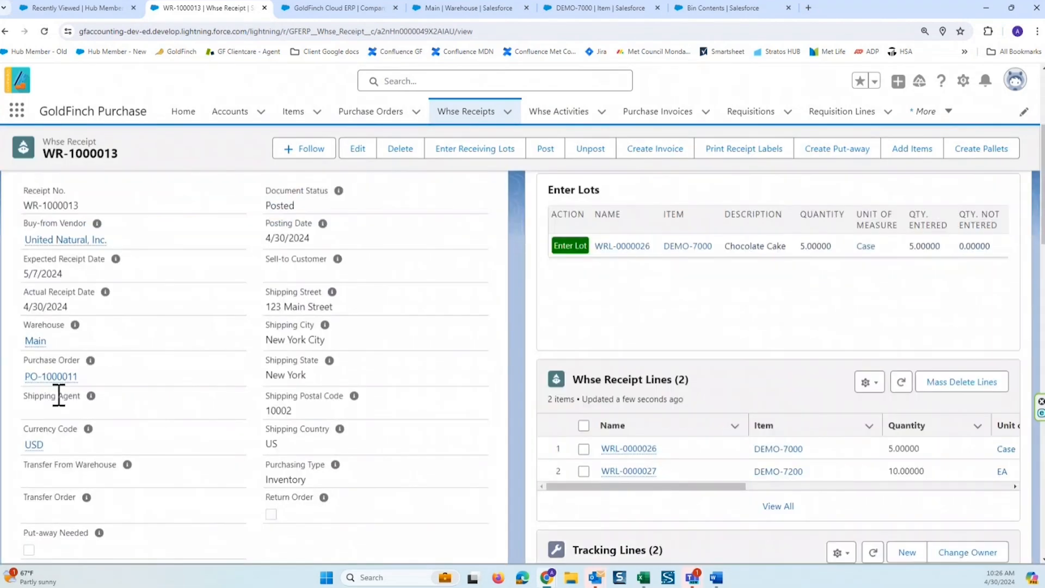
pyautogui.click(50, 377)
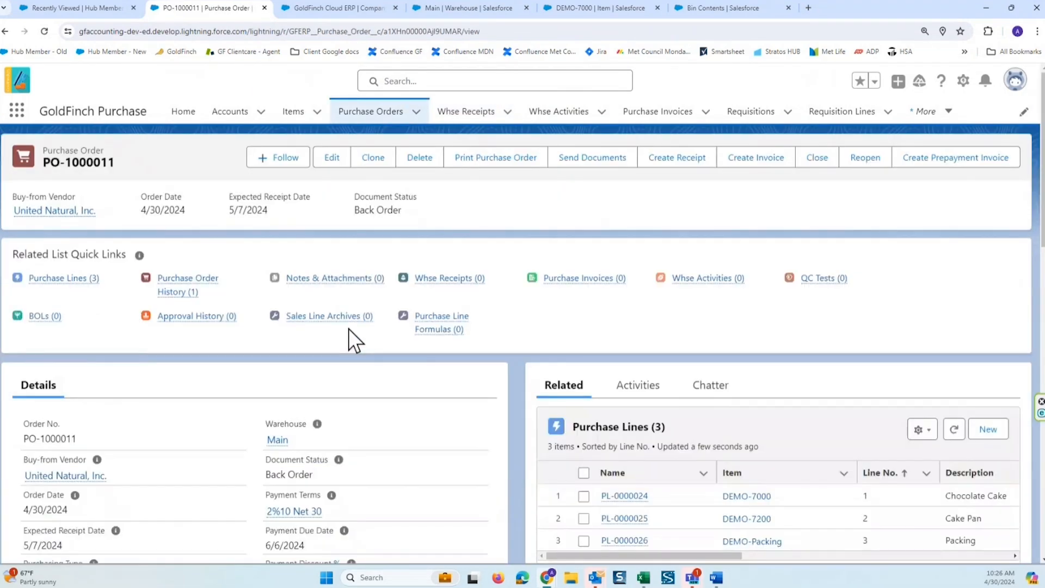
pyautogui.scroll(-2, 348, 328)
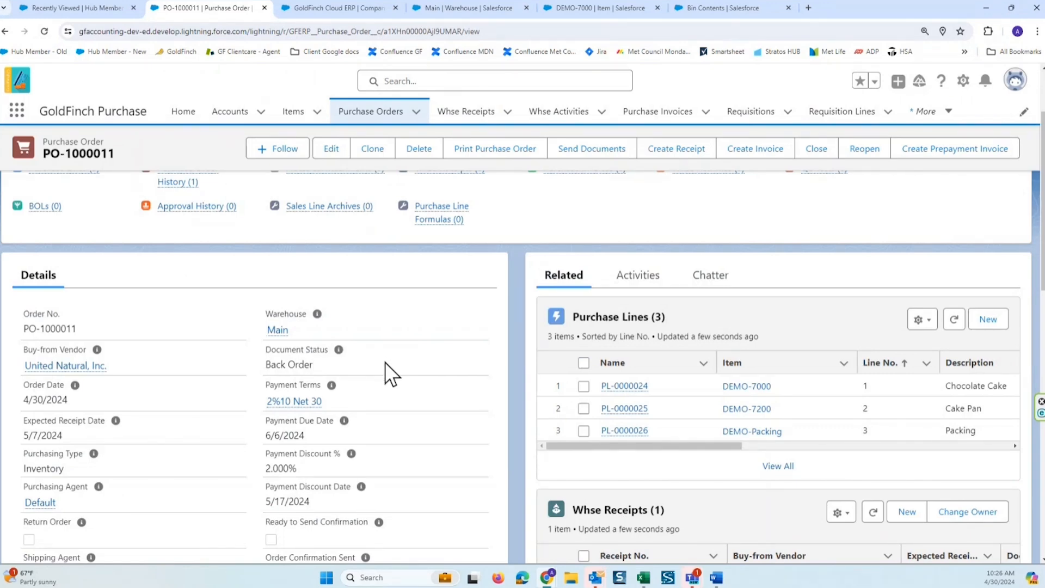
pyautogui.scroll(-2, 680, 398)
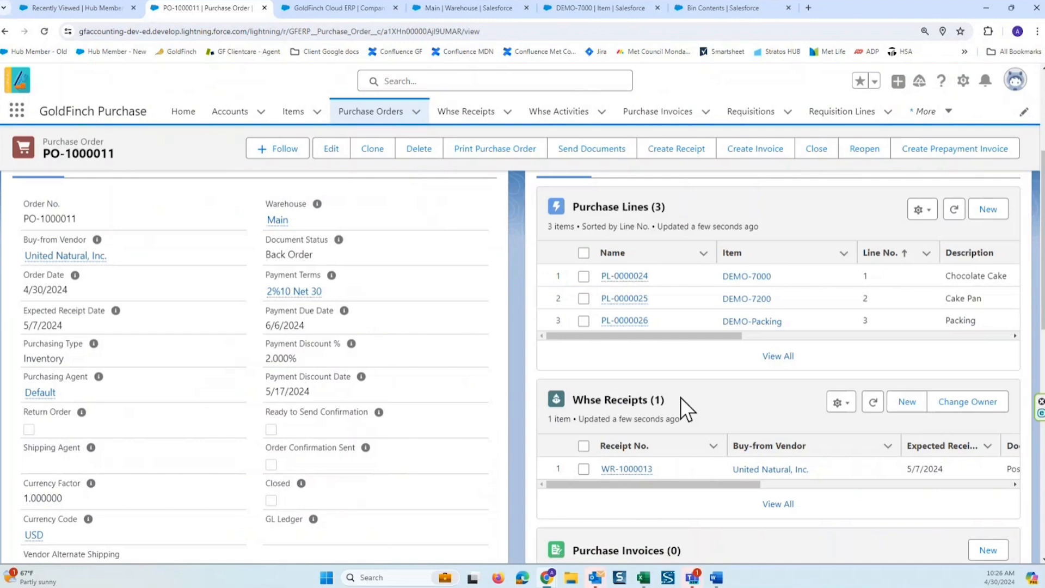
pyautogui.click(777, 356)
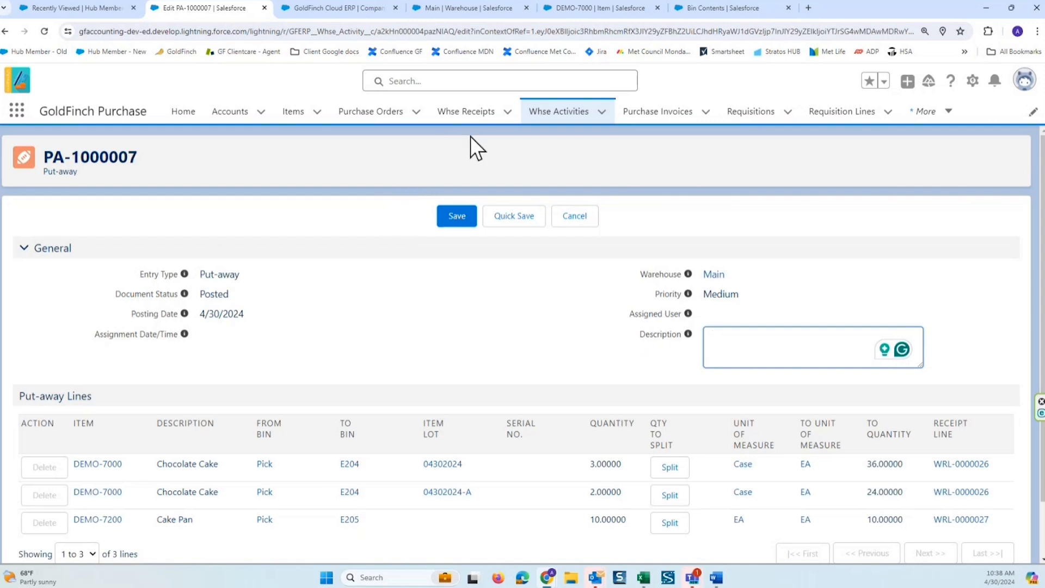
# Open warehouse receipt WR-1000013 and create a purchase invoice from it.
pyautogui.click(464, 122)
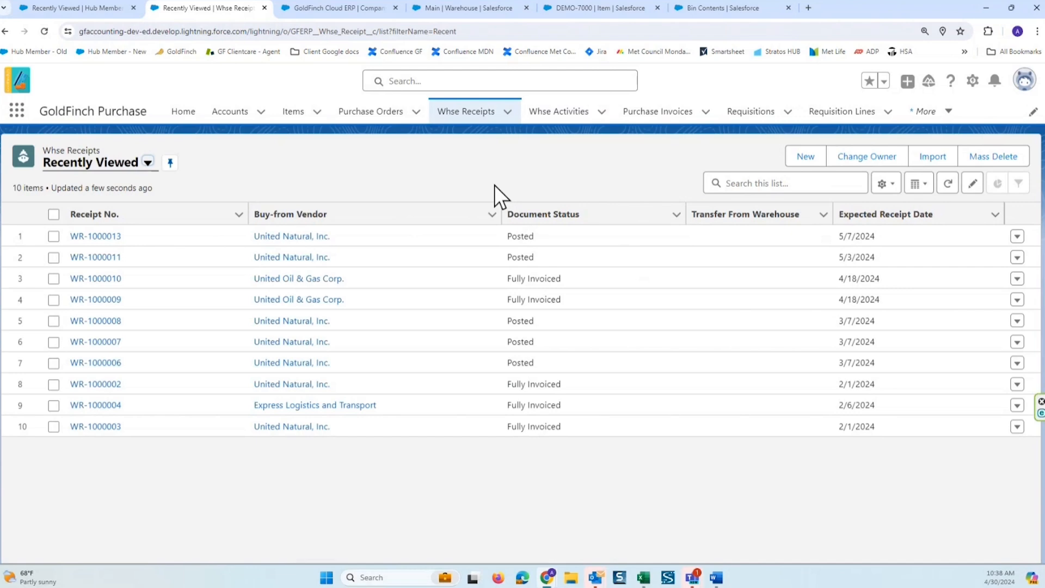
pyautogui.click(101, 236)
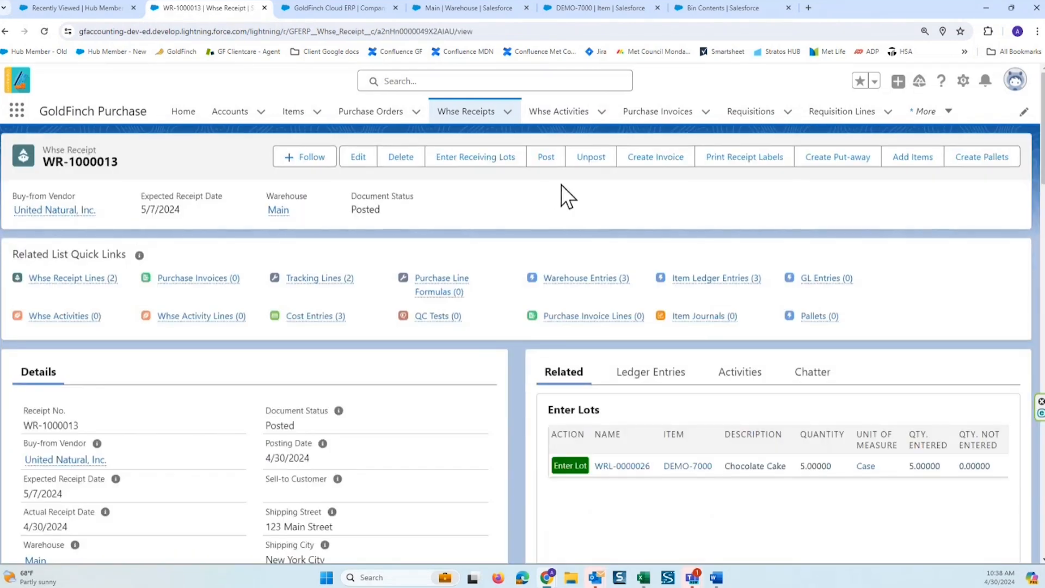
pyautogui.click(658, 170)
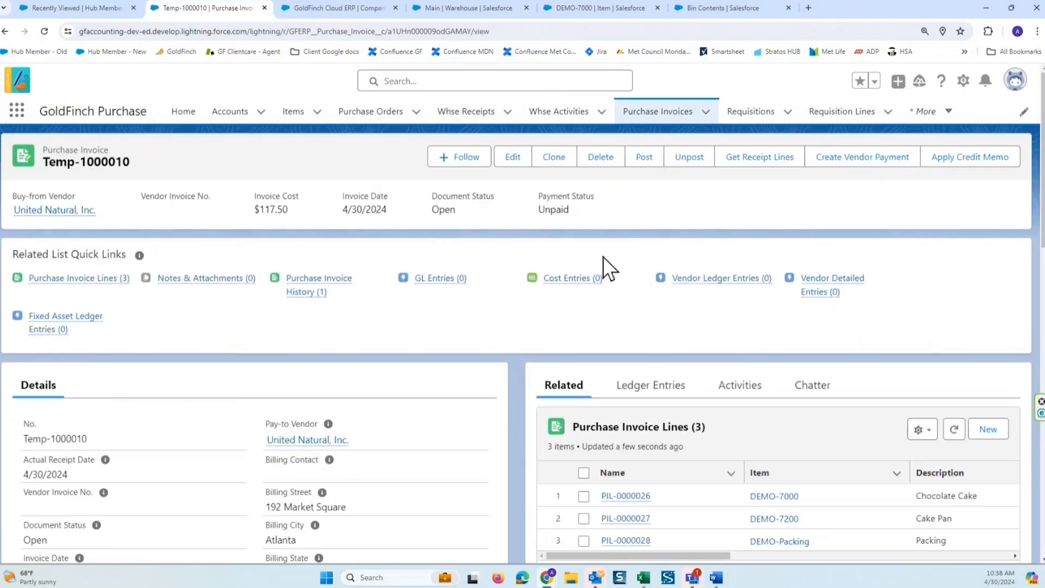
# Edit the new purchase invoice, review its header and lines, and enter 5584 as the vendor invoice number.
pyautogui.scroll(-2, 602, 257)
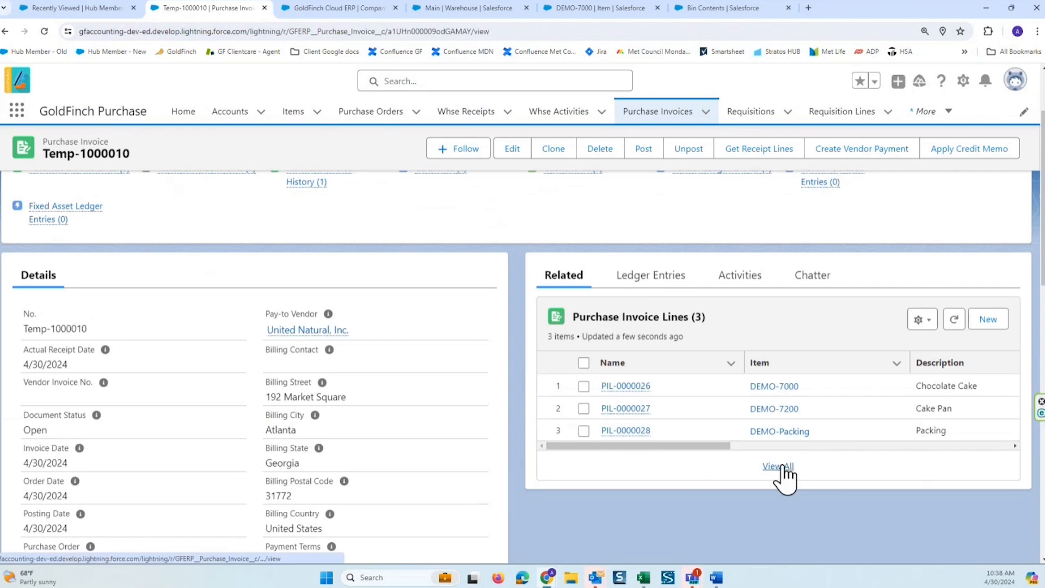
pyautogui.click(512, 149)
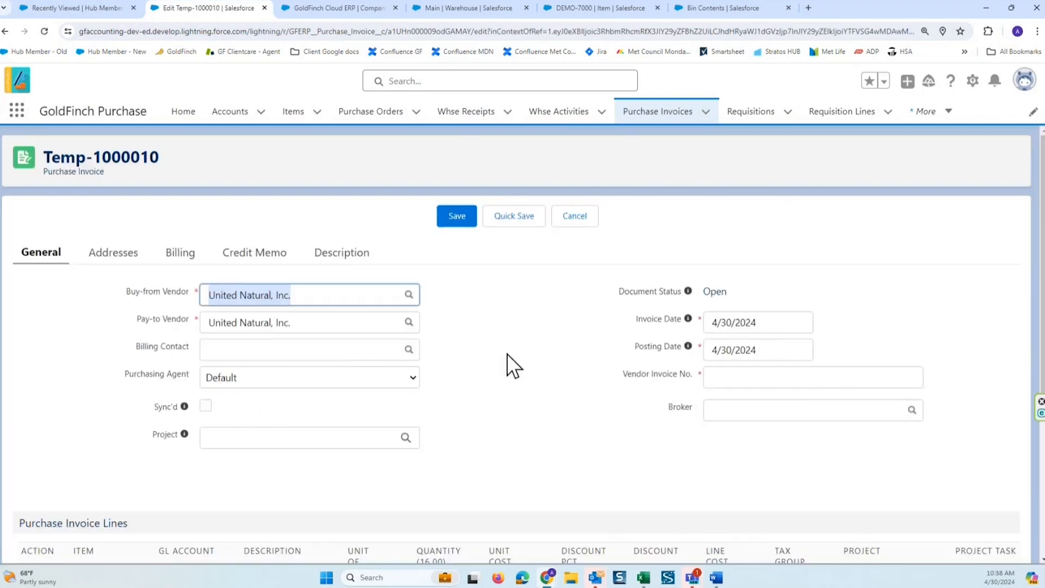
pyautogui.scroll(-4, 507, 354)
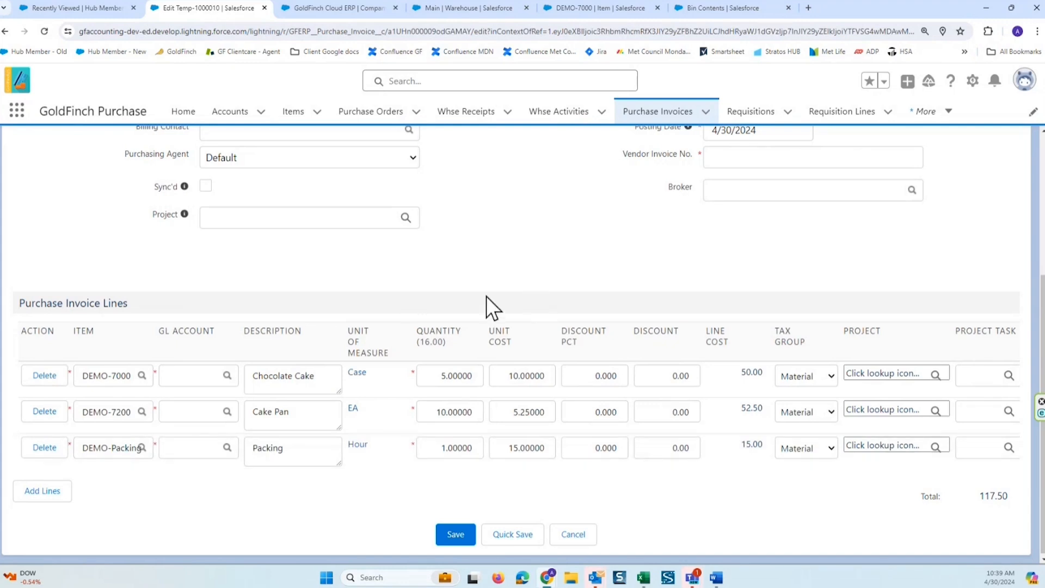
pyautogui.scroll(1, 485, 296)
pyautogui.scroll(-1, 495, 296)
pyautogui.scroll(2, 498, 295)
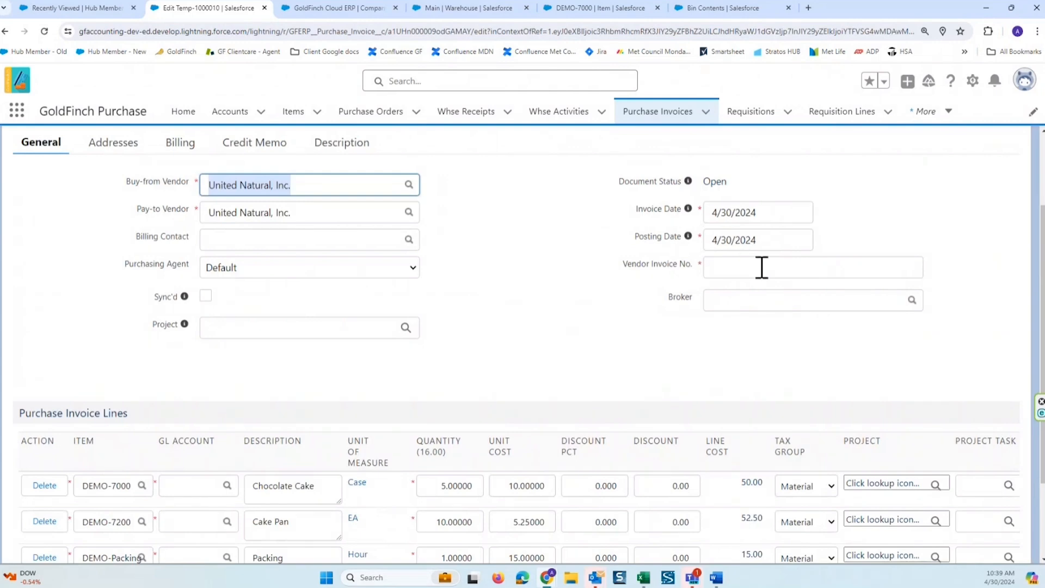
pyautogui.click(751, 264)
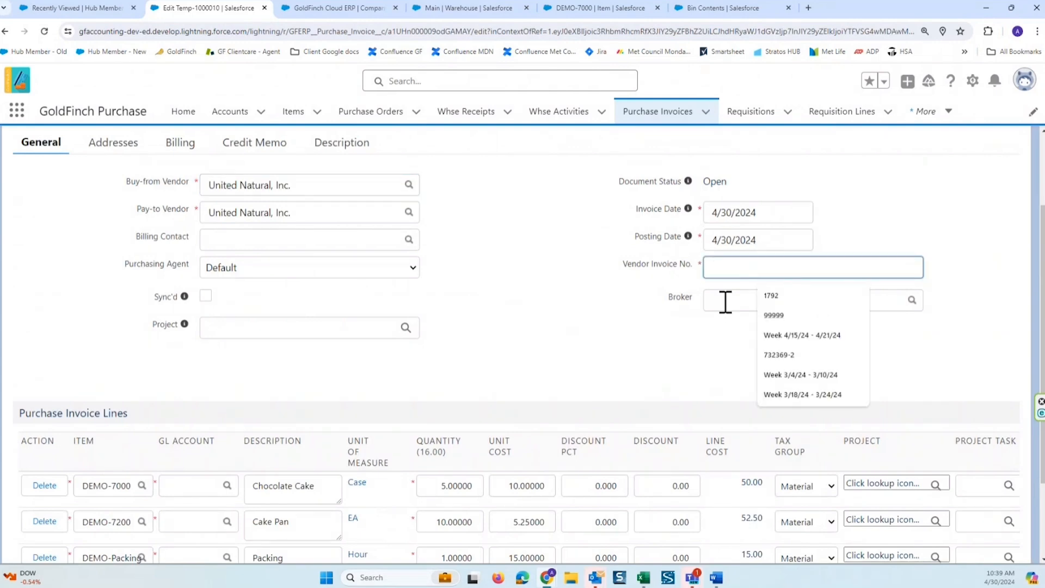
pyautogui.write('5584')
# Set the unit cost of the DEMO-7200 Cake Pan invoice line to 7.
pyautogui.scroll(-2, 724, 302)
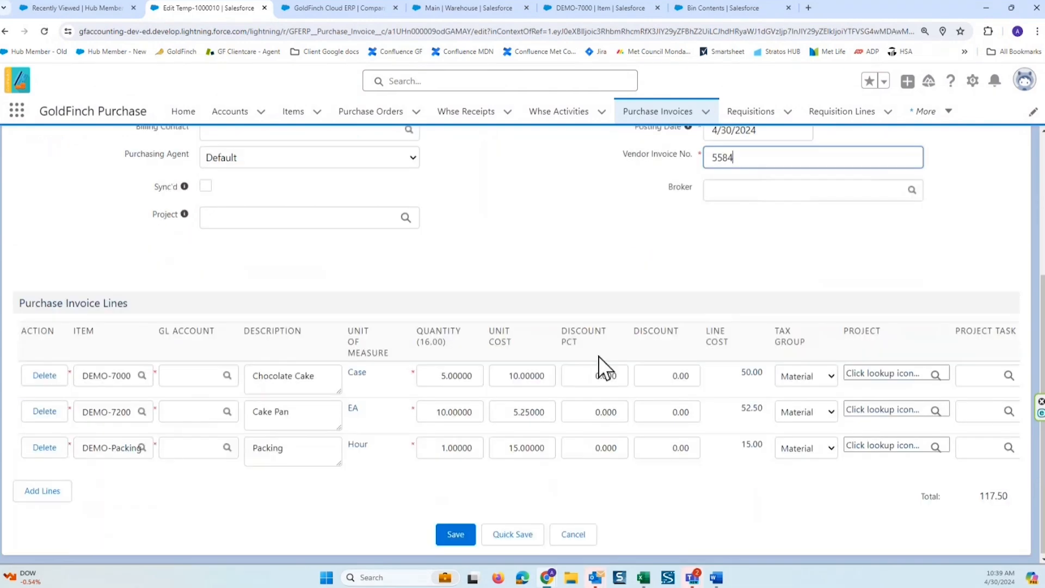
pyautogui.doubleClick(504, 410)
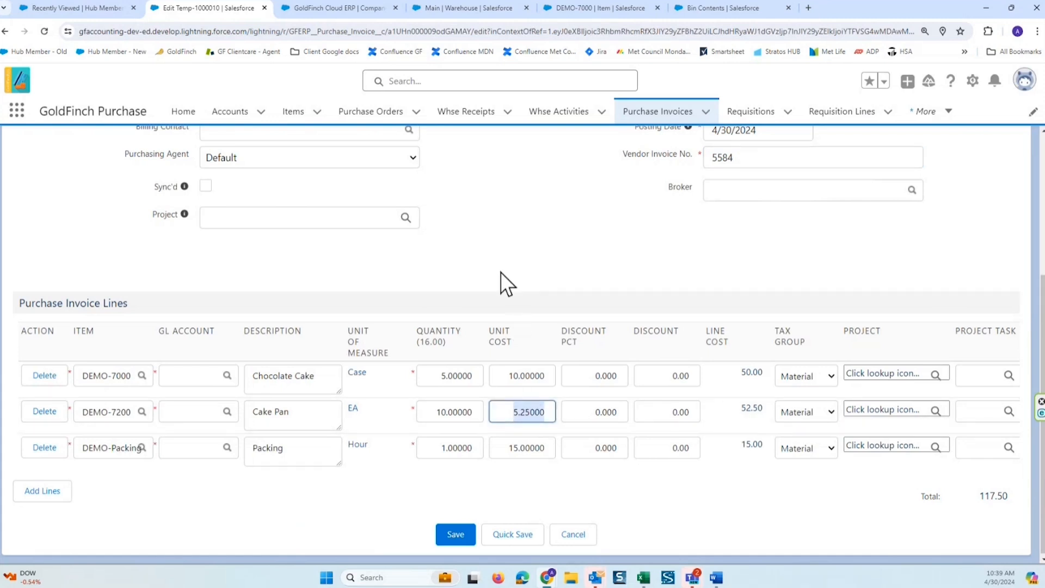
pyautogui.write('7')
# Add an invoice line for the Shipping item with quantity 1 and a unit cost of 25.
pyautogui.click(43, 494)
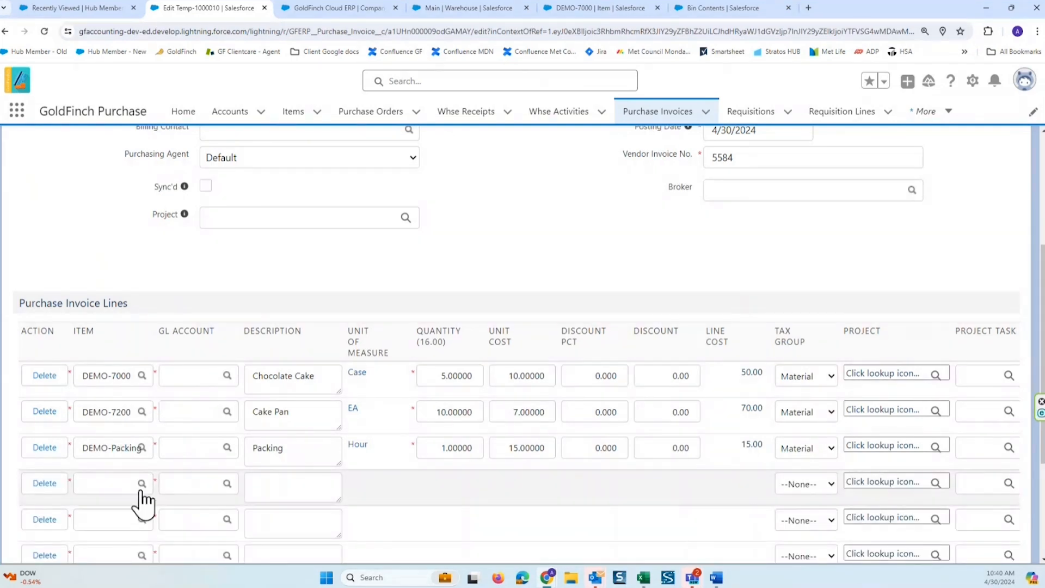
pyautogui.click(141, 483)
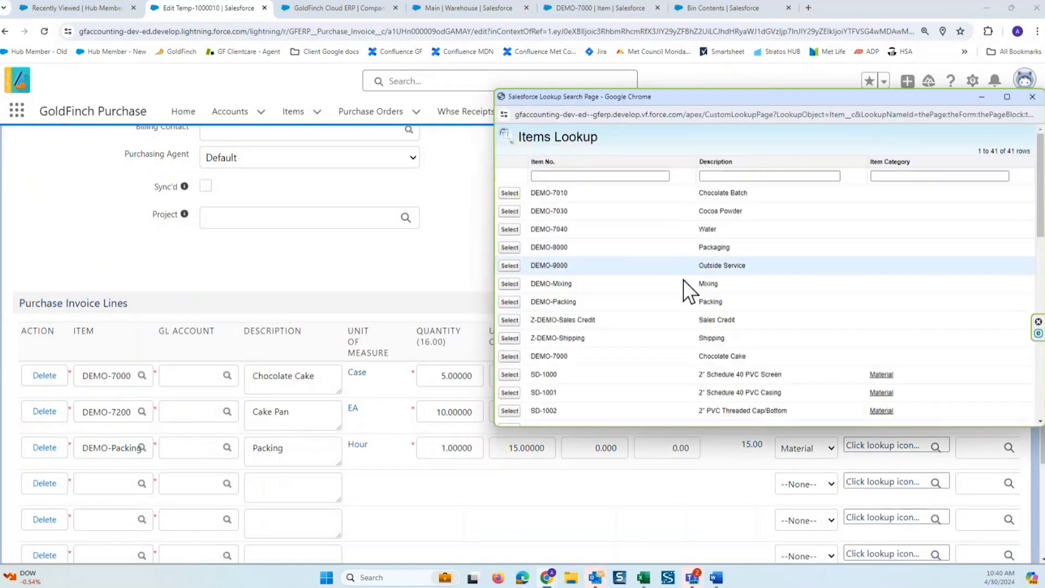
pyautogui.click(509, 338)
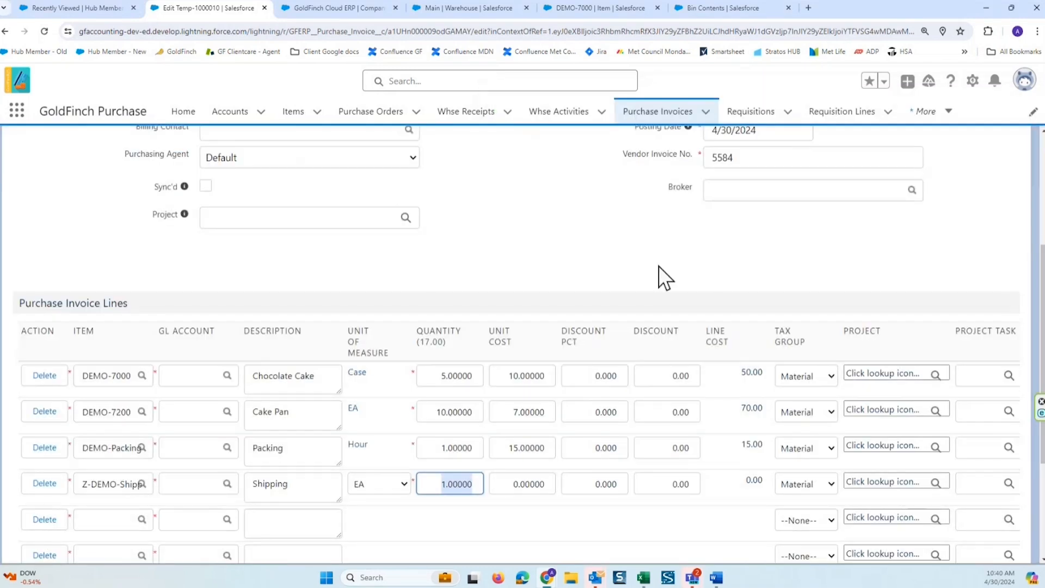
pyautogui.press('Tab')
pyautogui.write('25')
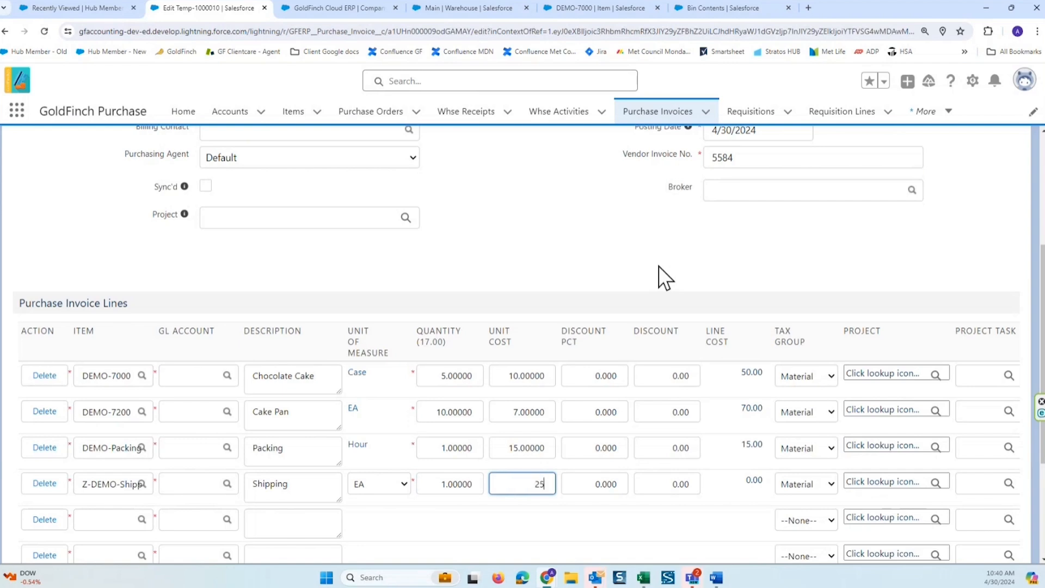
pyautogui.press('Tab')
pyautogui.scroll(-3, 695, 484)
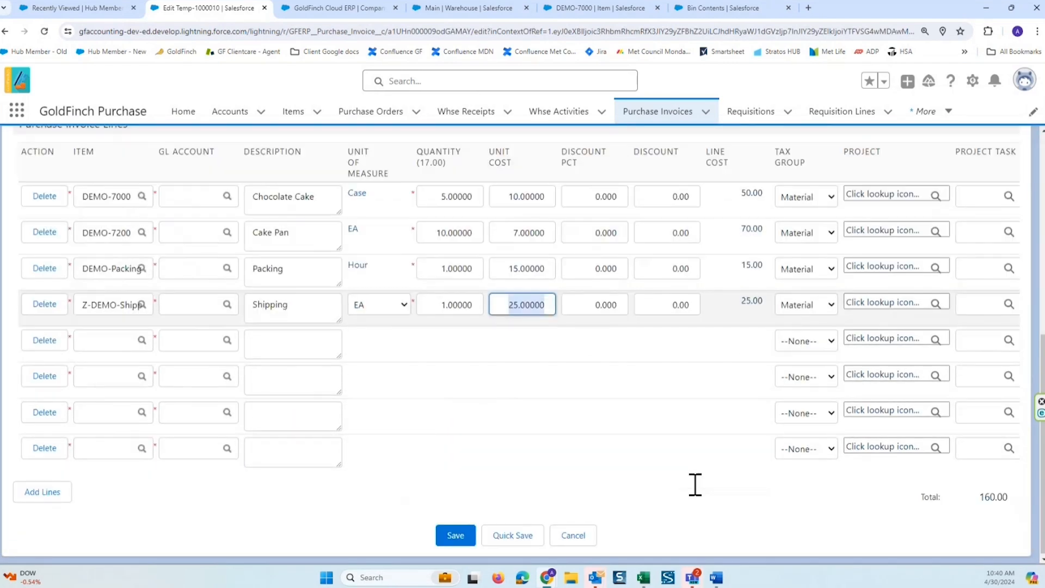
# Check the invoice lines and header, and save the purchase invoice.
pyautogui.scroll(6, 513, 375)
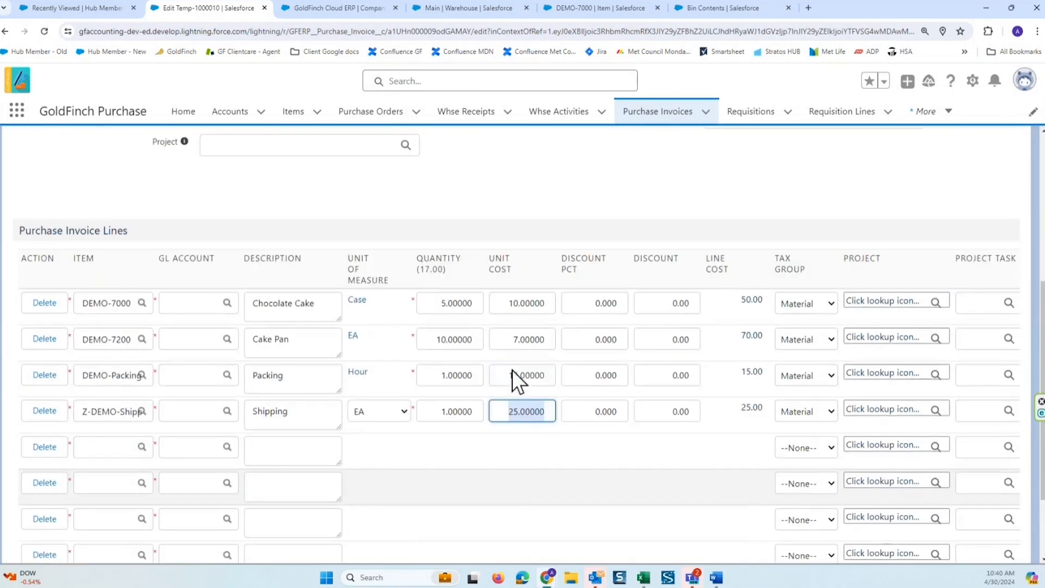
pyautogui.scroll(-2, 504, 328)
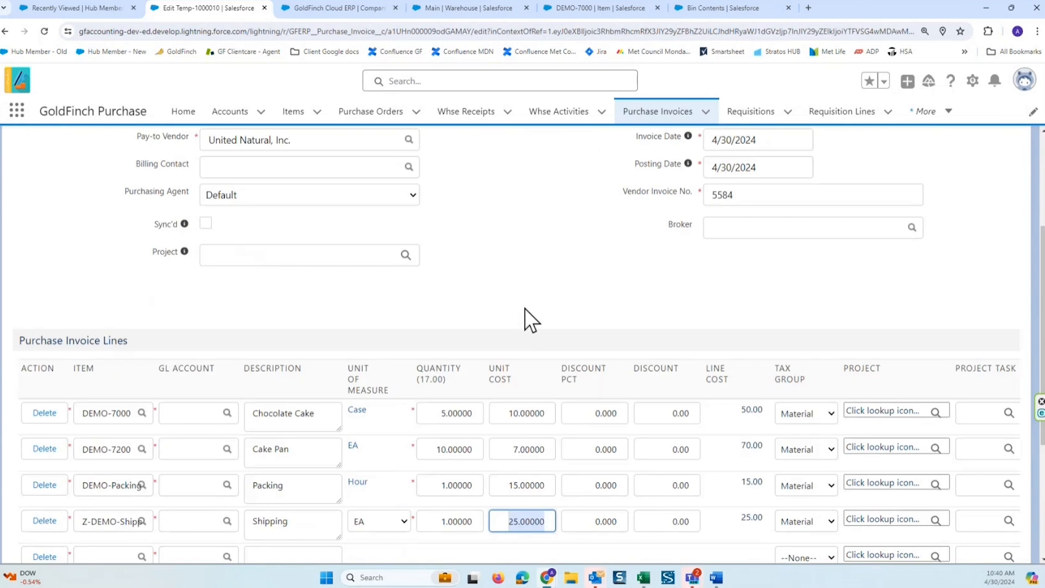
pyautogui.scroll(2, 522, 305)
pyautogui.click(452, 147)
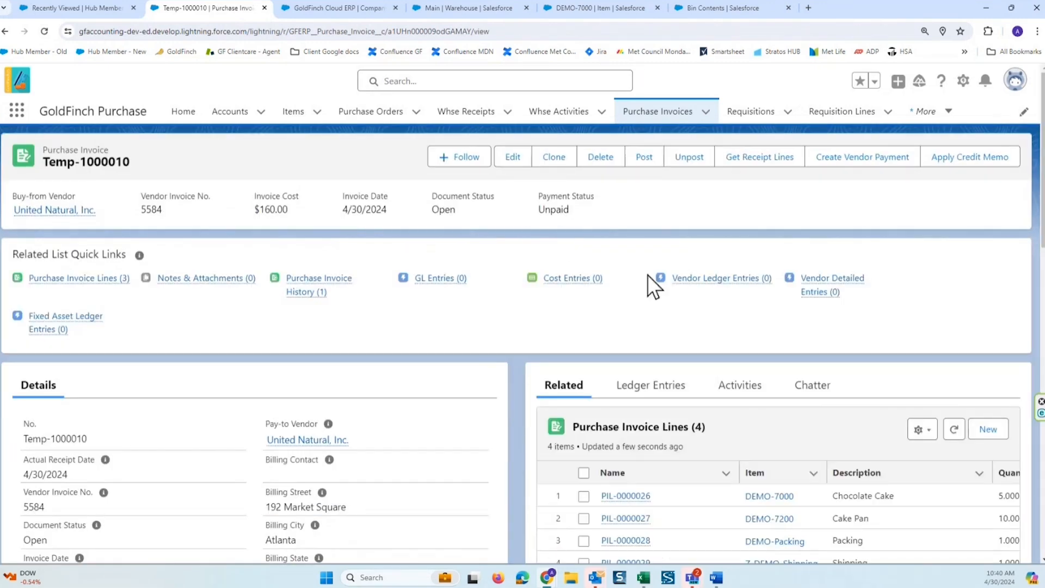
# Try to post the purchase invoice with the Shipping line included, and return to the invoice.
pyautogui.click(648, 164)
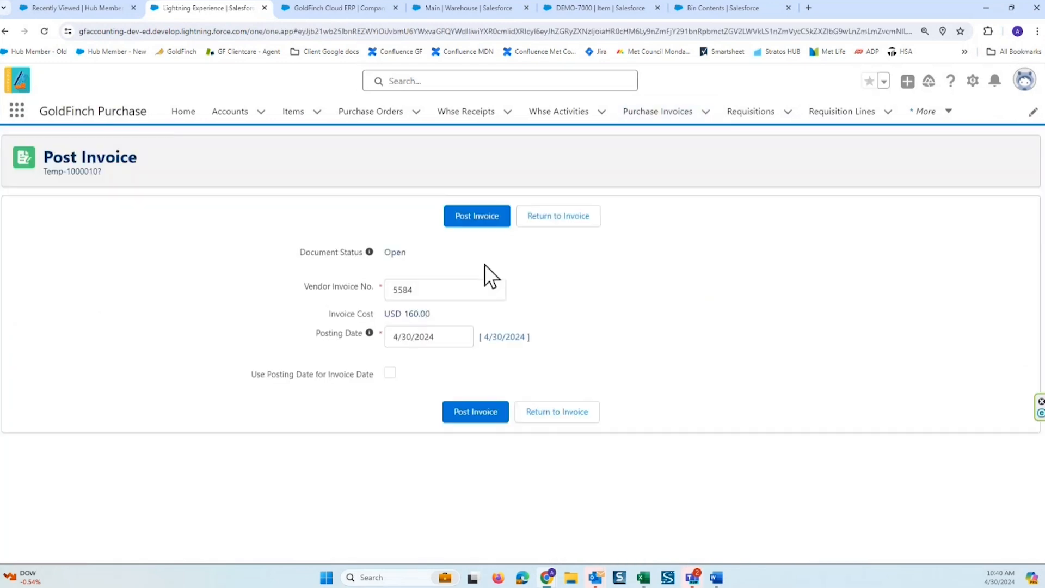
pyautogui.click(478, 221)
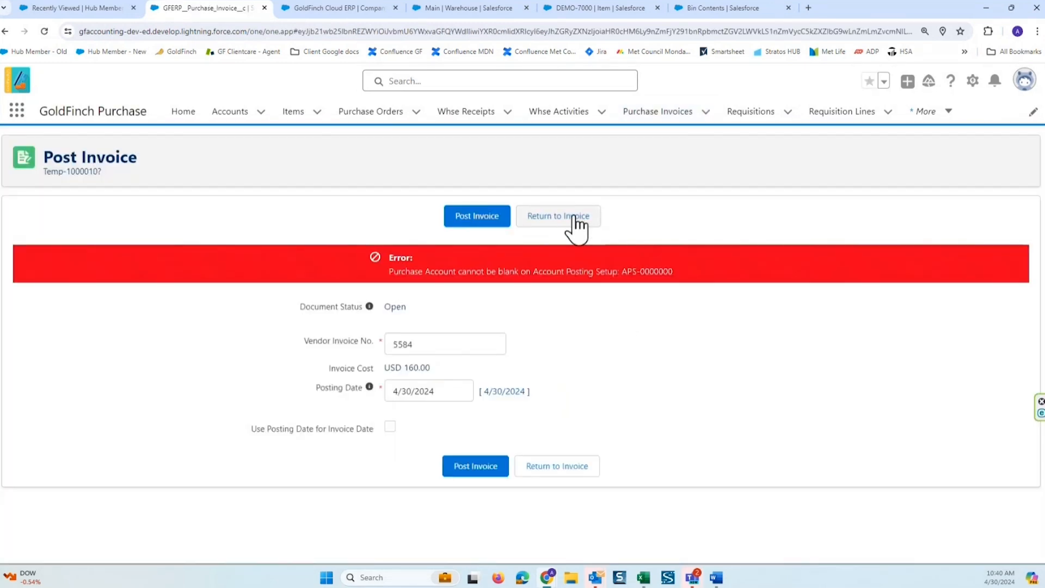
pyautogui.click(569, 219)
# Delete the Shipping line from the purchase invoice and save the invoice.
pyautogui.click(506, 164)
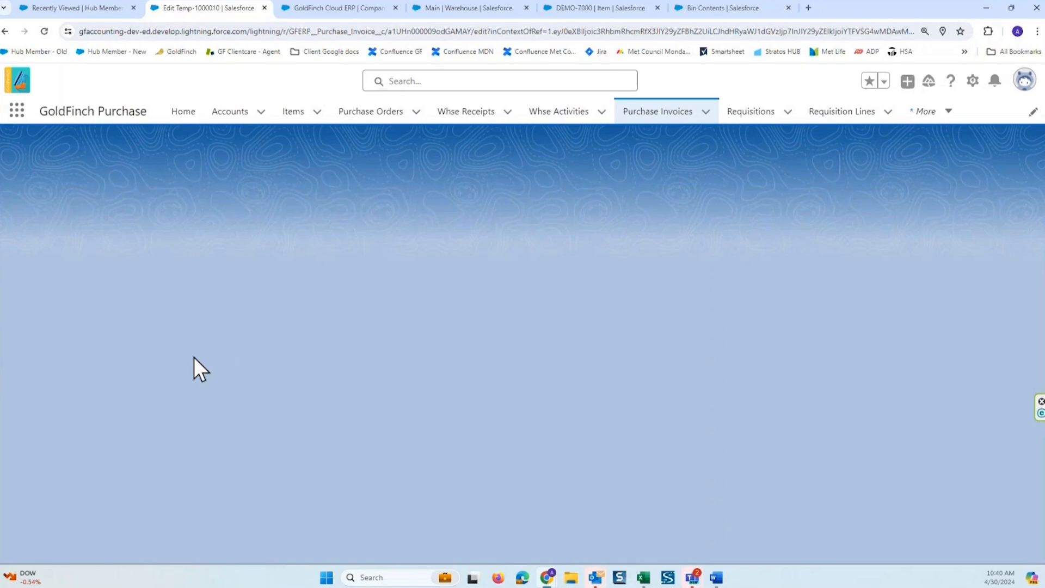
pyautogui.scroll(-2, 109, 435)
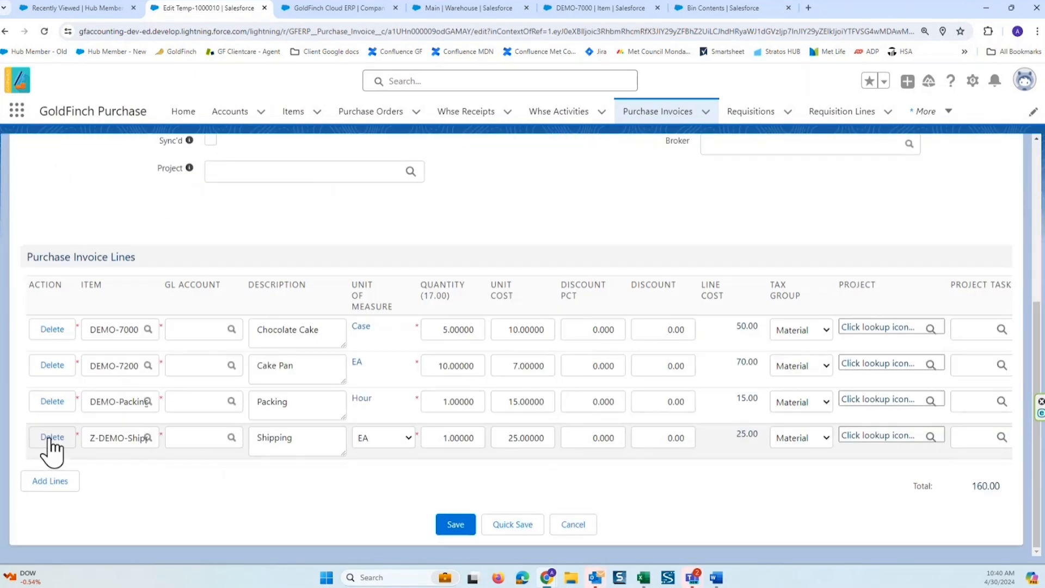
pyautogui.click(52, 437)
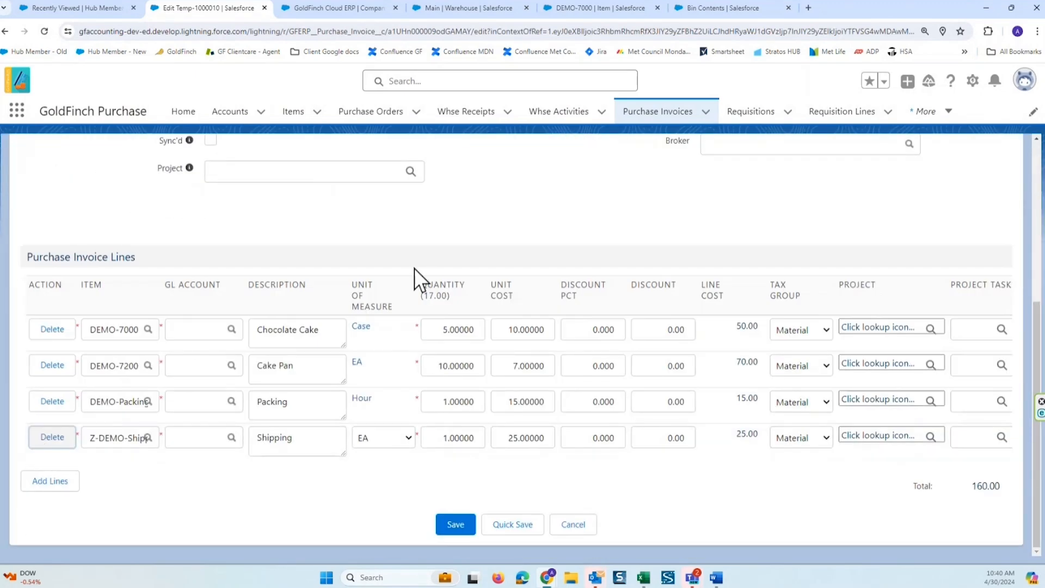
pyautogui.click(455, 524)
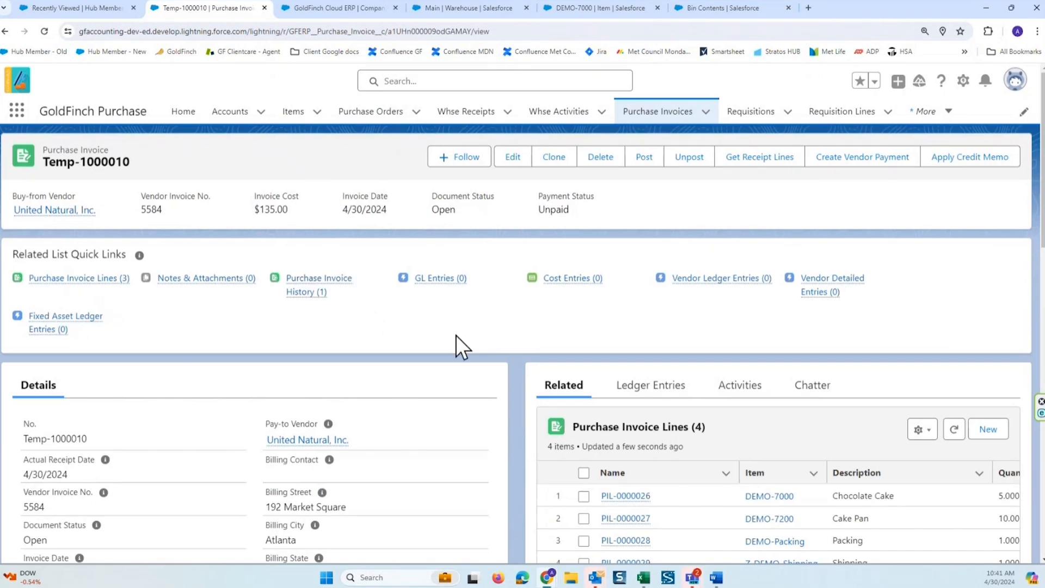
# Post the purchase invoice and look over the details and lines of the posted invoice.
pyautogui.click(643, 157)
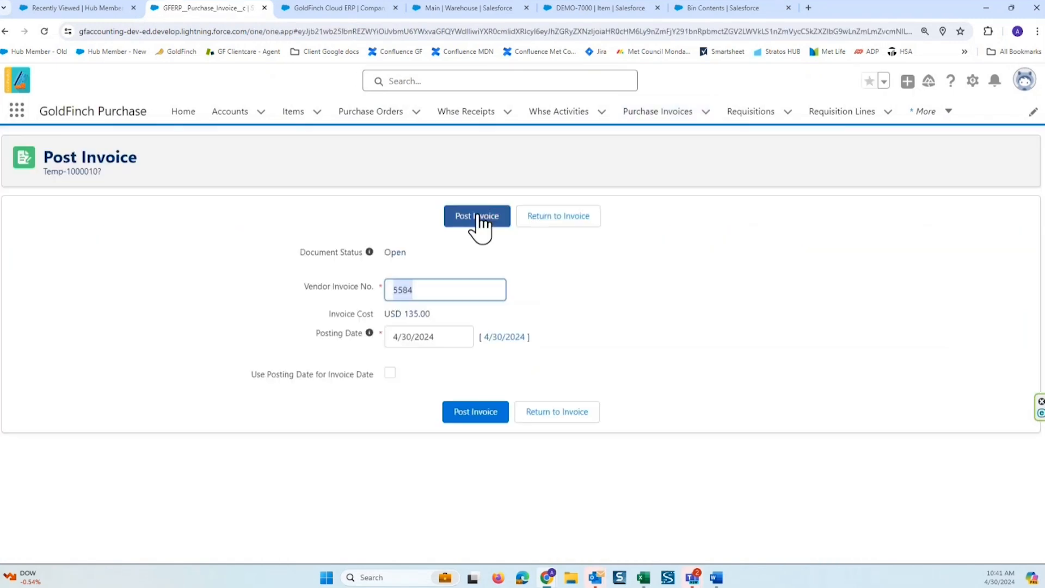
pyautogui.click(476, 215)
pyautogui.scroll(-4, 709, 292)
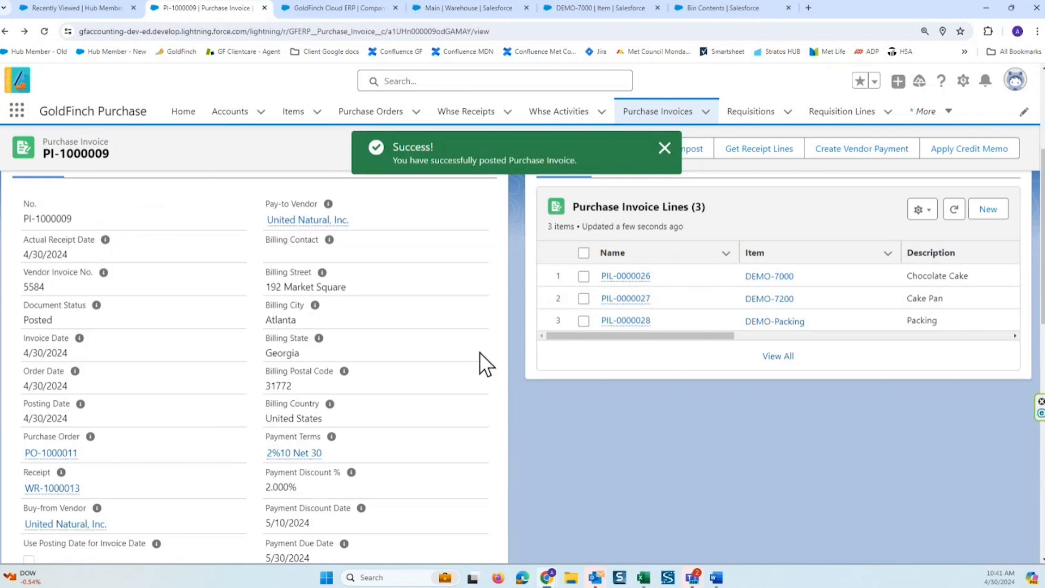
pyautogui.scroll(2, 476, 351)
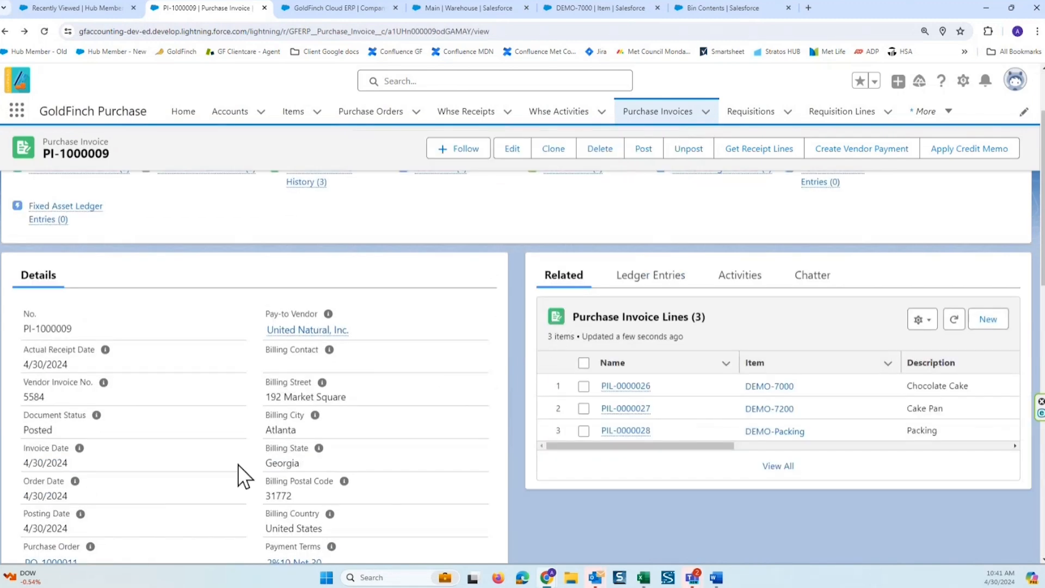
pyautogui.scroll(-2, 182, 460)
pyautogui.scroll(2, 739, 236)
# Display all GL entries of the posted invoice, review their accounts and amounts, and return to the invoice.
pyautogui.click(650, 274)
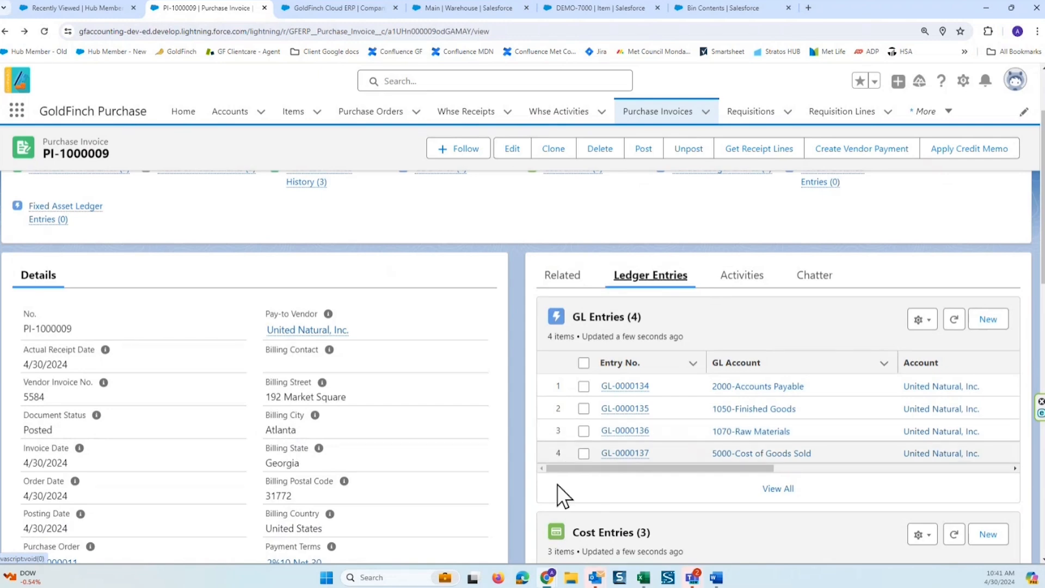
pyautogui.click(772, 488)
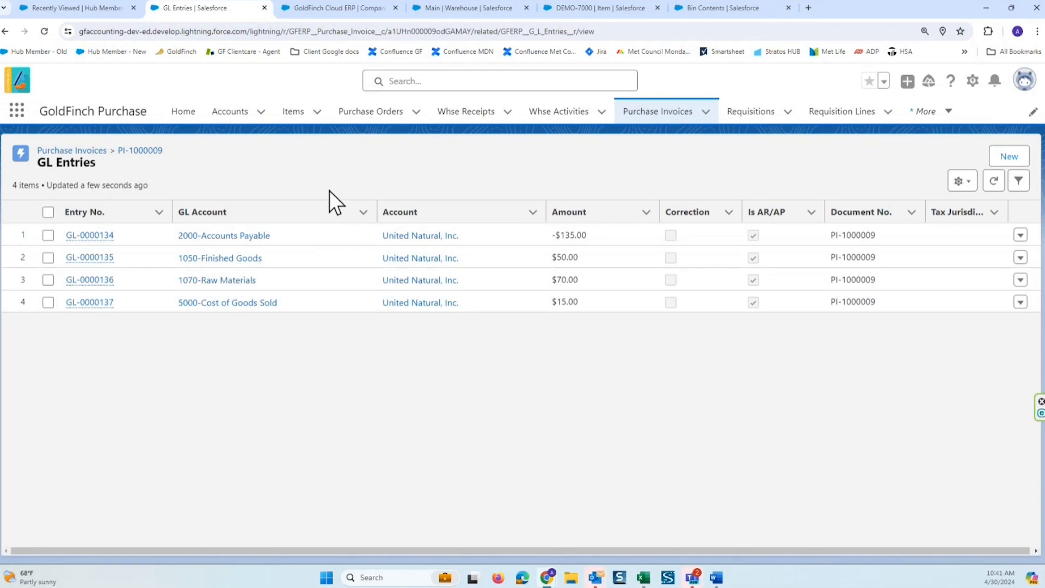
pyautogui.click(6, 32)
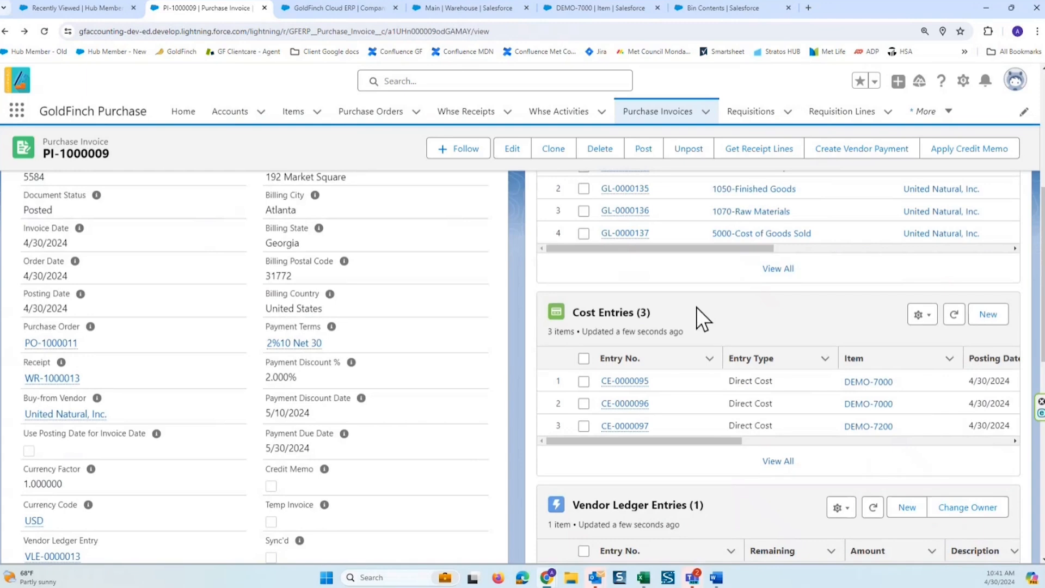
# Display all cost entries, compare the expected and invoiced costs for DEMO-7200, and return to the posted invoice.
pyautogui.click(779, 463)
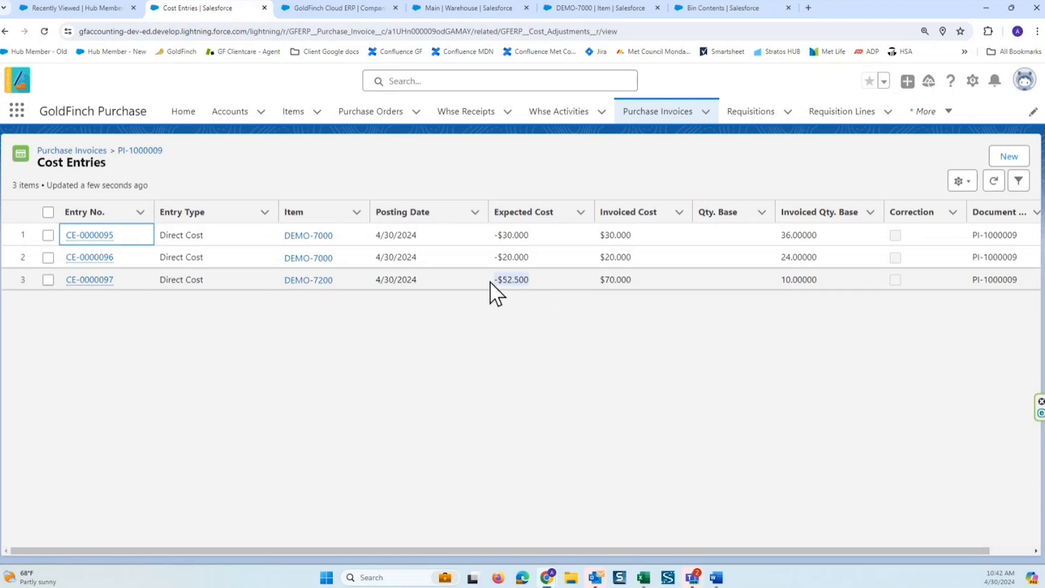
pyautogui.moveTo(490, 282); pyautogui.dragTo(518, 281)
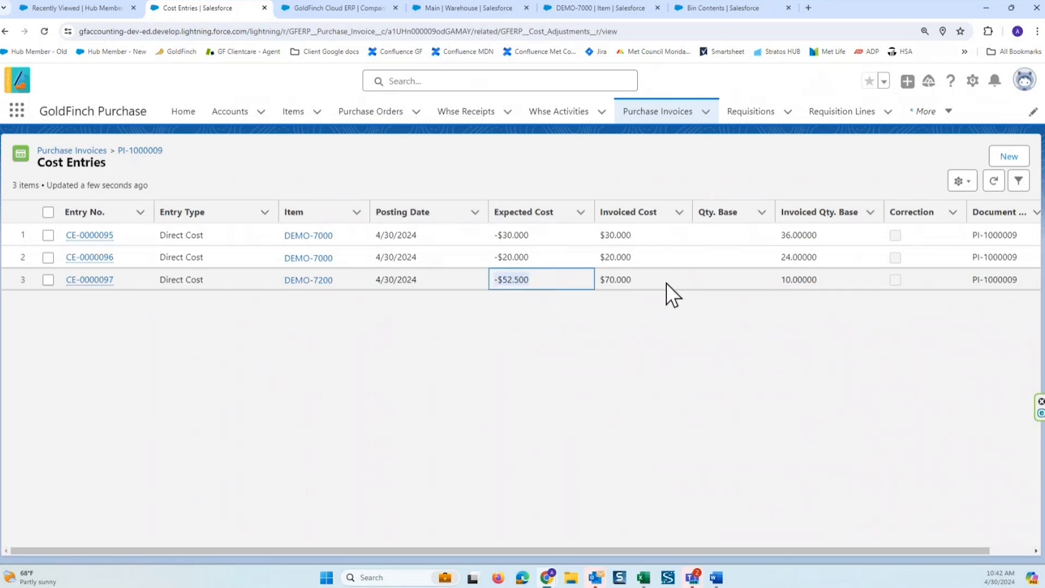
pyautogui.moveTo(665, 282); pyautogui.dragTo(632, 282)
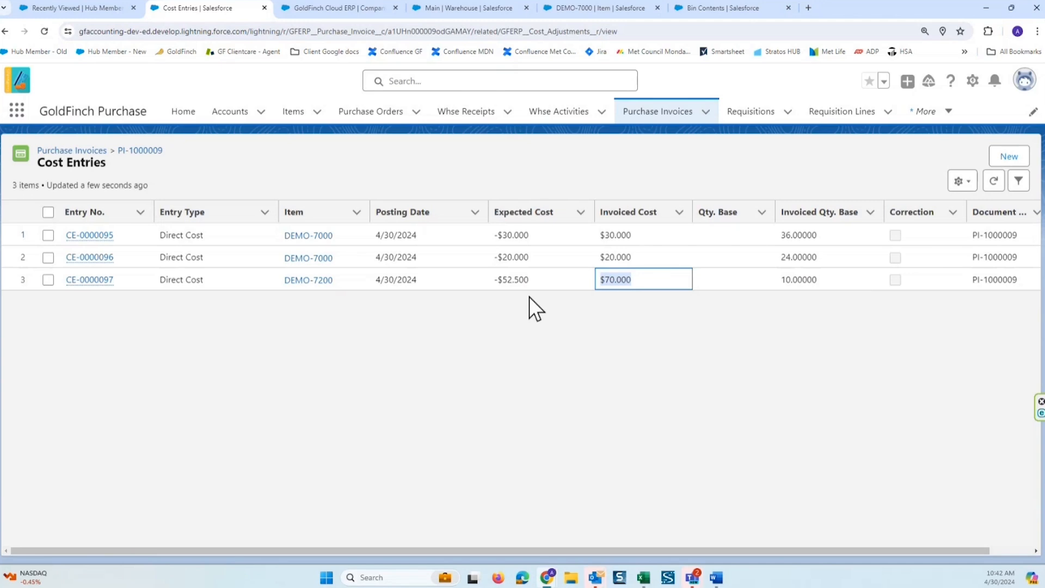
pyautogui.click(6, 32)
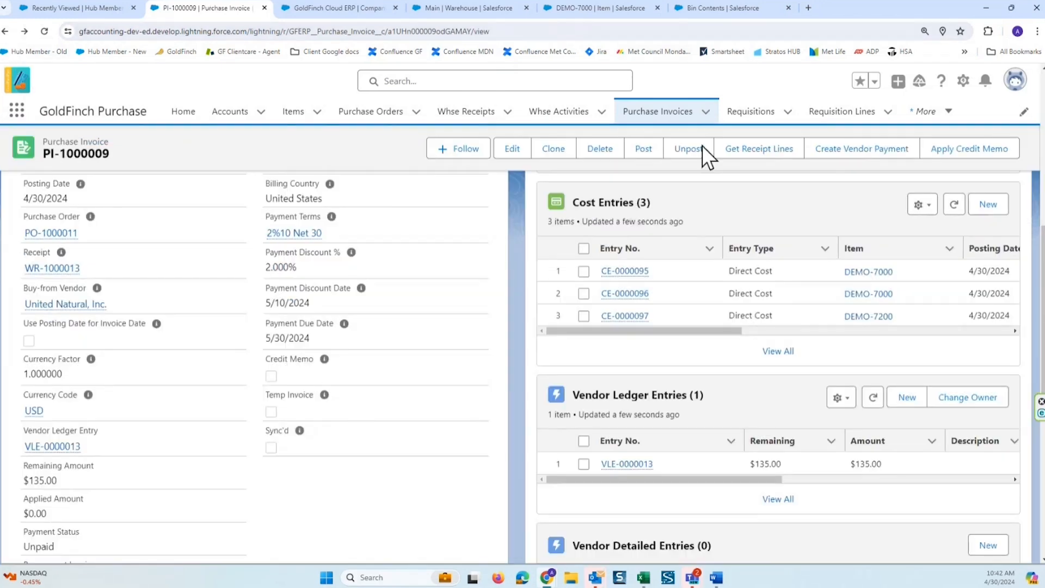
# Open the DEMO-7200 item record from its bin contents and review its inventory quantities, inventory value and costing details.
pyautogui.click(709, 8)
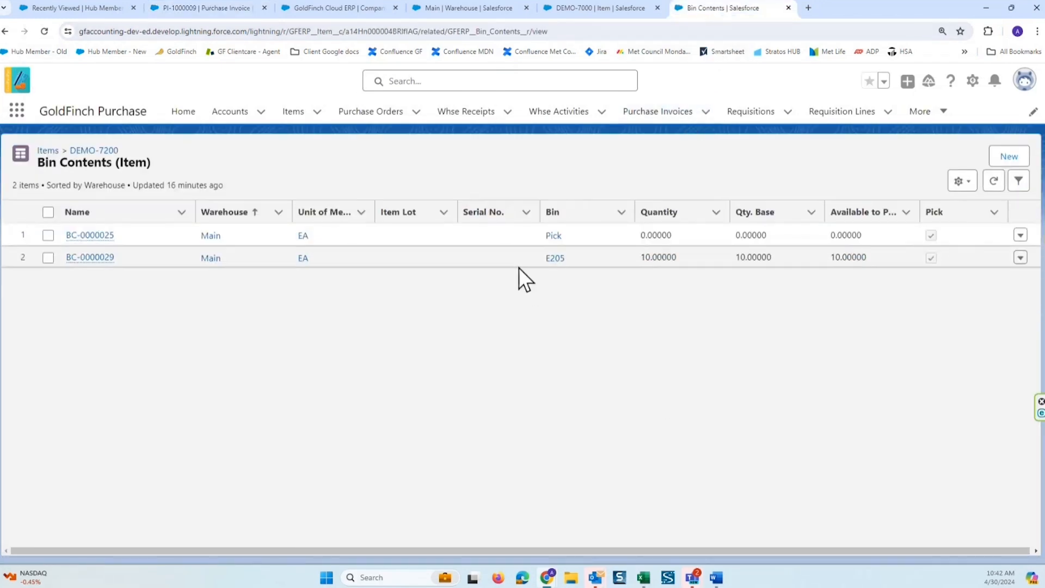
pyautogui.click(103, 152)
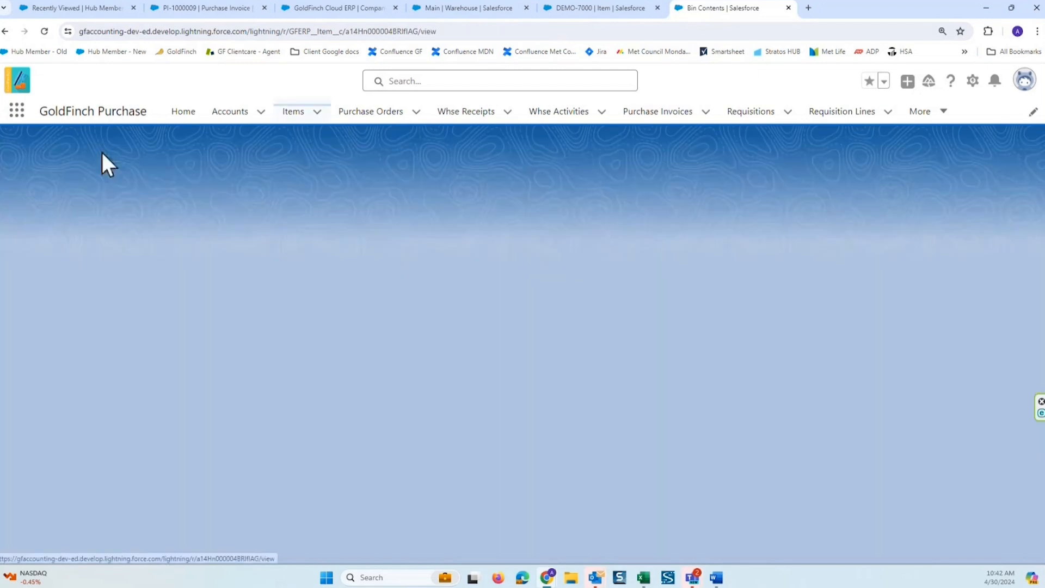
pyautogui.scroll(-10, 515, 328)
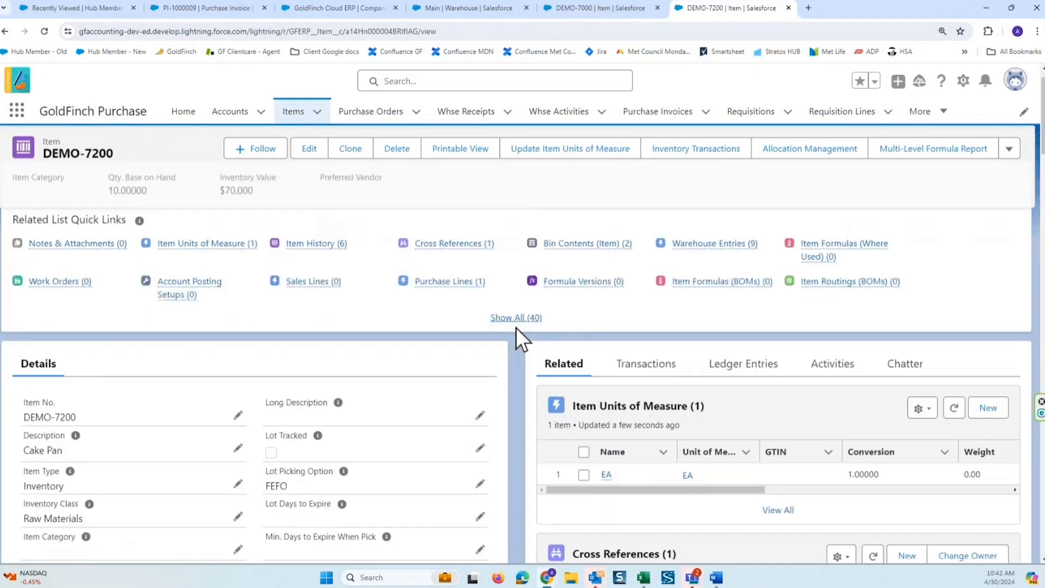
pyautogui.moveTo(302, 342); pyautogui.dragTo(264, 342)
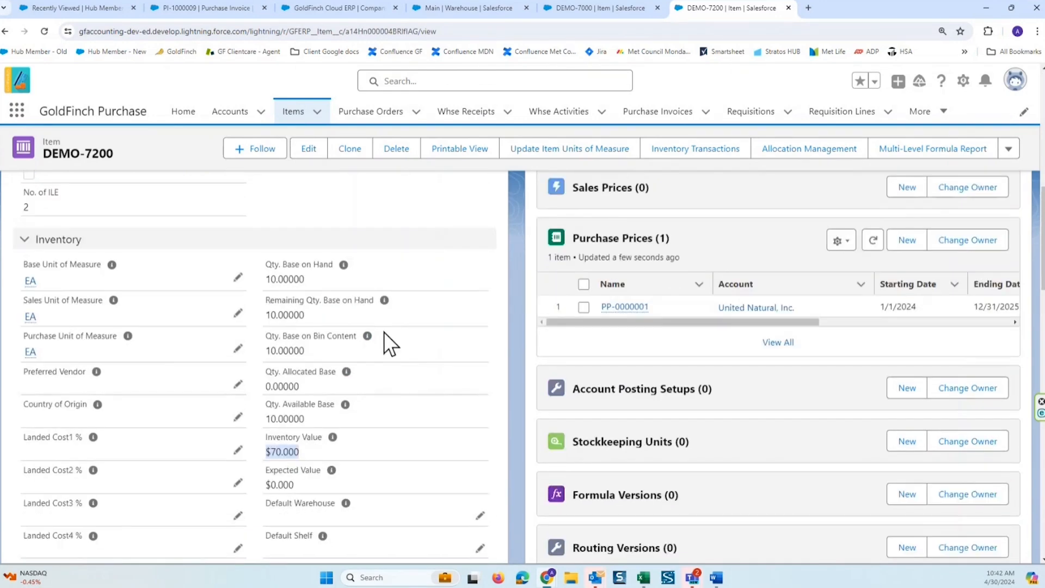
pyautogui.scroll(-4, 383, 332)
pyautogui.scroll(5, 383, 332)
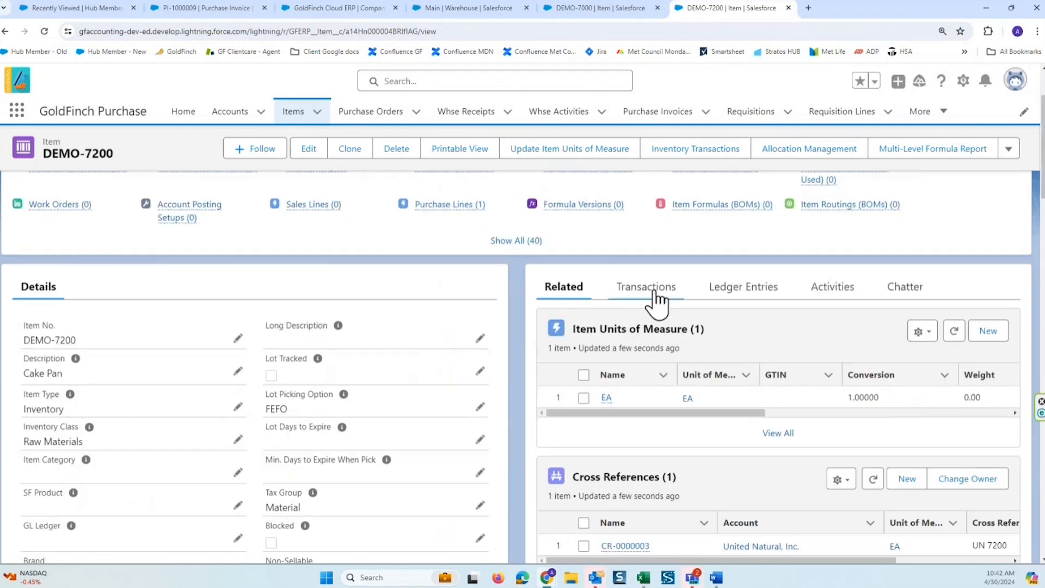
# Display all item ledger entries of DEMO-7200 and open the entry for the 4/30/2024 receipt.
pyautogui.click(739, 294)
pyautogui.scroll(-10, 775, 342)
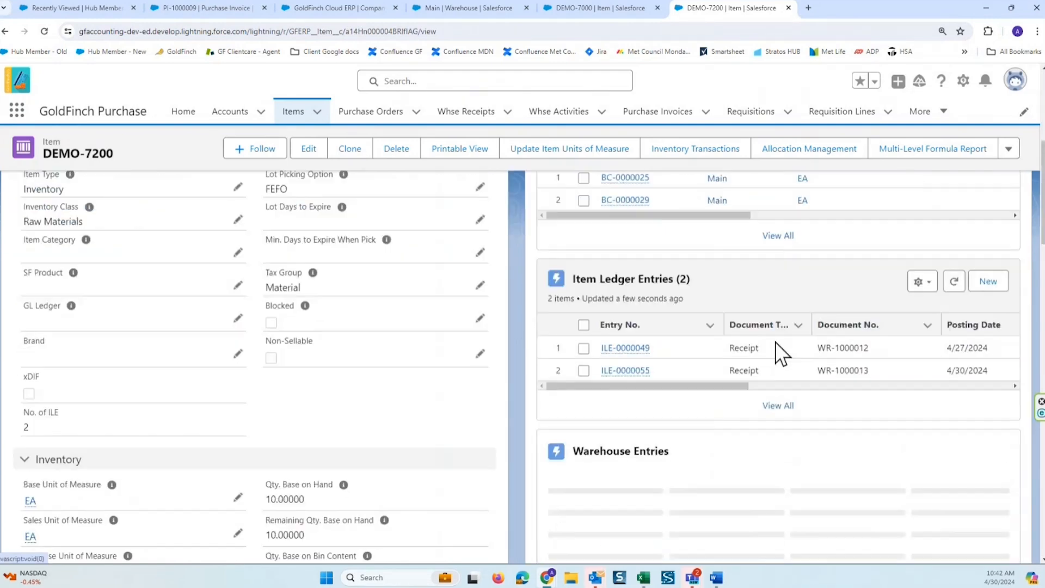
pyautogui.scroll(9, 775, 345)
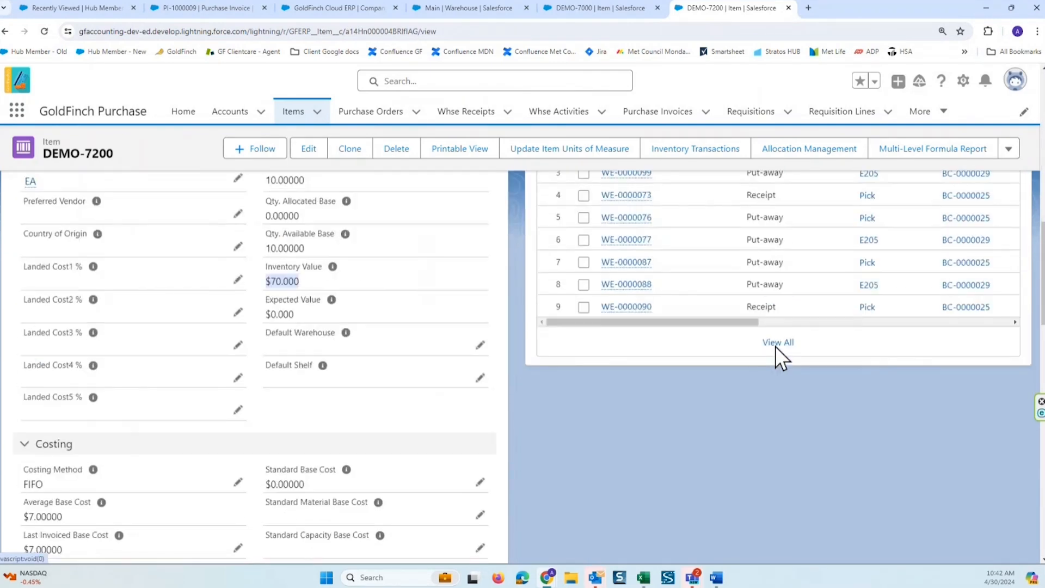
pyautogui.moveTo(702, 387); pyautogui.dragTo(844, 383)
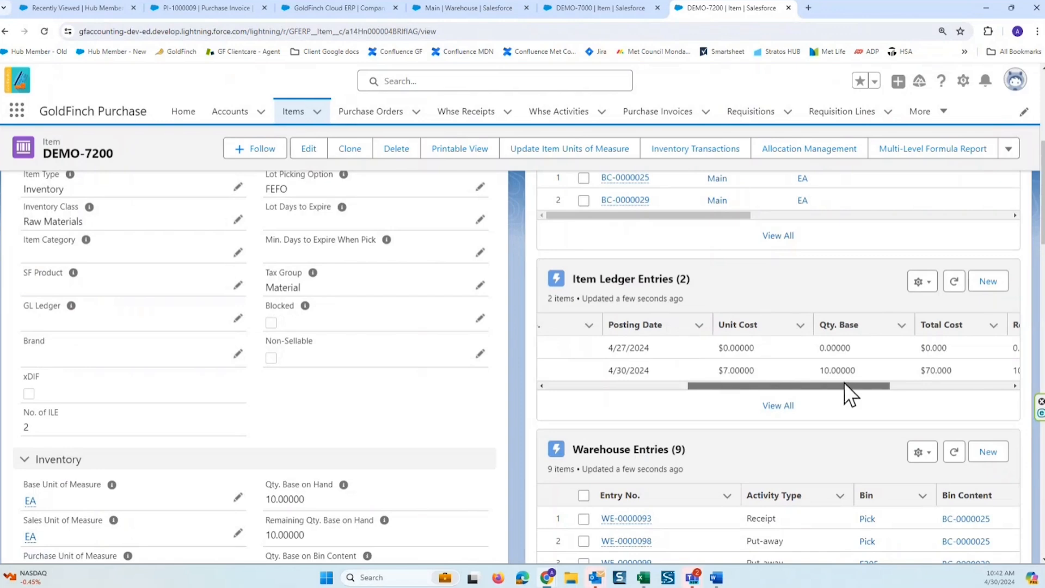
pyautogui.click(779, 406)
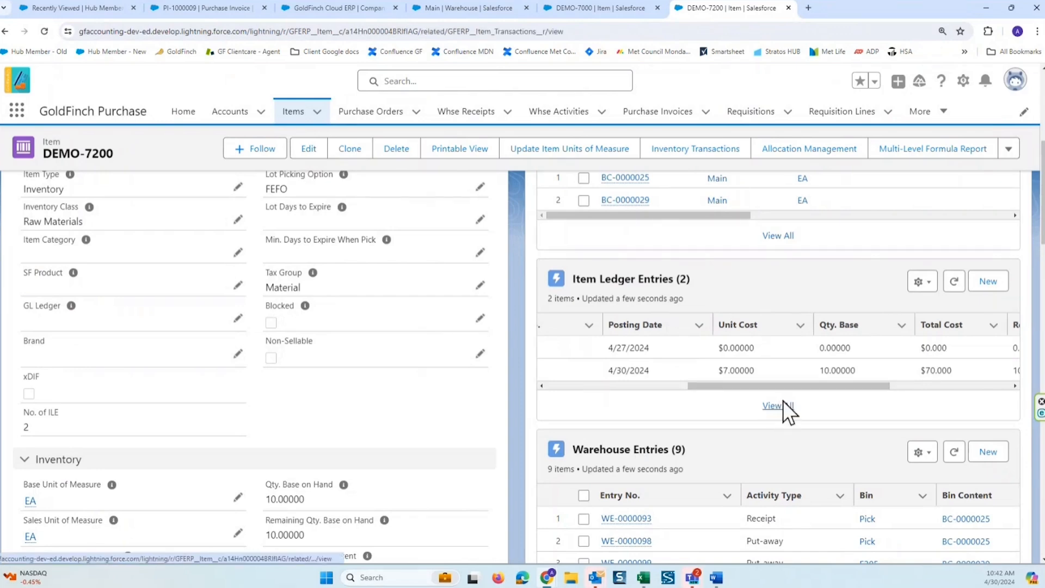
pyautogui.click(90, 257)
# Examine the receipt document, invoiced cost, total cost and unit cost on the item ledger entry.
pyautogui.scroll(-2, 261, 272)
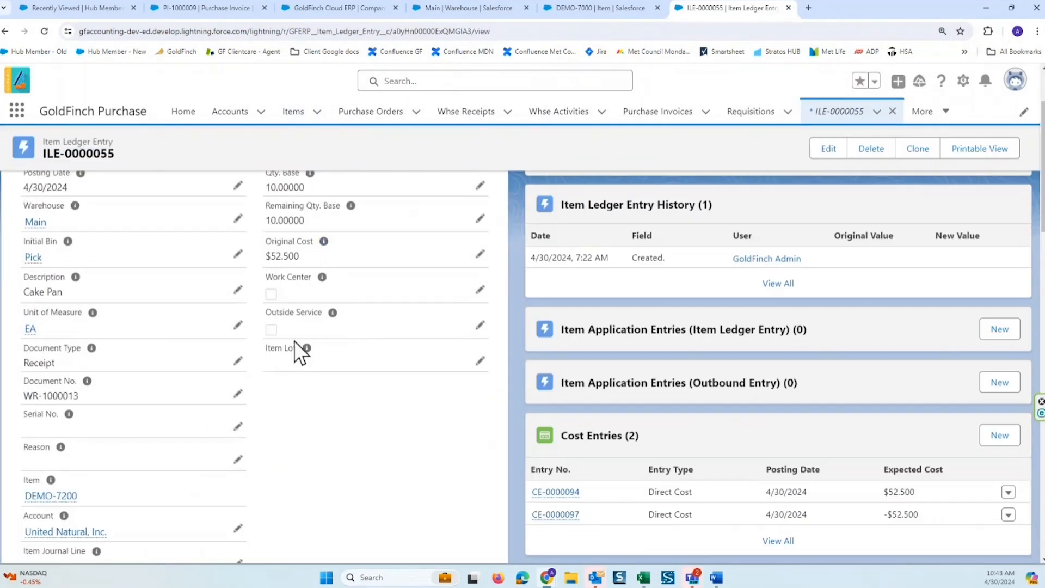
pyautogui.scroll(-6, 142, 388)
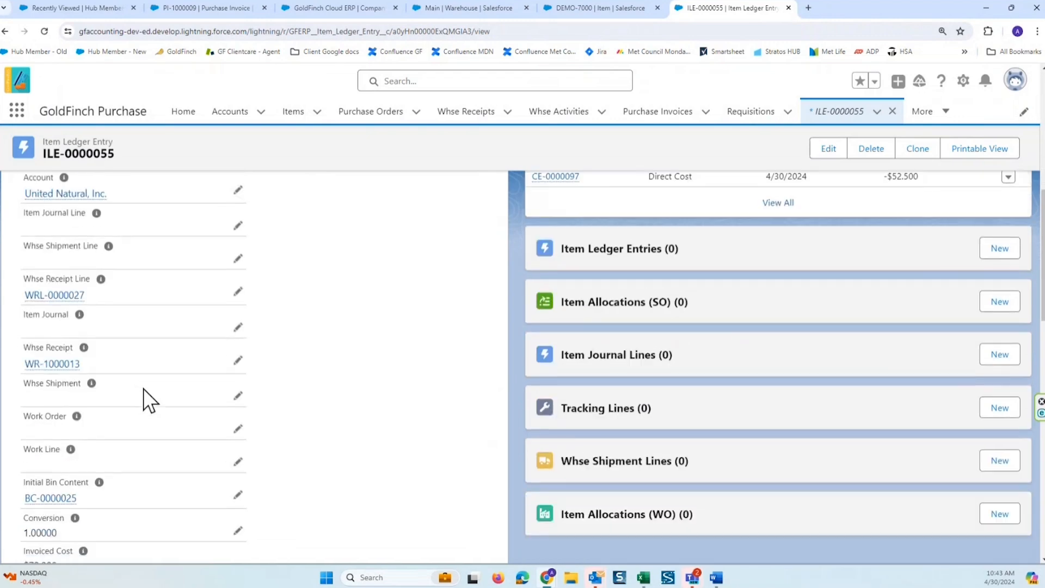
pyautogui.scroll(-4, 144, 388)
pyautogui.moveTo(57, 354); pyautogui.dragTo(16, 354)
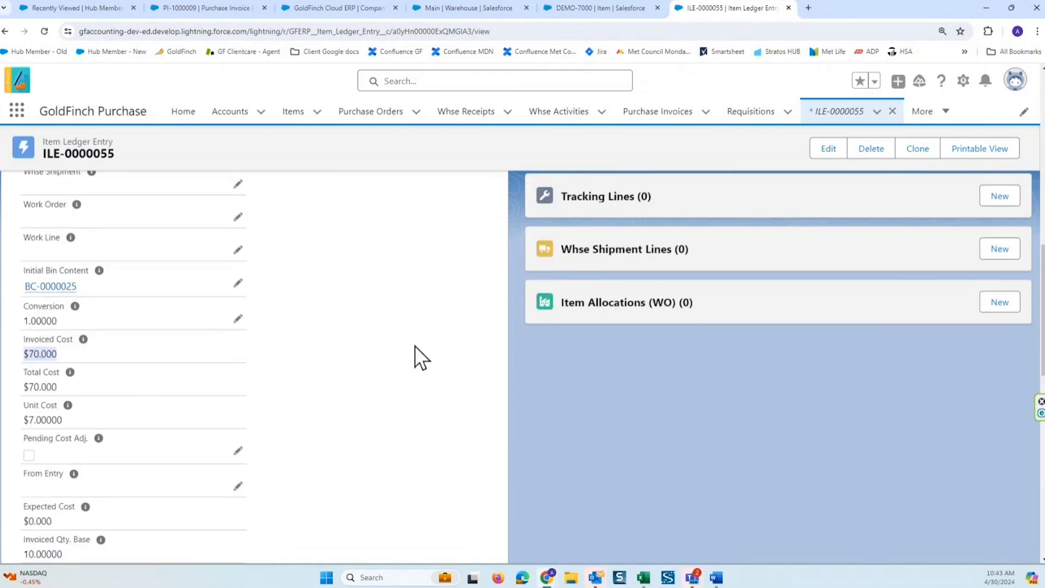
pyautogui.scroll(10, 446, 326)
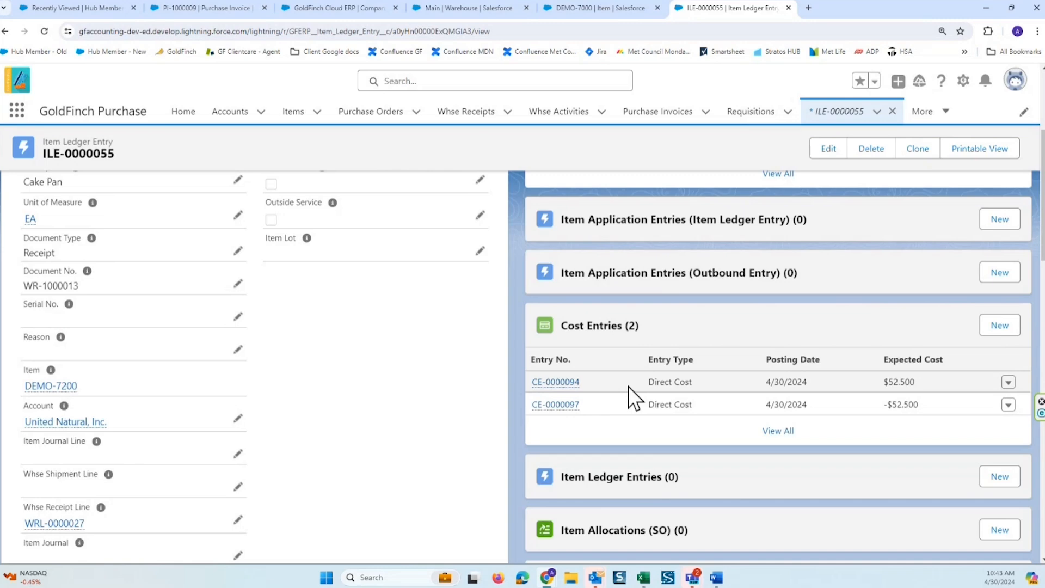
# Display all cost entries of the item ledger entry, select both to compare expected and invoiced costs, and return to the entry.
pyautogui.click(778, 431)
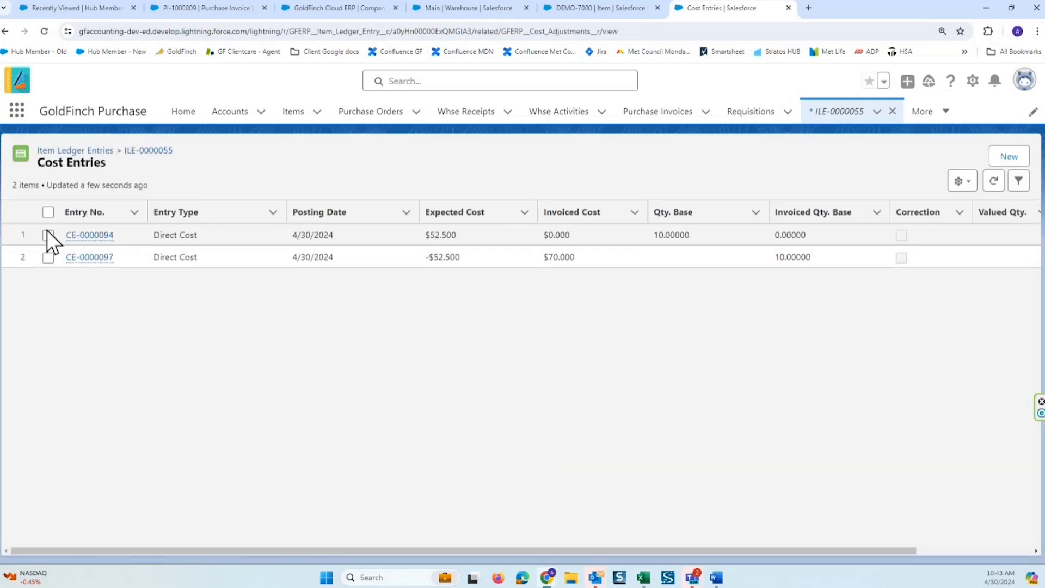
pyautogui.click(47, 234)
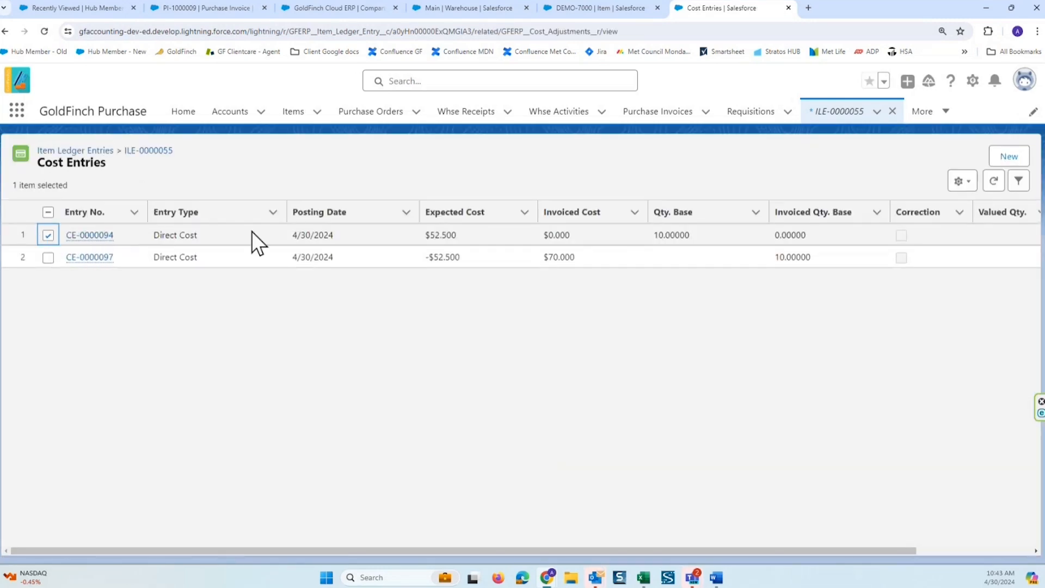
pyautogui.moveTo(481, 233); pyautogui.dragTo(429, 235)
pyautogui.click(48, 257)
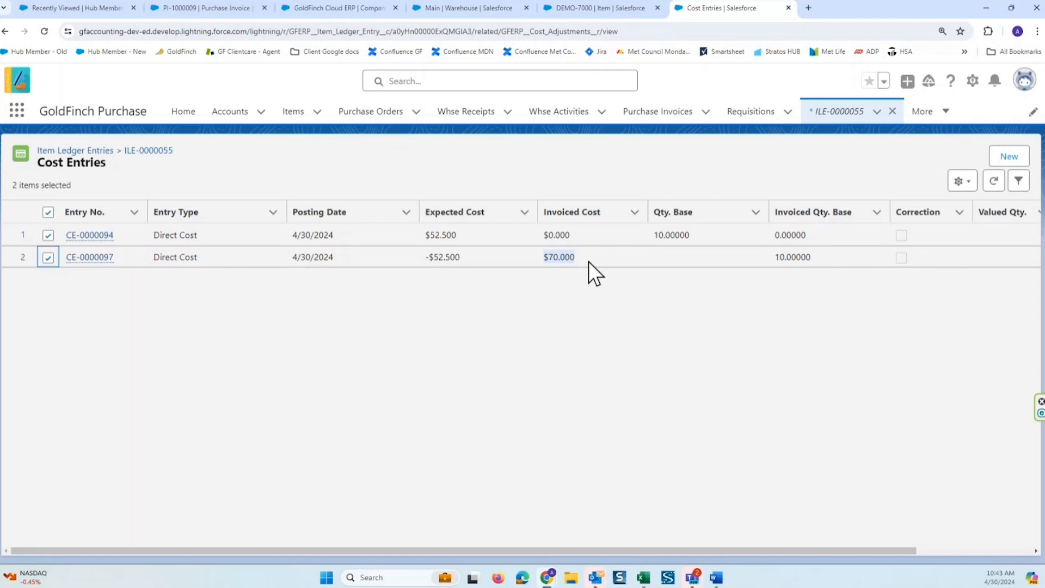
pyautogui.click(5, 31)
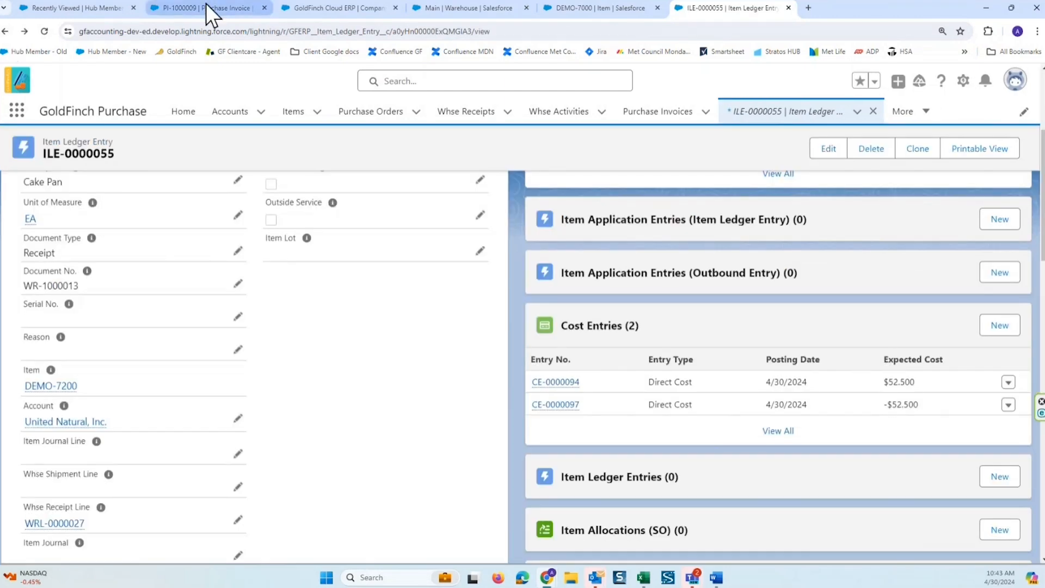
# Go back to the posted purchase invoice and open its vendor ledger entry.
pyautogui.click(205, 8)
pyautogui.scroll(4, 727, 267)
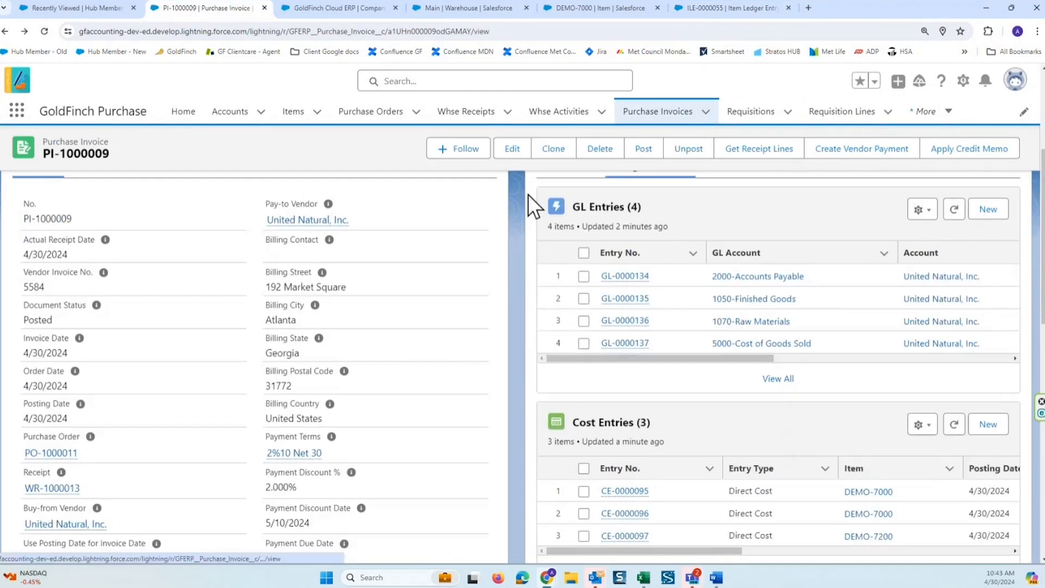
pyautogui.scroll(-2, 727, 337)
pyautogui.scroll(-4, 710, 287)
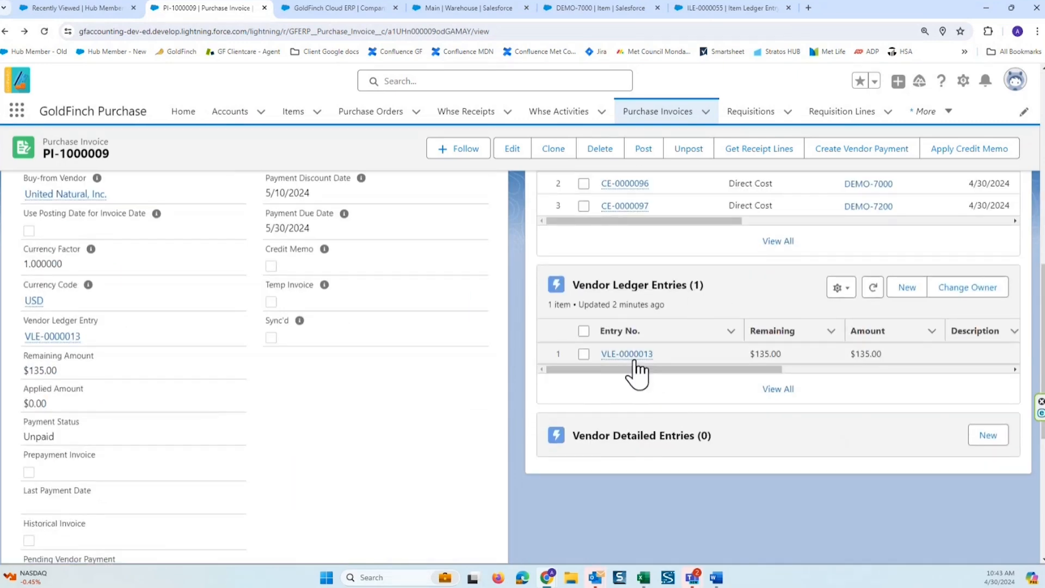
pyautogui.moveTo(626, 358)
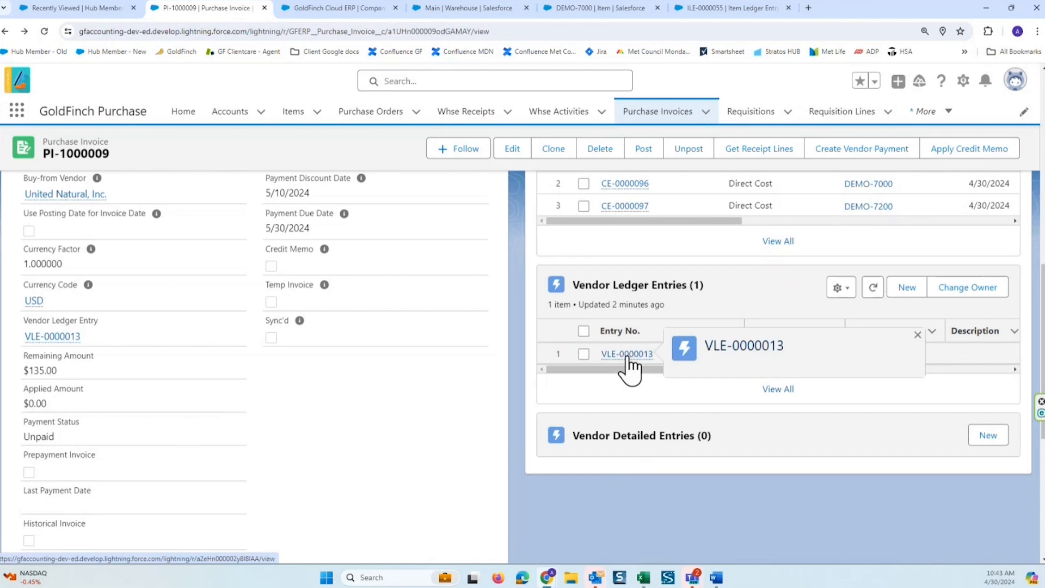
pyautogui.click(626, 355)
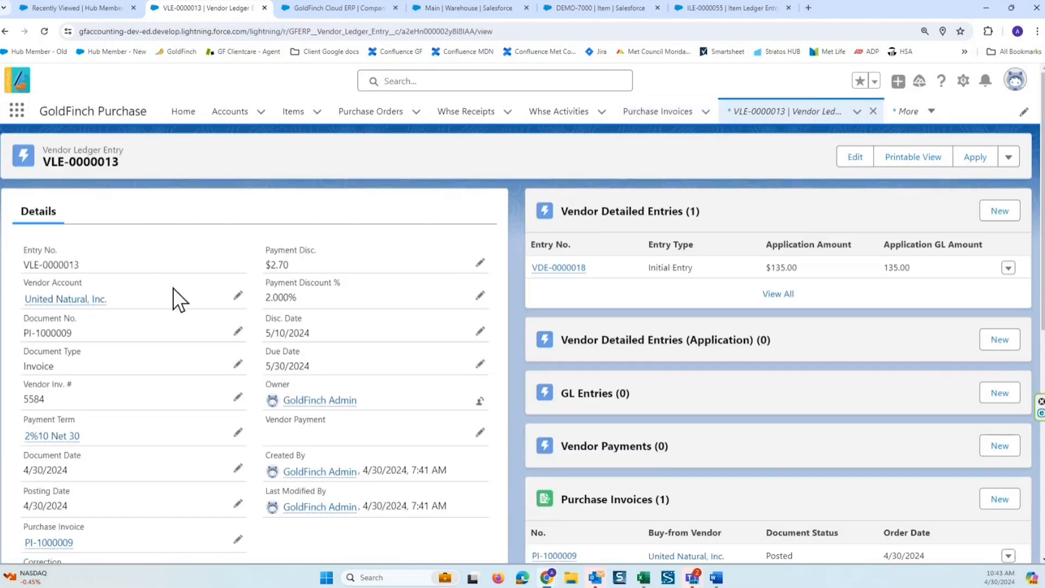
# Review the payment discount, discount and due dates, and remaining amount on the vendor ledger entry.
pyautogui.scroll(-2, 173, 288)
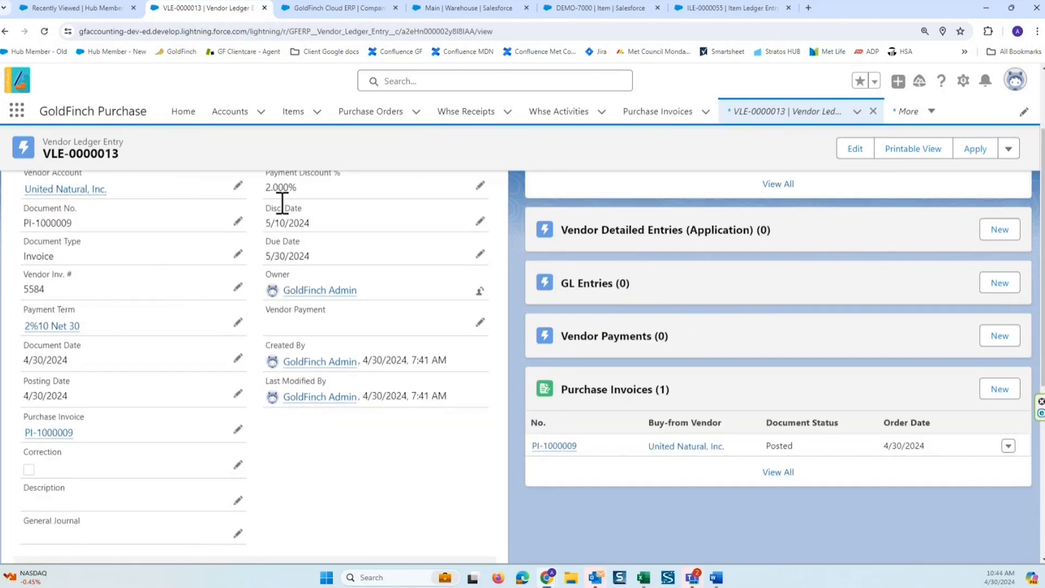
pyautogui.scroll(2, 326, 234)
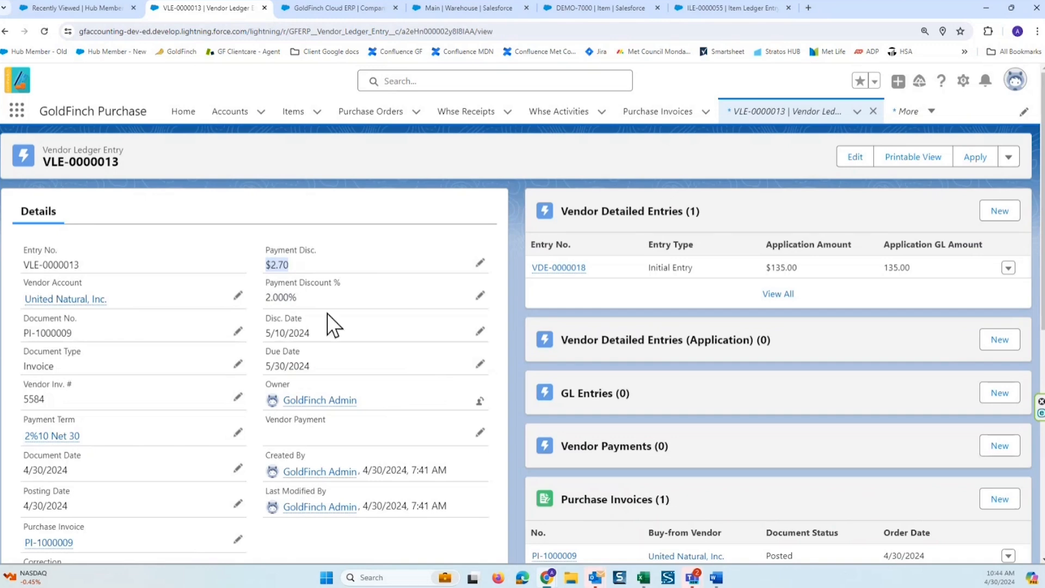
pyautogui.scroll(-2, 327, 313)
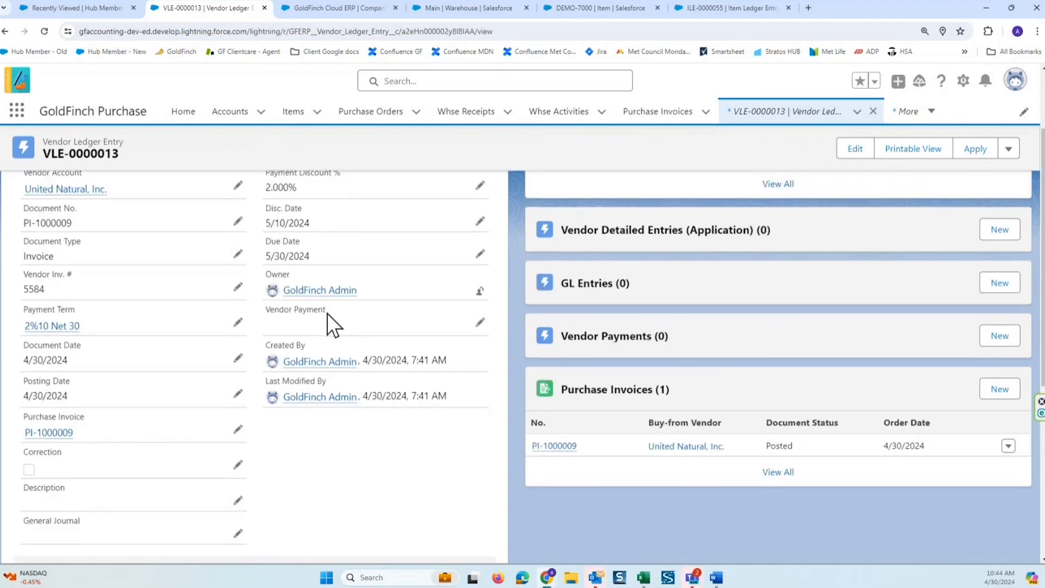
pyautogui.scroll(-6, 326, 312)
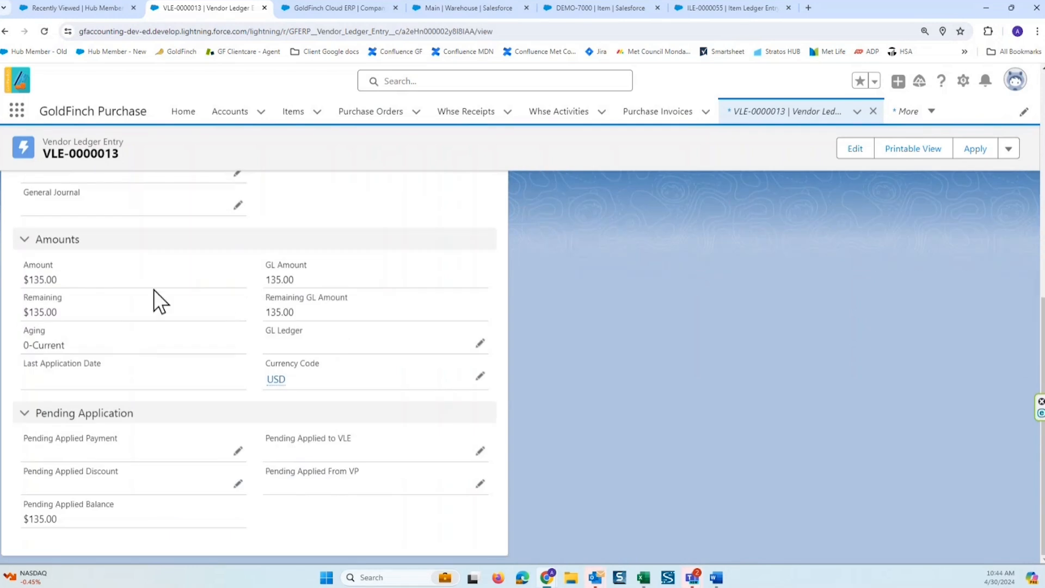
pyautogui.moveTo(64, 311); pyautogui.dragTo(29, 311)
pyautogui.scroll(6, 413, 284)
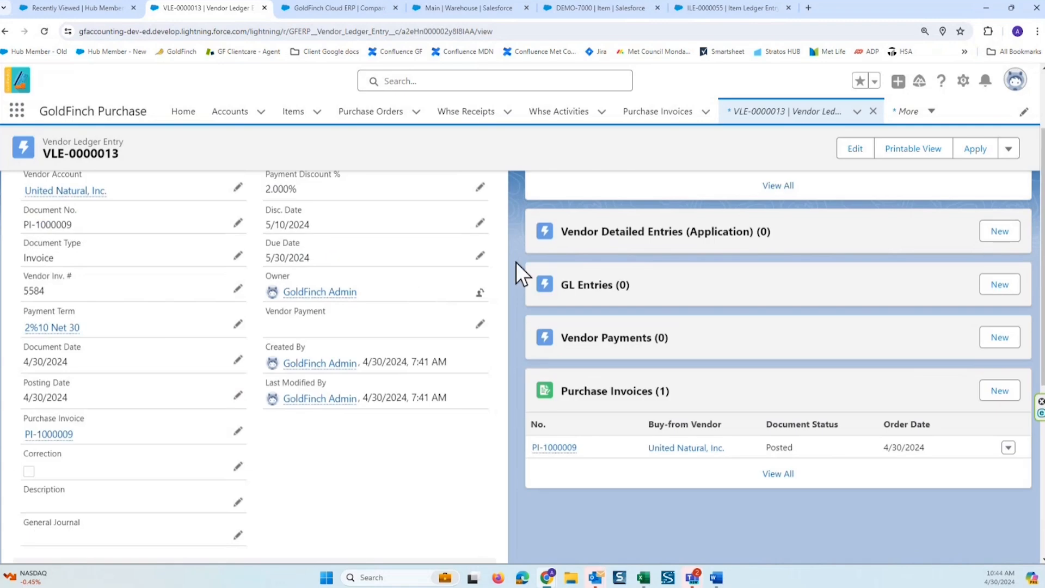
# Return to the posted purchase invoice and unpost it, confirming the action.
pyautogui.hotkey('alt', 'Left')
pyautogui.scroll(10, 318, 311)
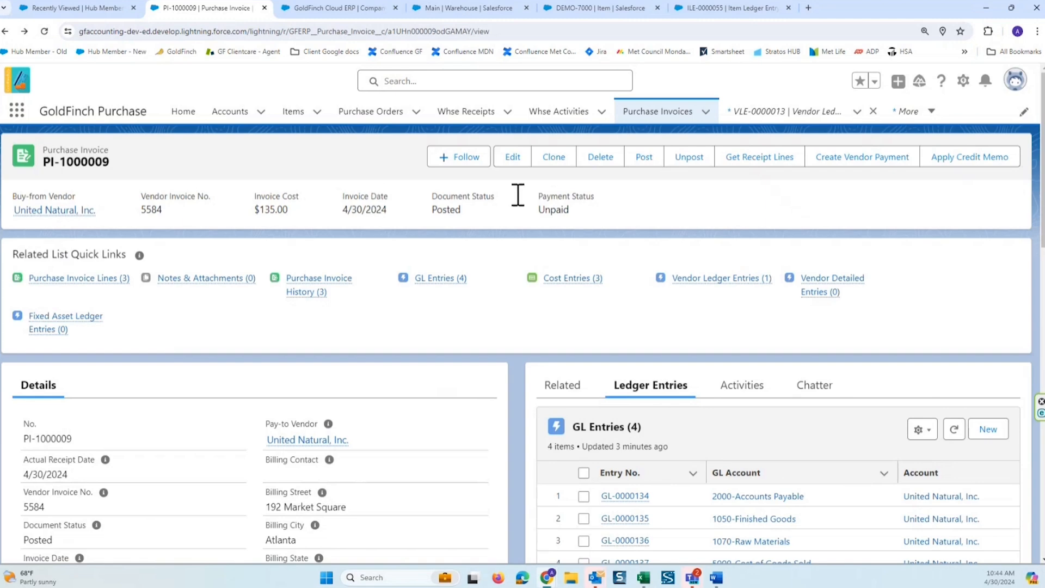
pyautogui.click(690, 158)
pyautogui.click(469, 261)
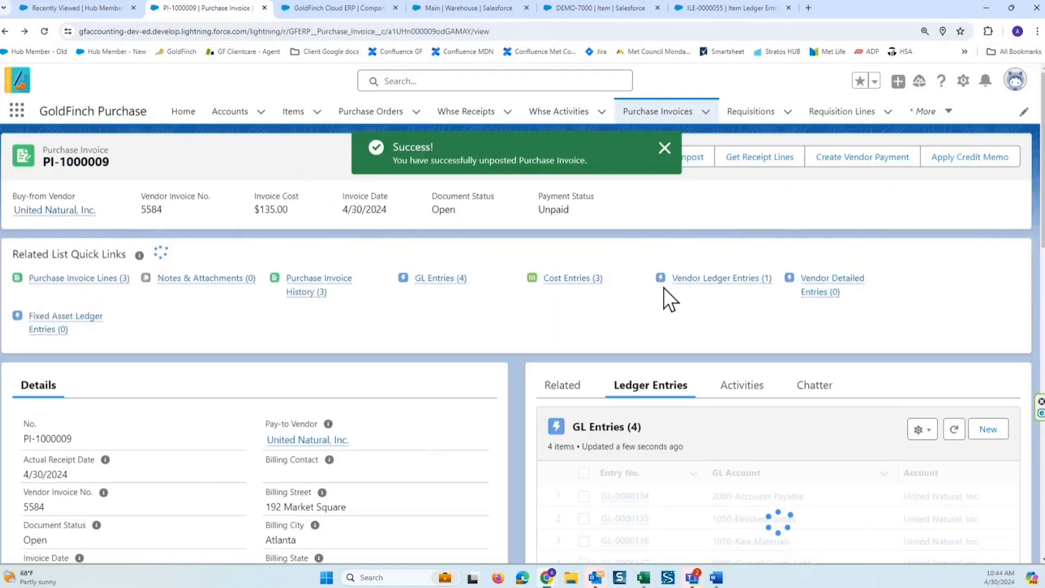
# Display all GL entries of the unposted invoice, compare the original and reversing amounts, and return to the invoice.
pyautogui.scroll(-2, 667, 291)
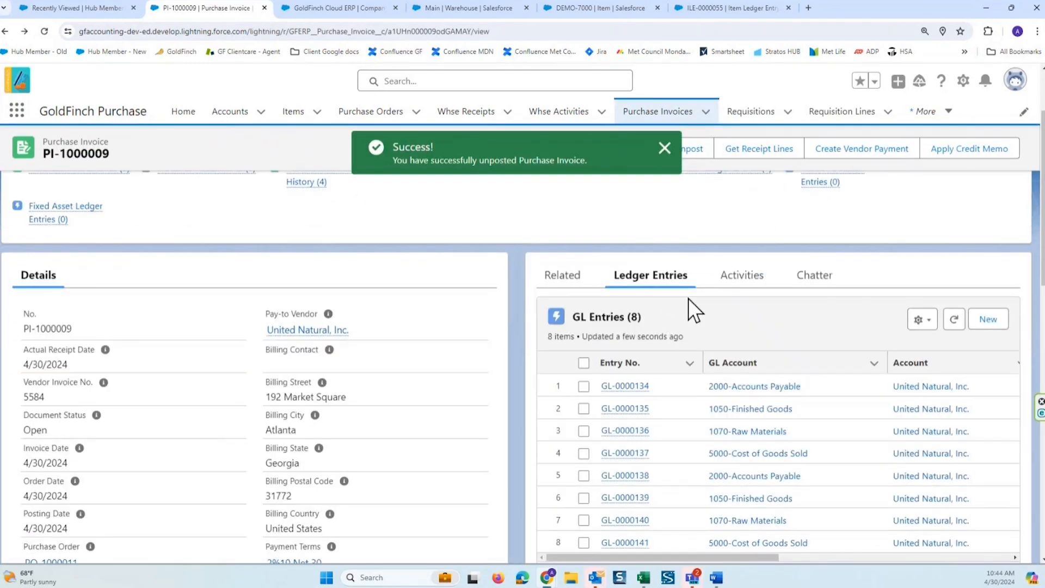
pyautogui.scroll(-2, 688, 298)
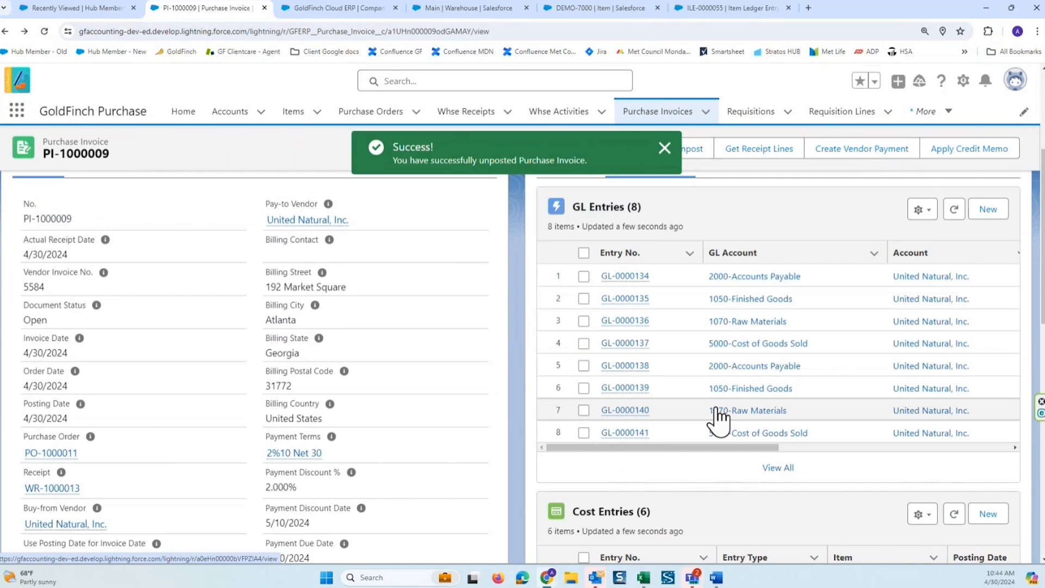
pyautogui.click(782, 467)
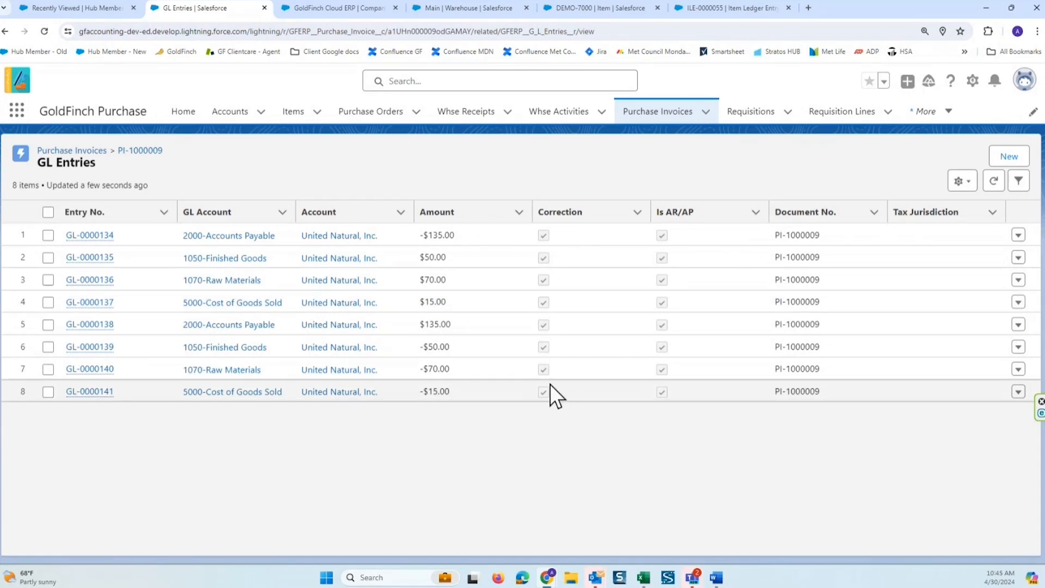
pyautogui.click(5, 32)
# Display all cost entries of the unposted invoice, check the reversed expected and invoiced costs, and return to the invoice.
pyautogui.scroll(-4, 773, 511)
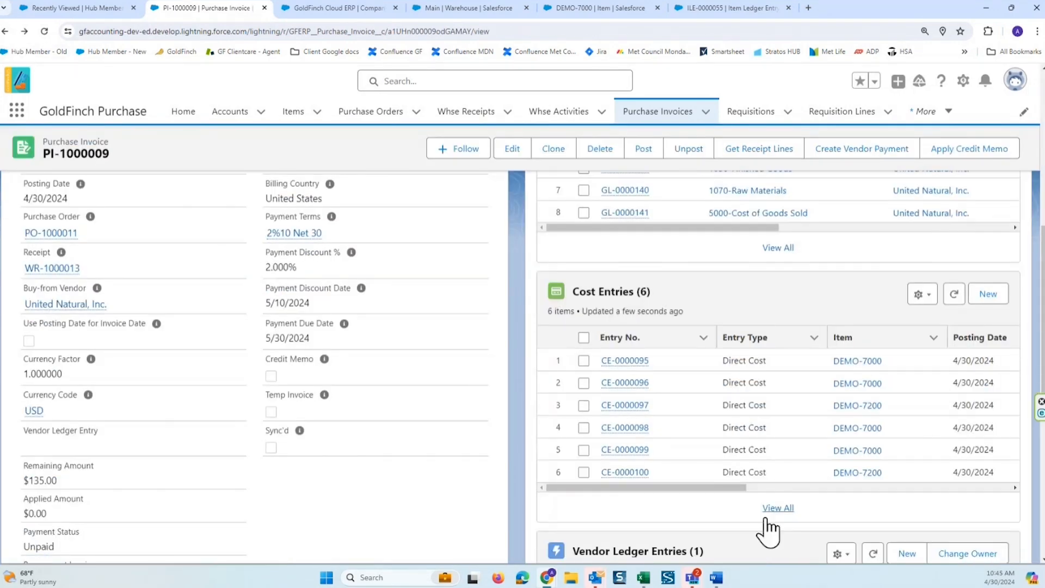
pyautogui.click(776, 509)
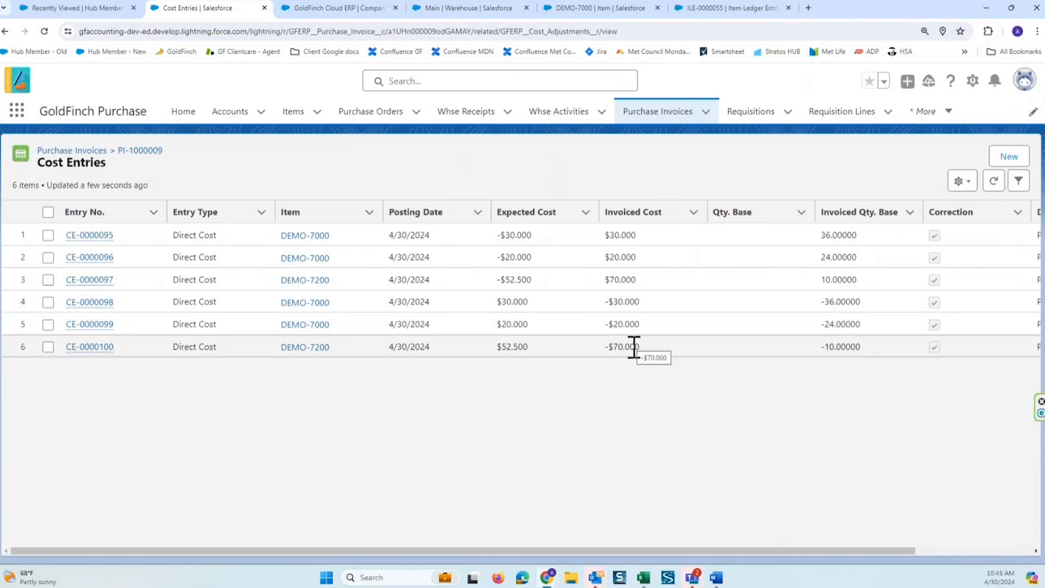
pyautogui.click(5, 31)
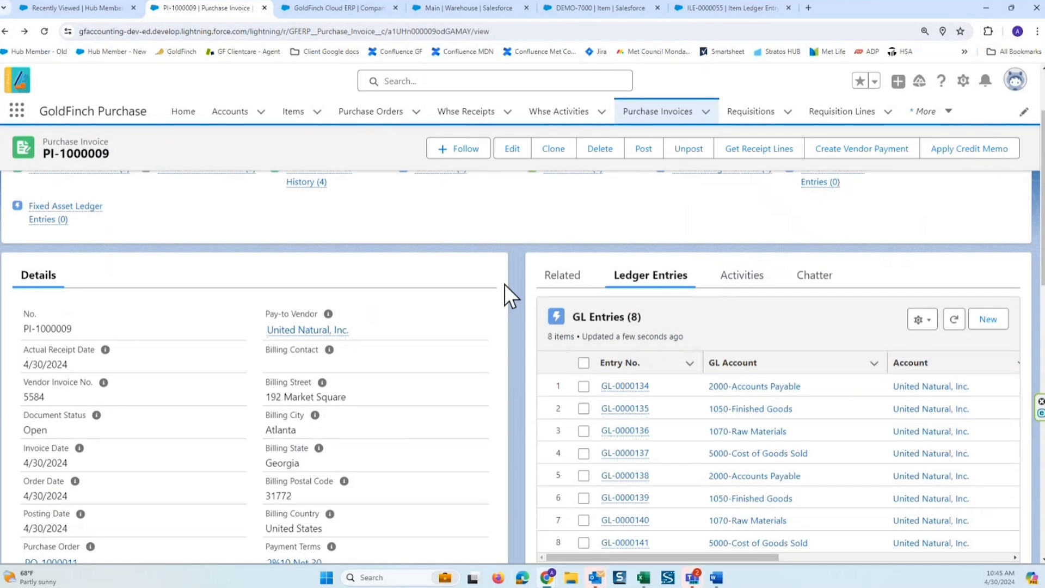
# Set the Packing line's unit cost to 20 on the unposted purchase invoice, save it, and post the invoice again.
pyautogui.click(512, 148)
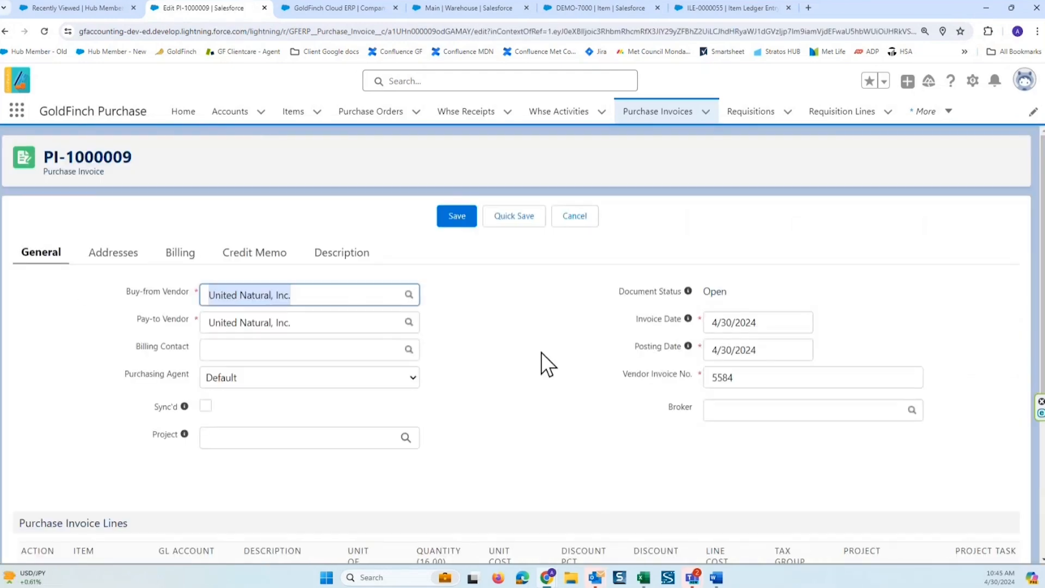
pyautogui.scroll(-4, 271, 384)
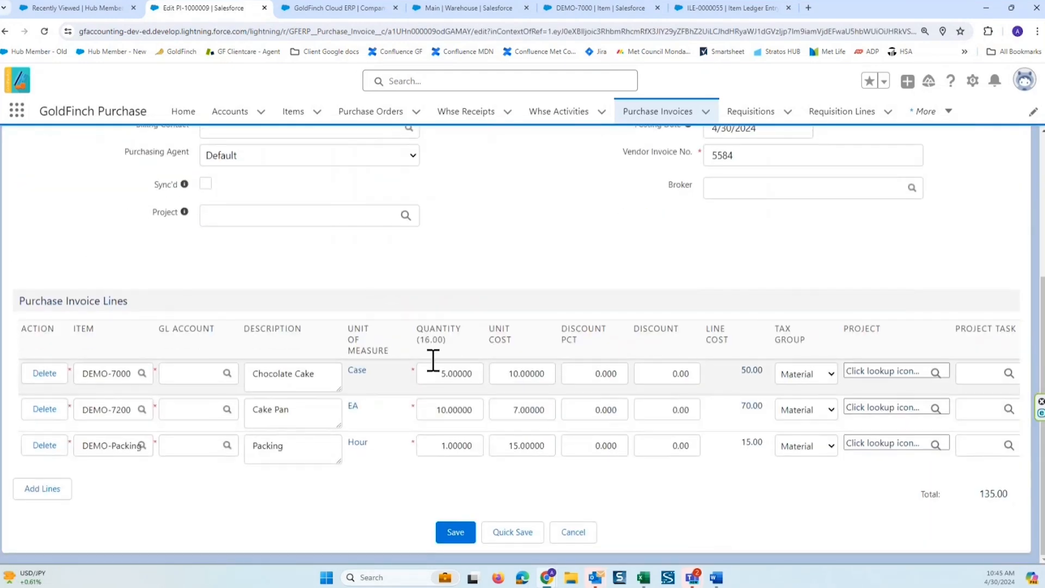
pyautogui.doubleClick(508, 445)
pyautogui.write('20')
pyautogui.press('Tab')
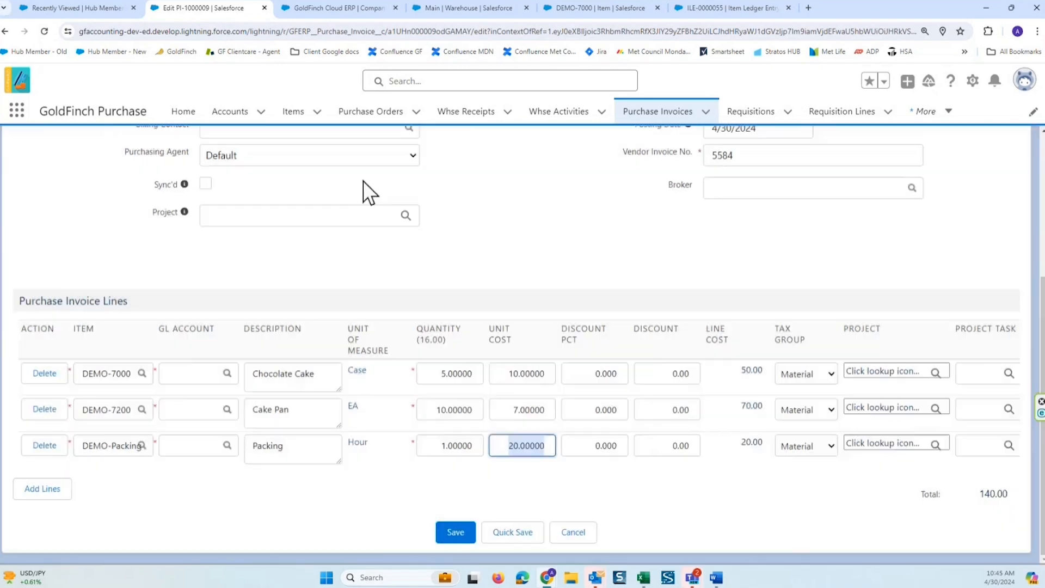
pyautogui.scroll(3, 381, 191)
pyautogui.scroll(1, 442, 214)
pyautogui.click(457, 213)
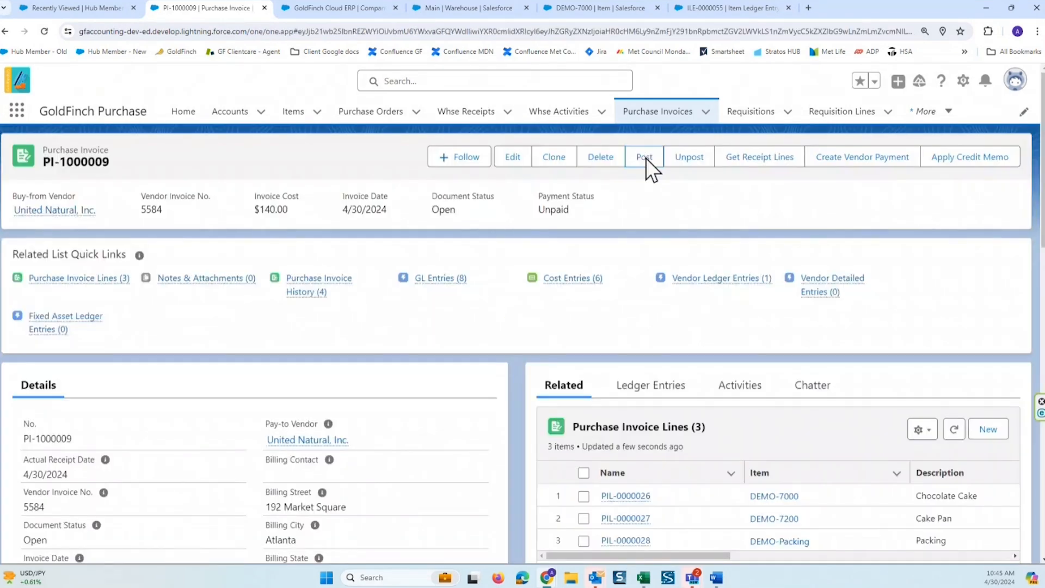
pyautogui.click(646, 157)
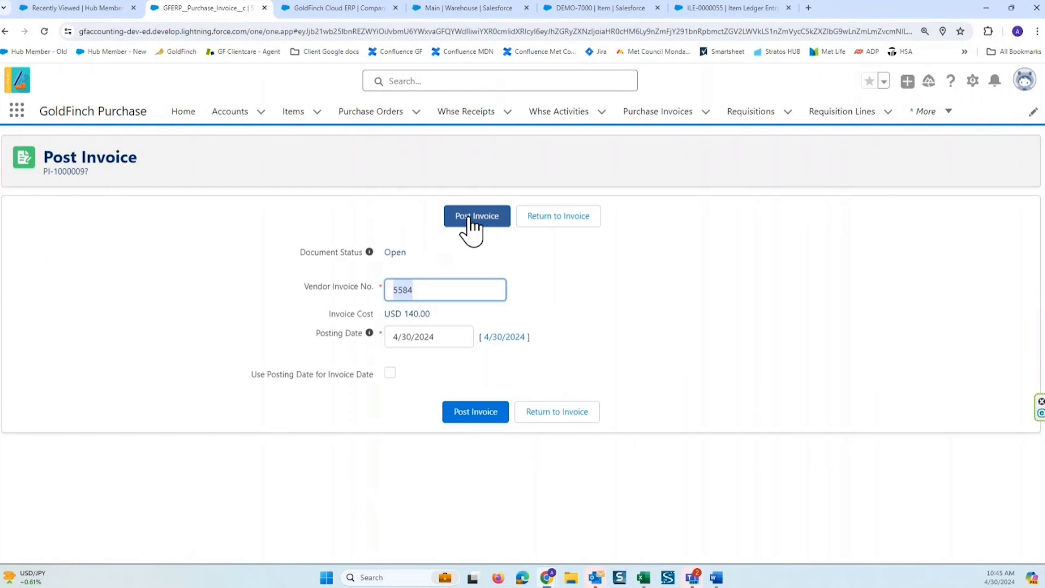
pyautogui.click(471, 218)
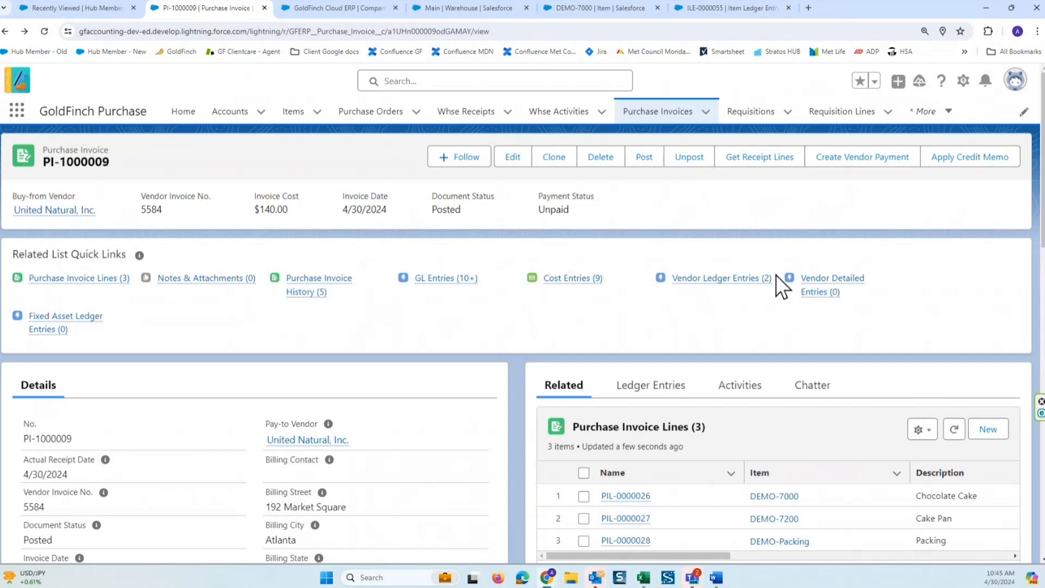
# Display all GL entries of the reposted invoice and mark the four non-correction entries, GL-0000142 to GL-0000145, to examine their amounts.
pyautogui.scroll(-2, 775, 274)
pyautogui.click(649, 276)
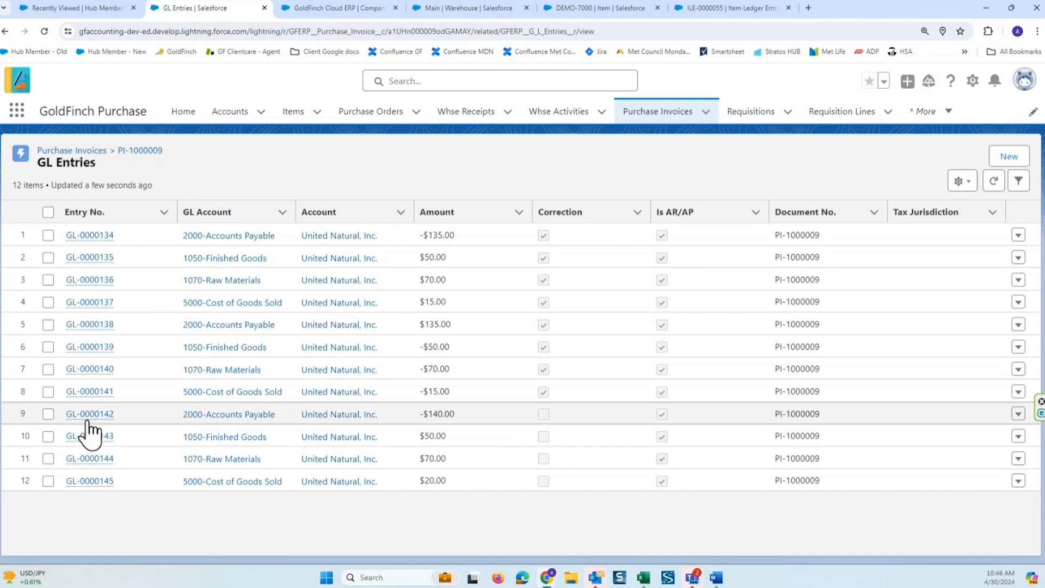
pyautogui.click(47, 414)
pyautogui.click(48, 436)
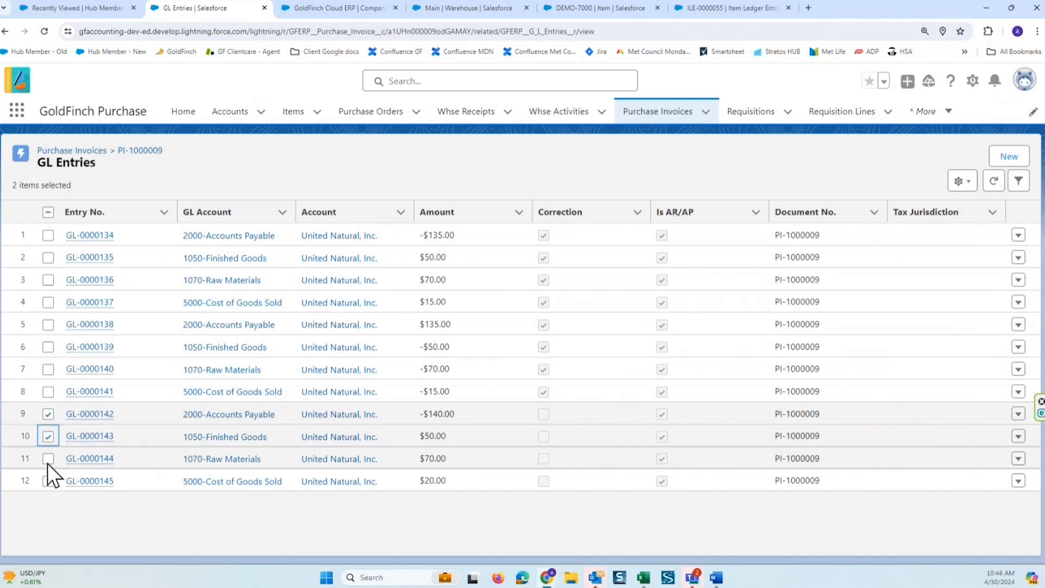
pyautogui.click(48, 459)
pyautogui.click(48, 480)
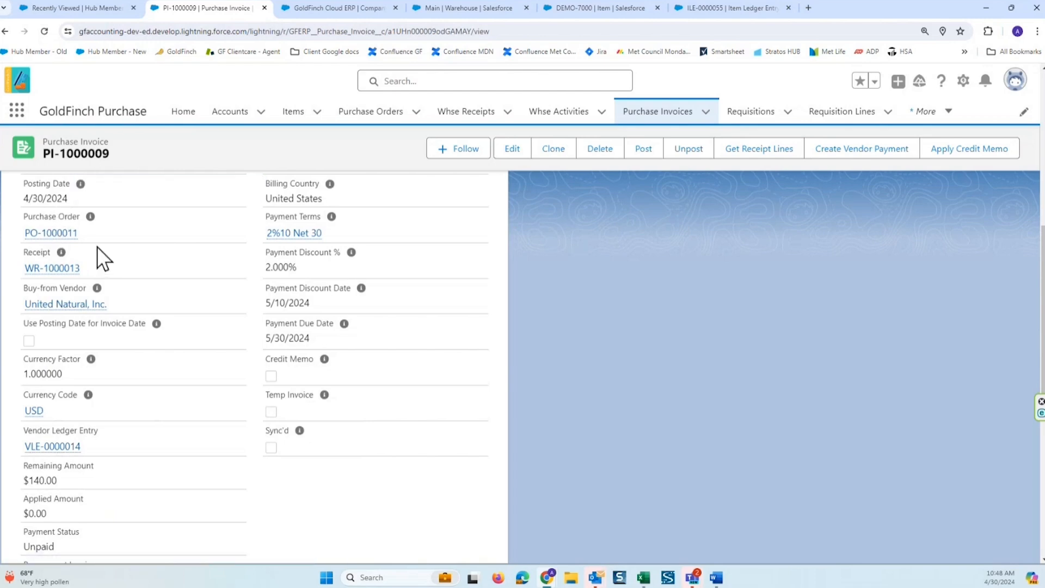
# Open the purchase order linked to the invoice and examine its status, receipts and the outstanding quantities on its purchase lines.
pyautogui.click(42, 233)
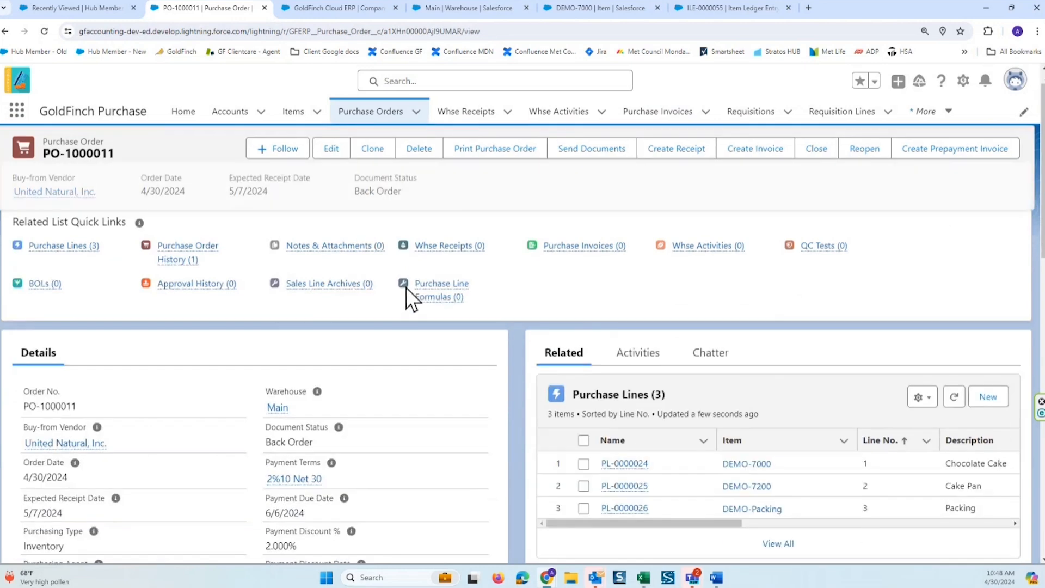
pyautogui.scroll(-2, 337, 363)
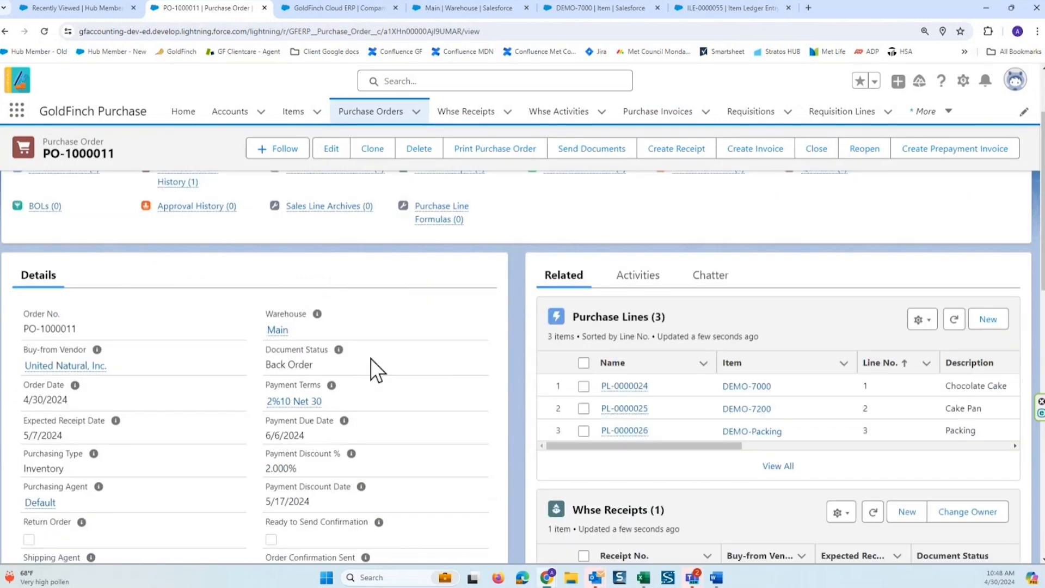
pyautogui.scroll(-3, 406, 343)
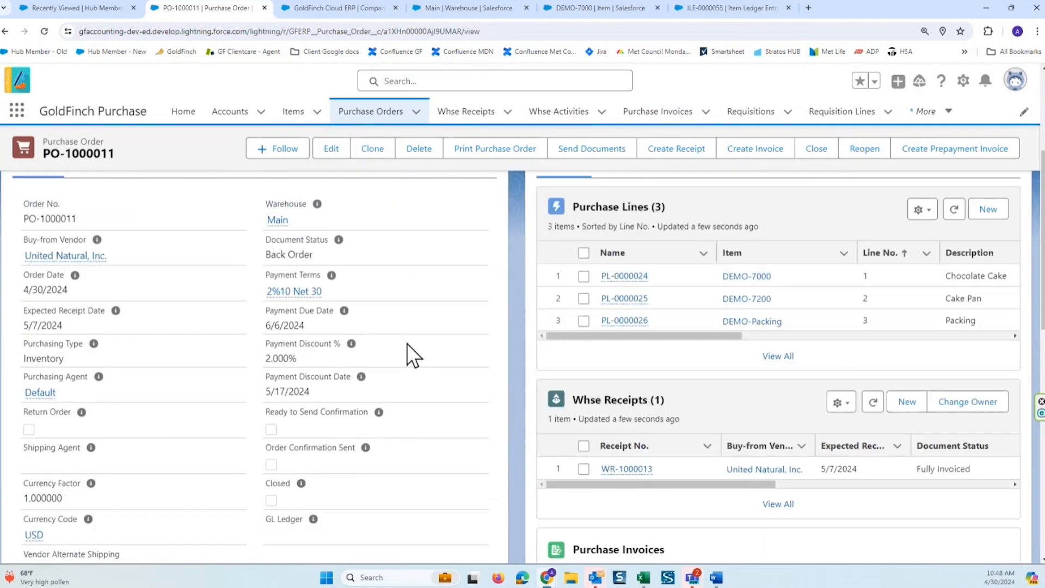
pyautogui.click(836, 335)
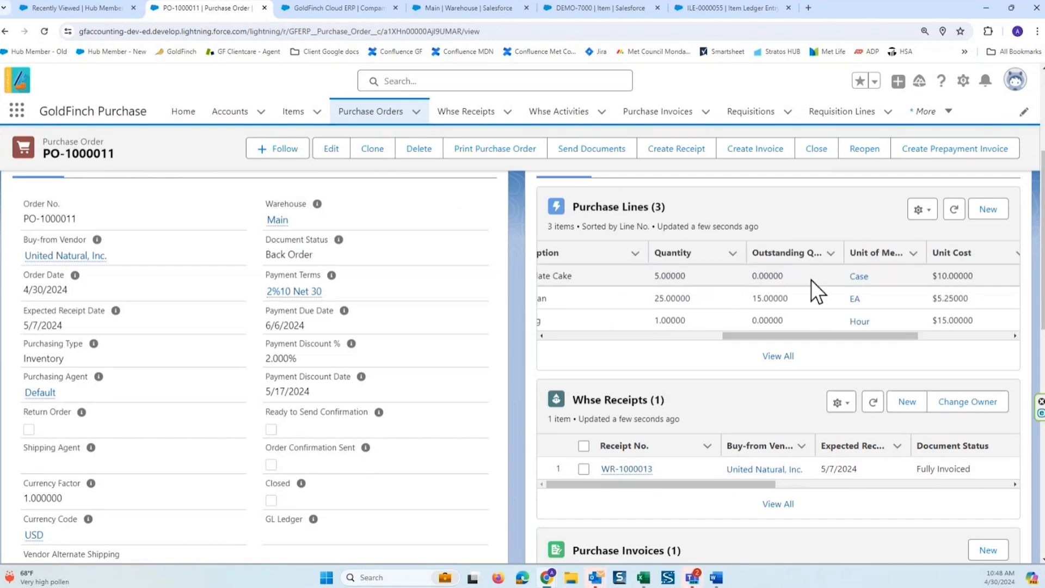
# Create a warehouse receipt from the purchase order for the outstanding 15 EA of DEMO-7200 and check its receipt line.
pyautogui.click(544, 336)
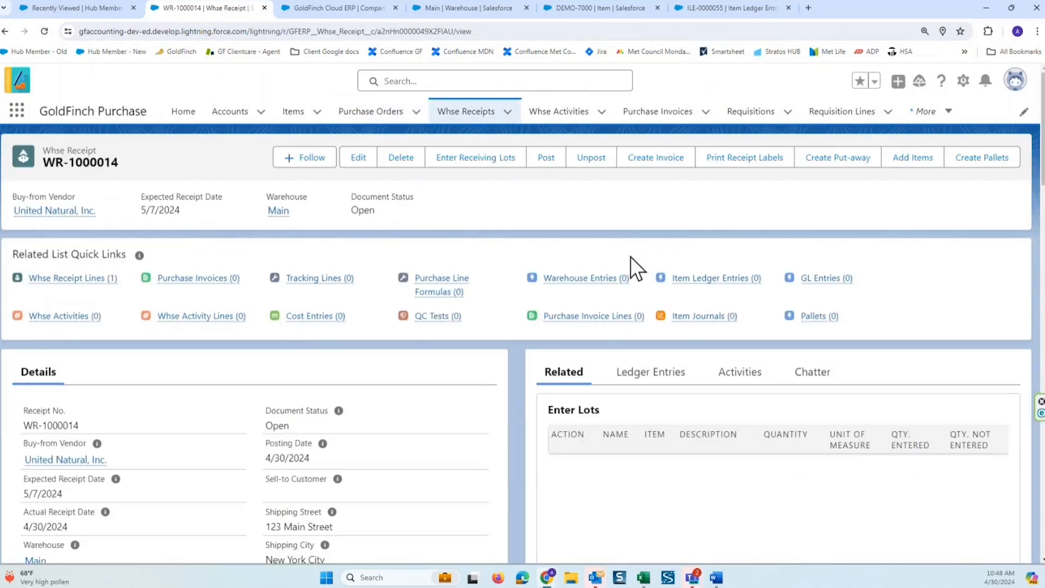
pyautogui.scroll(-2, 630, 257)
pyautogui.scroll(-2, 632, 260)
pyautogui.scroll(-2, 632, 262)
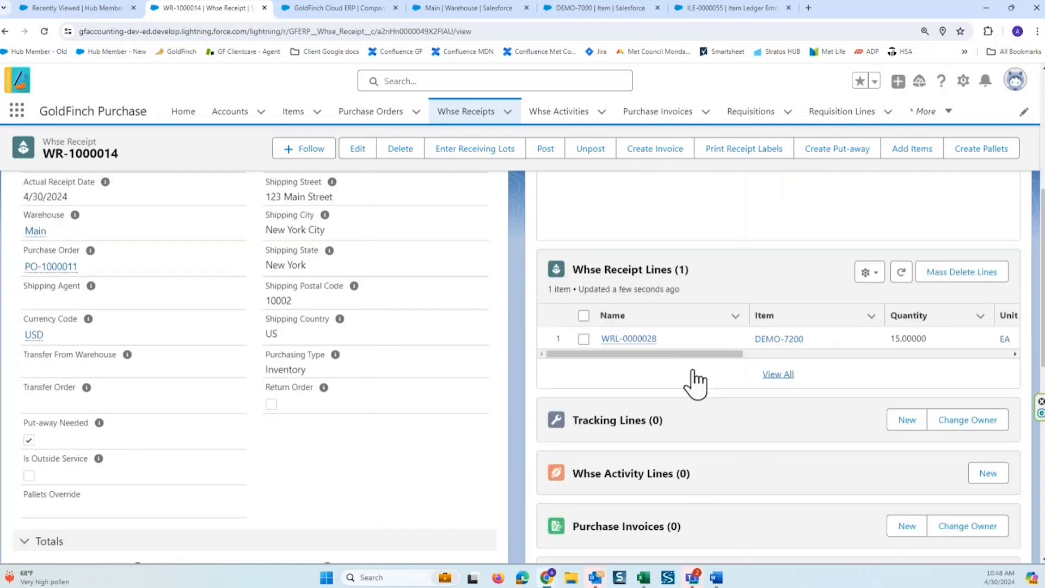
pyautogui.moveTo(723, 353); pyautogui.dragTo(810, 354)
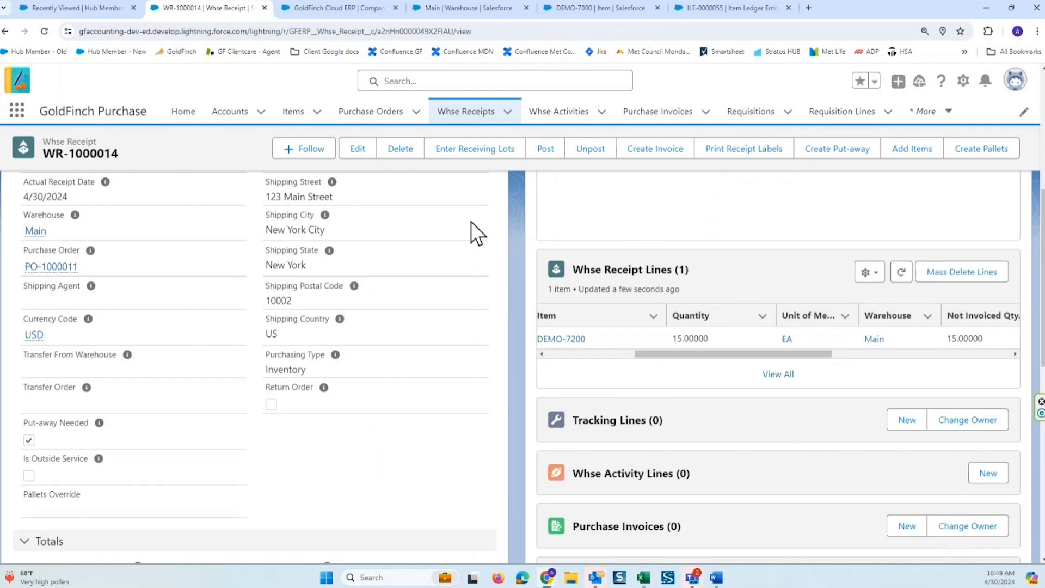
pyautogui.scroll(4, 920, 205)
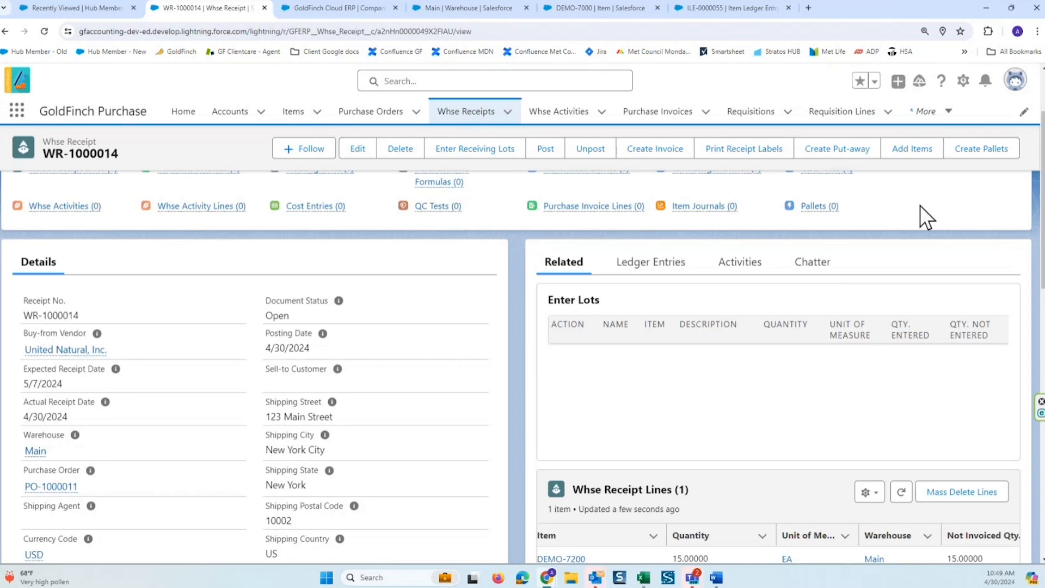
# Open invoice PI-1000009 from the Pending Vendor Payments list to look at its vendor payment action, and return to the list.
pyautogui.click(675, 114)
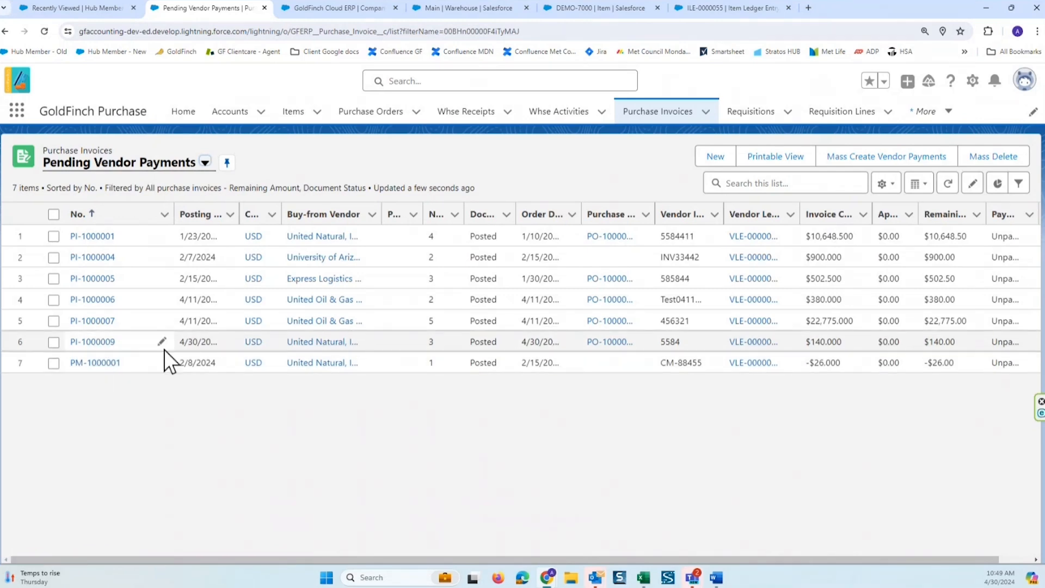
pyautogui.click(98, 342)
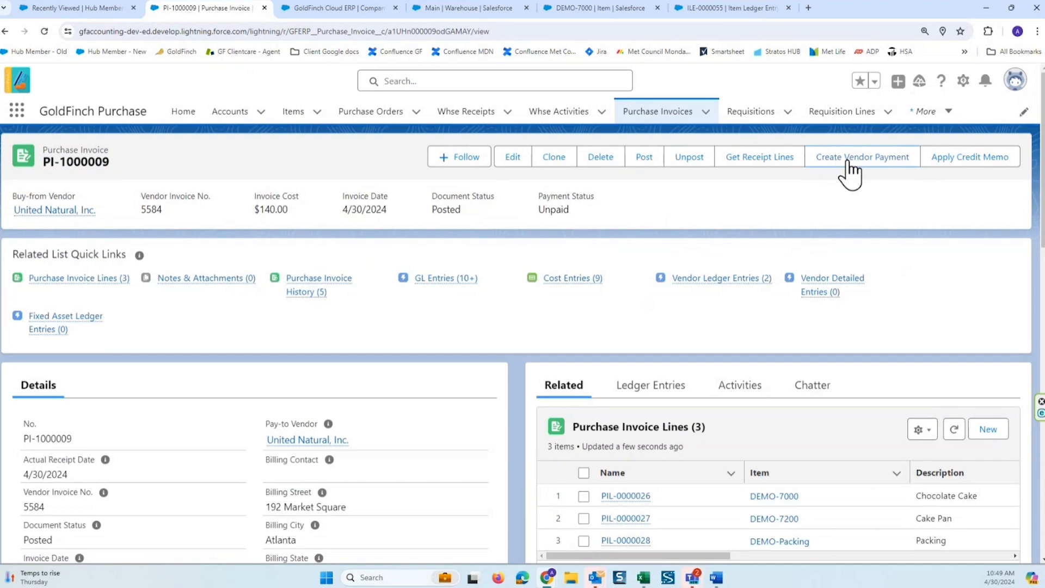
pyautogui.click(663, 115)
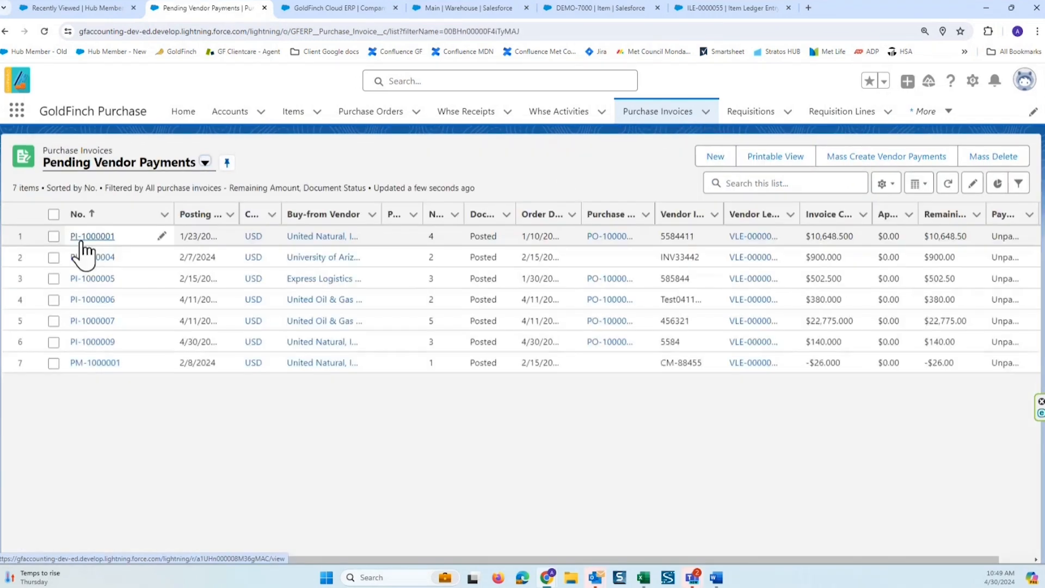
# Leave only invoices PI-1000001, PI-1000007 and PI-1000009 selected for payment, and widen the Buy-from Vendor column to show full vendor names.
pyautogui.click(54, 235)
pyautogui.click(54, 257)
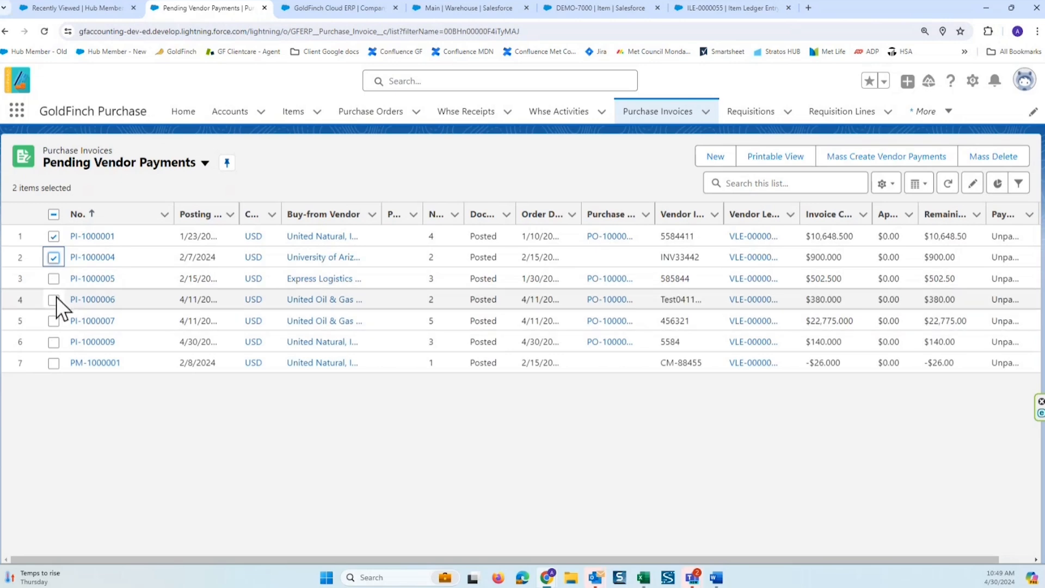
pyautogui.click(53, 299)
pyautogui.click(53, 321)
pyautogui.click(54, 341)
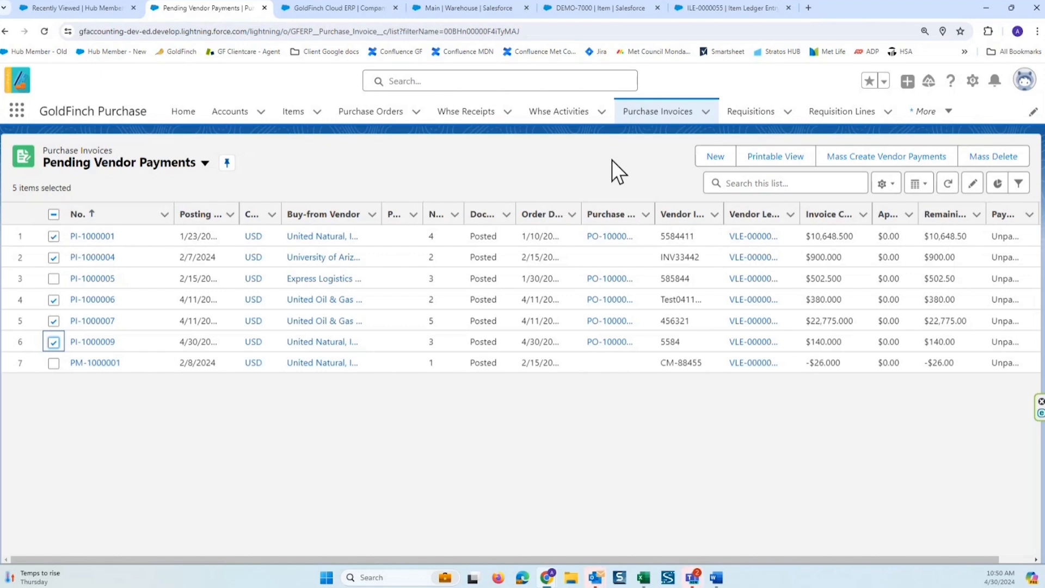
pyautogui.click(53, 257)
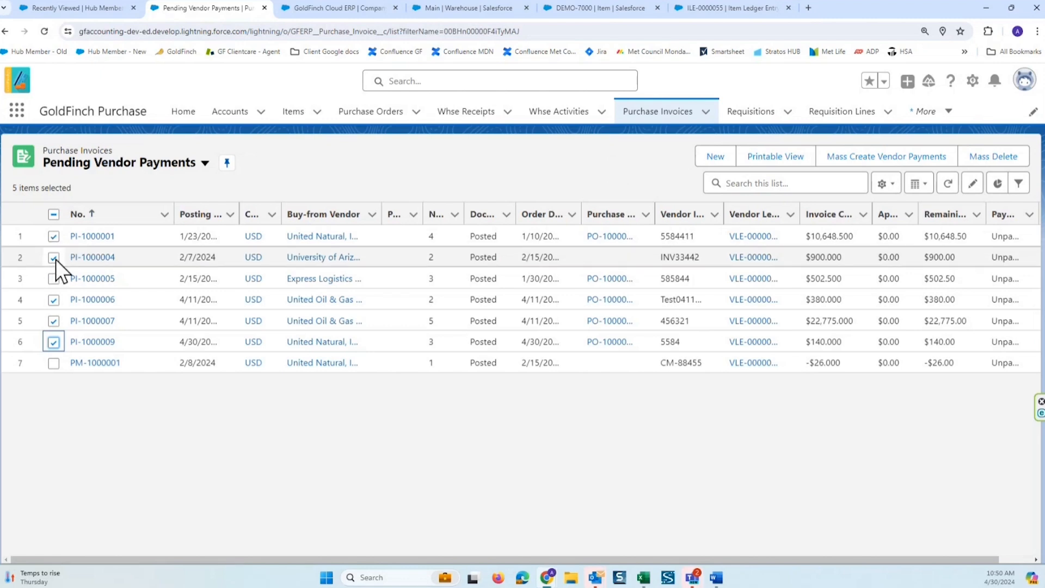
pyautogui.click(54, 300)
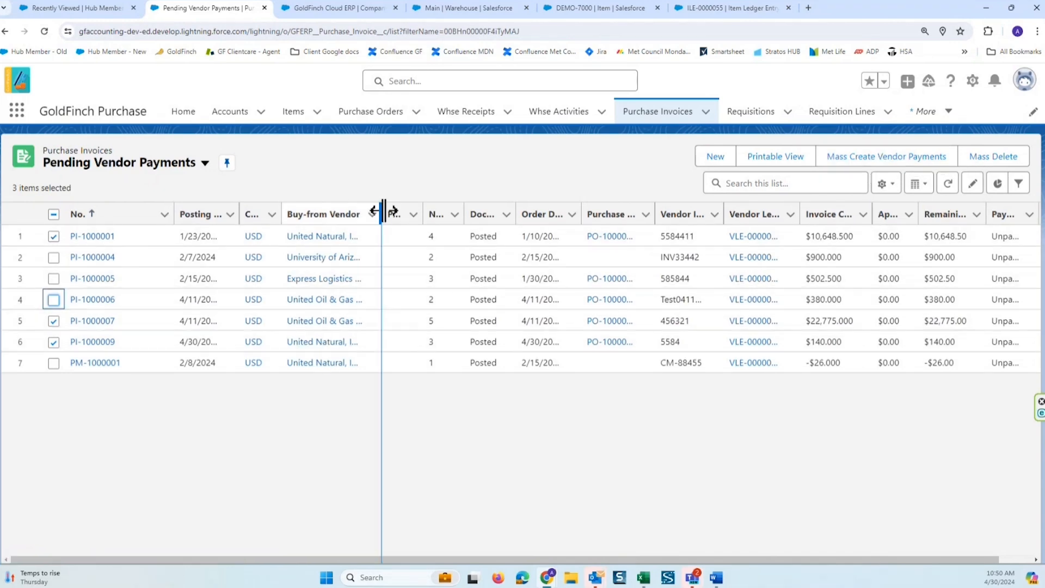
pyautogui.moveTo(381, 214); pyautogui.dragTo(398, 214)
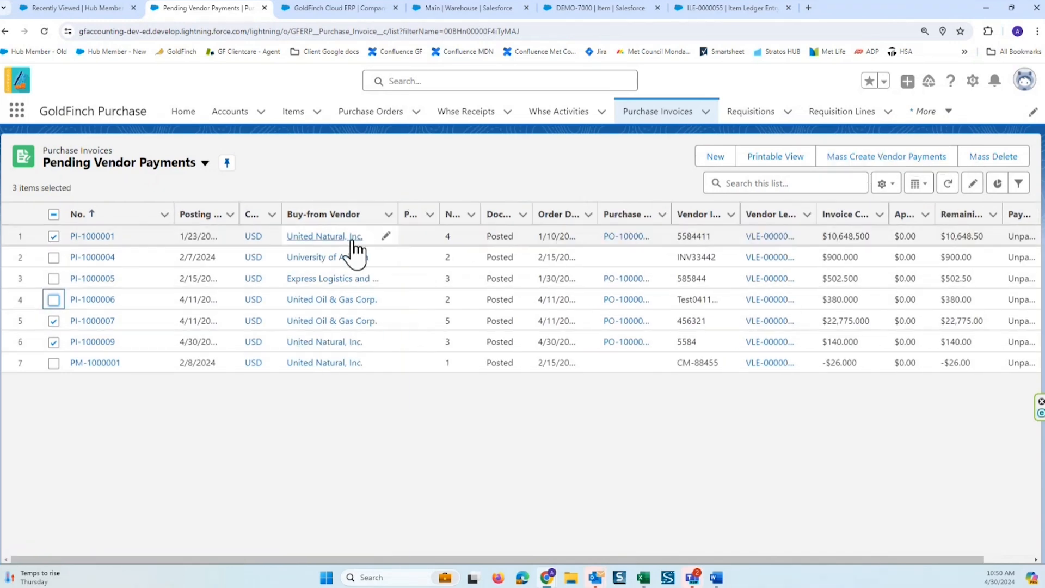
# Mass create vendor payments for the selected invoices, dated 4/30/2024, from 1000-Operating Bank with the Computer Check payment method.
pyautogui.click(882, 156)
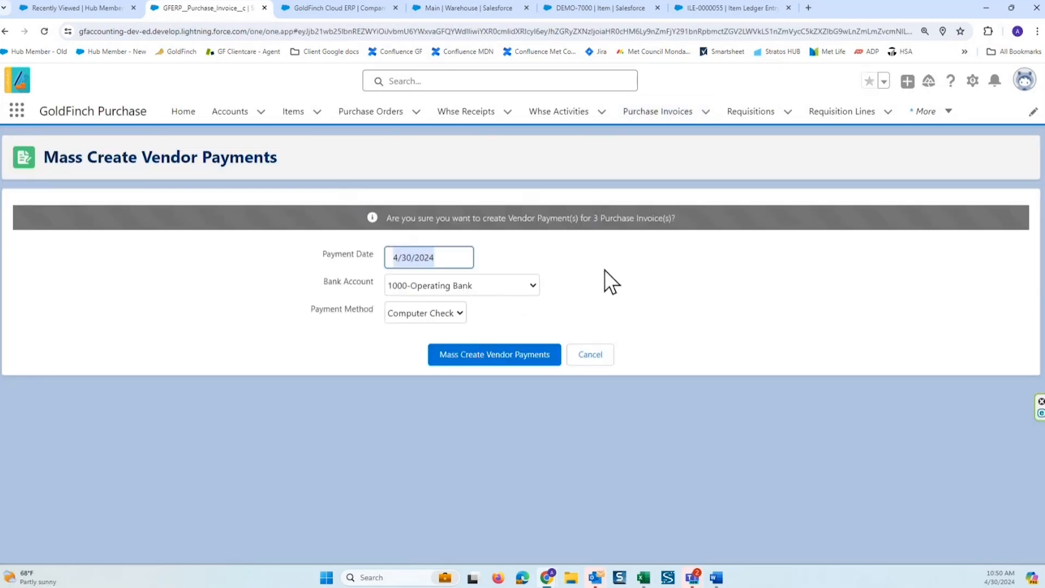
pyautogui.click(498, 289)
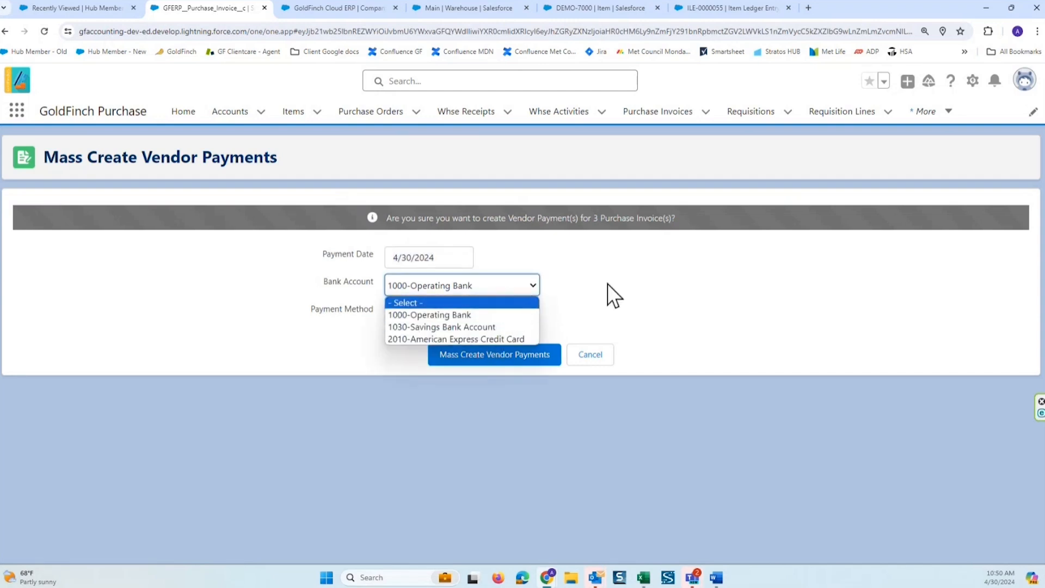
pyautogui.click(466, 313)
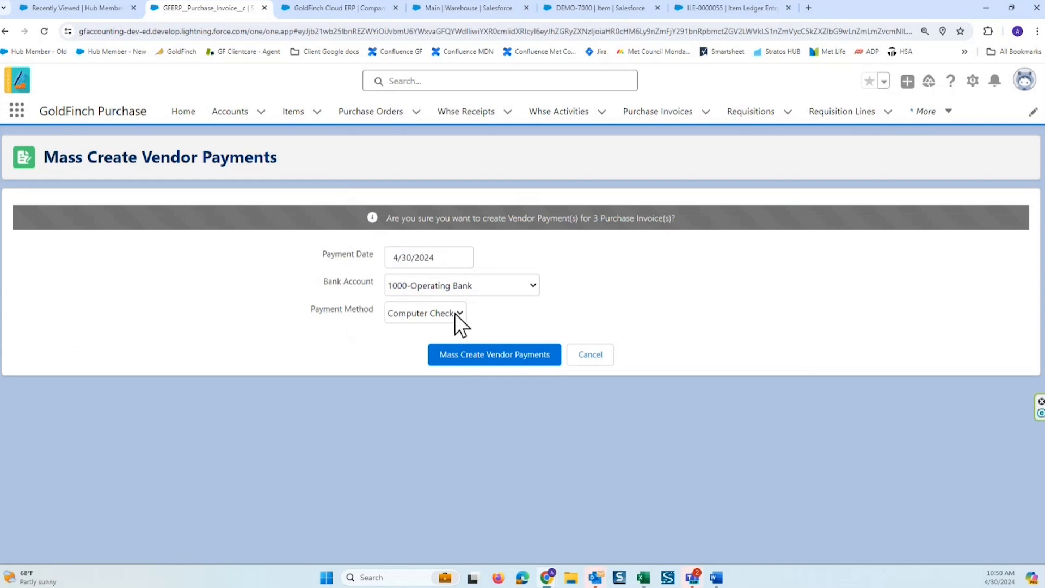
pyautogui.click(454, 312)
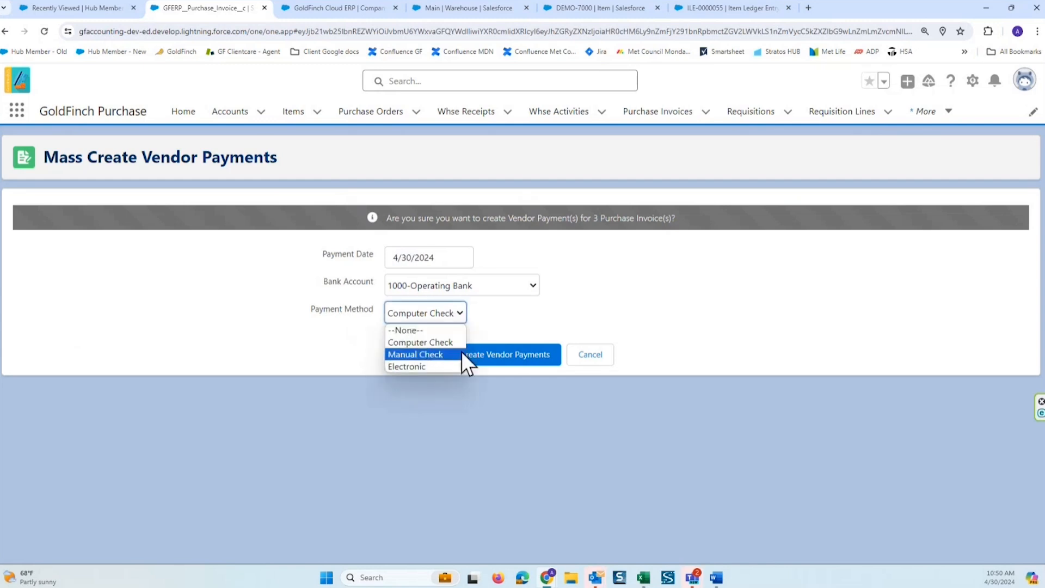
pyautogui.click(524, 305)
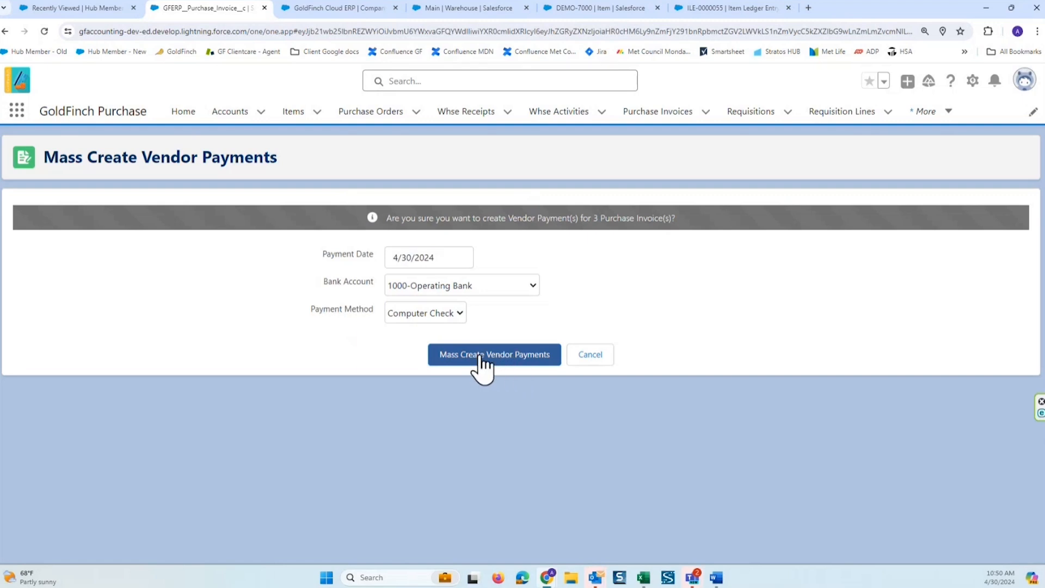
pyautogui.click(480, 357)
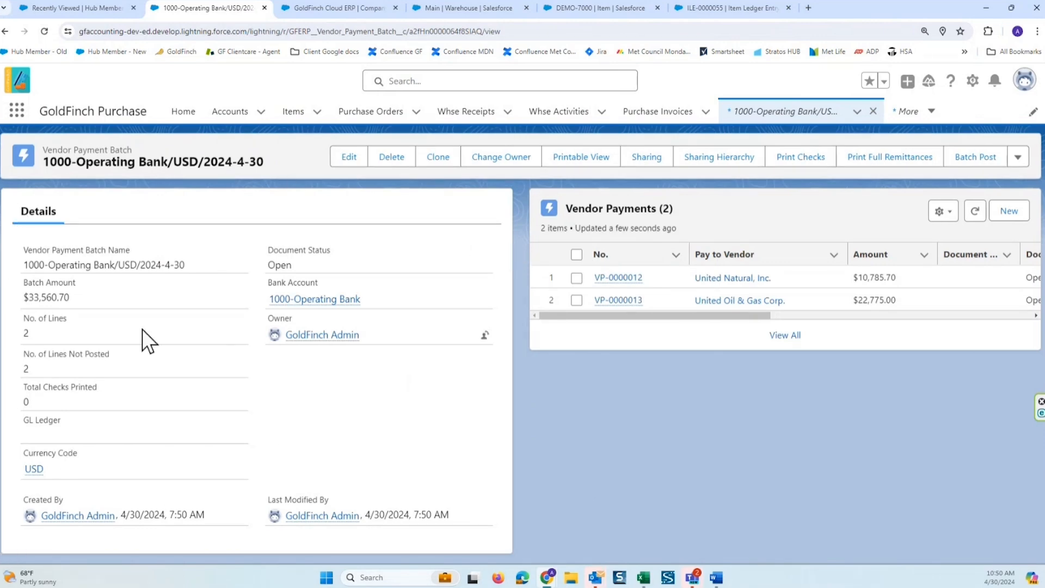
# Check the payment batch's total and each vendor's payment amount, and open the United Natural, Inc. payment.
pyautogui.moveTo(73, 296); pyautogui.dragTo(41, 298)
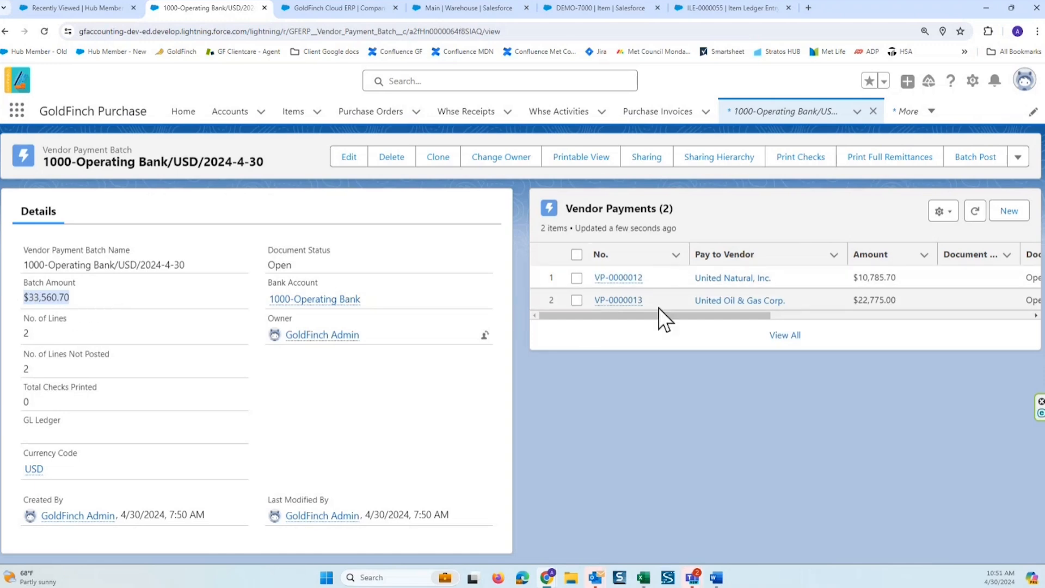
pyautogui.moveTo(668, 316); pyautogui.dragTo(694, 278)
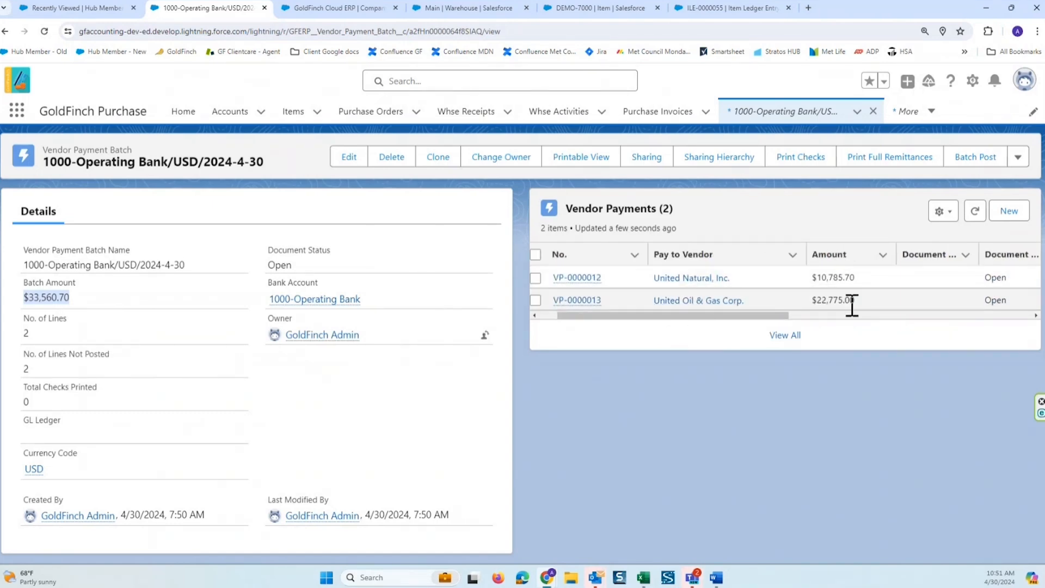
pyautogui.moveTo(760, 315); pyautogui.dragTo(623, 283)
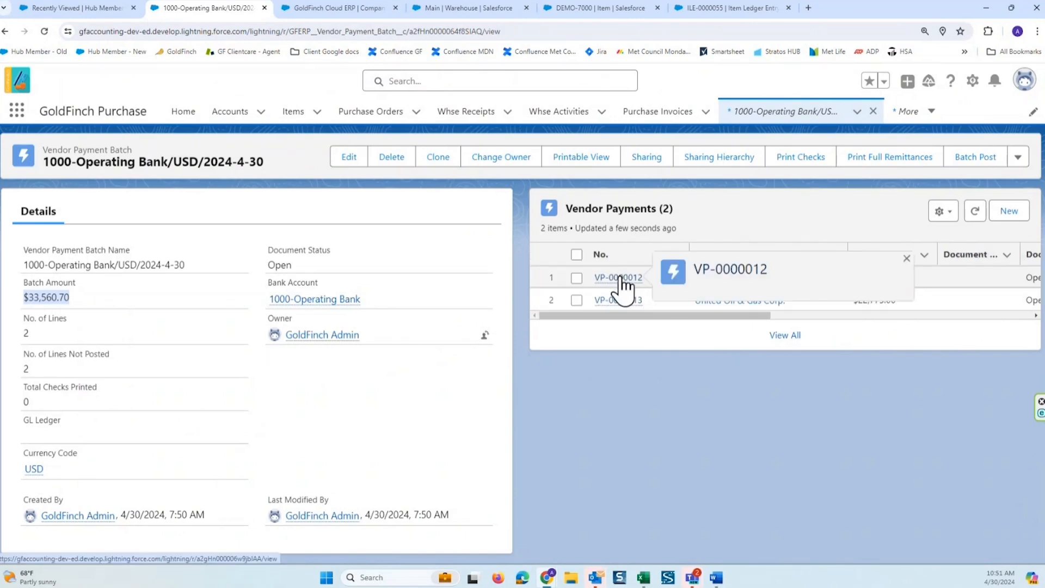
pyautogui.click(619, 278)
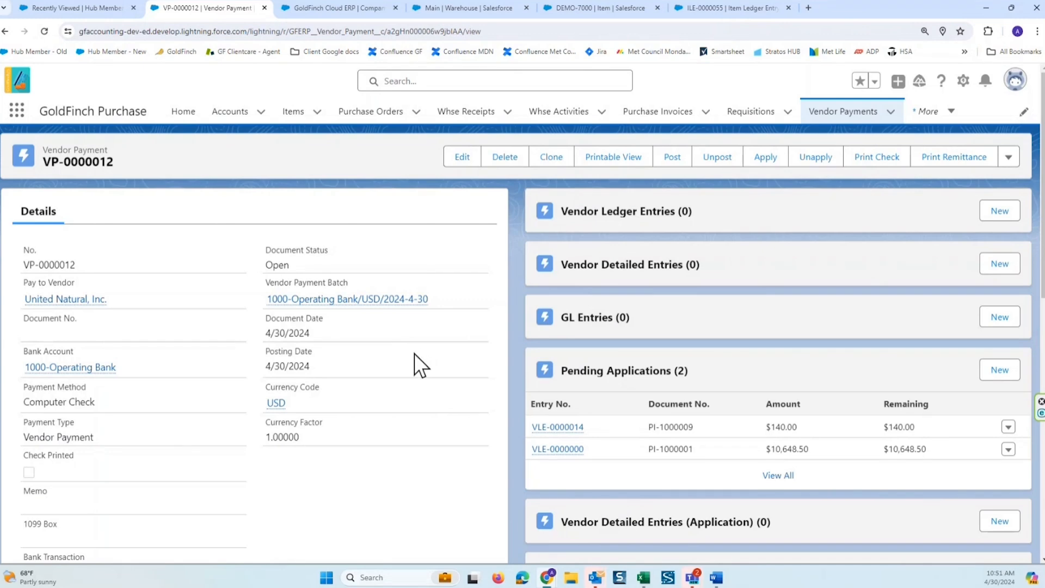
# Return to the 1000-Operating Bank payment batch and print its vendor checks, starting with check number 40067.
pyautogui.scroll(-10, 403, 357)
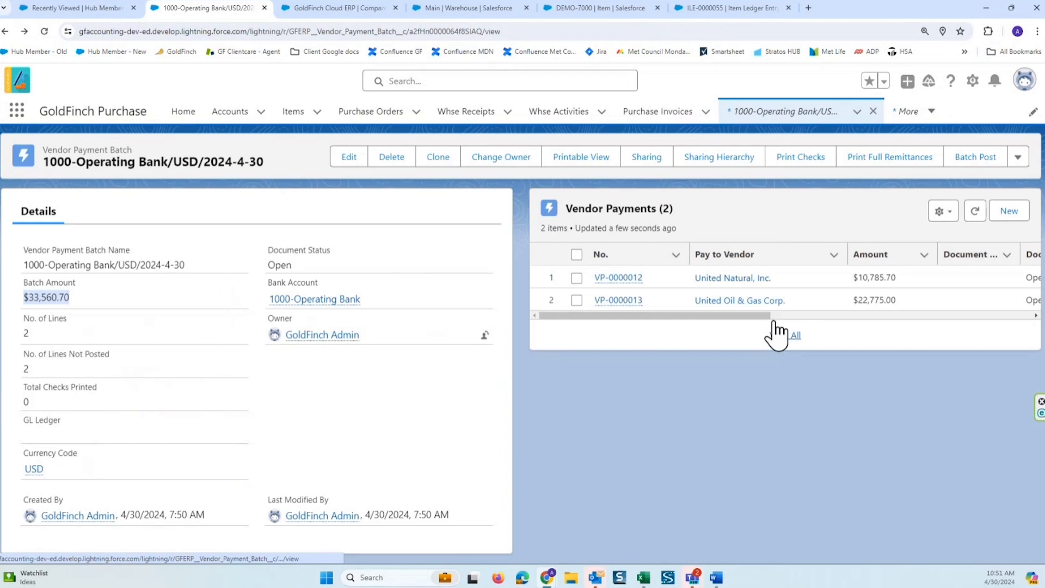
pyautogui.click(788, 163)
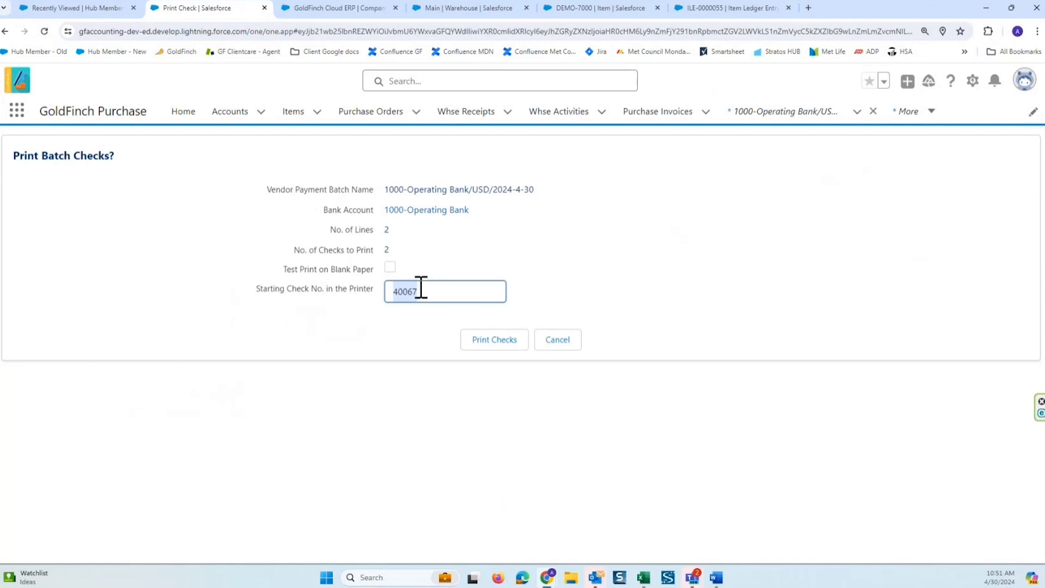
pyautogui.click(486, 348)
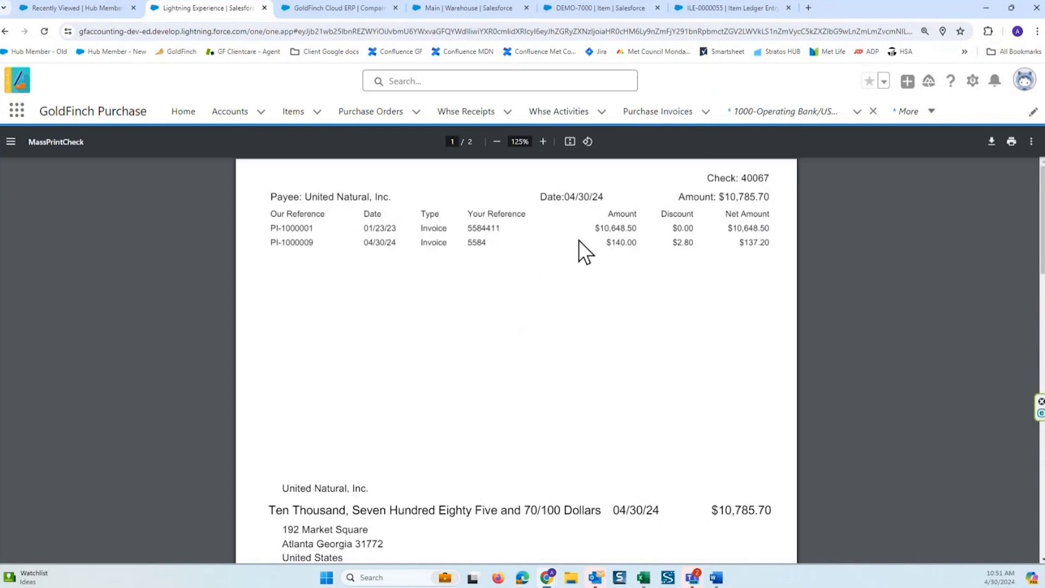
# Review the printed United Natural, Inc. and United Oil & Gas Corp. checks, including the PI-1000009 discount, and return to the payment batch.
pyautogui.moveTo(264, 243); pyautogui.dragTo(362, 242)
pyautogui.moveTo(603, 243); pyautogui.dragTo(694, 243)
pyautogui.click(720, 250)
pyautogui.scroll(-6, 590, 326)
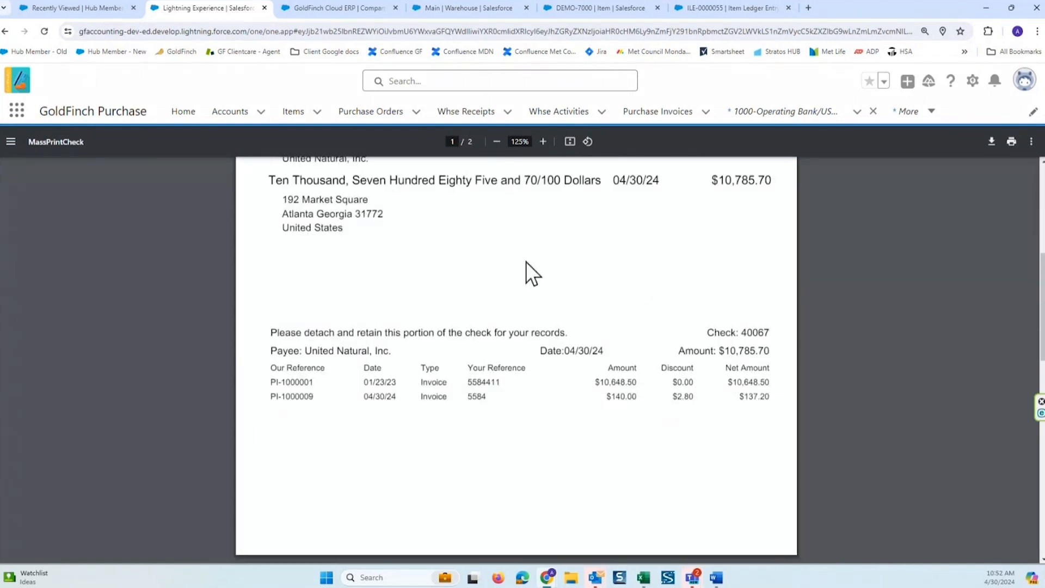
pyautogui.scroll(-6, 565, 285)
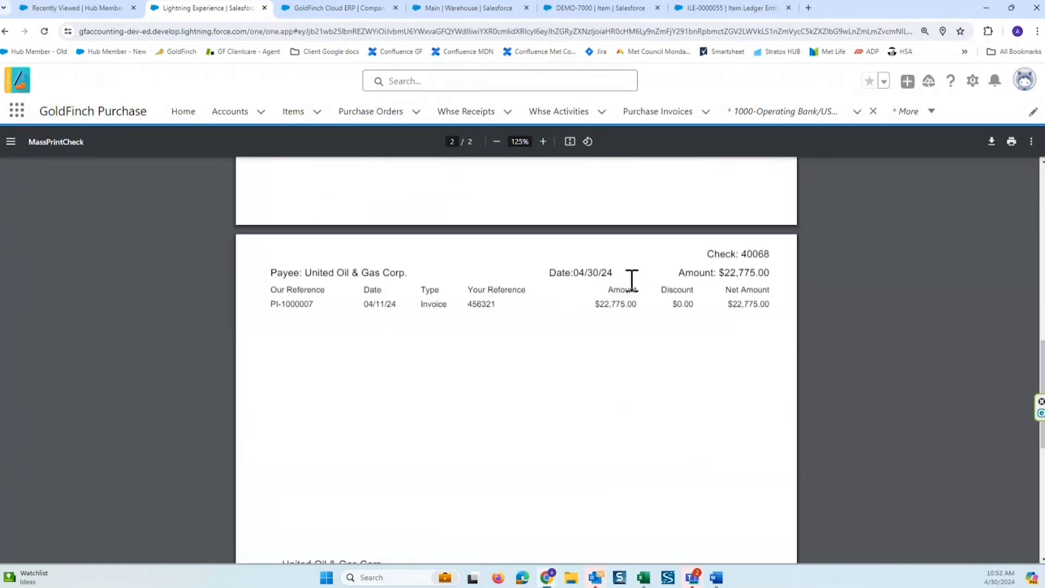
pyautogui.scroll(-4, 631, 280)
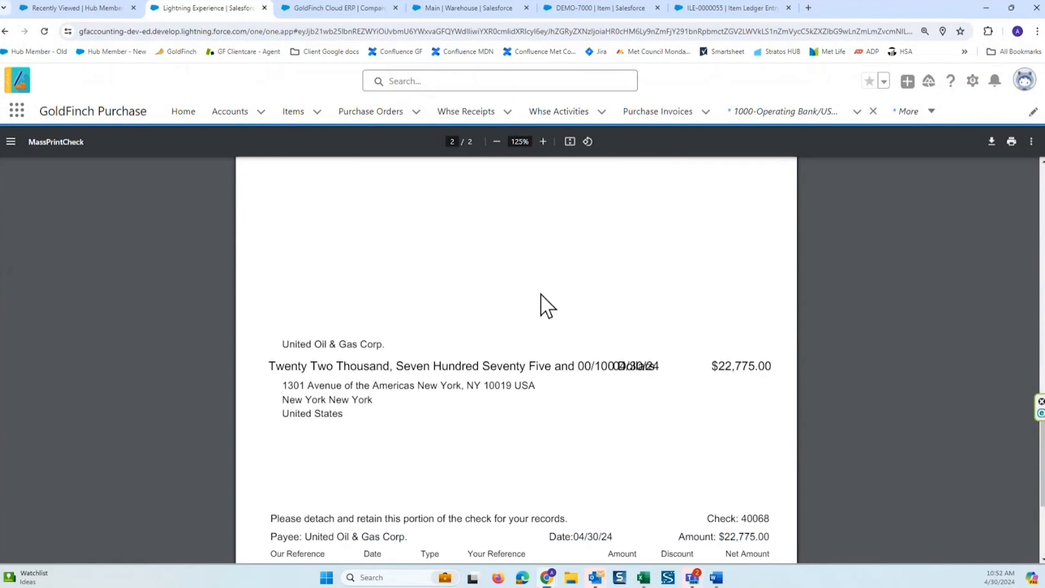
pyautogui.scroll(-3, 541, 297)
pyautogui.scroll(2, 554, 301)
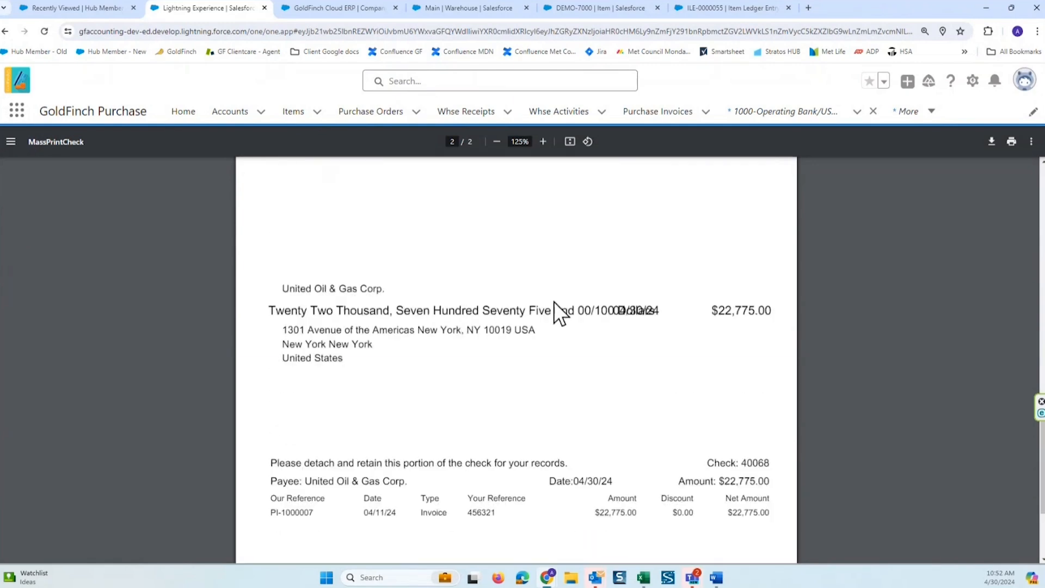
pyautogui.scroll(10, 637, 292)
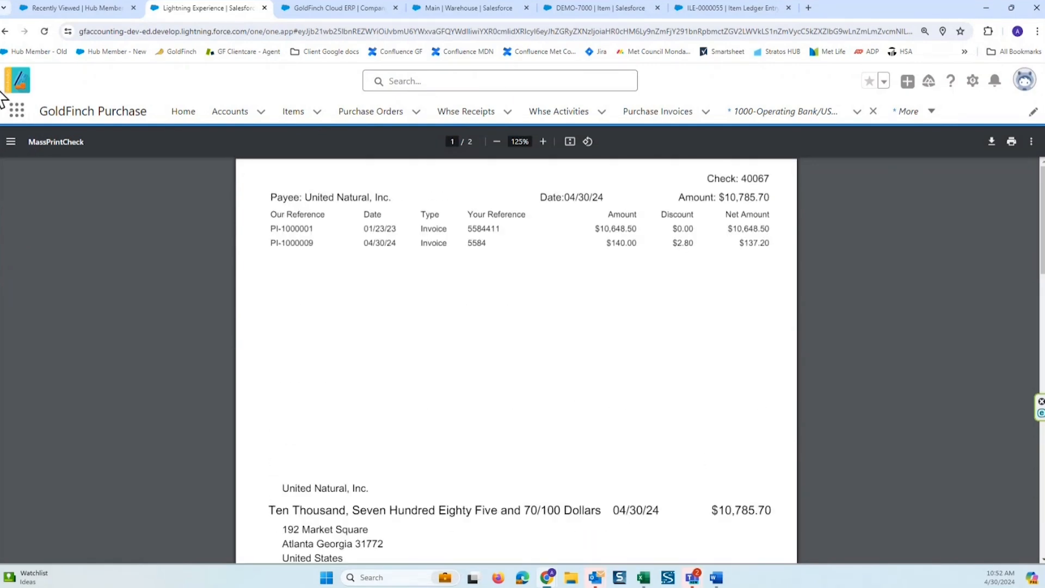
pyautogui.click(6, 31)
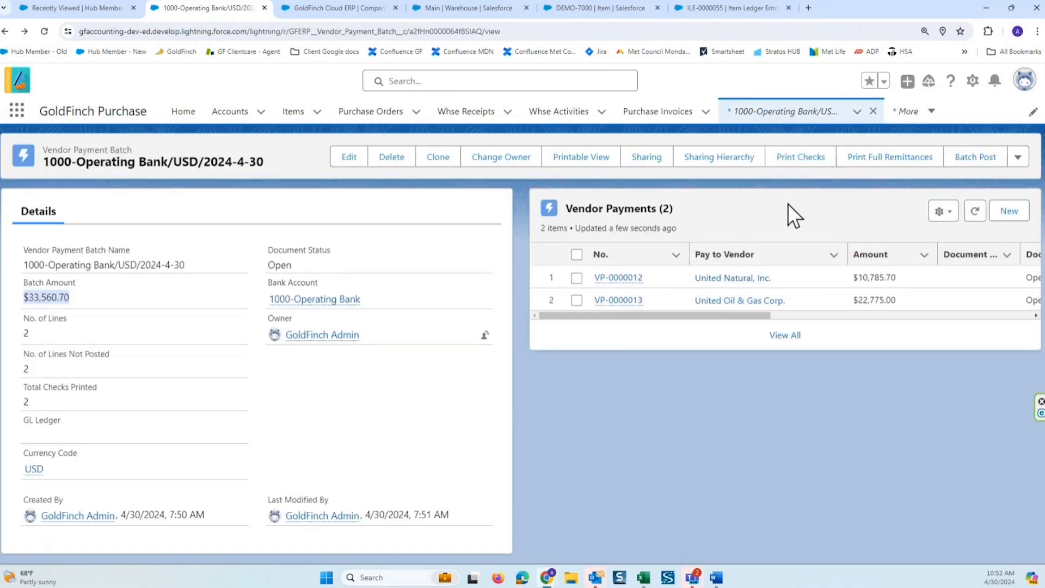
# Print the full remittances for the payment batch, review both vendors' pages, and return to the batch.
pyautogui.click(876, 161)
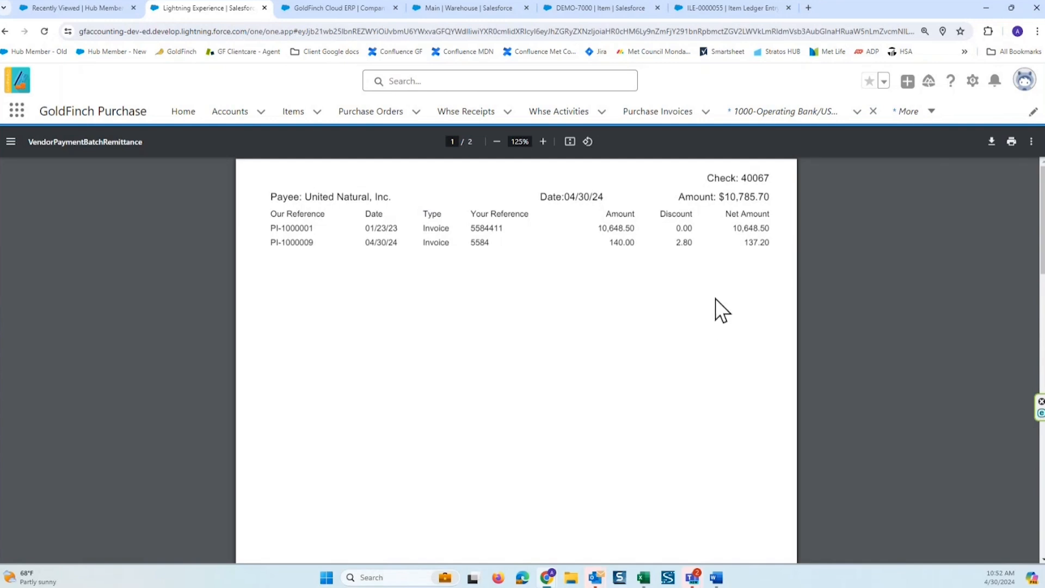
pyautogui.scroll(-10, 682, 328)
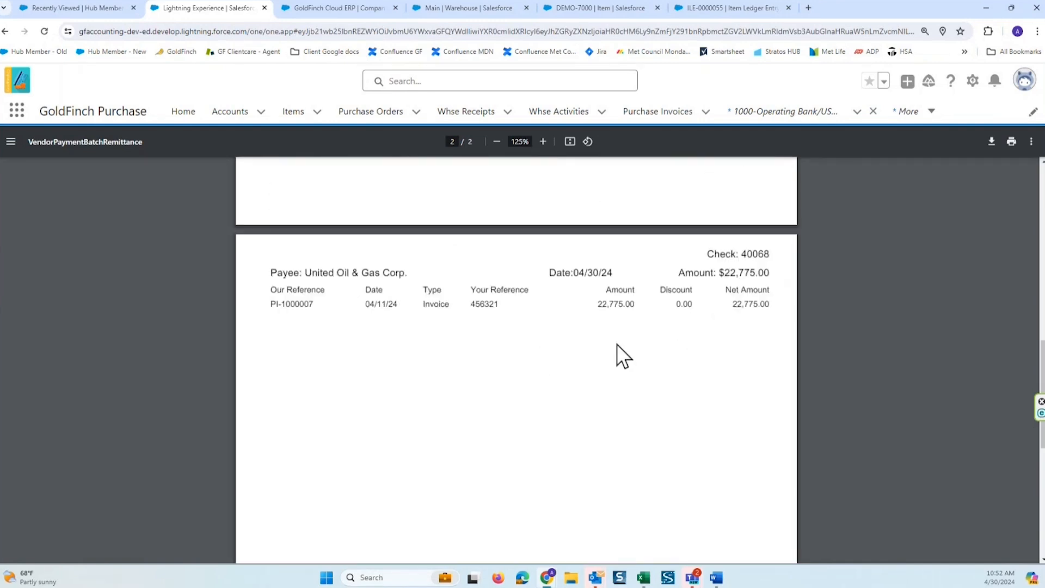
pyautogui.scroll(-2, 616, 344)
pyautogui.scroll(8, 616, 344)
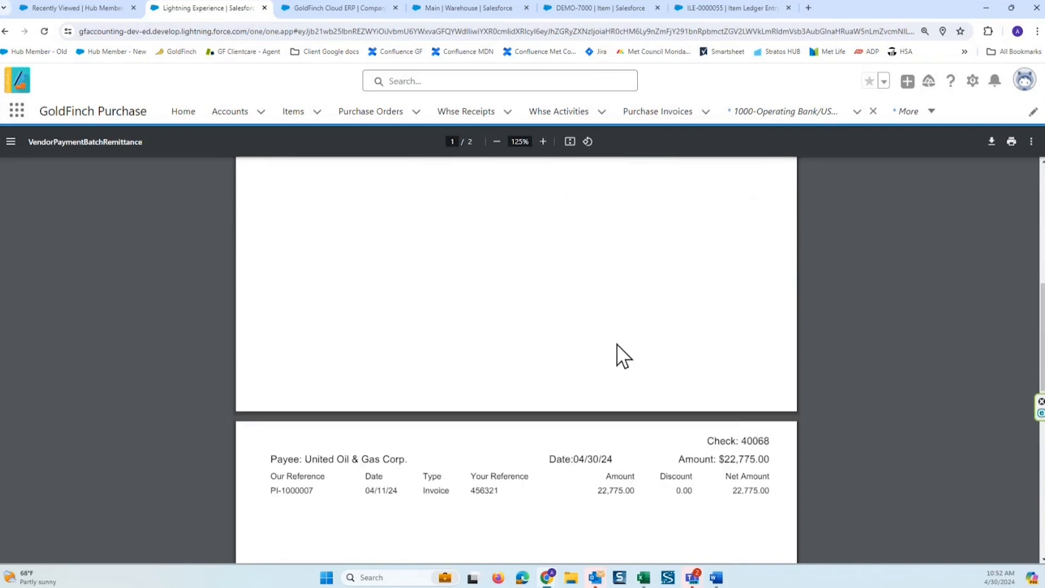
pyautogui.click(5, 32)
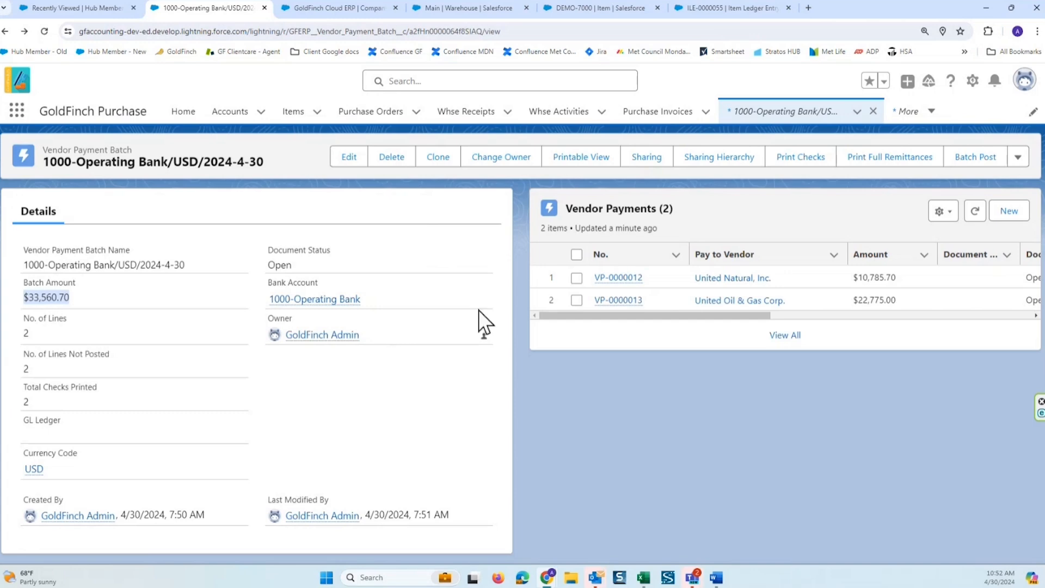
# Batch post the United Natural, Inc. and United Oil & Gas Corp. vendor payments.
pyautogui.click(972, 161)
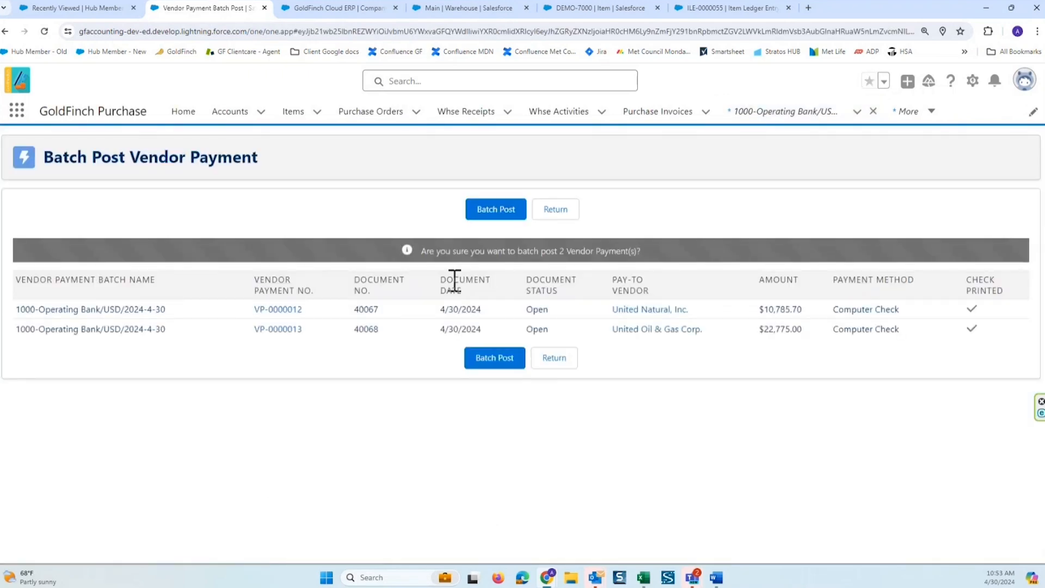
pyautogui.click(494, 357)
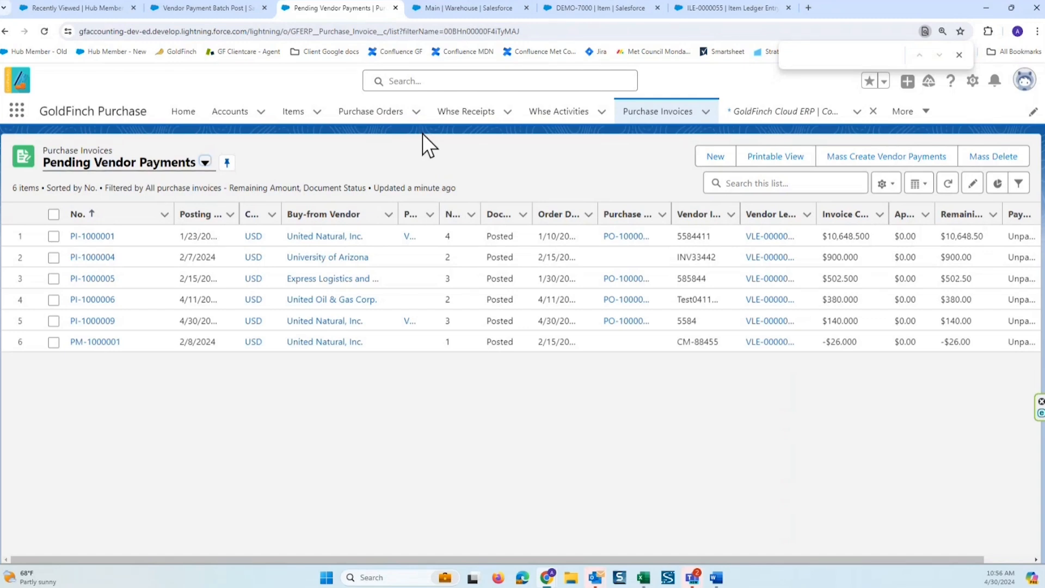
# Switch to the GoldFinch Inventory app and start a new item journal.
pyautogui.click(17, 111)
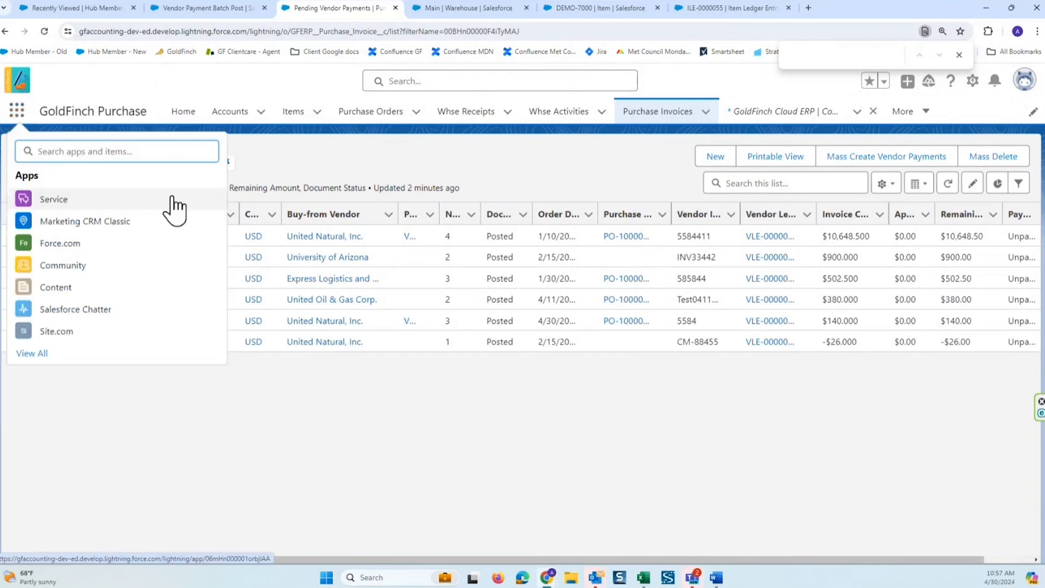
pyautogui.write('invent')
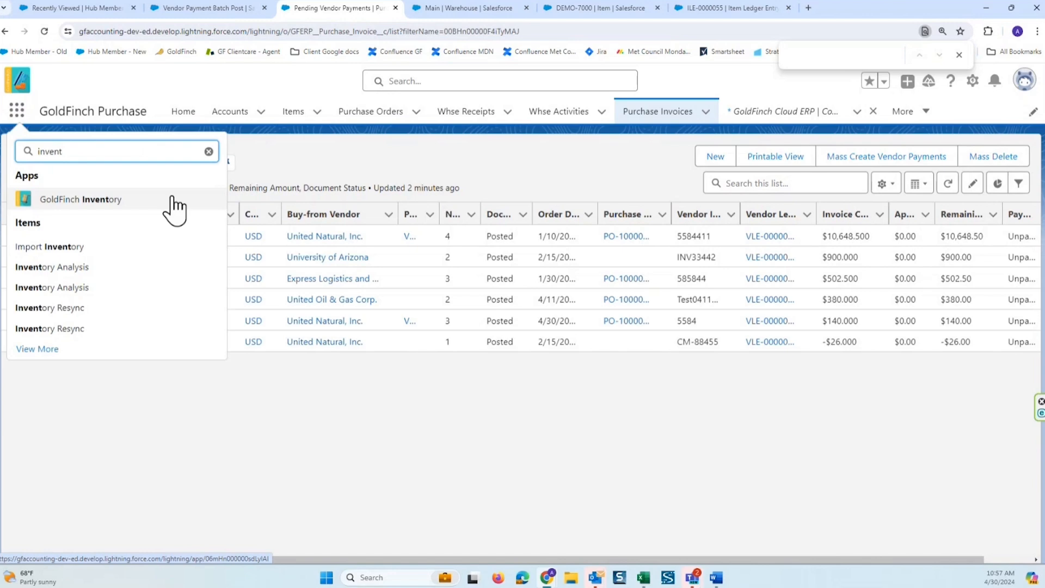
pyautogui.click(105, 203)
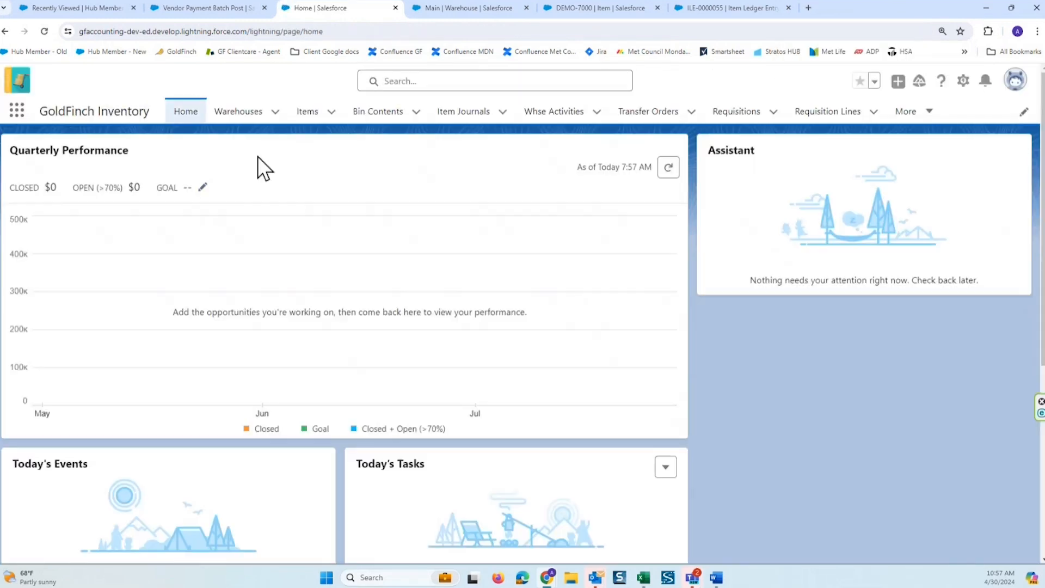
pyautogui.click(467, 125)
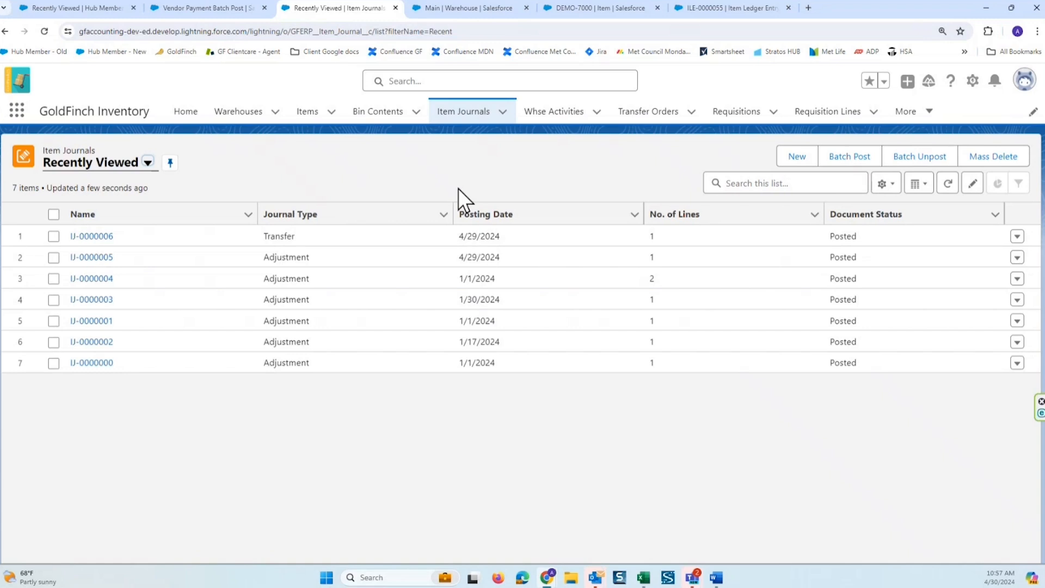
pyautogui.click(799, 161)
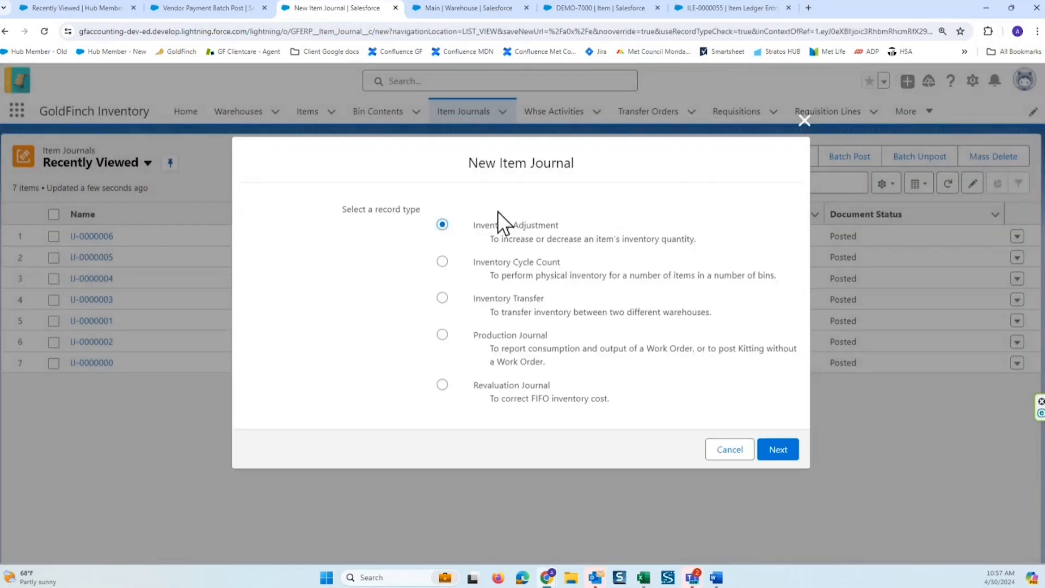
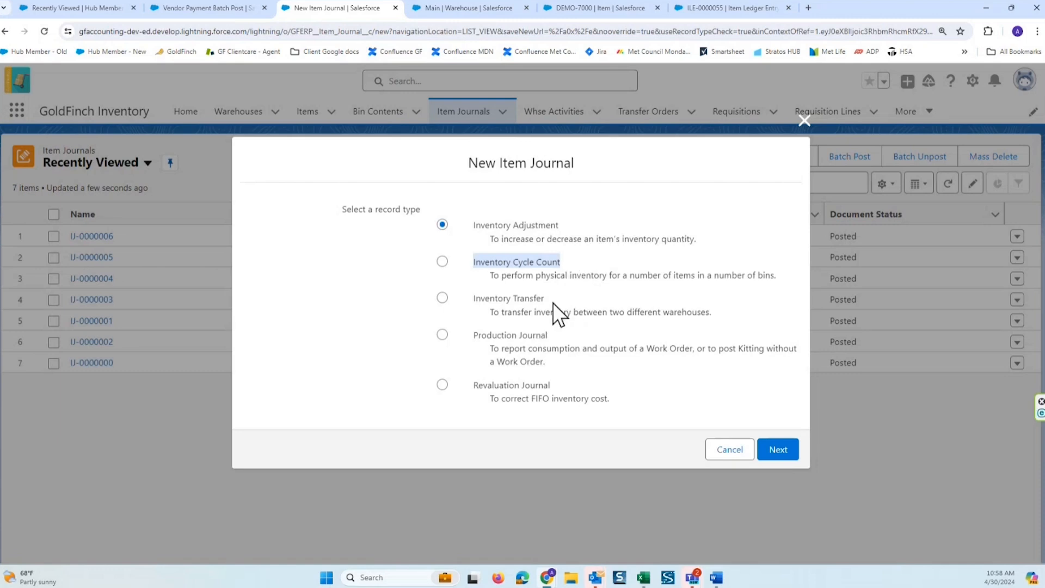
# Look over the Inventory Transfer, Production Journal and Revaluation Journal record types for the new item journal.
pyautogui.click(521, 300)
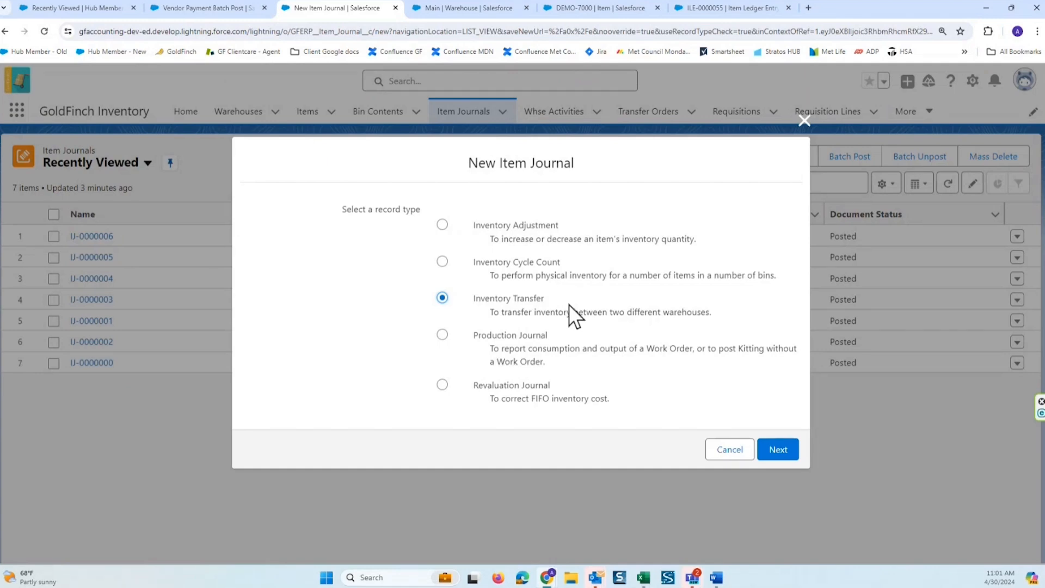
pyautogui.click(552, 333)
pyautogui.moveTo(555, 333); pyautogui.dragTo(457, 337)
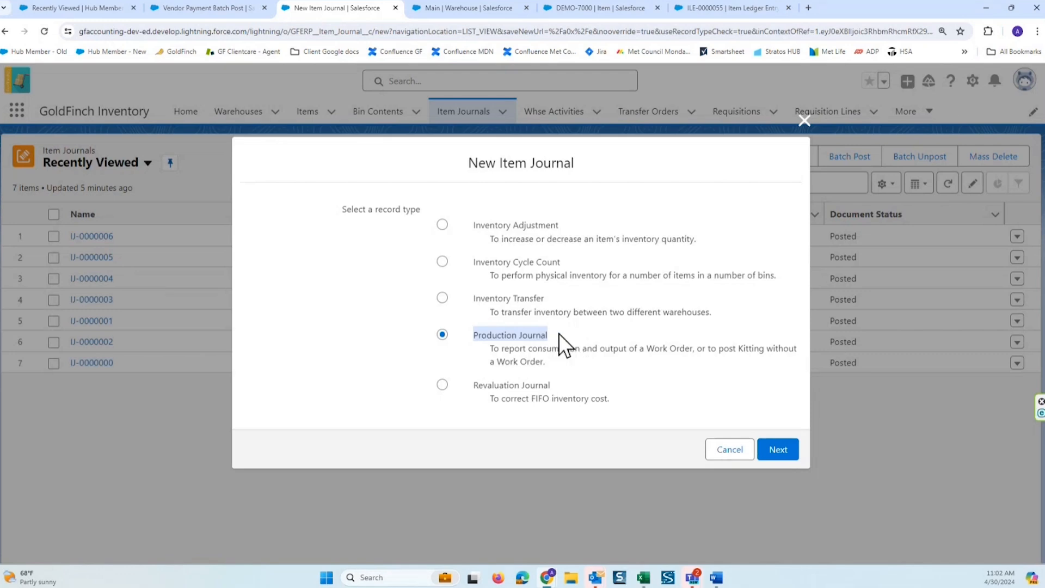
pyautogui.tripleClick(564, 388)
pyautogui.click(552, 385)
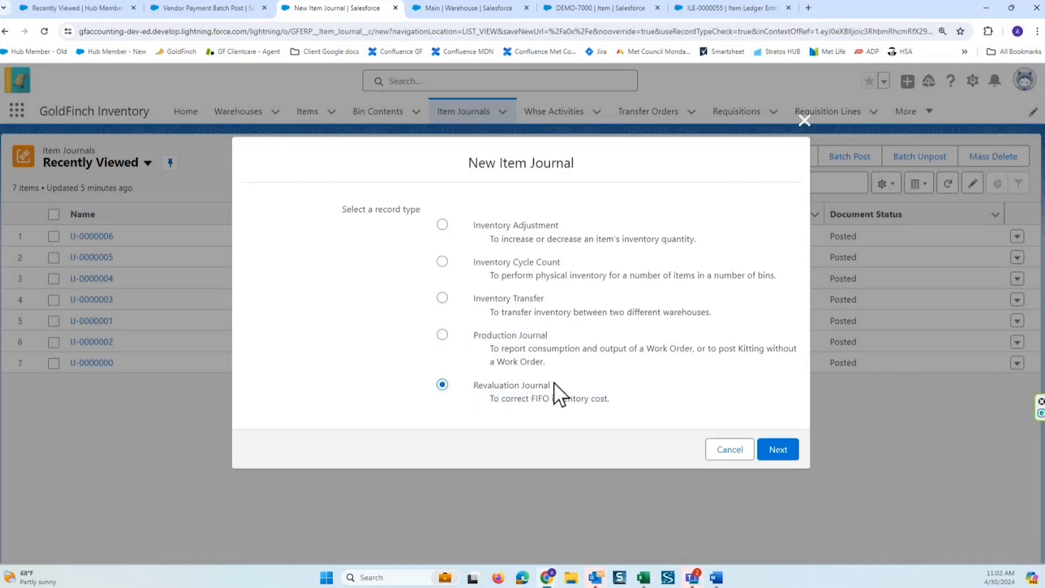
pyautogui.tripleClick(543, 383)
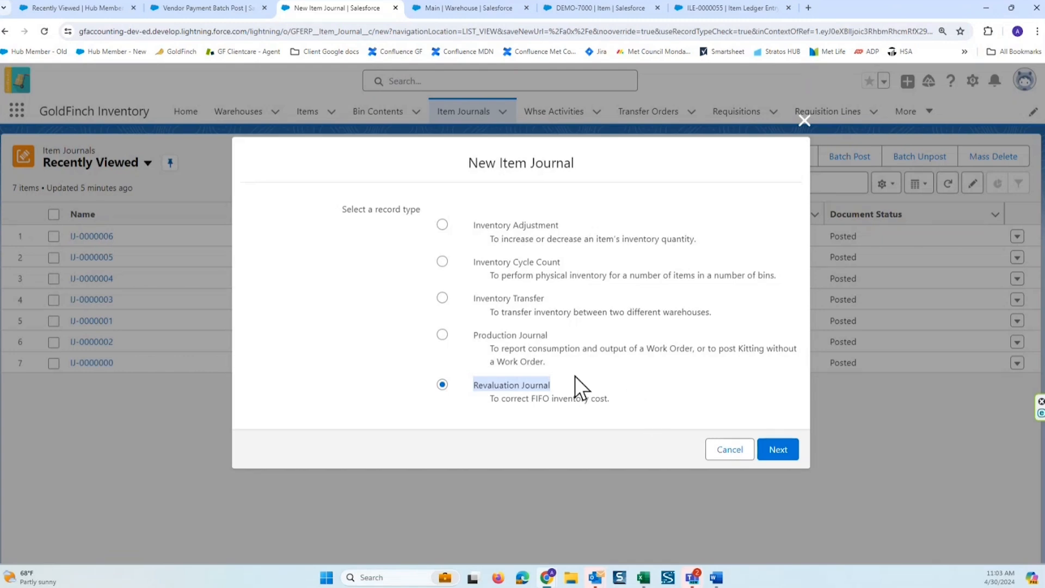
# Choose the Inventory Adjustment record type for the journal and check the available To Bin options, keeping Pick.
pyautogui.click(442, 224)
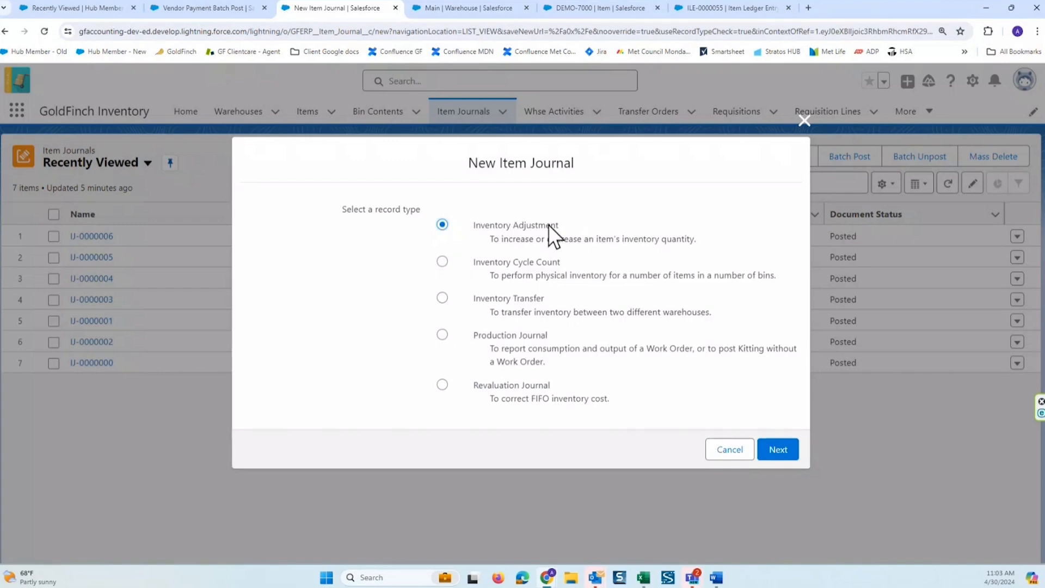
pyautogui.click(778, 450)
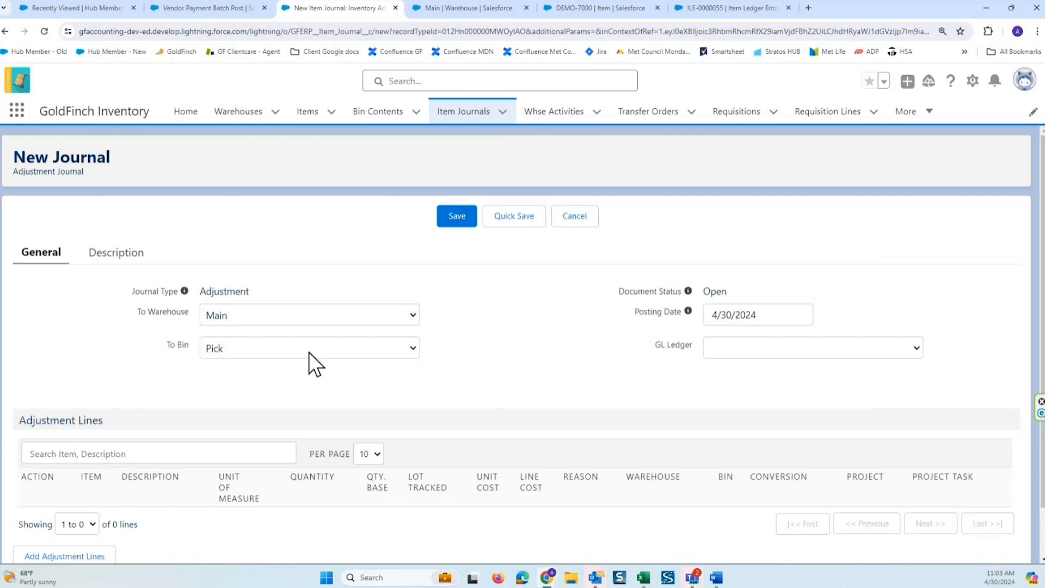
pyautogui.scroll(-1, 309, 351)
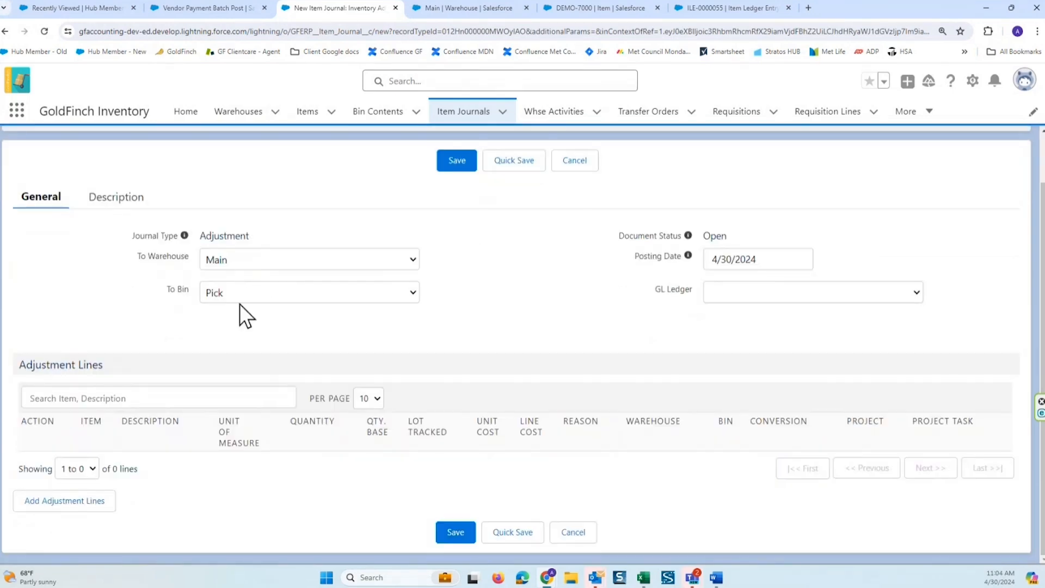
pyautogui.click(247, 291)
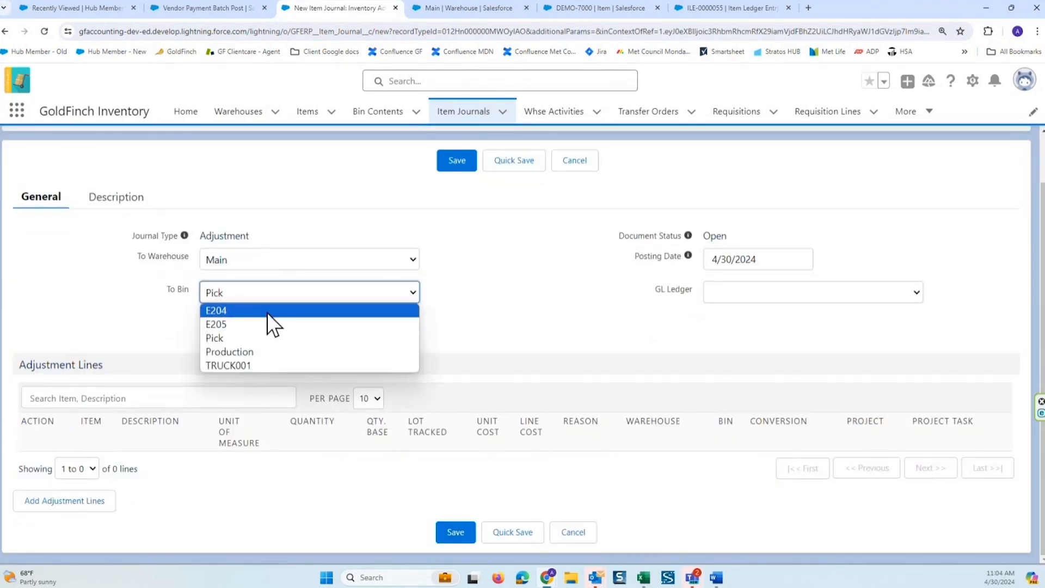
pyautogui.click(147, 305)
# Add adjustment lines to the journal and choose the Chocolate Cake demo item on the first line.
pyautogui.click(68, 504)
pyautogui.scroll(-2, 221, 339)
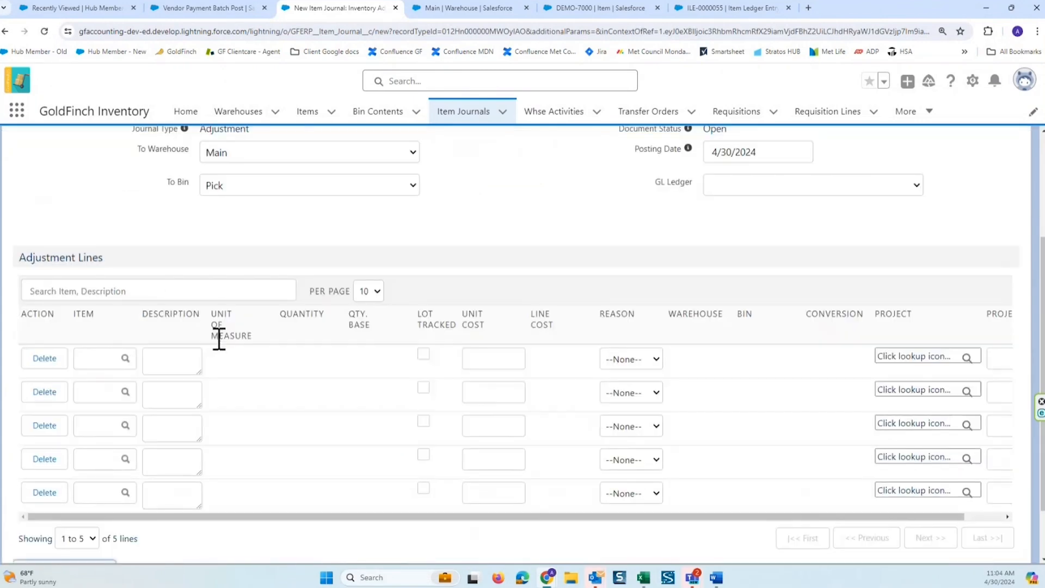
pyautogui.click(109, 362)
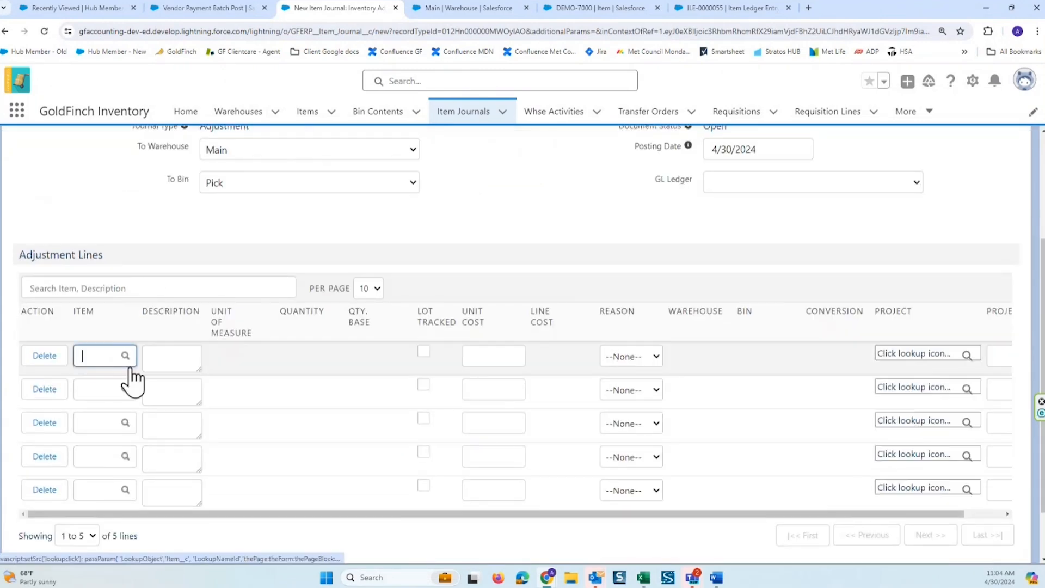
pyautogui.write('demo')
pyautogui.click(165, 389)
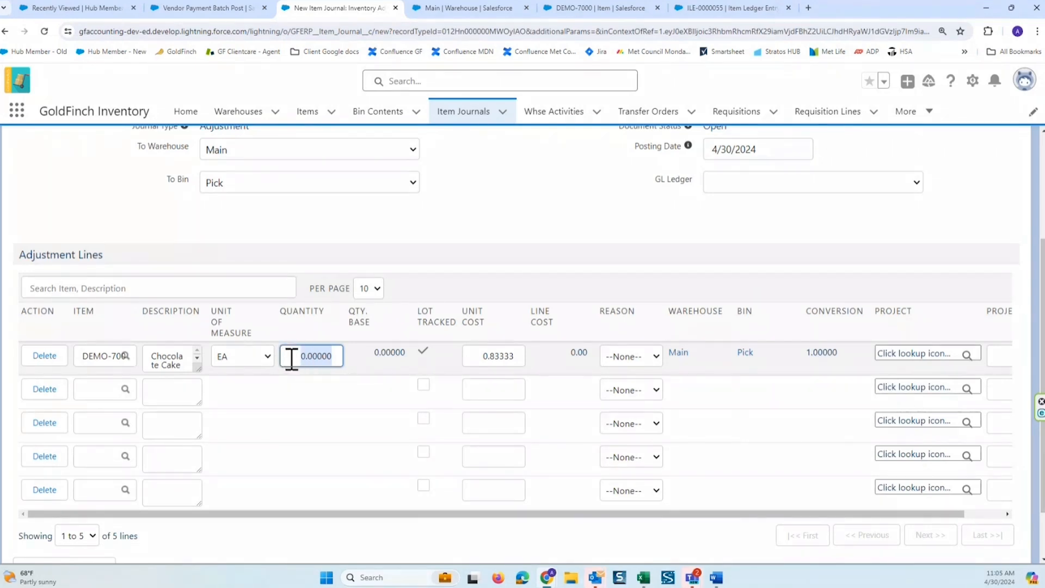
# Set the Chocolate Cake adjustment line's quantity to -1 and keep EA as the unit of measure.
pyautogui.write('-')
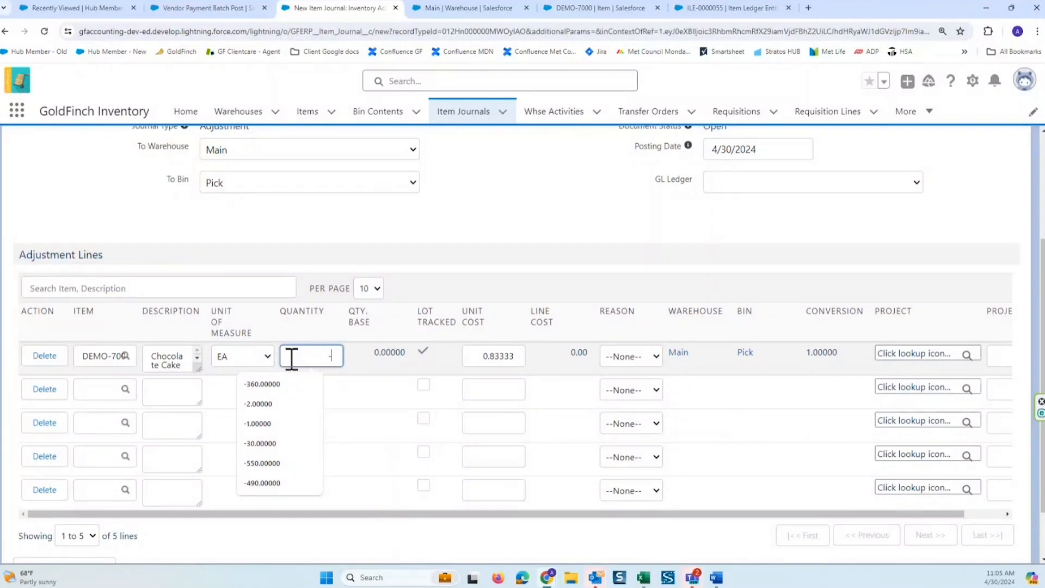
pyautogui.write('1')
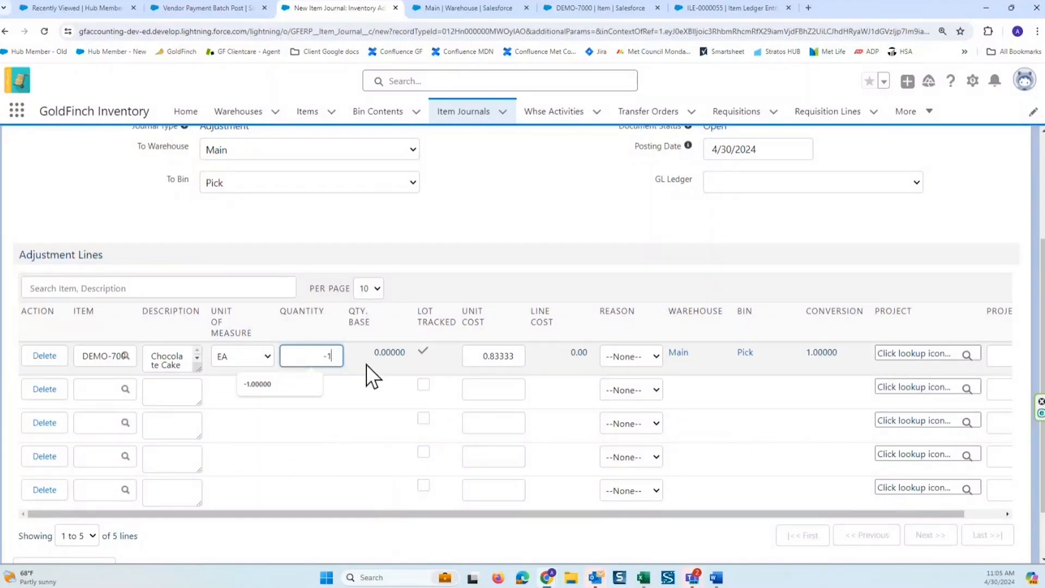
pyautogui.click(274, 383)
pyautogui.click(256, 356)
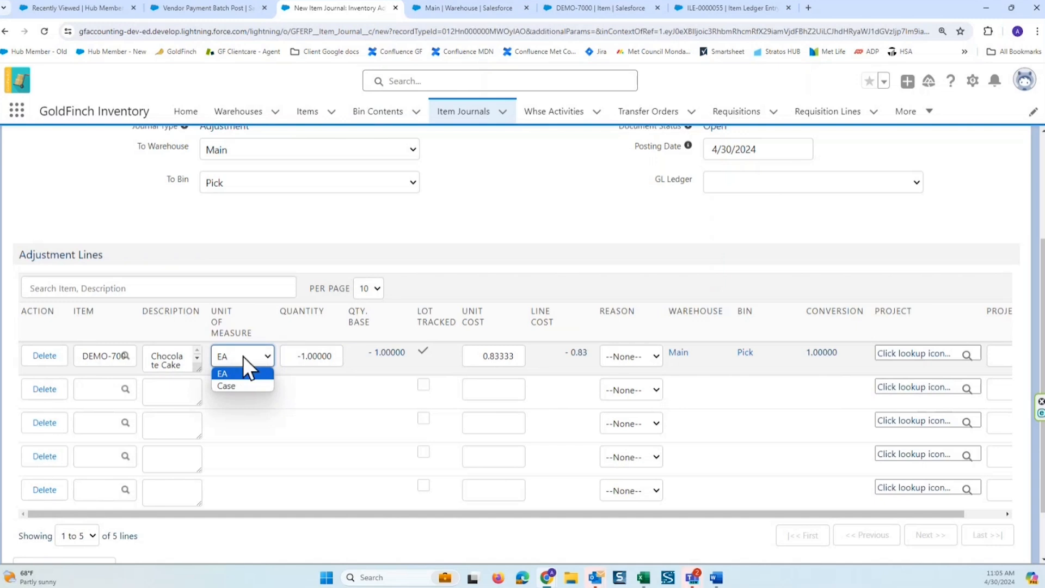
pyautogui.click(357, 354)
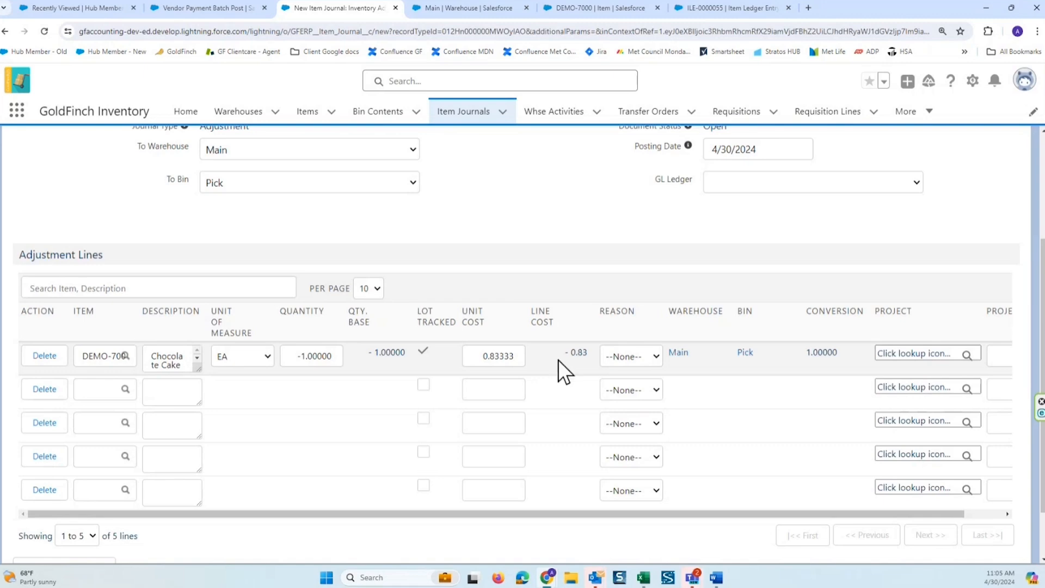
# Set the adjustment line's reason to Breakages and save the item journal.
pyautogui.click(655, 357)
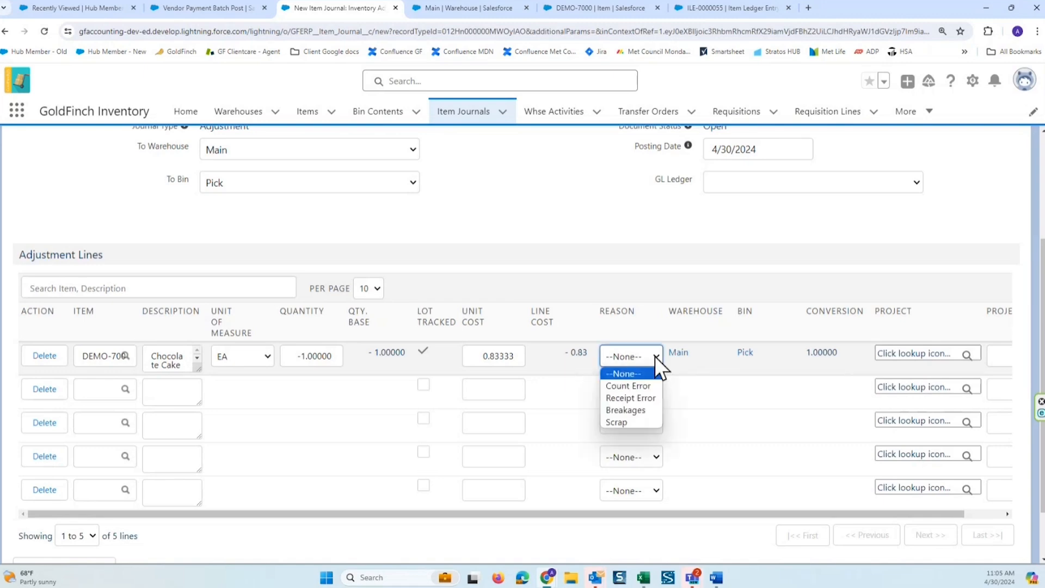
pyautogui.click(639, 409)
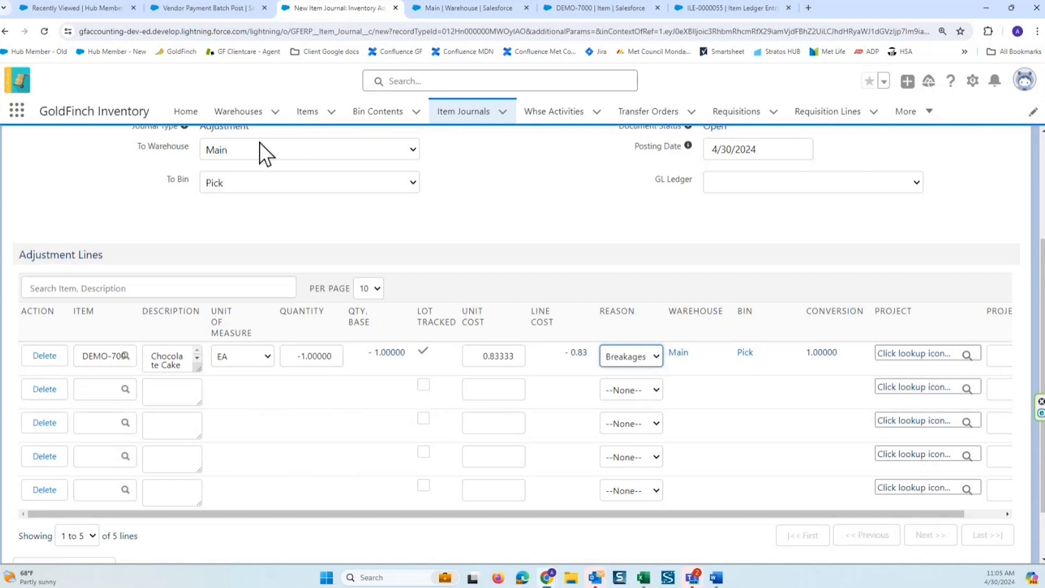
pyautogui.scroll(-1, 480, 262)
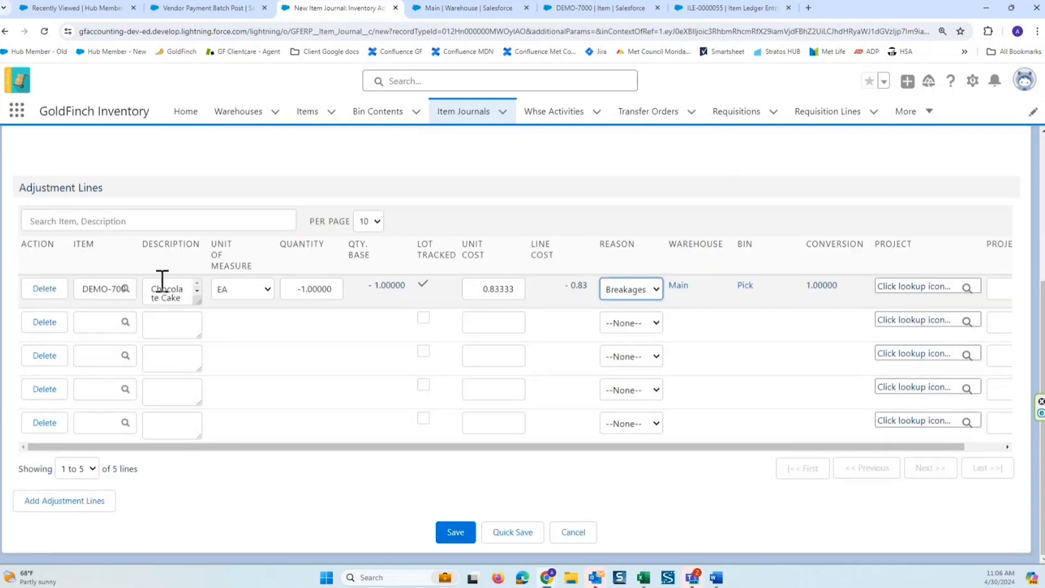
pyautogui.click(449, 532)
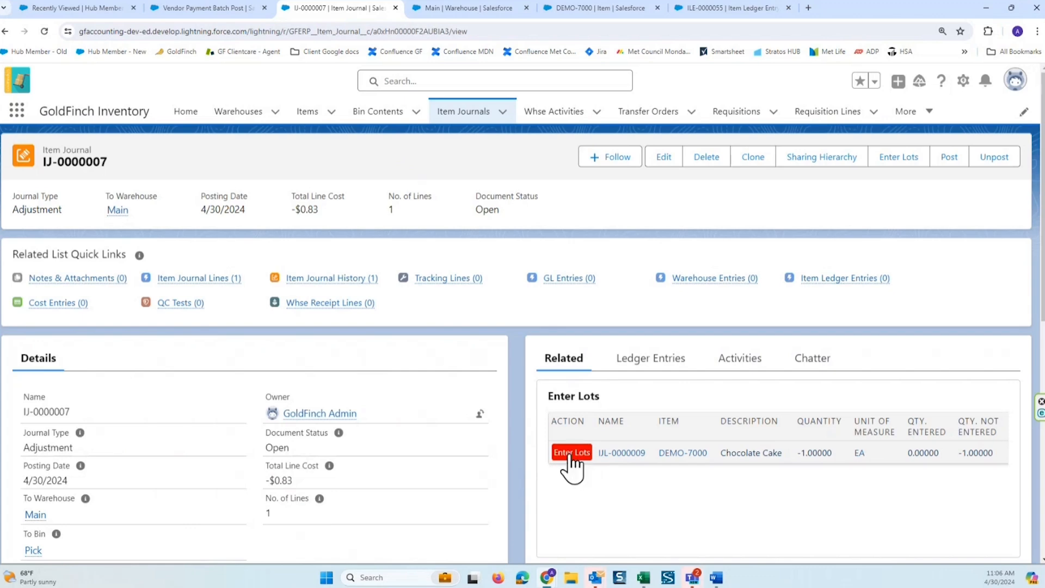
# Enter the tracking line for the Chocolate Cake adjustment with item lot 01110ABC and quantity -1, and save it.
pyautogui.click(901, 158)
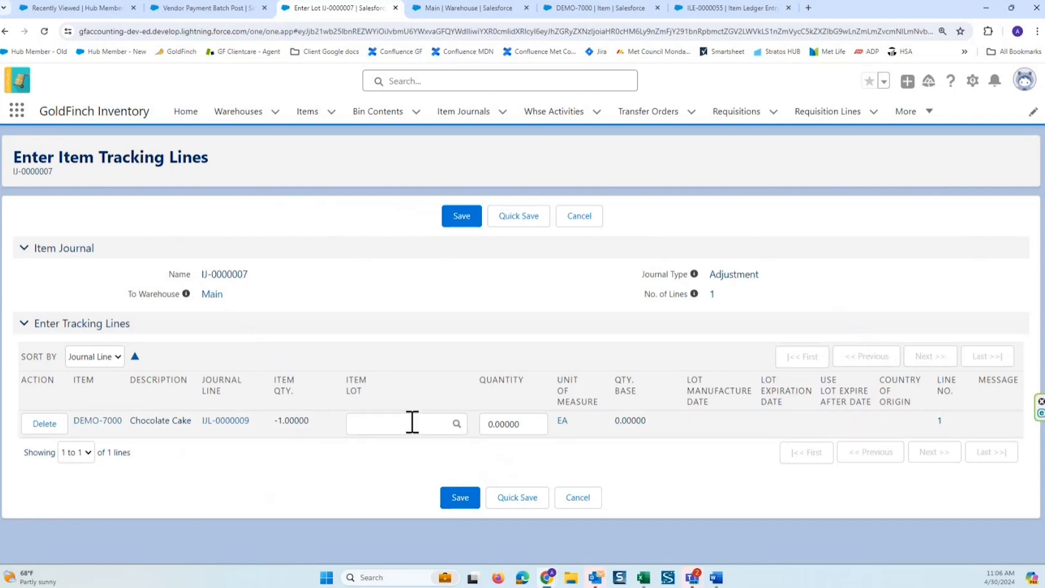
pyautogui.click(456, 423)
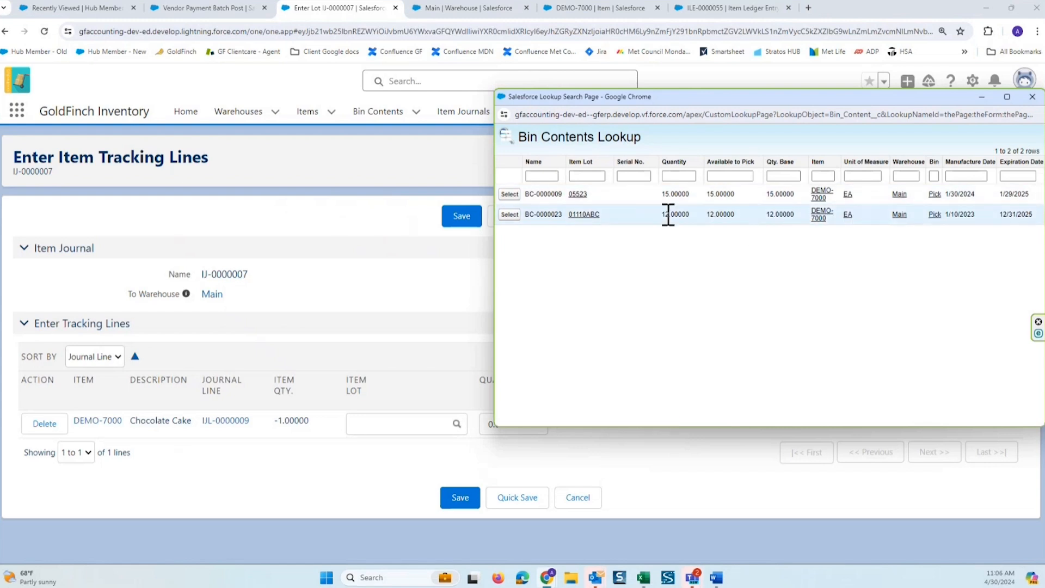
pyautogui.click(519, 215)
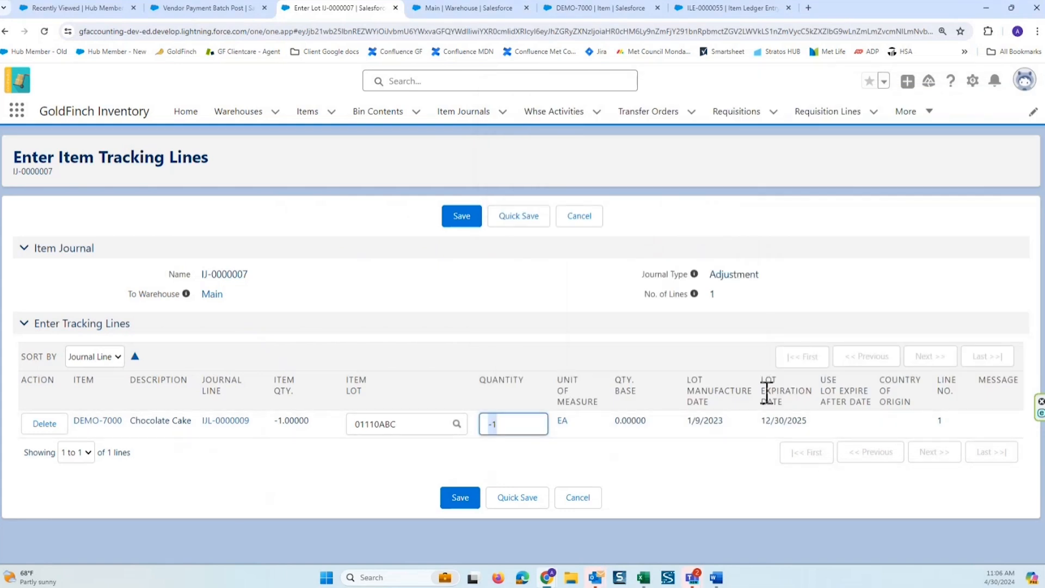
pyautogui.click(460, 220)
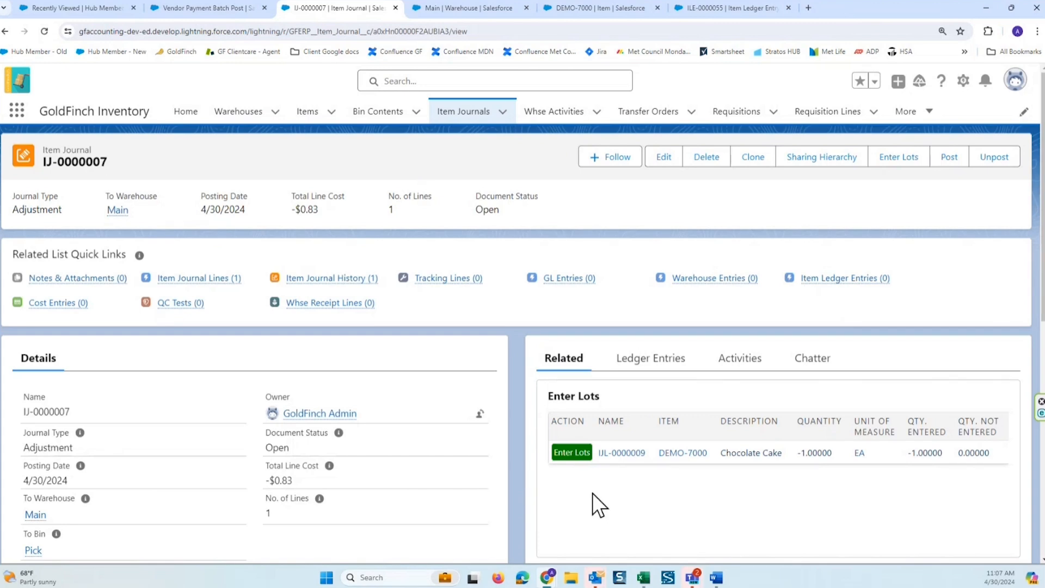
# Post the inventory adjustment item journal.
pyautogui.scroll(-2, 592, 491)
pyautogui.scroll(2, 594, 398)
pyautogui.click(660, 169)
pyautogui.click(513, 218)
pyautogui.click(949, 160)
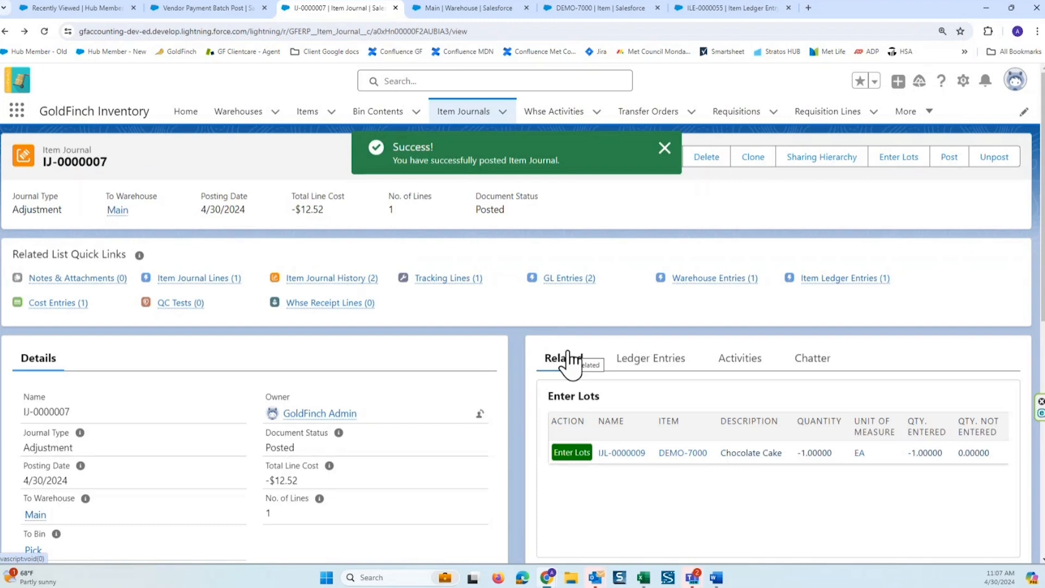
# Review the posted journal's item ledger entries in the full list, including quantity, lot and cost, and return to the journal.
pyautogui.click(643, 359)
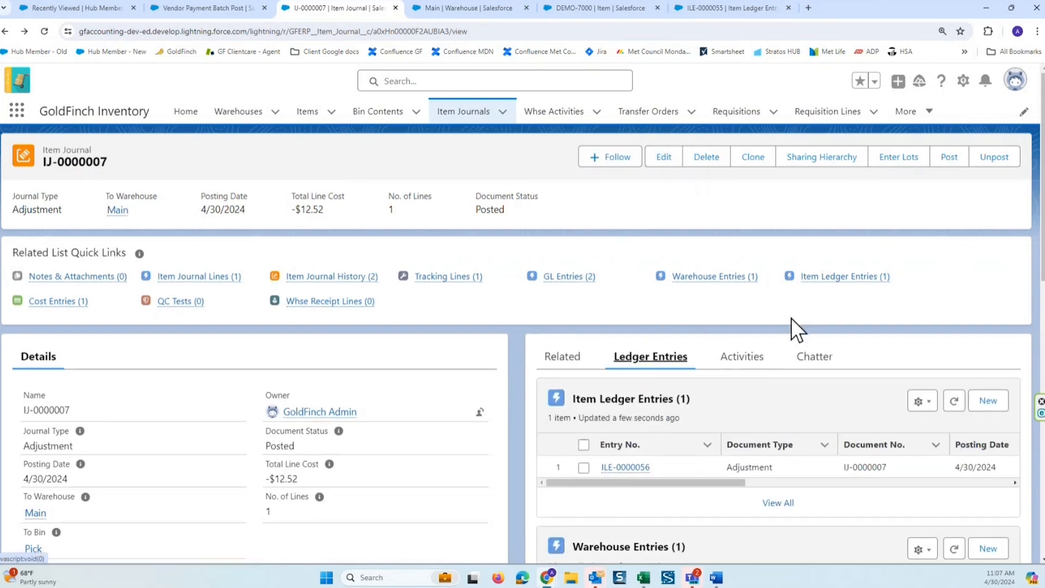
pyautogui.scroll(-2, 791, 318)
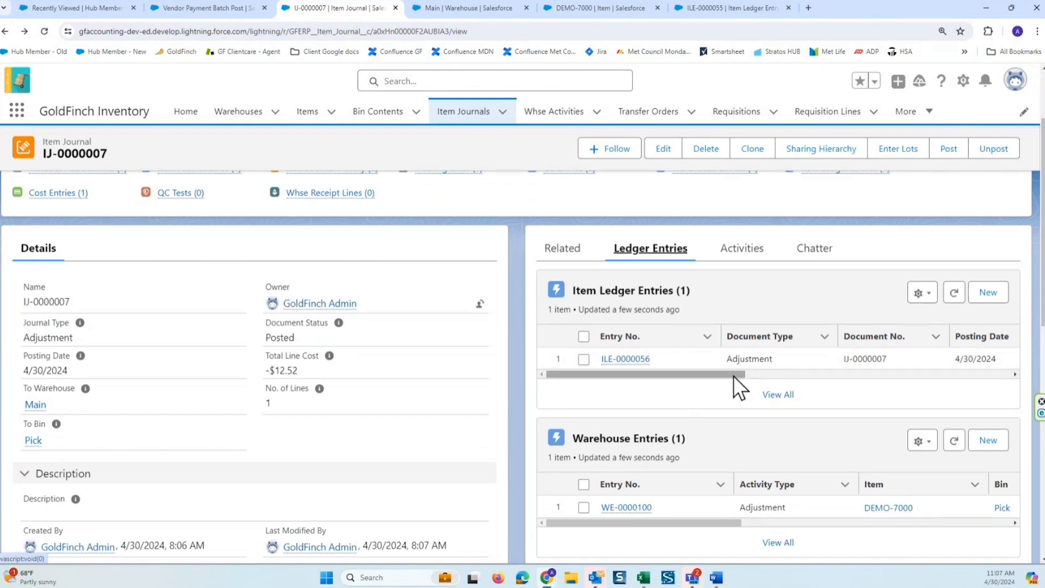
pyautogui.moveTo(733, 376); pyautogui.dragTo(867, 374)
pyautogui.click(770, 397)
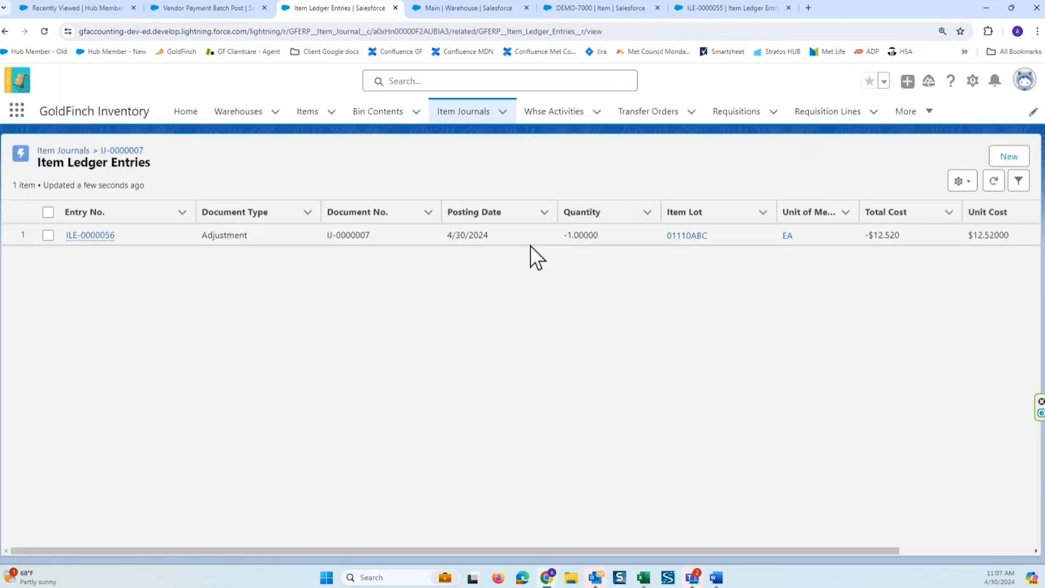
pyautogui.click(582, 215)
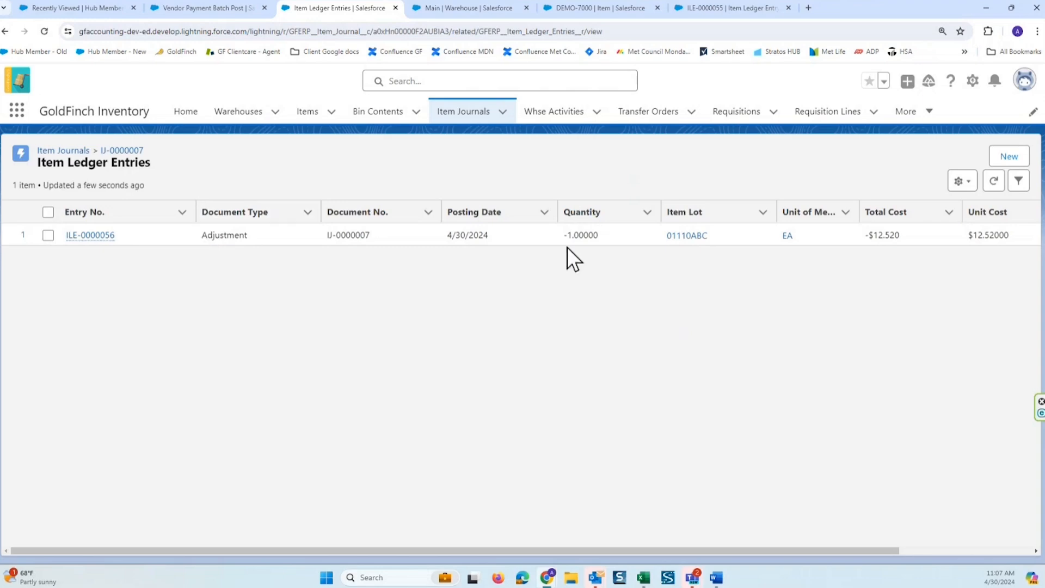
pyautogui.hotkey('alt', 'Left')
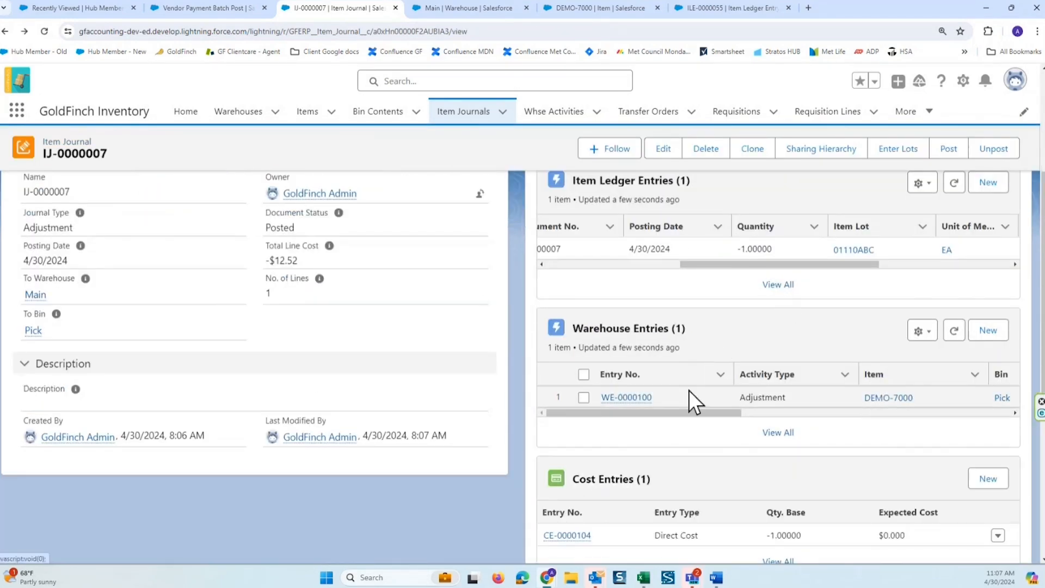
# Review the journal's warehouse entries and cost entries, and open the full list of its GL entries.
pyautogui.moveTo(676, 412); pyautogui.dragTo(864, 414)
pyautogui.scroll(-4, 769, 462)
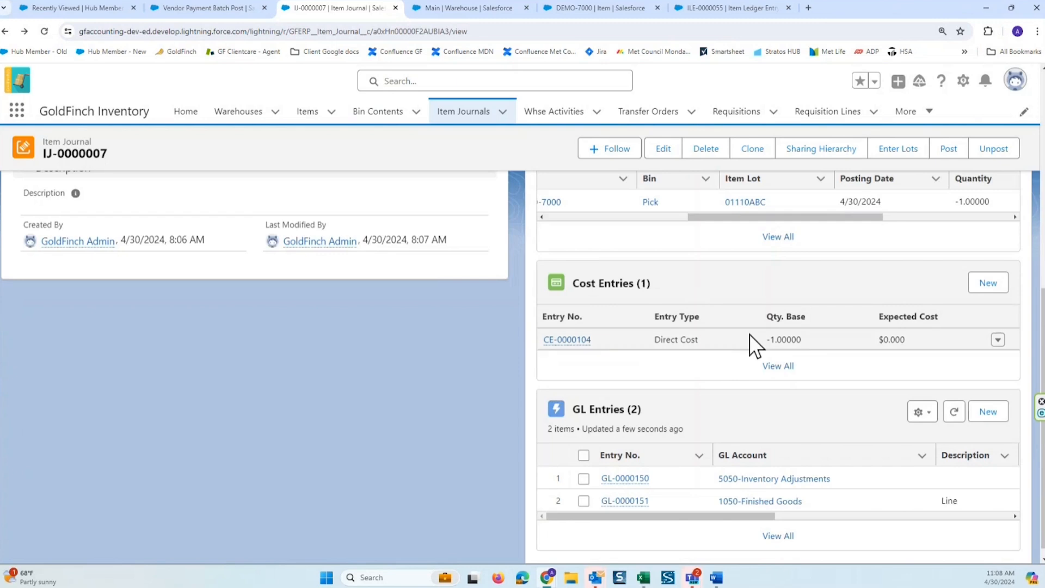
pyautogui.scroll(-1, 819, 359)
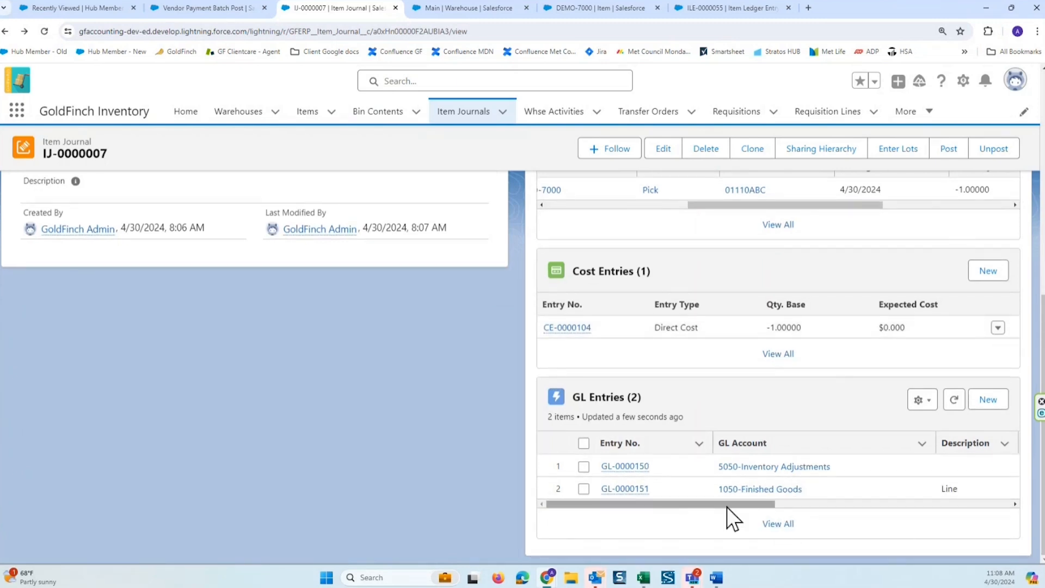
pyautogui.click(779, 523)
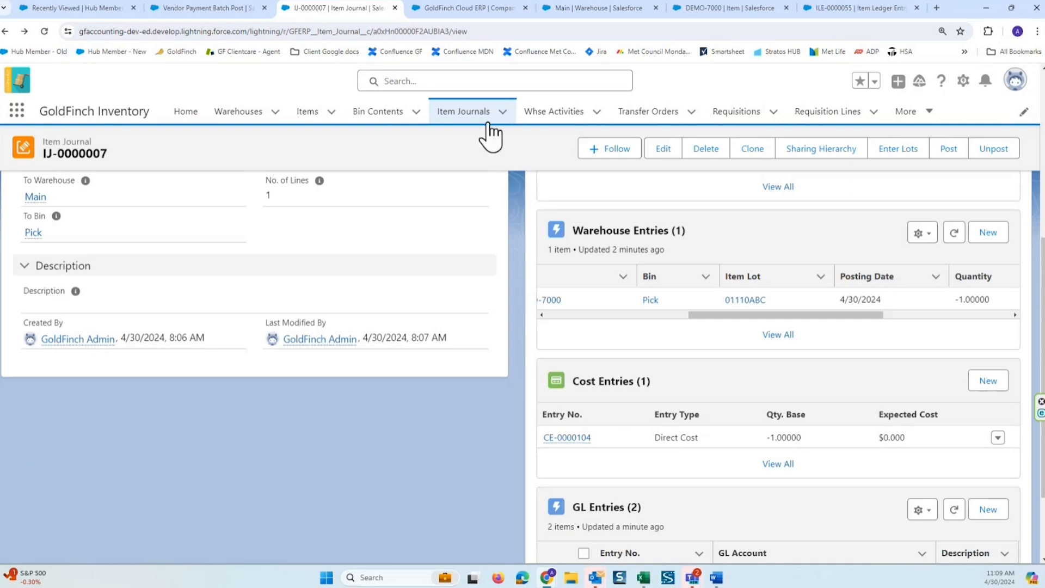
# Start a new item journal with the Inventory Transfer record type, keeping the 4/30/2024 posting date.
pyautogui.click(464, 126)
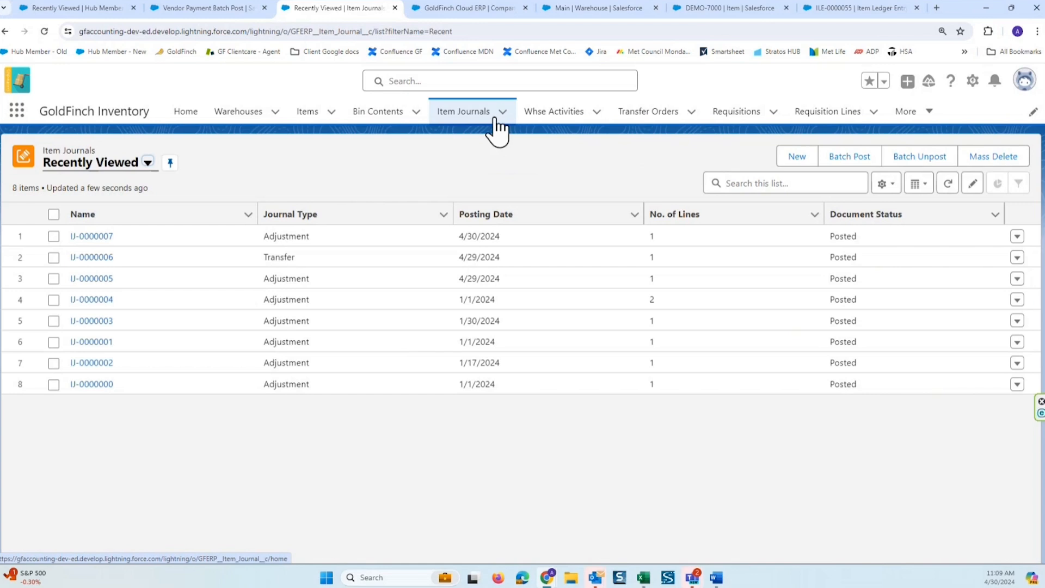
pyautogui.click(801, 158)
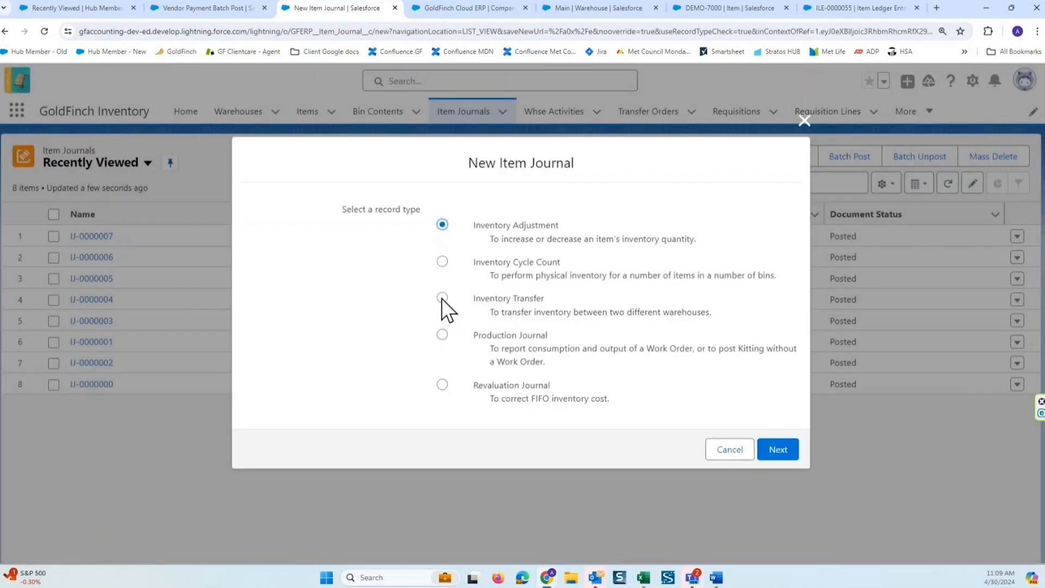
pyautogui.click(442, 298)
pyautogui.click(782, 445)
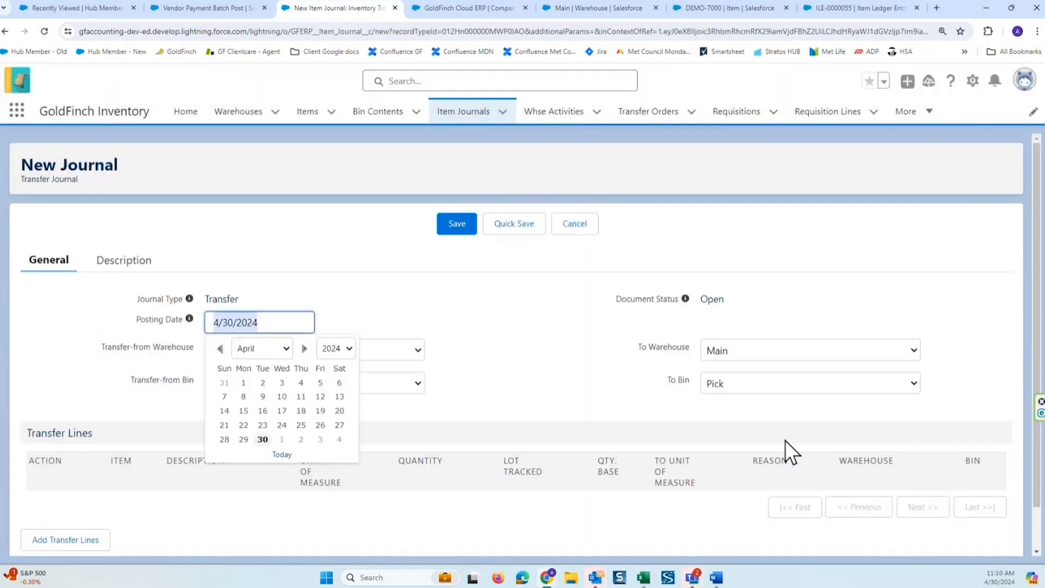
pyautogui.click(436, 293)
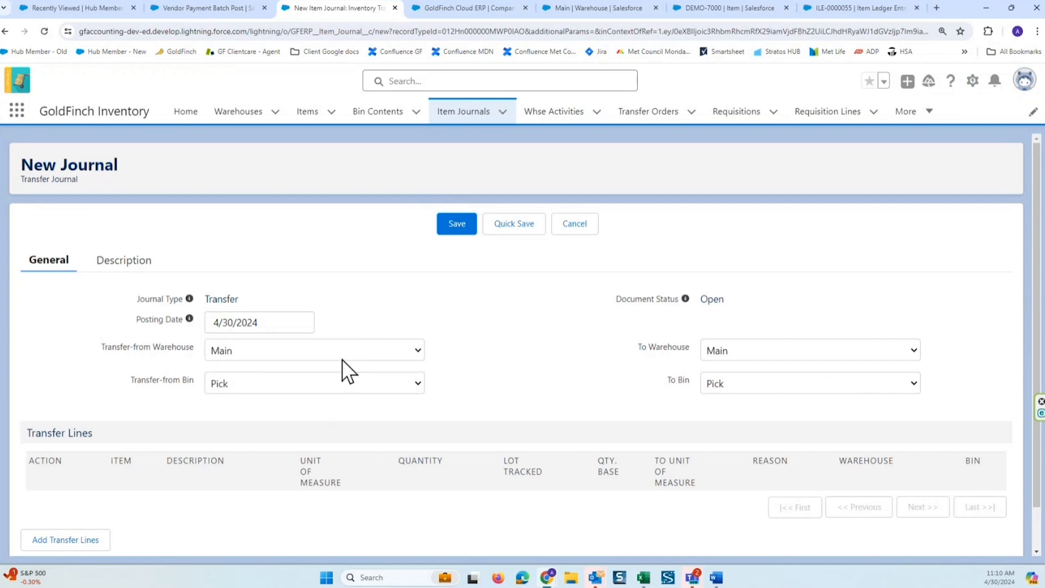
# Set the transfer from bin E204 of the Main warehouse to the Trenton warehouse, keeping Pick as the To Bin.
pyautogui.scroll(-1, 446, 295)
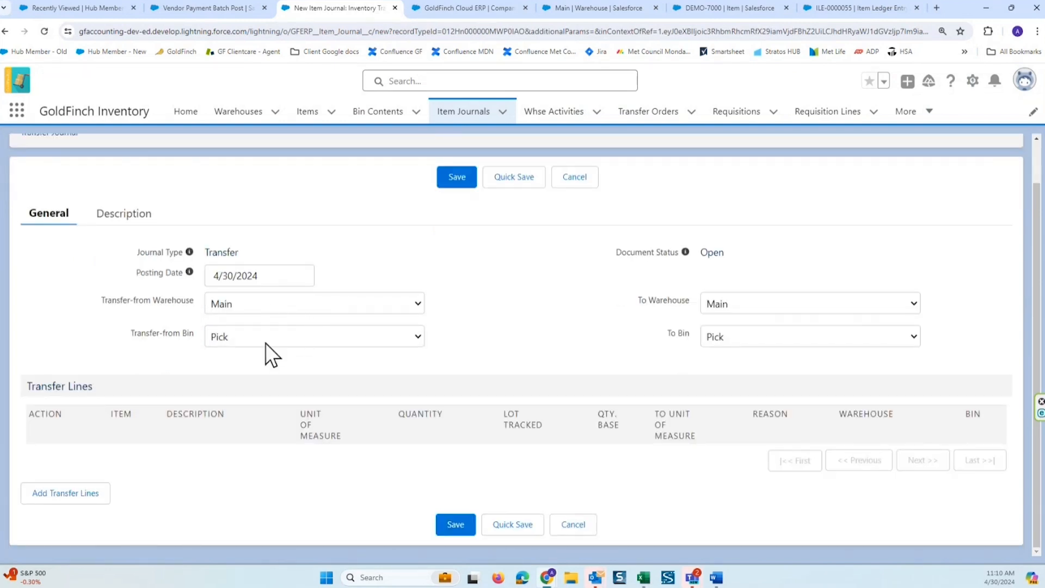
pyautogui.click(754, 302)
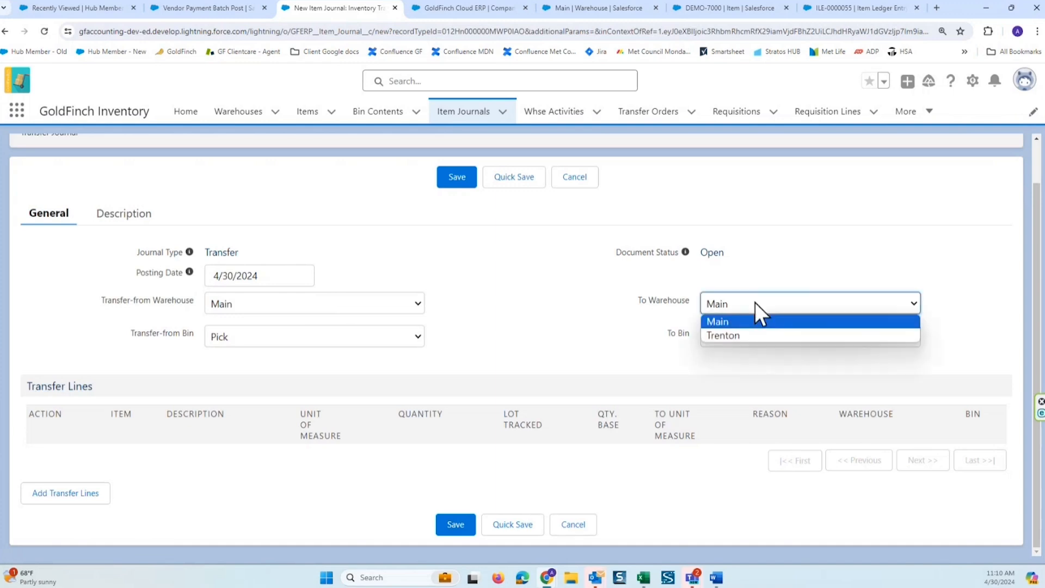
pyautogui.click(737, 333)
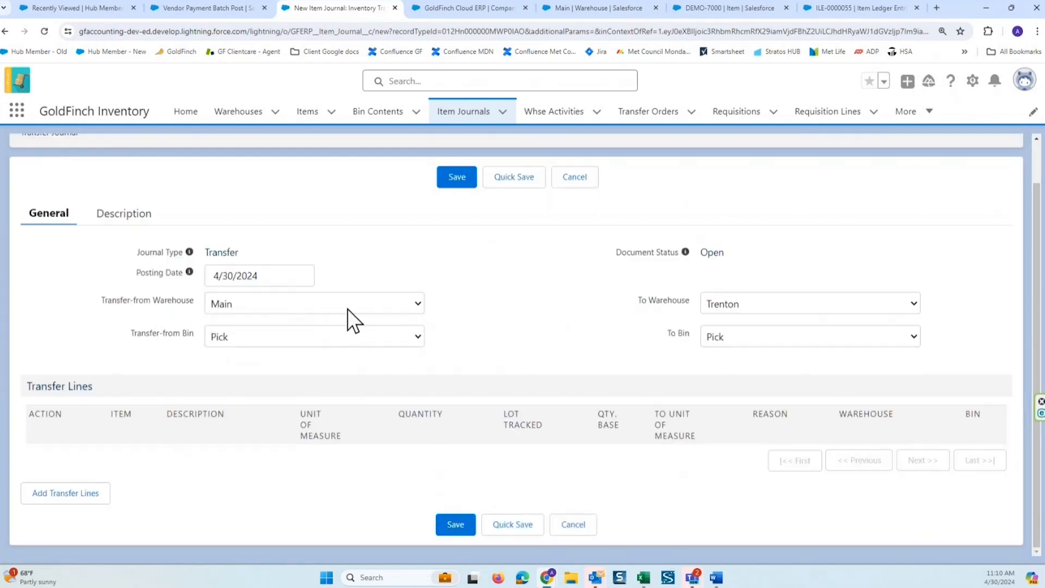
pyautogui.click(250, 337)
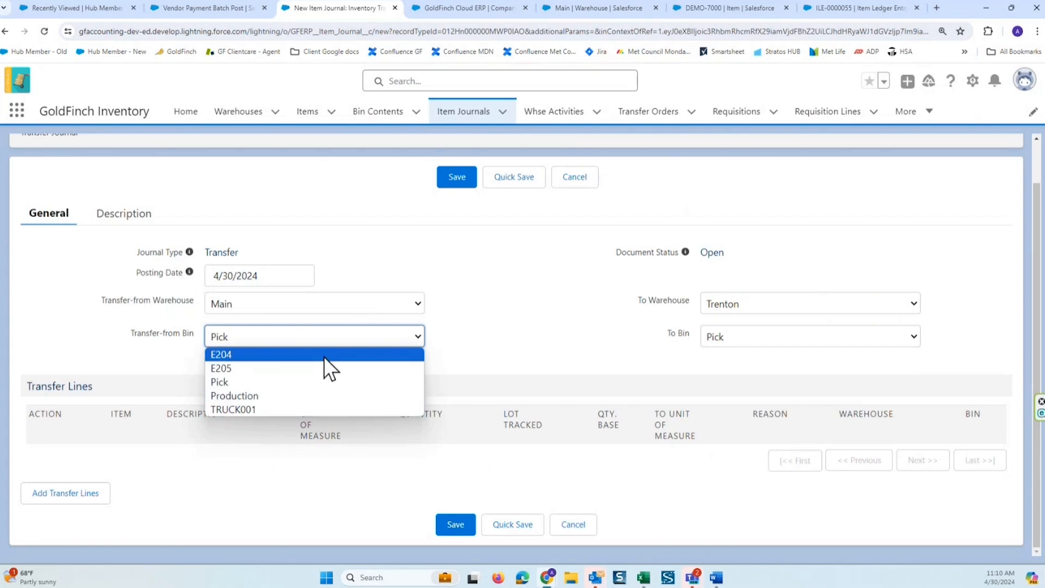
pyautogui.click(250, 355)
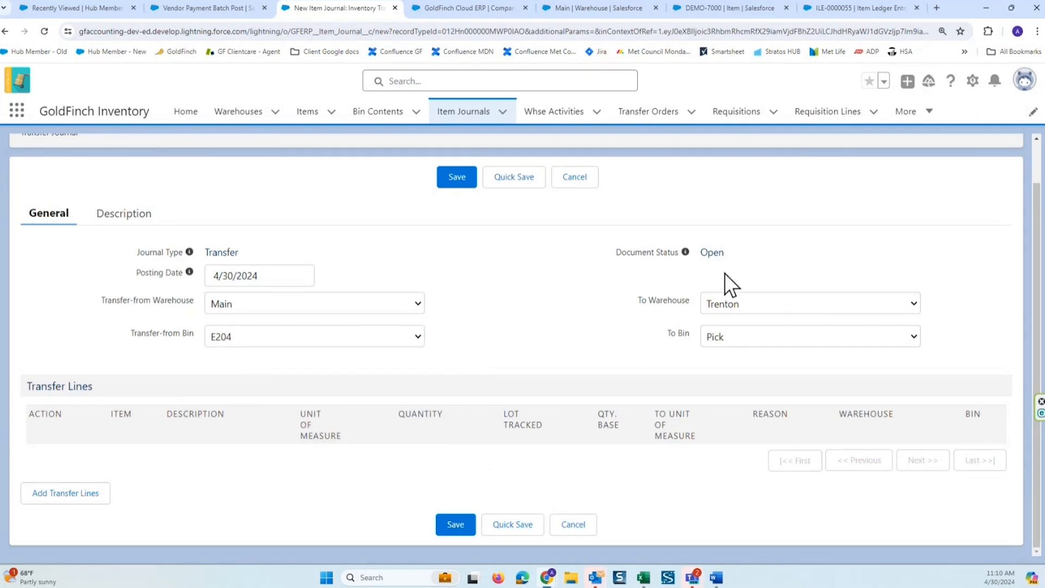
pyautogui.click(791, 303)
pyautogui.click(792, 303)
pyautogui.click(753, 338)
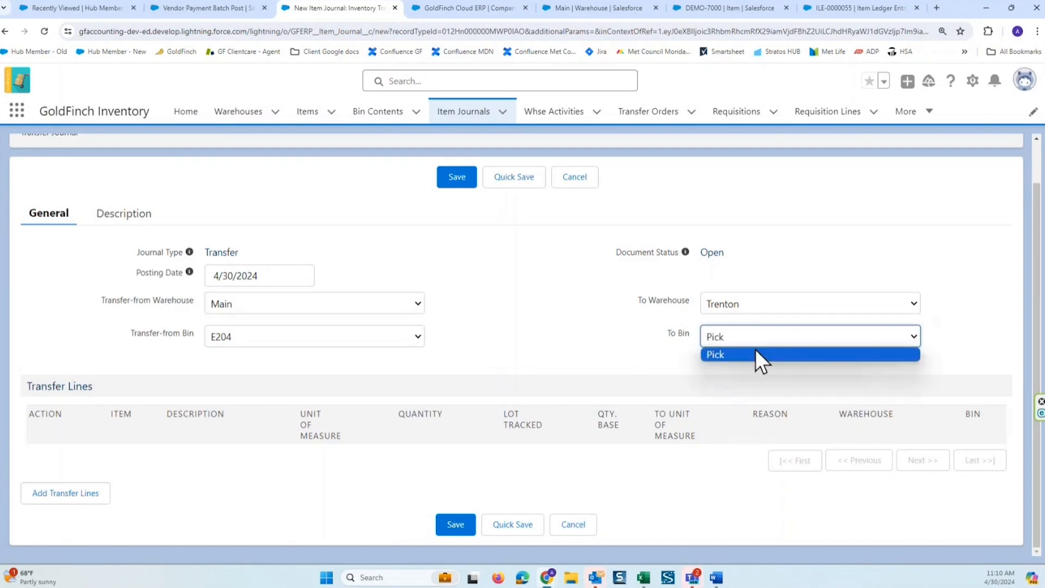
pyautogui.click(574, 312)
# Add transfer lines and fill the first with item DEMO-7000 Chocolate Cake, quantity 5 in EA.
pyautogui.click(65, 493)
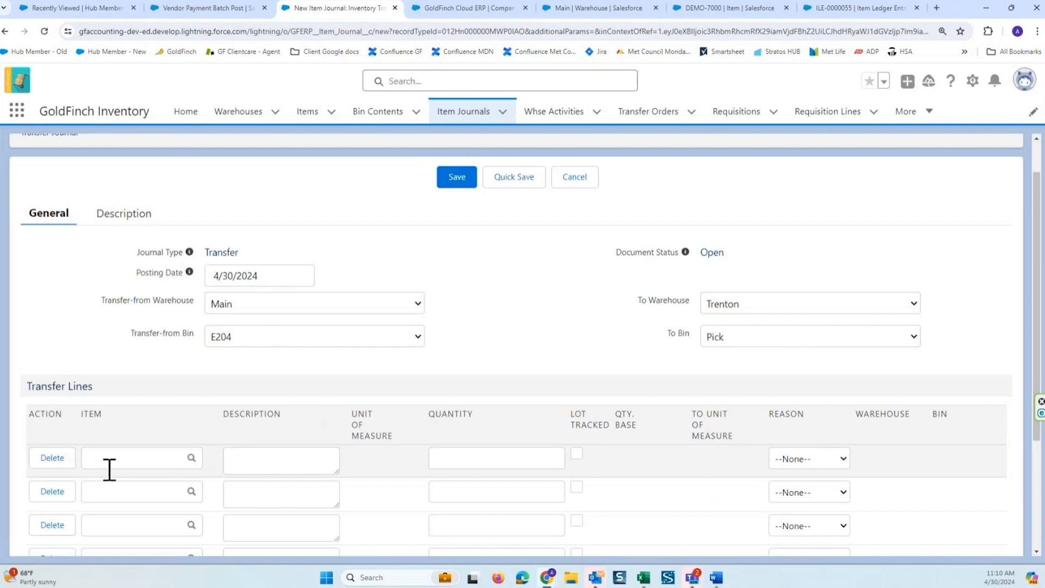
pyautogui.click(125, 457)
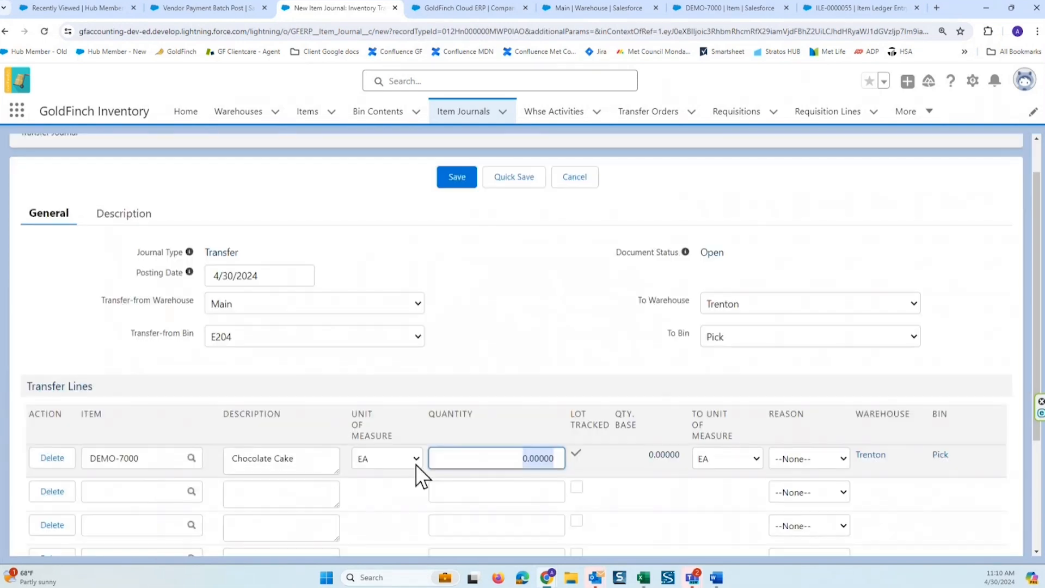
pyautogui.click(416, 462)
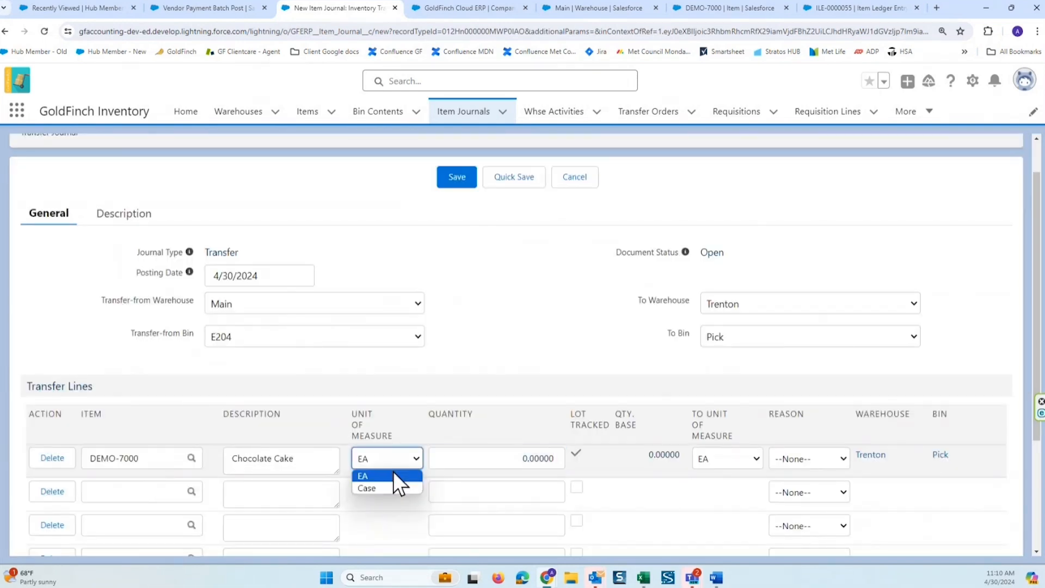
pyautogui.click(504, 463)
pyautogui.write('5')
pyautogui.press('Tab')
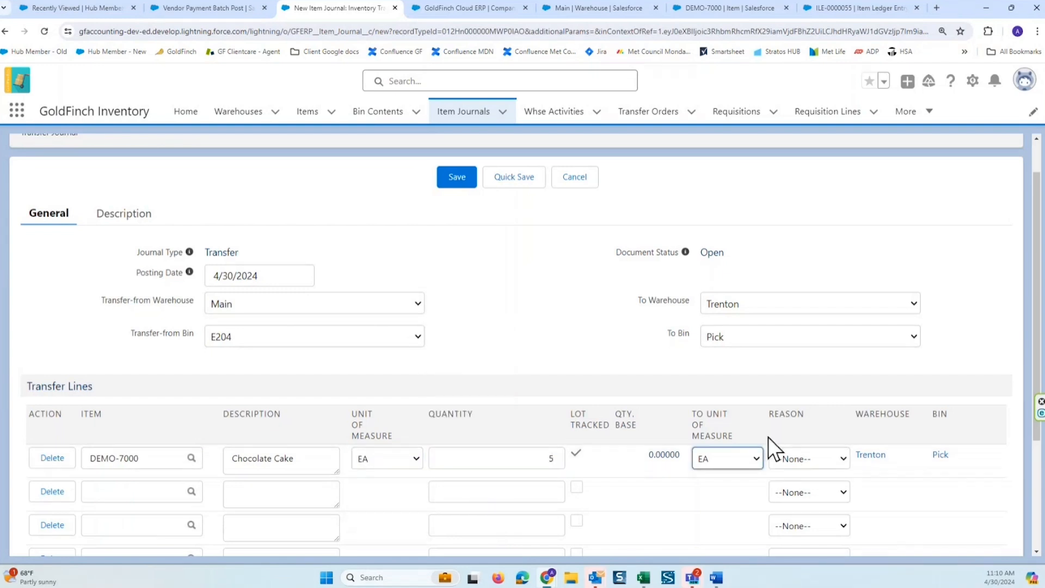
# Set the Chocolate Cake transfer line's quantity to 12 and its To Unit of Measure to Case, and save the journal without a reason.
pyautogui.click(756, 457)
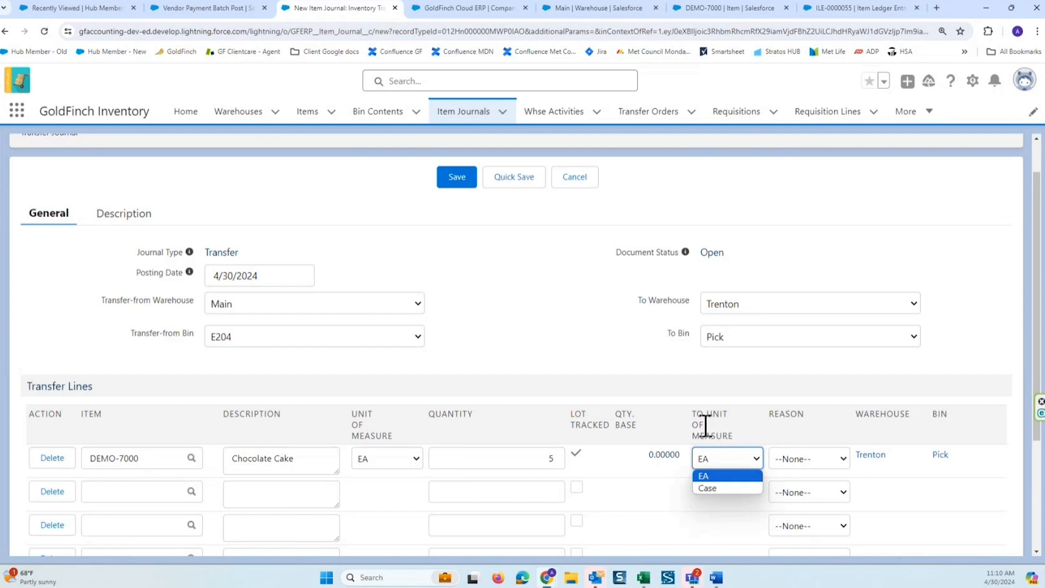
pyautogui.click(746, 422)
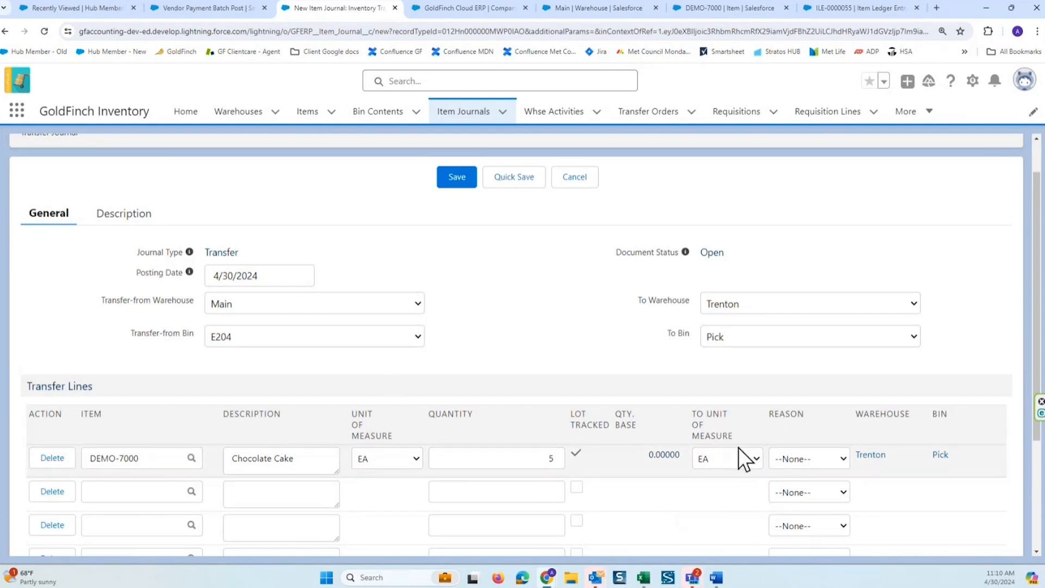
pyautogui.click(541, 457)
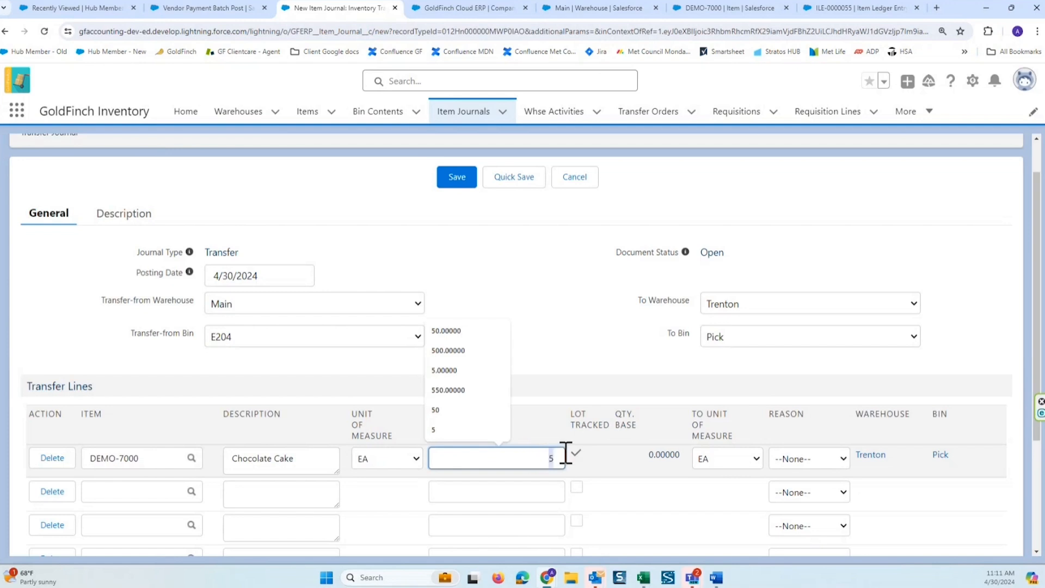
pyautogui.write('12')
pyautogui.press('Tab')
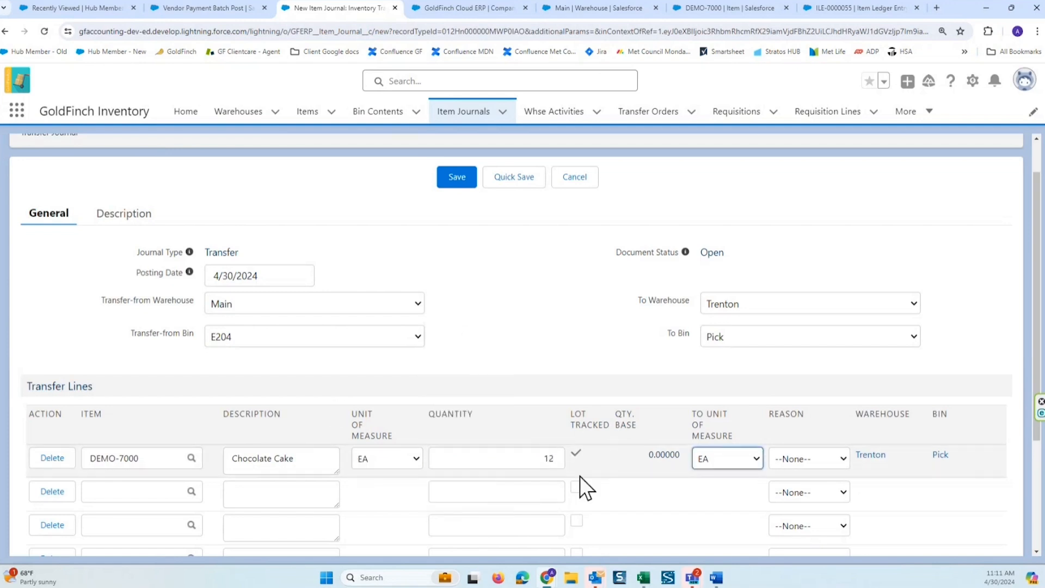
pyautogui.click(734, 453)
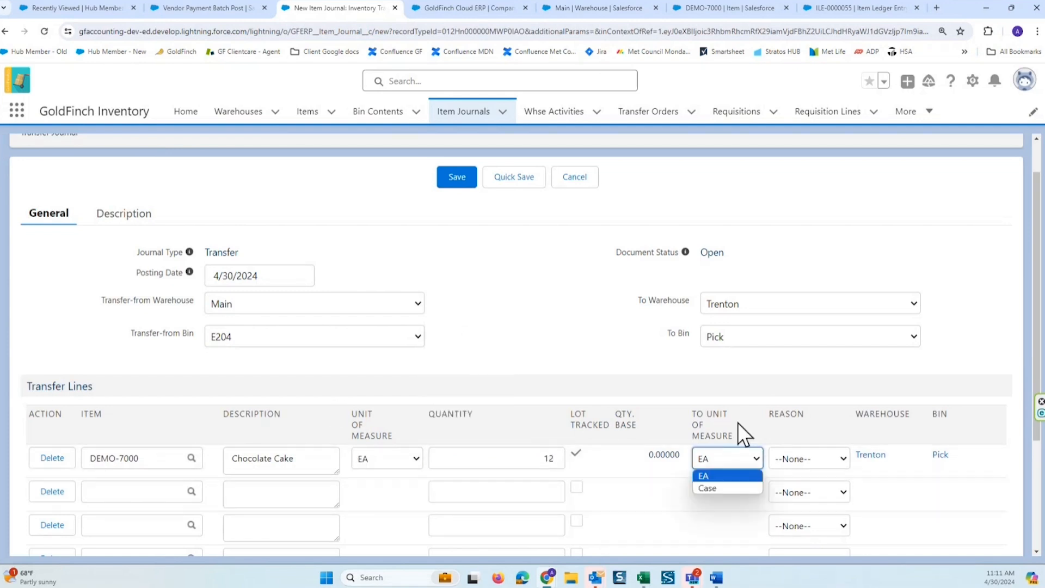
pyautogui.click(716, 492)
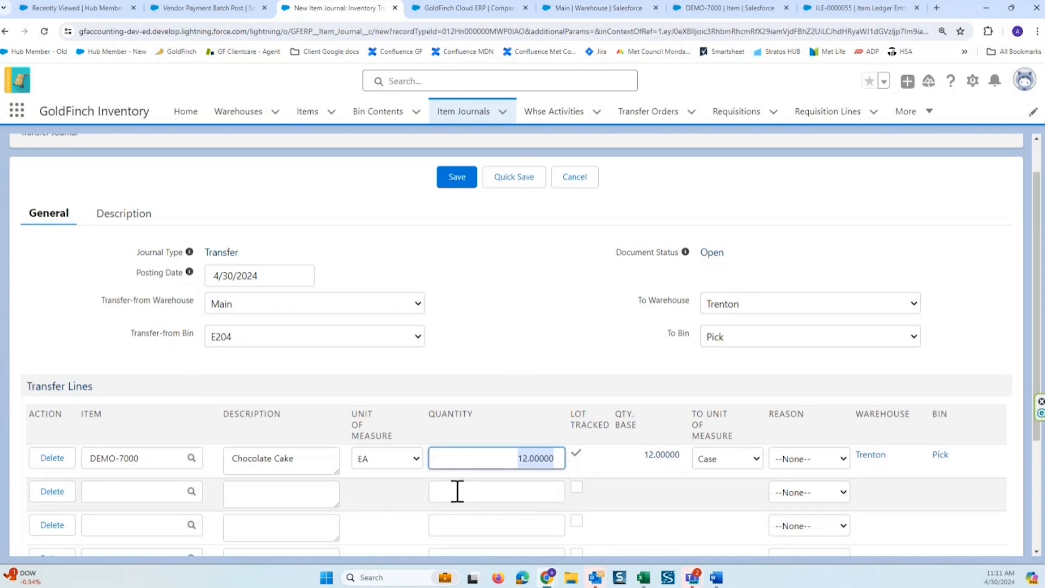
pyautogui.click(846, 458)
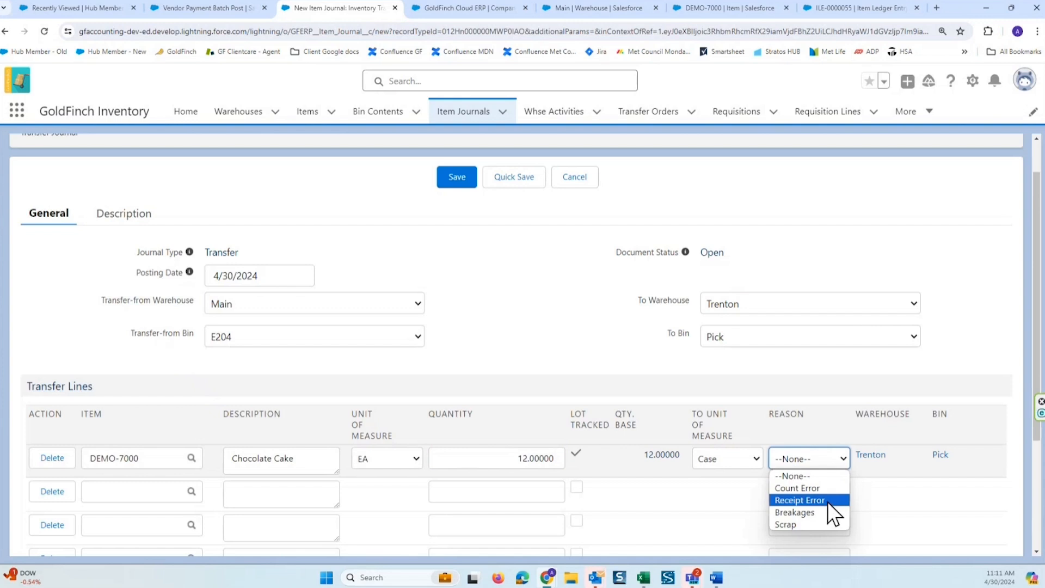
pyautogui.click(815, 420)
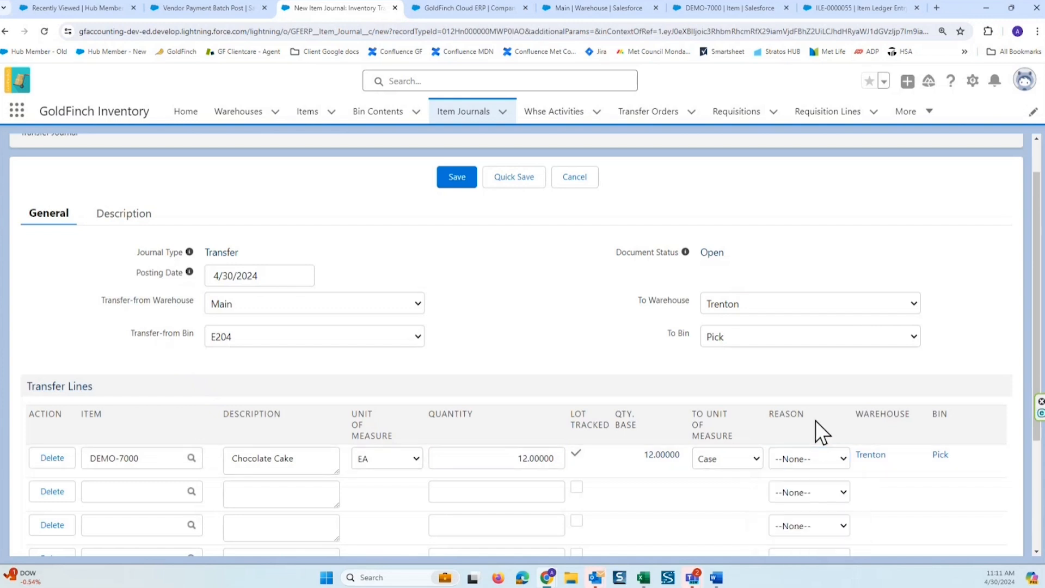
pyautogui.click(457, 179)
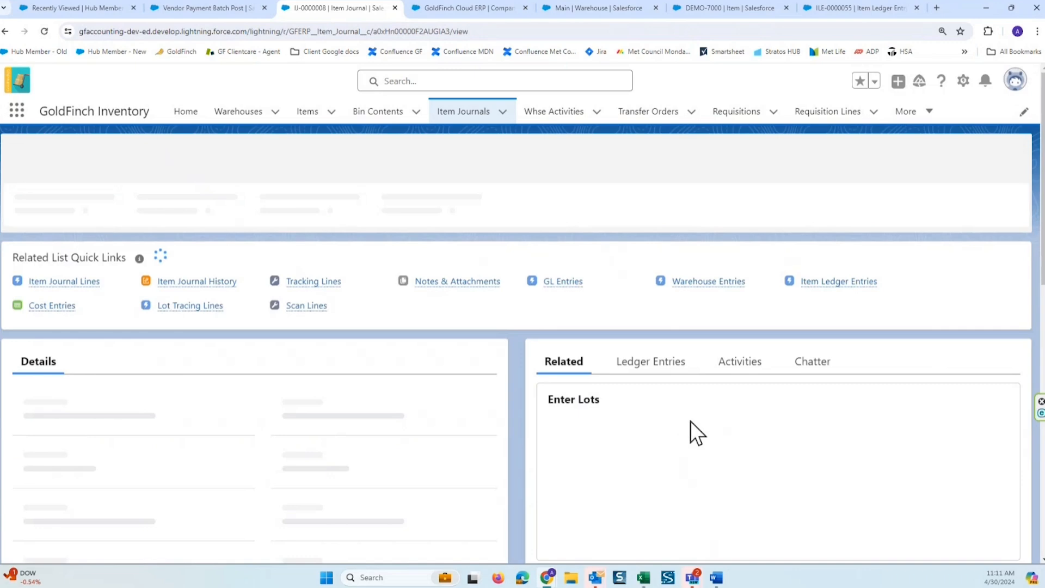
# Assign item lot 04302024-A to the Chocolate Cake transfer line and post the item journal.
pyautogui.click(898, 173)
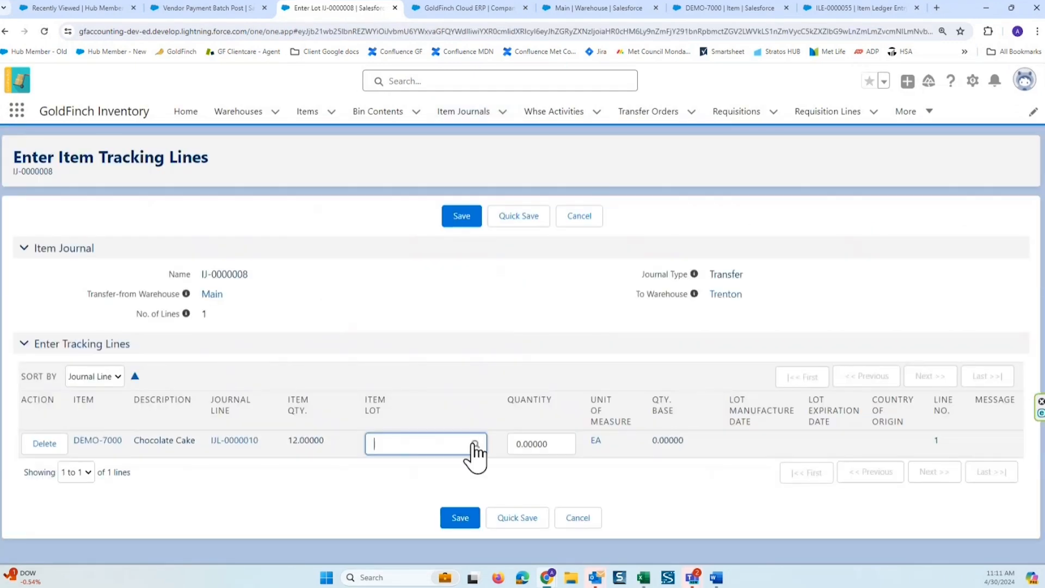
pyautogui.click(475, 444)
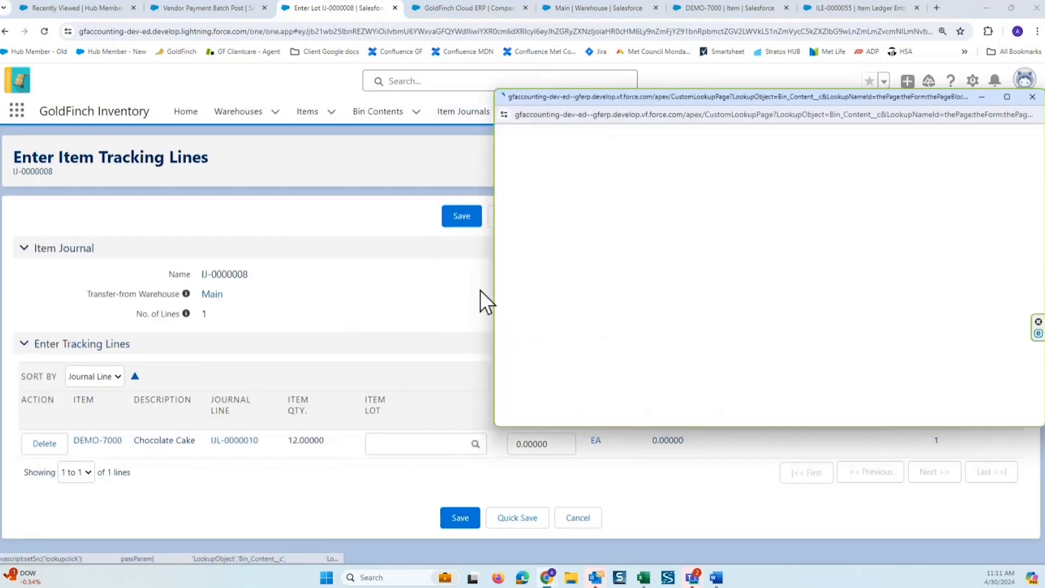
pyautogui.click(508, 235)
pyautogui.click(460, 217)
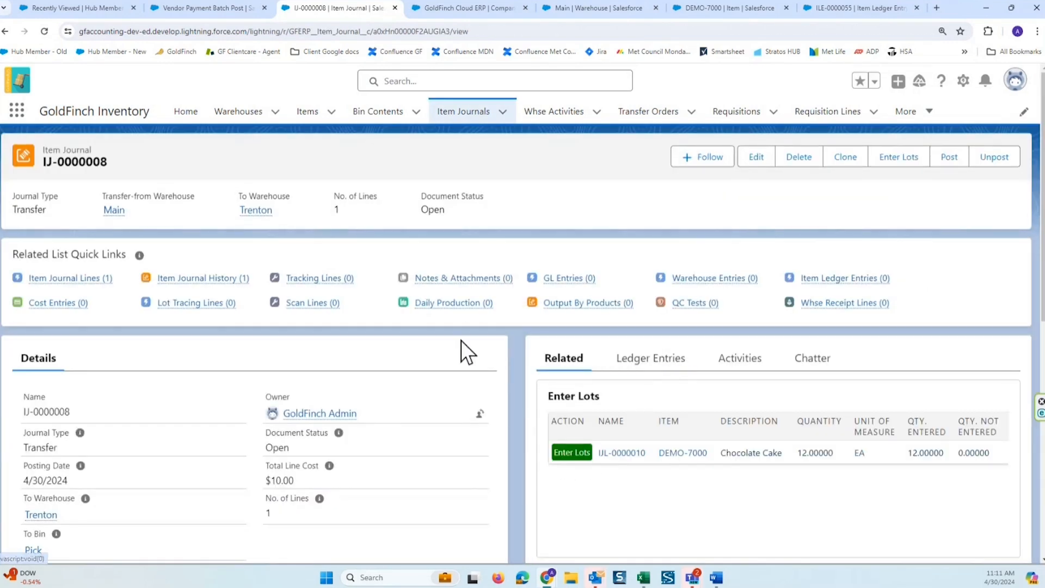
pyautogui.click(944, 161)
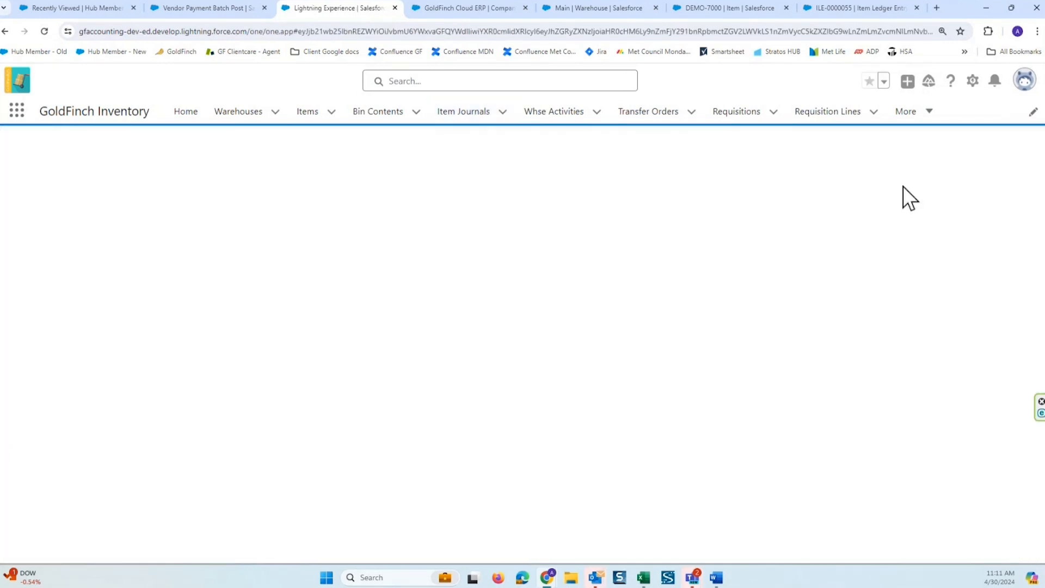
pyautogui.click(450, 259)
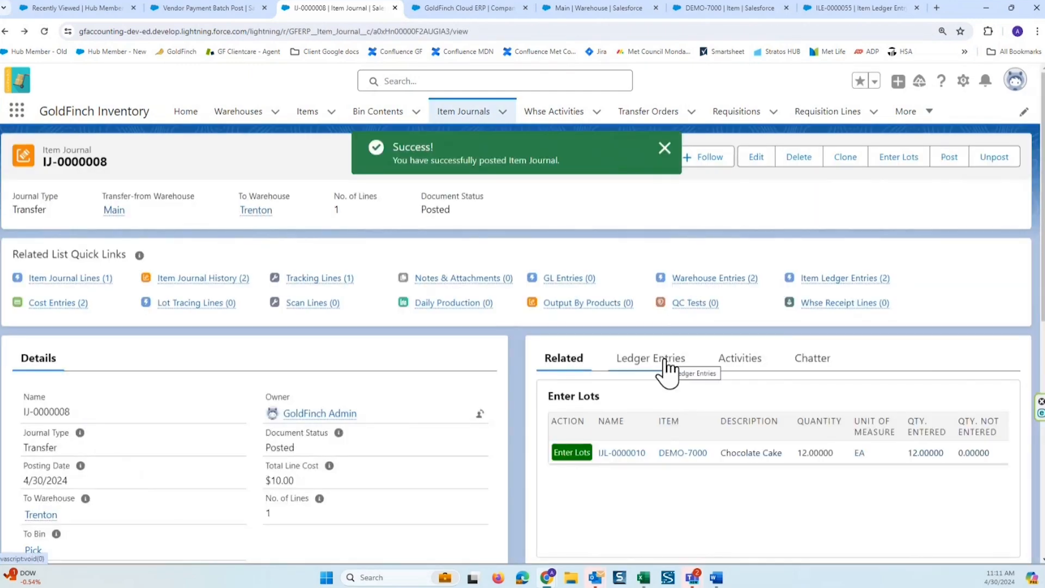
# Open the full list of the transfer journal's item ledger entries and examine the quantities, units of measure and costs.
pyautogui.click(665, 360)
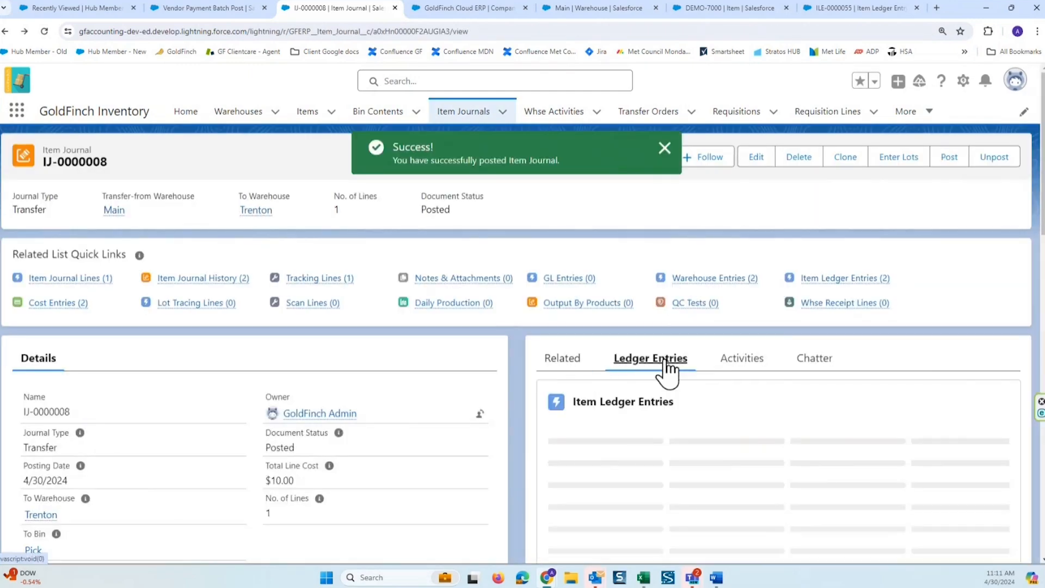
pyautogui.scroll(-1, 710, 297)
pyautogui.scroll(-3, 711, 302)
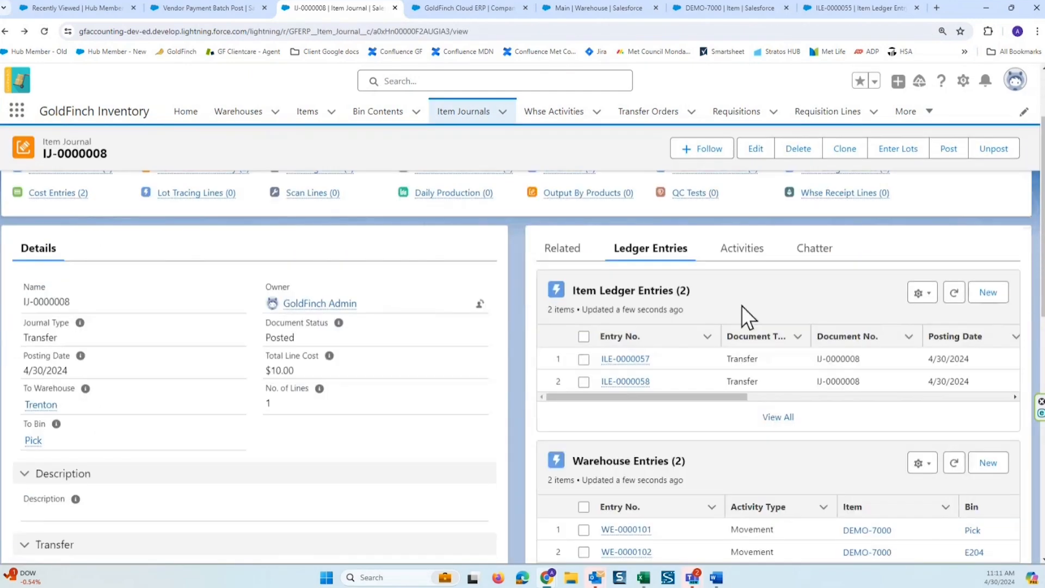
pyautogui.click(773, 416)
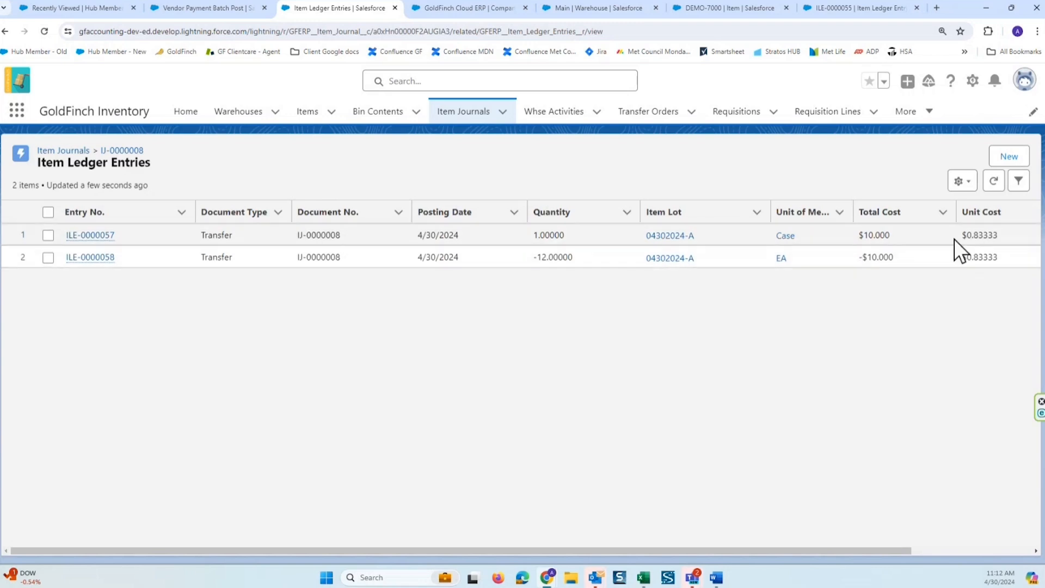
pyautogui.moveTo(848, 548); pyautogui.dragTo(878, 547)
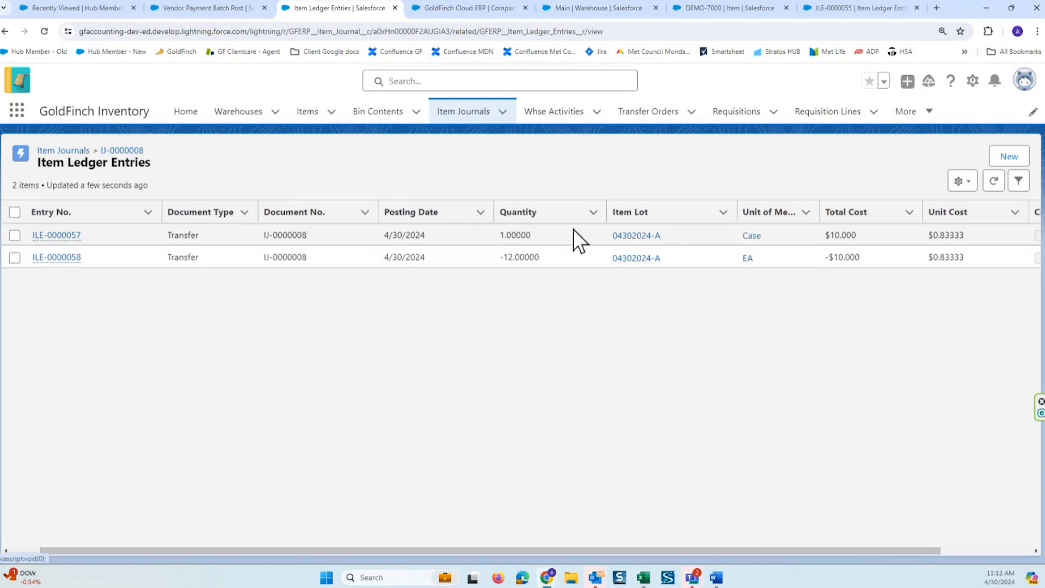
pyautogui.moveTo(625, 550); pyautogui.dragTo(505, 547)
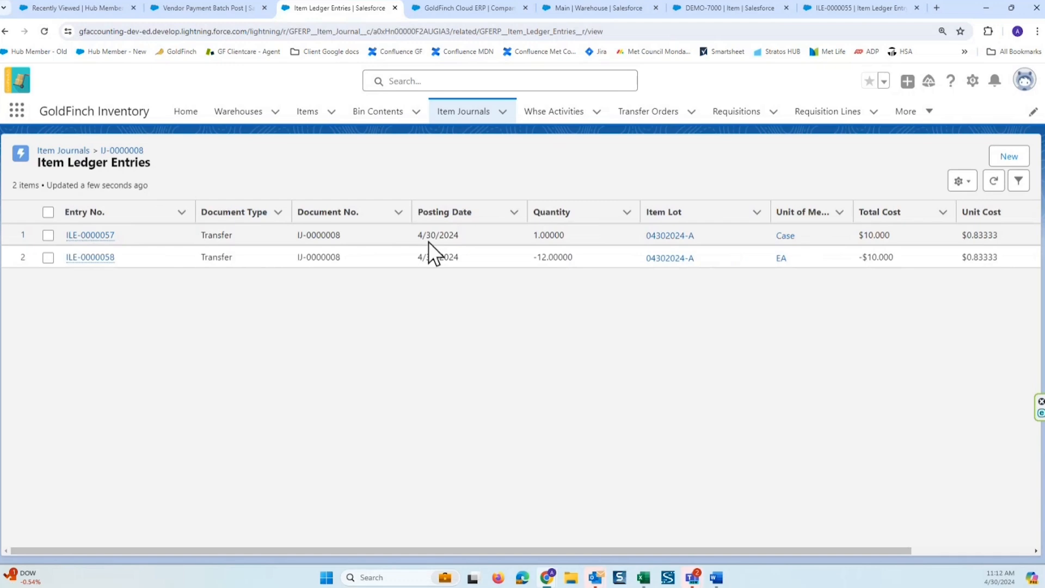
# Examine the journal's full list of warehouse entries, comparing the bins, quantities, units and warehouses of both movements.
pyautogui.click(121, 151)
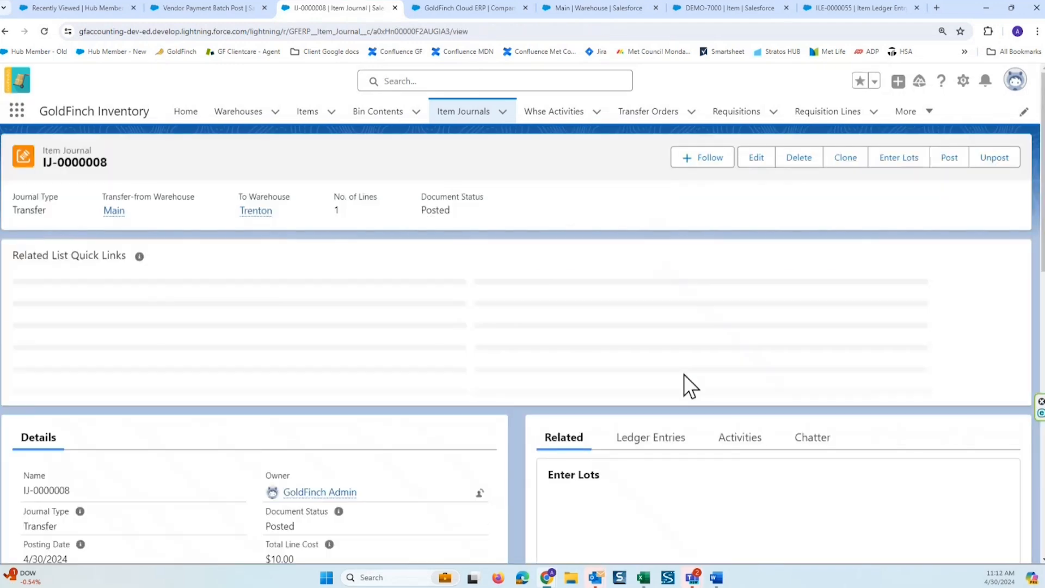
pyautogui.scroll(-2, 749, 394)
pyautogui.click(653, 249)
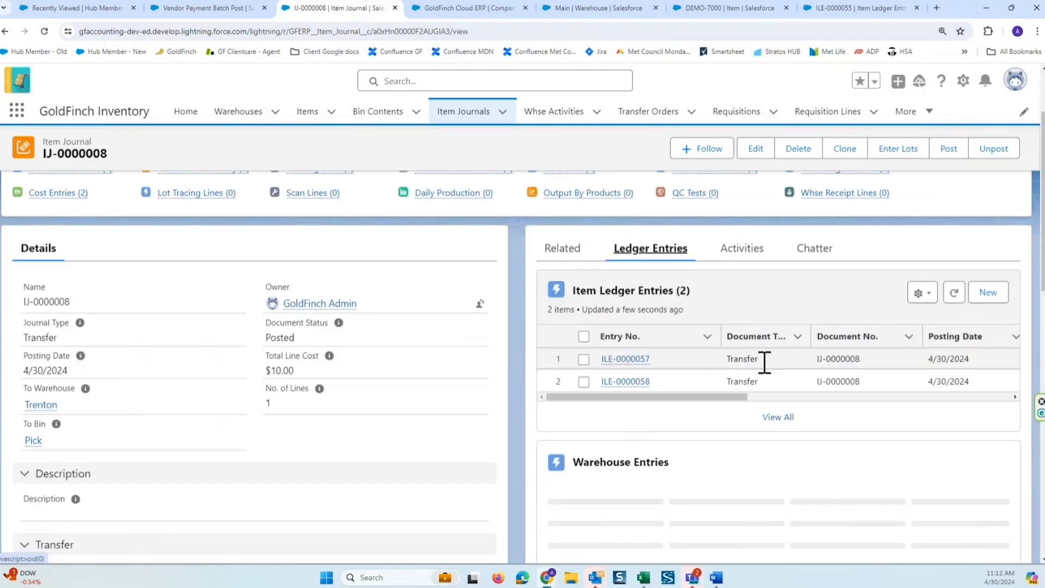
pyautogui.scroll(-2, 779, 399)
pyautogui.click(782, 478)
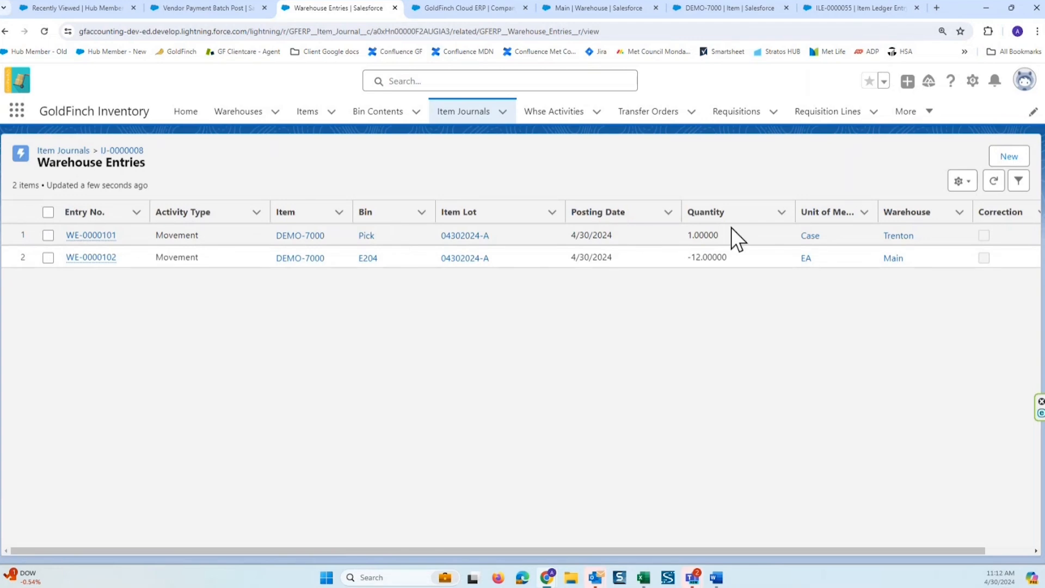
pyautogui.moveTo(742, 254); pyautogui.dragTo(244, 259)
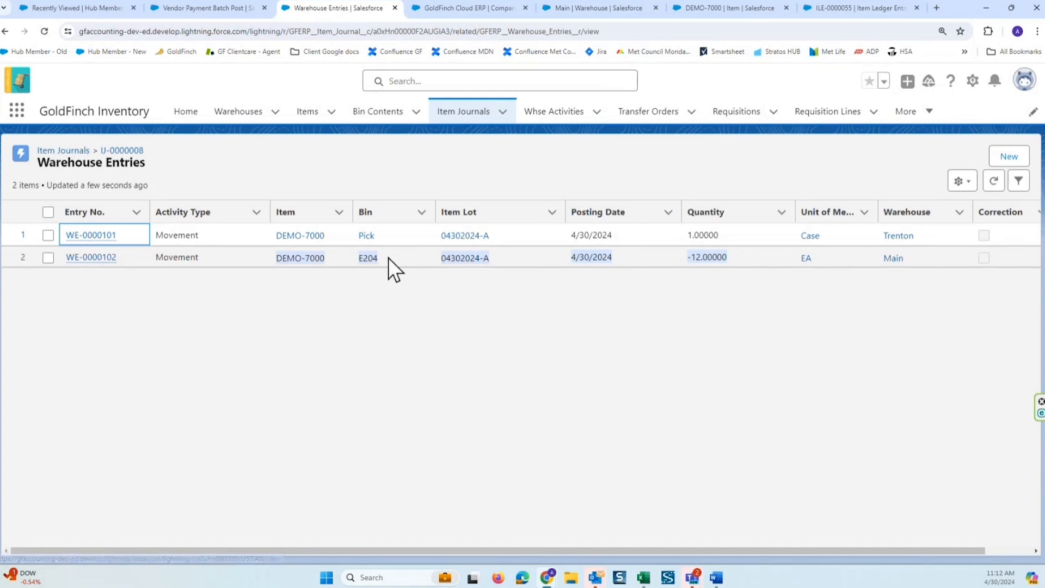
pyautogui.click(746, 233)
pyautogui.moveTo(745, 233); pyautogui.dragTo(275, 235)
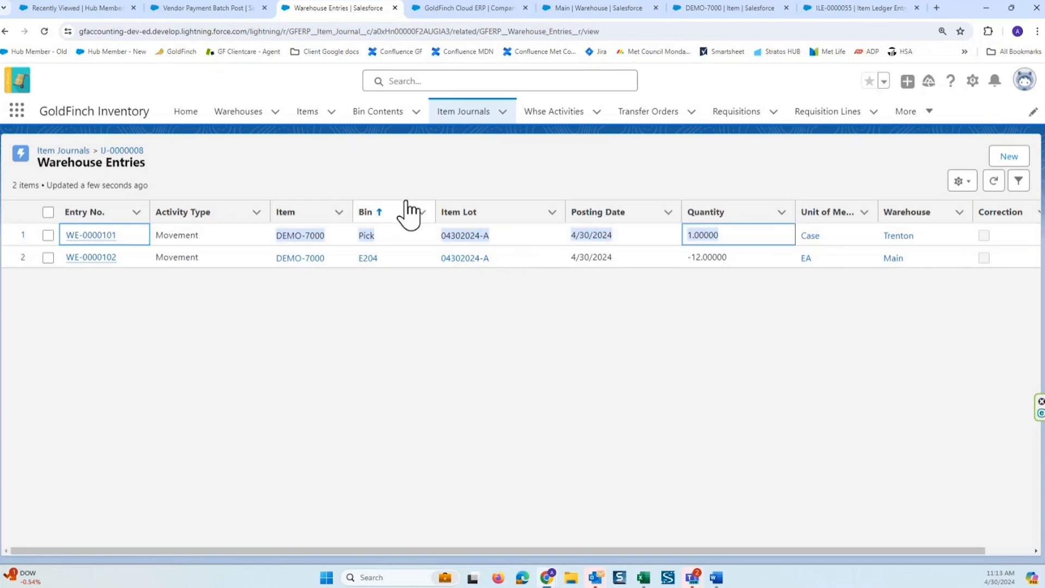
pyautogui.click(7, 31)
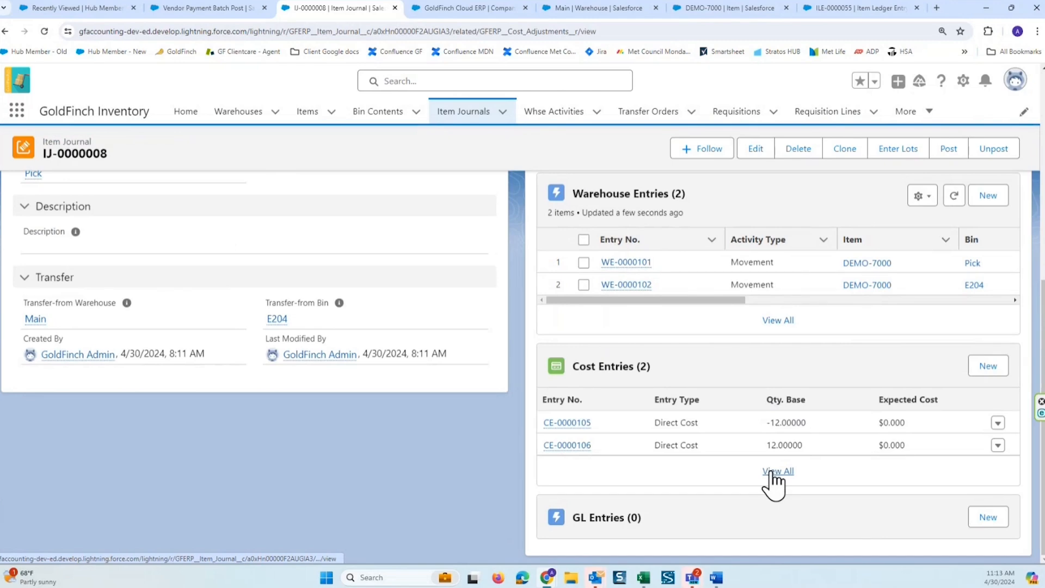
# Review the full list of the journal's cost entries and return to the journal record.
pyautogui.click(773, 471)
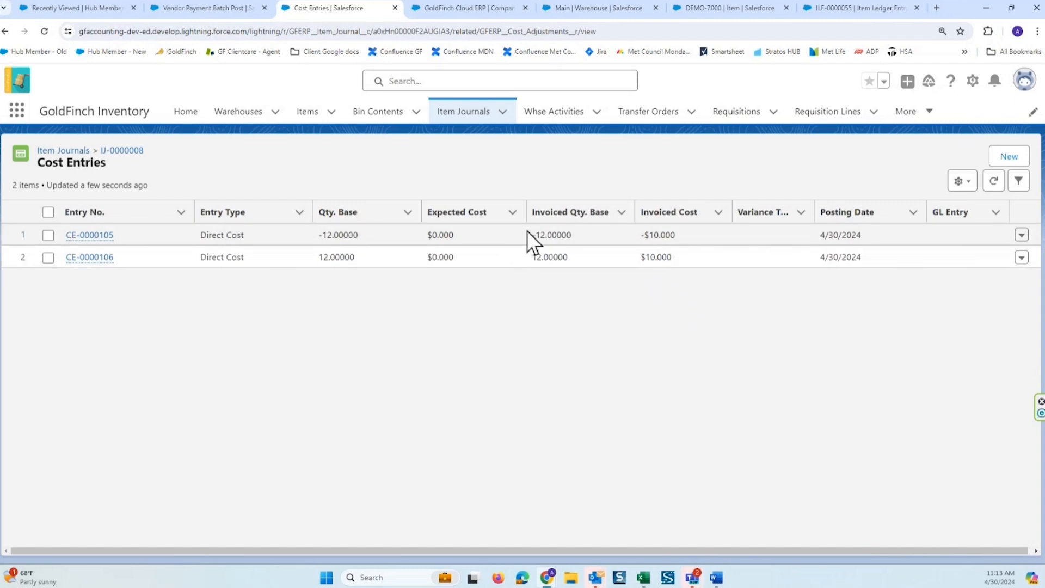
pyautogui.hotkey('alt', 'Left')
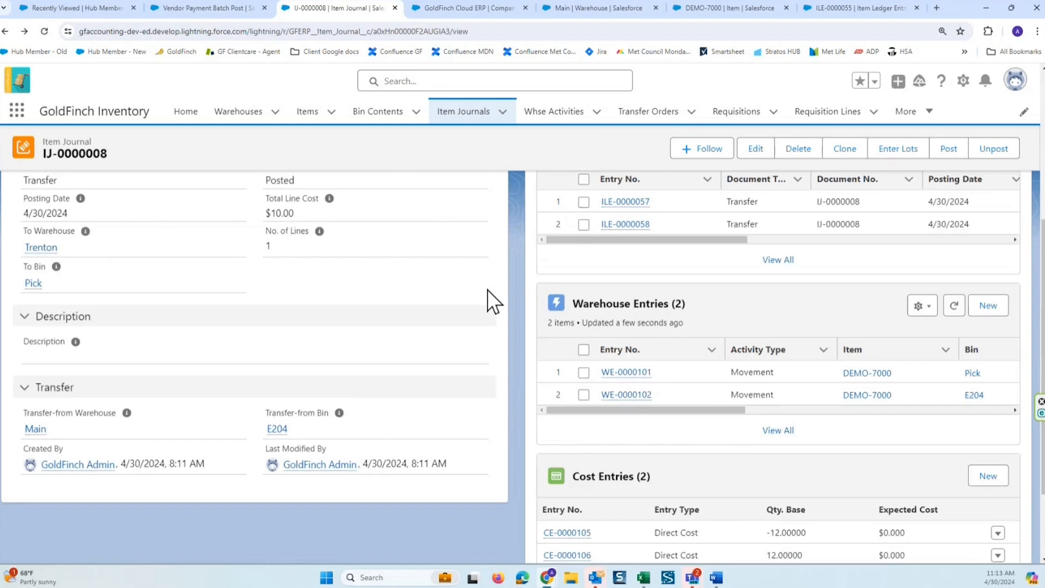
pyautogui.scroll(3, 487, 298)
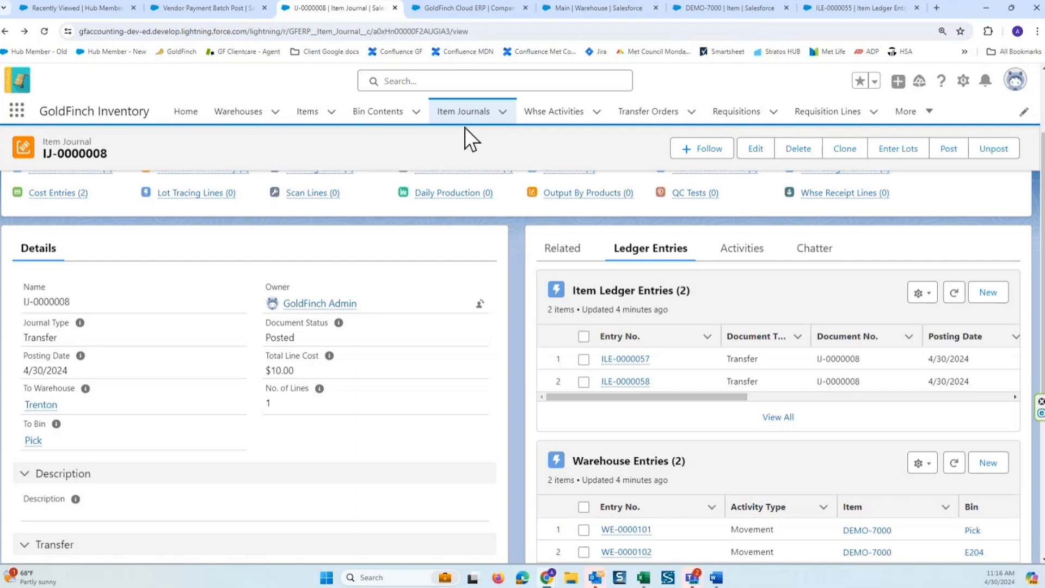
# Review the record types for a new warehouse activity and start one of type Breakbulk.
pyautogui.click(568, 117)
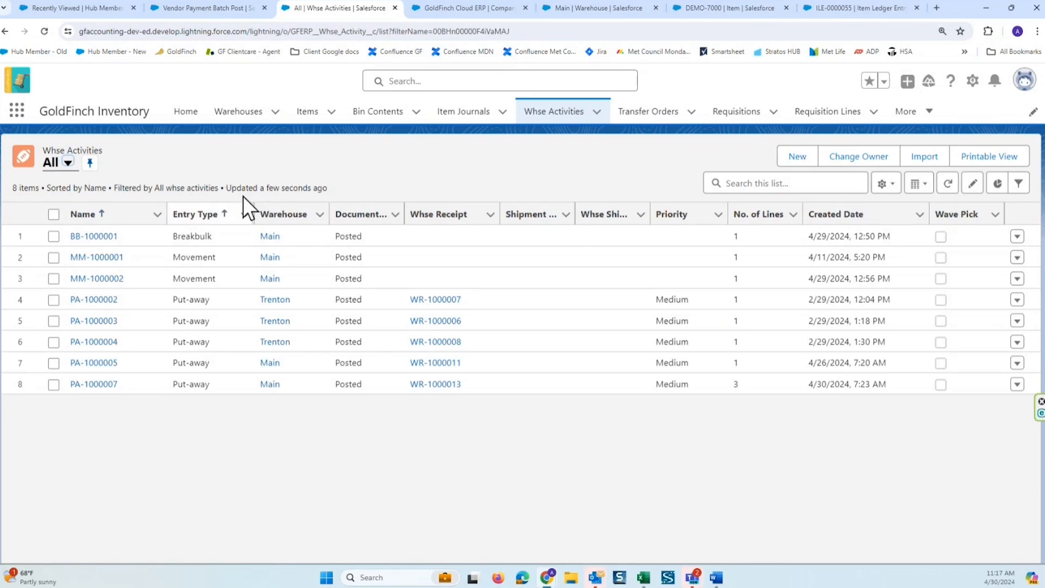
pyautogui.click(796, 158)
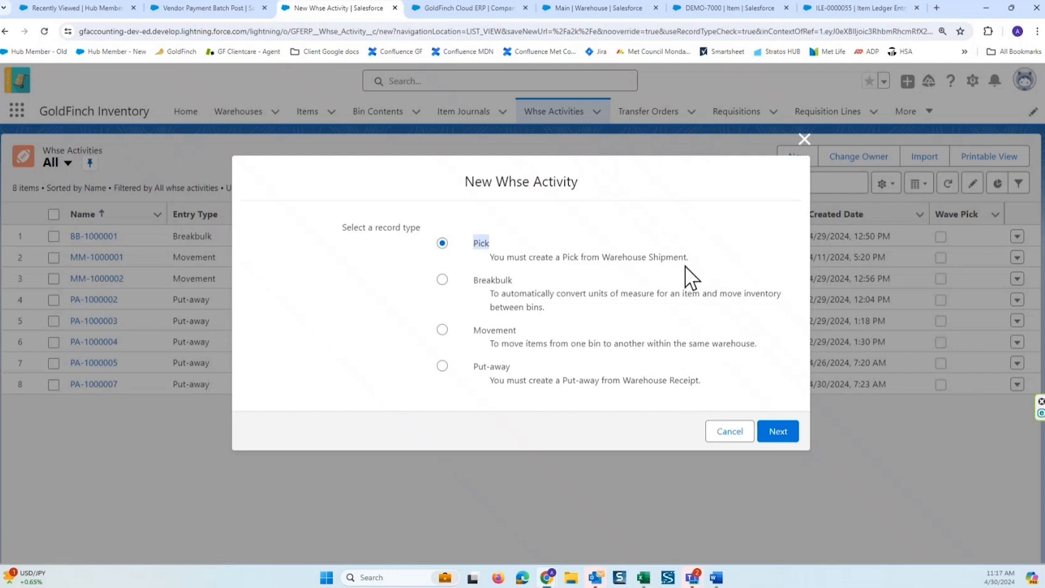
pyautogui.moveTo(703, 381); pyautogui.dragTo(495, 373)
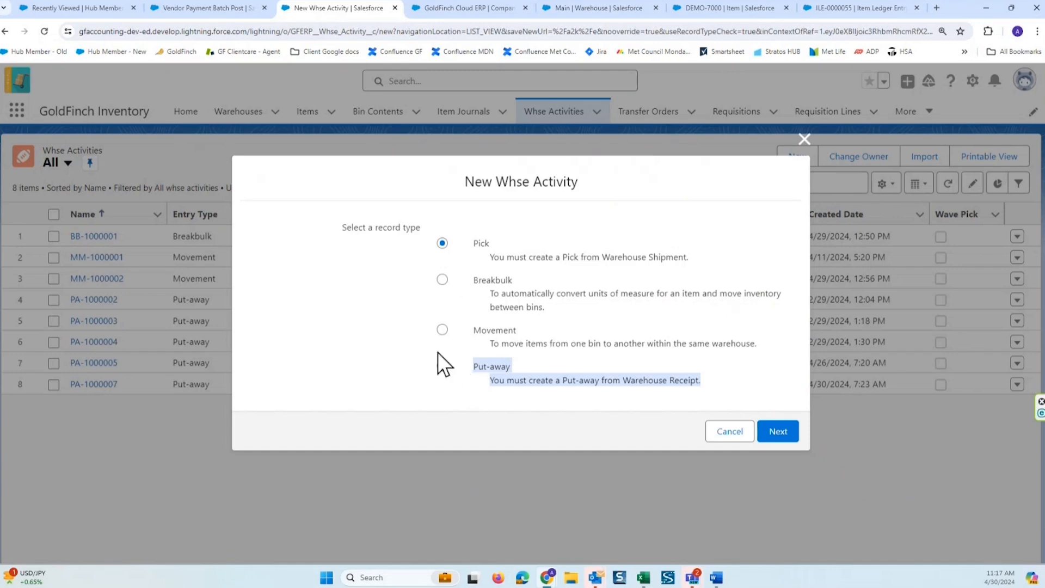
pyautogui.click(553, 307)
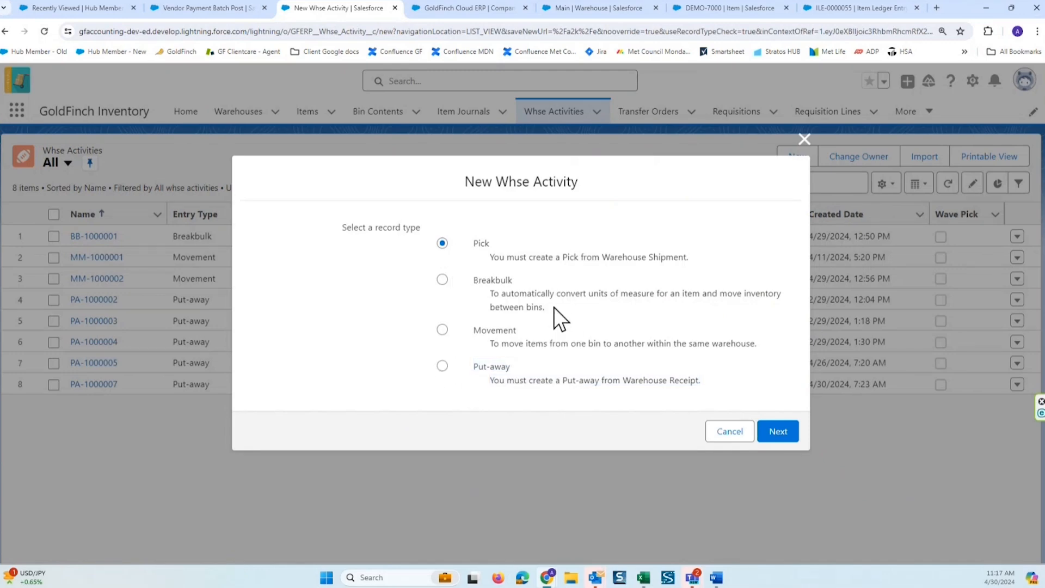
pyautogui.moveTo(493, 301); pyautogui.dragTo(466, 285)
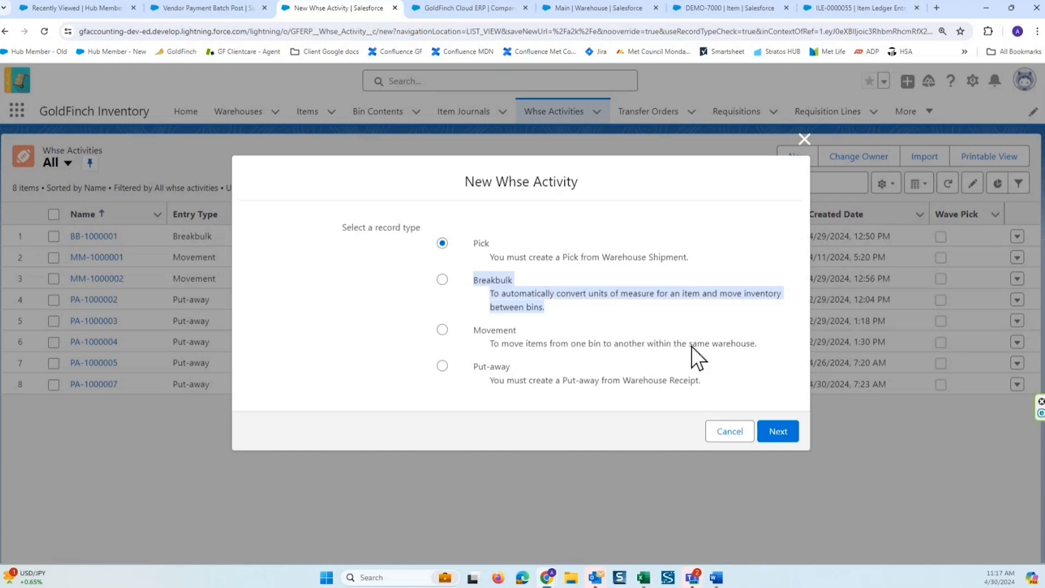
pyautogui.moveTo(765, 348); pyautogui.dragTo(431, 318)
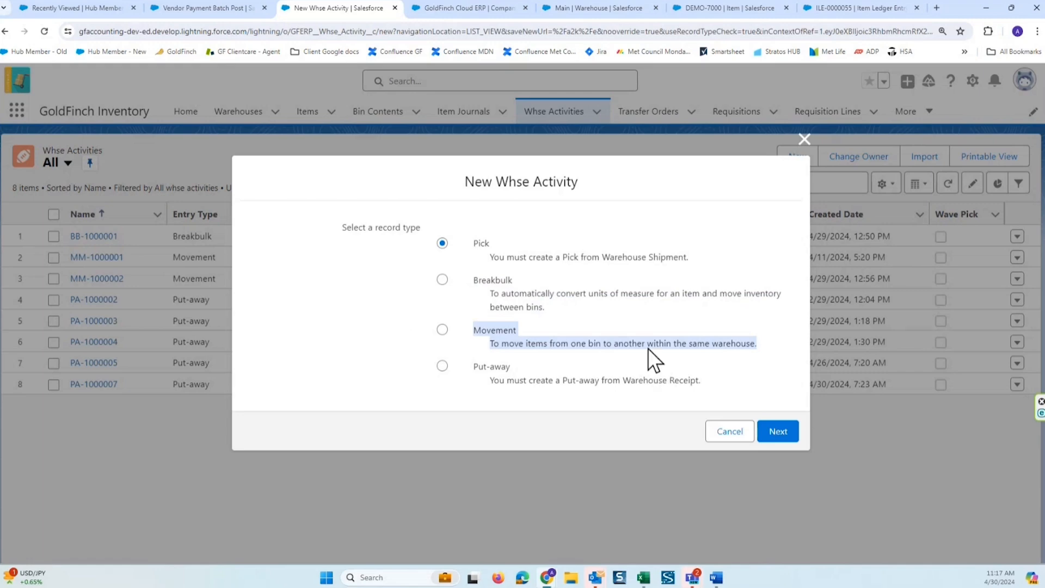
pyautogui.click(442, 279)
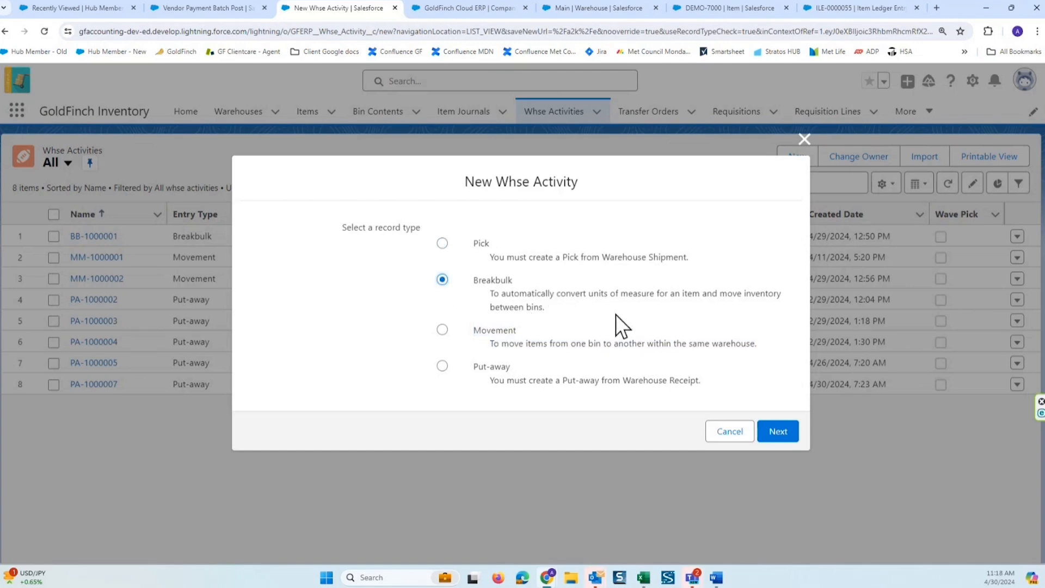
pyautogui.click(779, 432)
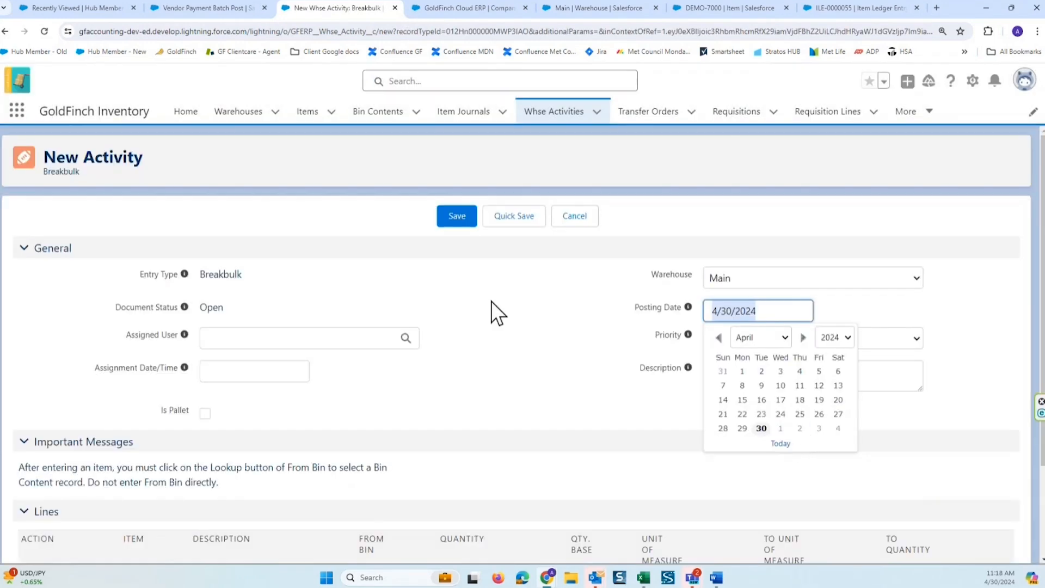
pyautogui.click(504, 301)
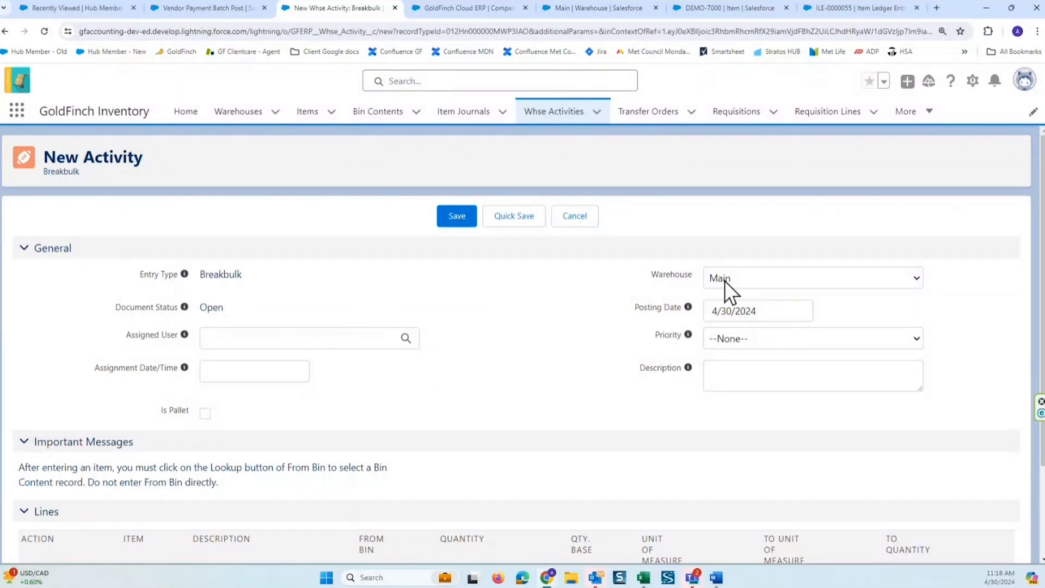
# Add lines to the breakbulk activity and enter item DEMO-7000 (Chocolate Cake) on the first line.
pyautogui.scroll(-2, 583, 290)
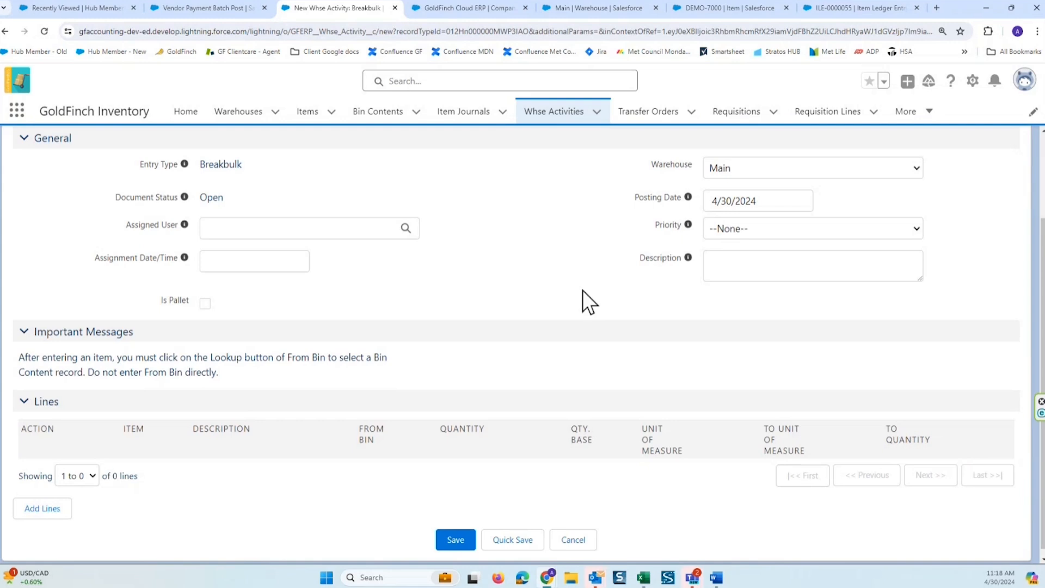
pyautogui.scroll(-1, 582, 289)
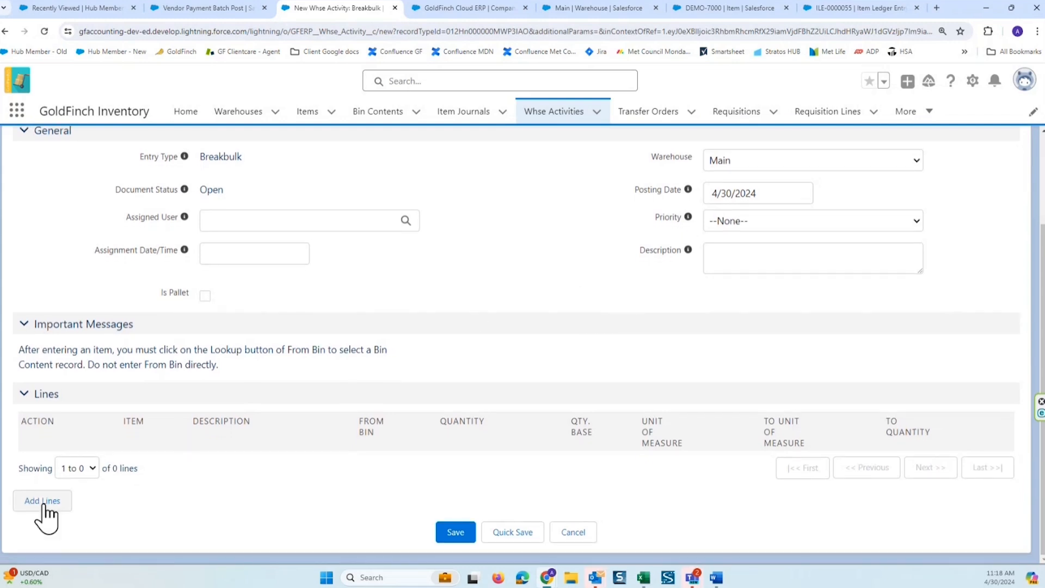
pyautogui.click(44, 504)
pyautogui.click(114, 465)
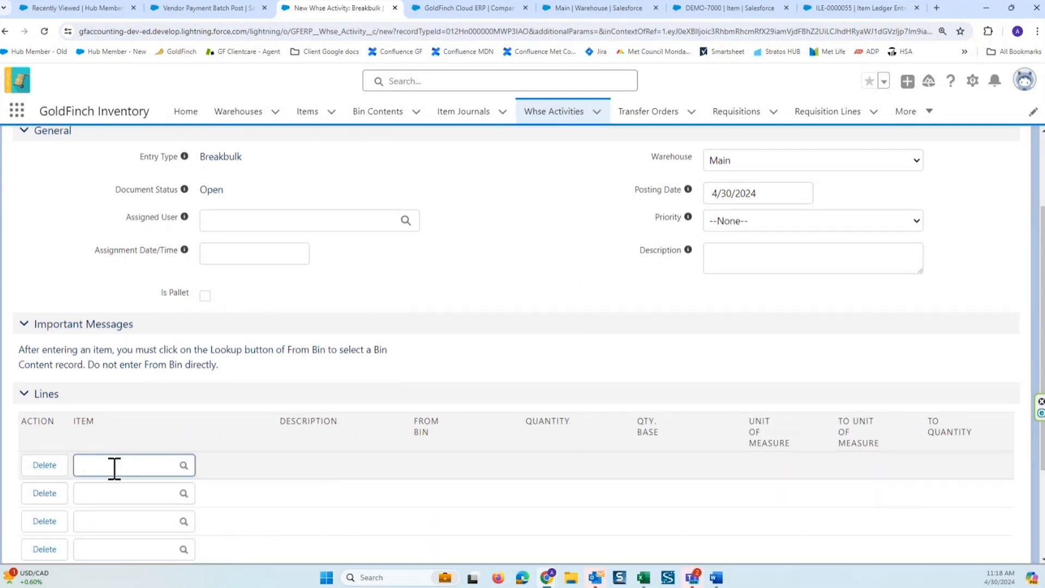
pyautogui.write('demo-7000 (Chocolate C')
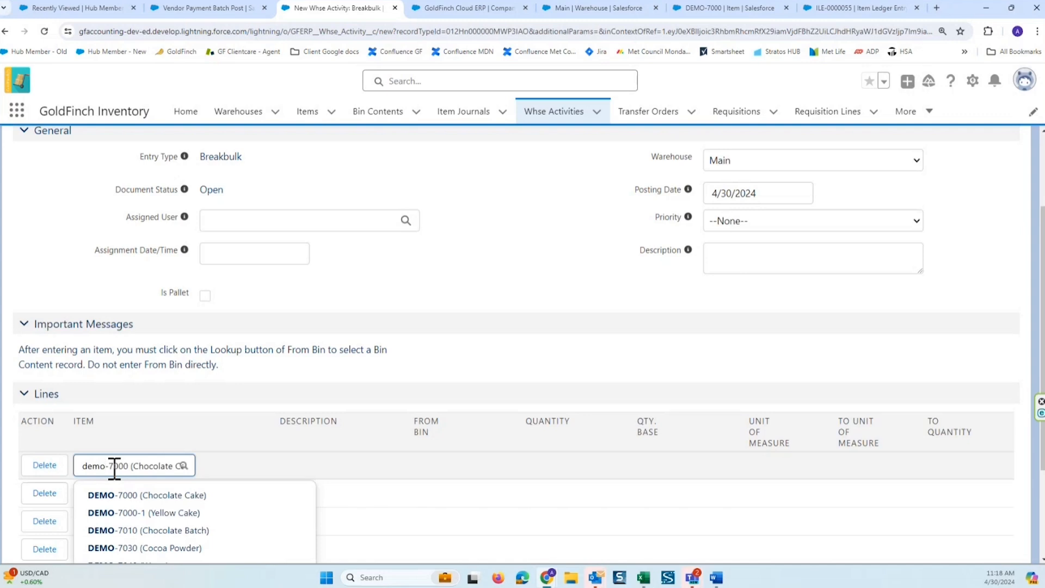
pyautogui.click(174, 495)
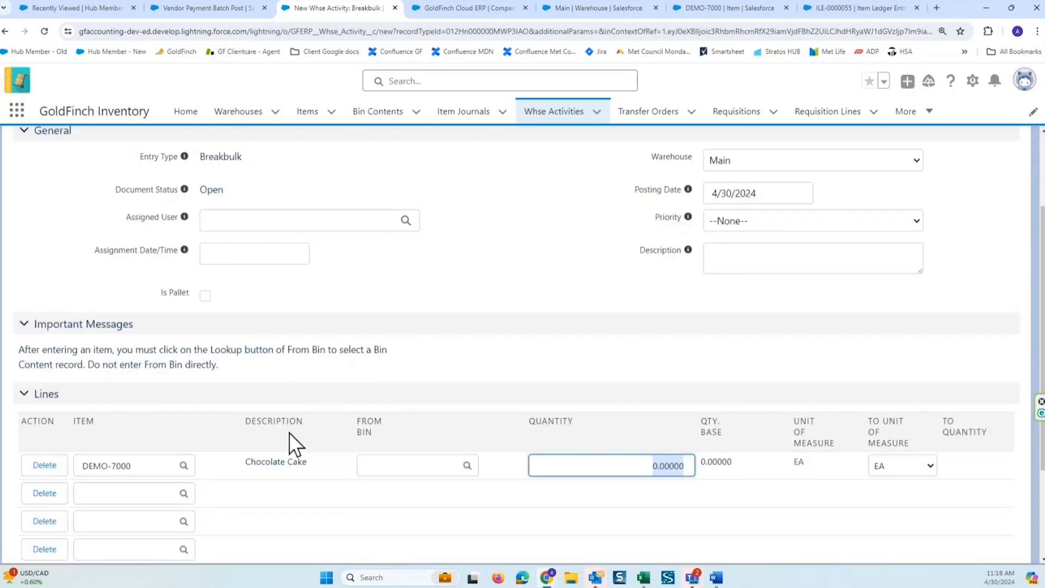
# Source the line from the Pick bin's Case content of lot 025884, with quantity 1 and EA as the target unit of measure.
pyautogui.click(467, 465)
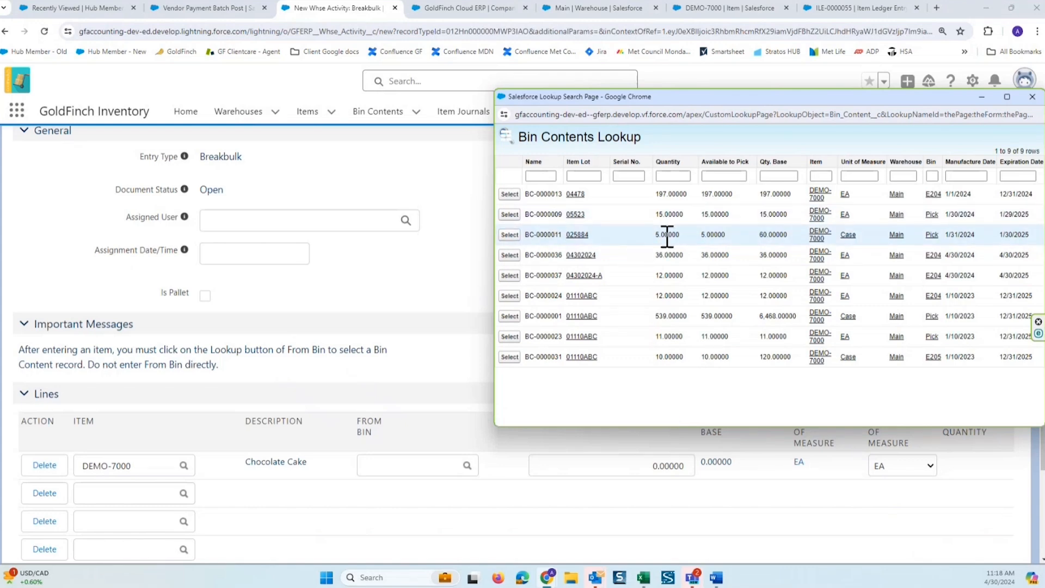
pyautogui.click(510, 234)
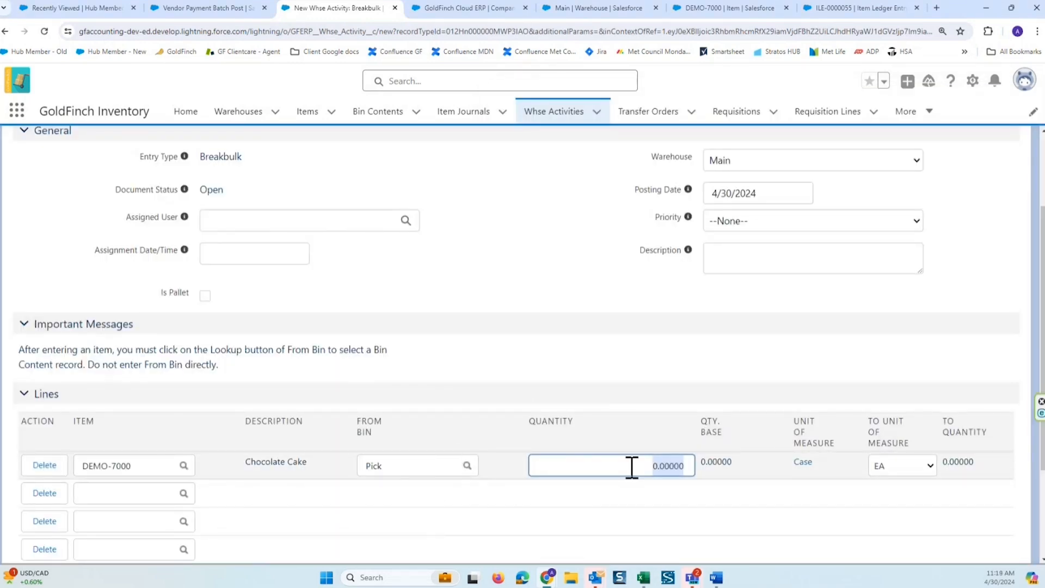
pyautogui.write('1')
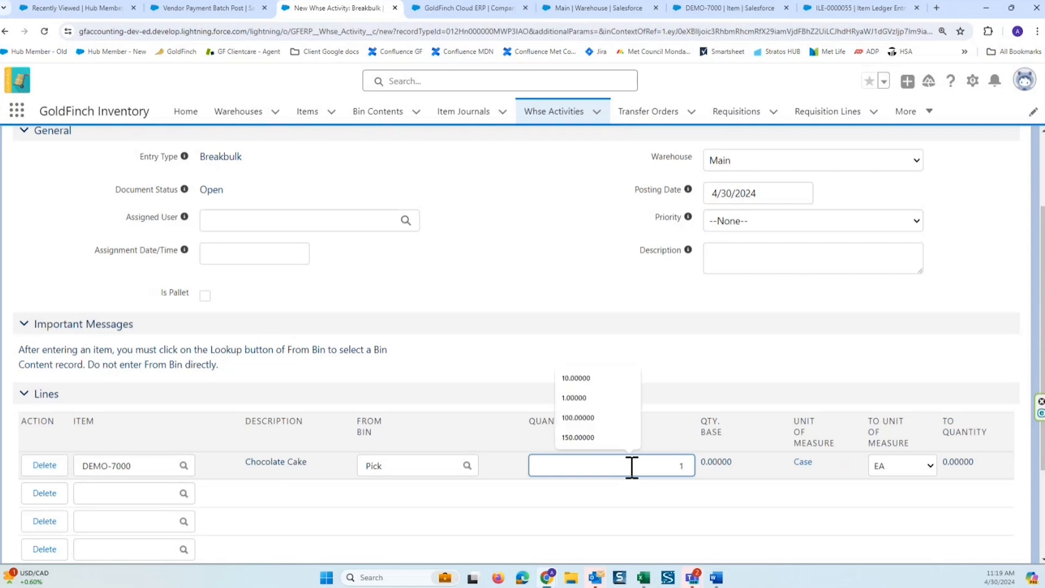
pyautogui.press('Tab')
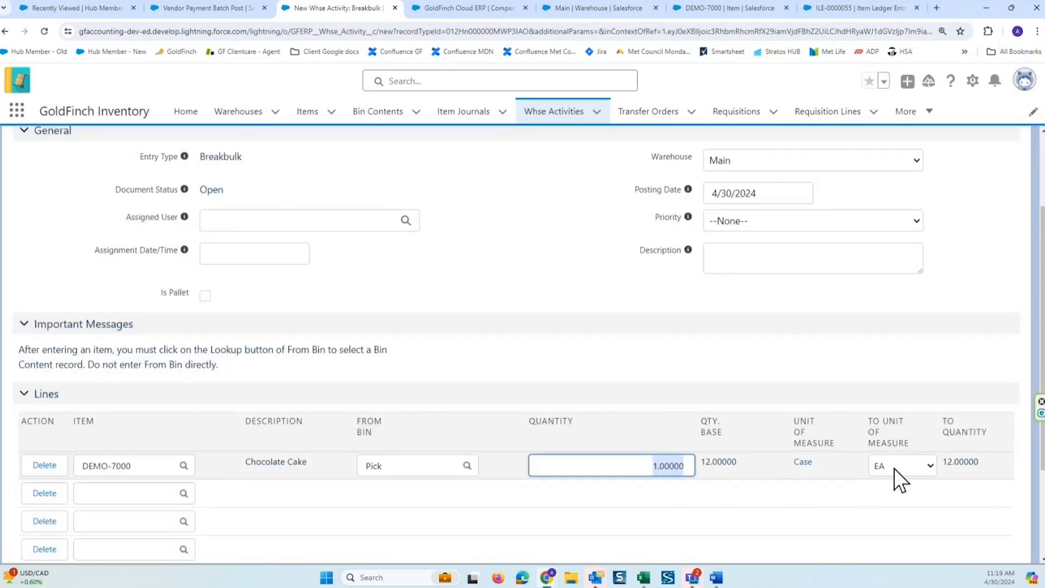
pyautogui.click(928, 465)
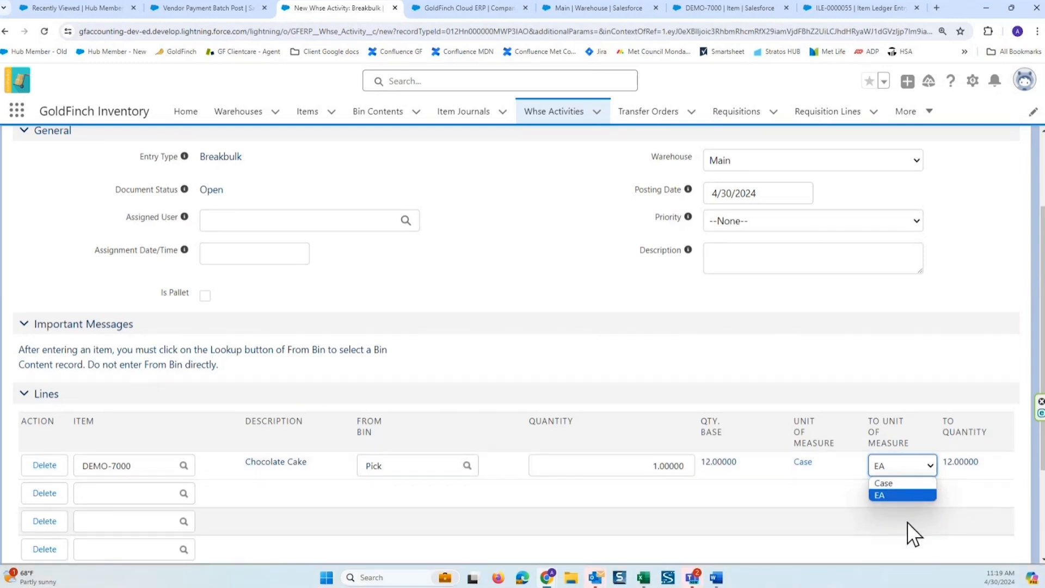
pyautogui.click(887, 494)
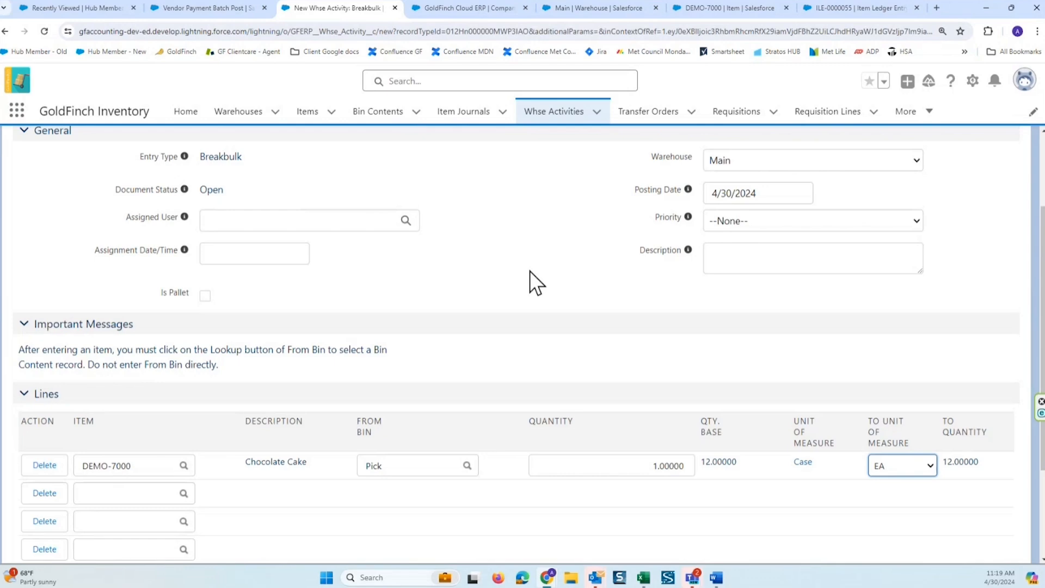
# Save the breakbulk activity and post it.
pyautogui.scroll(-3, 530, 270)
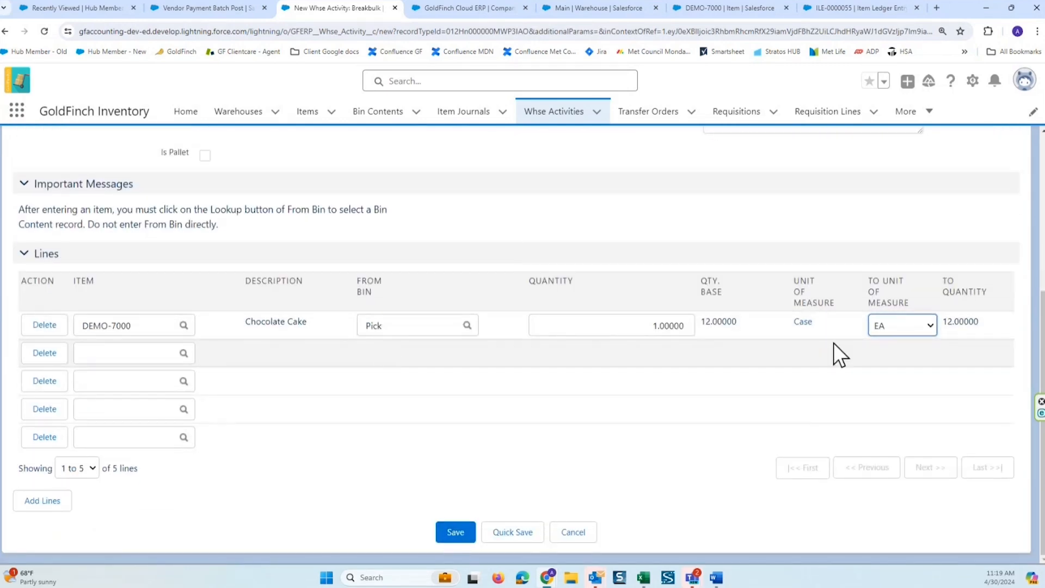
pyautogui.click(455, 531)
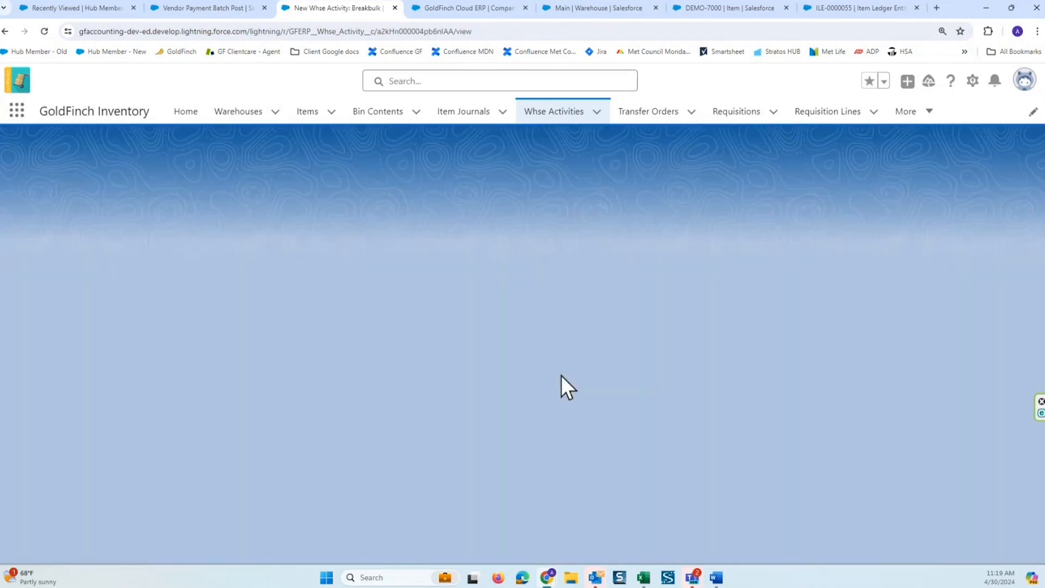
pyautogui.scroll(-2, 685, 393)
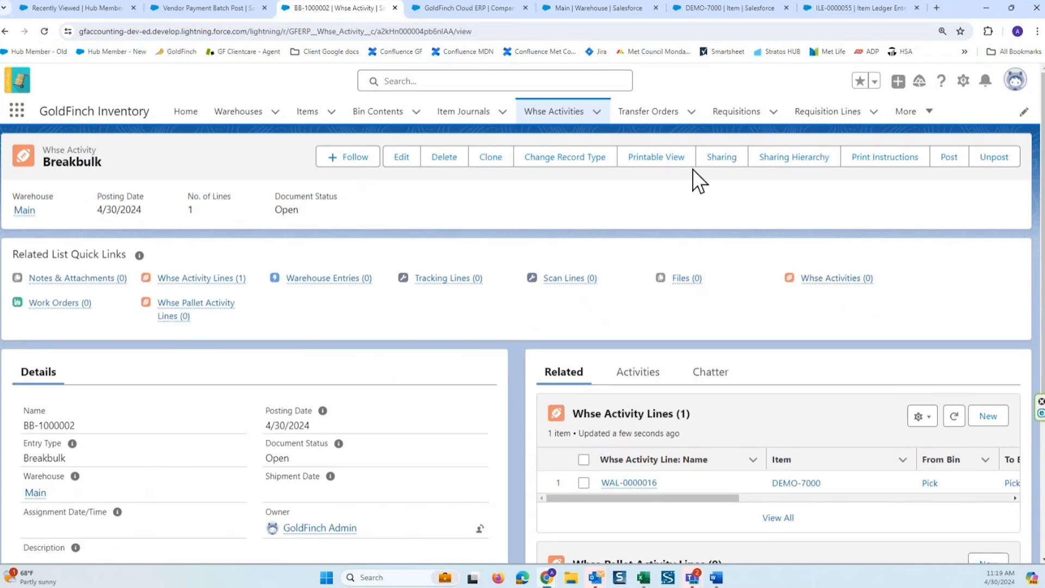
pyautogui.click(949, 157)
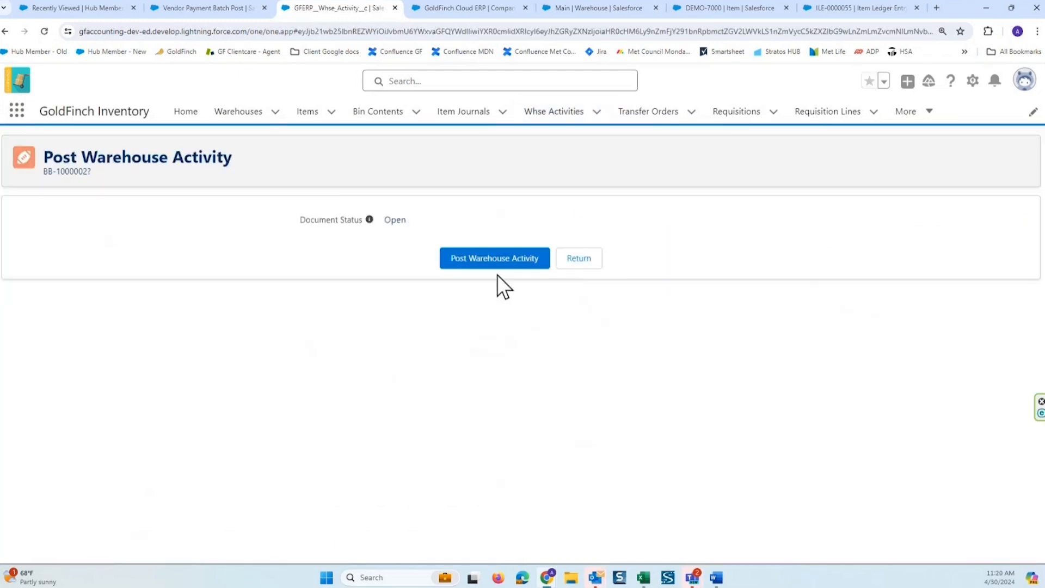
pyautogui.click(491, 257)
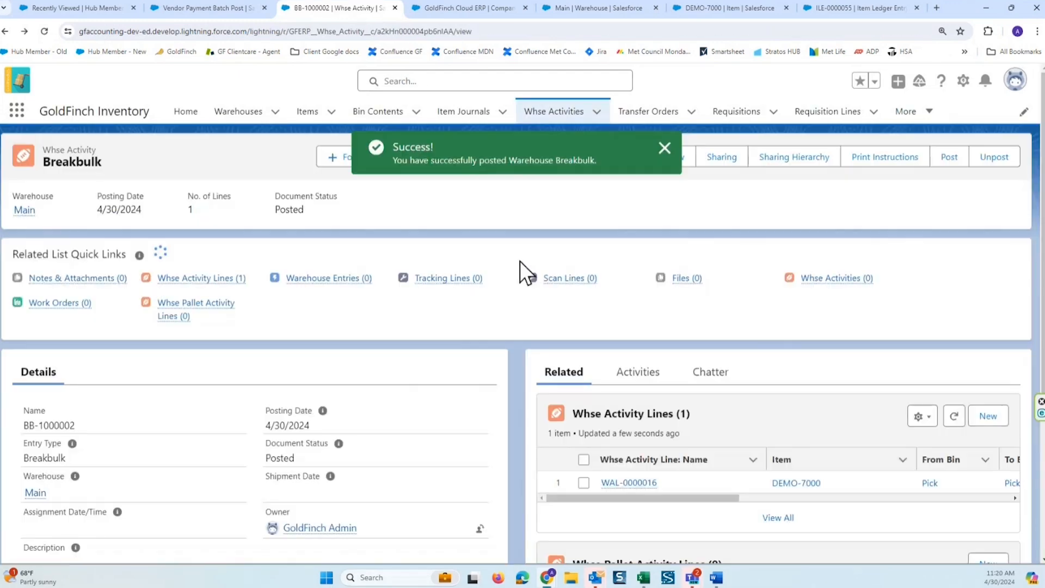
# Examine the posted breakbulk's full list of warehouse entries, comparing quantities and units of measure, and return to the warehouse activities.
pyautogui.scroll(-2, 526, 371)
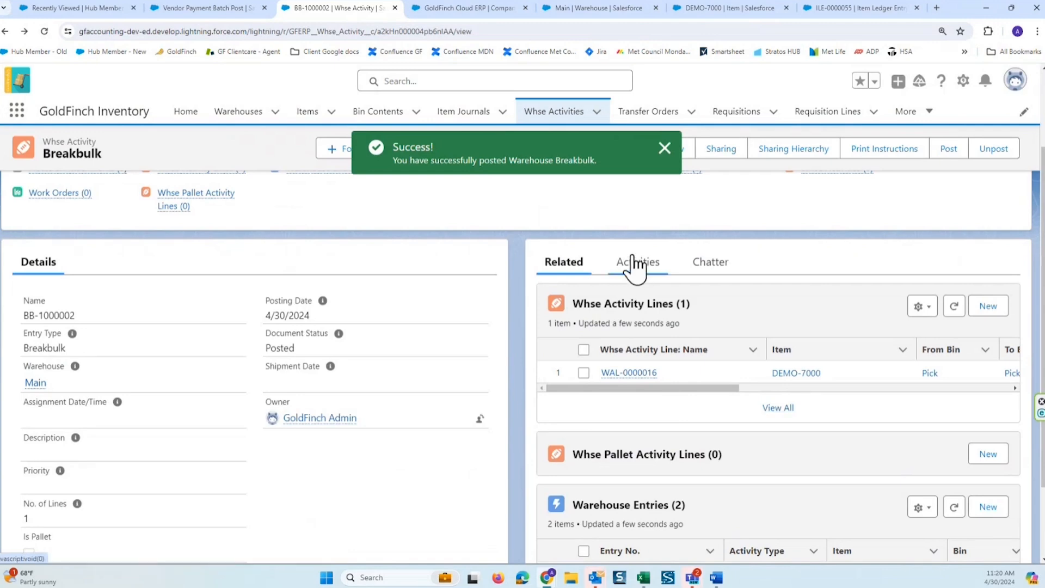
pyautogui.scroll(-2, 783, 538)
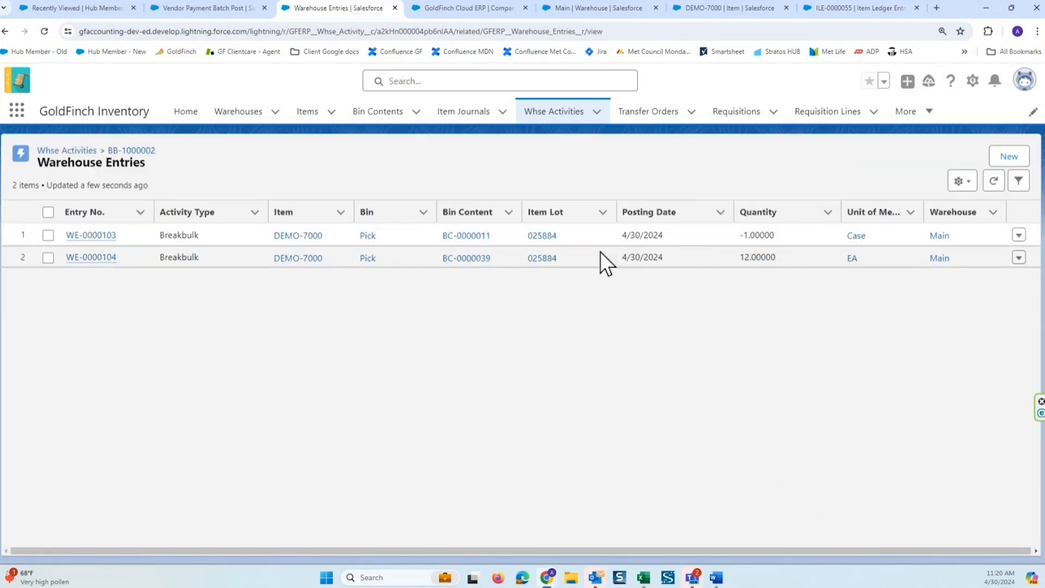
pyautogui.moveTo(726, 229); pyautogui.dragTo(808, 227)
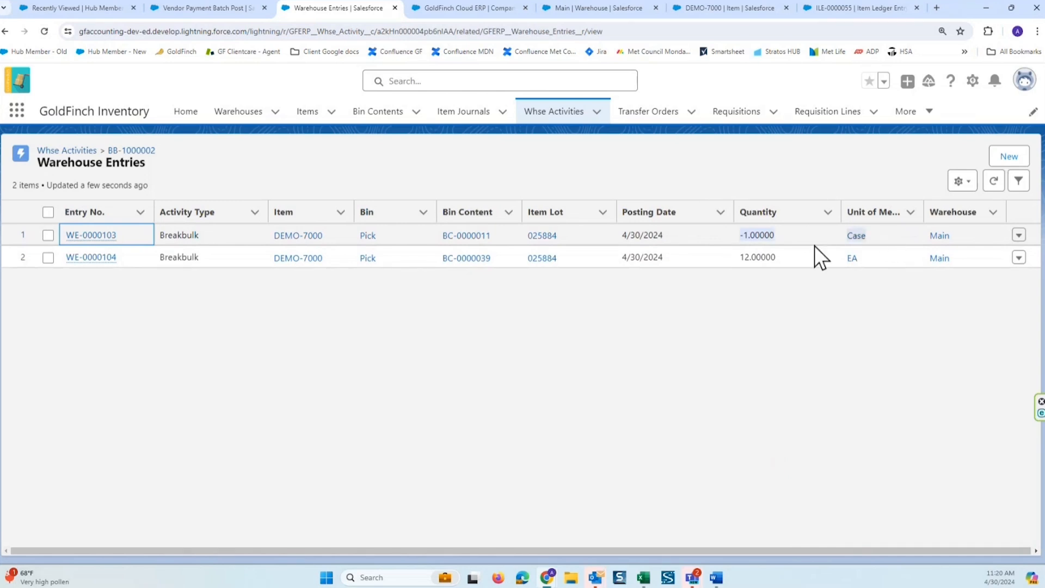
pyautogui.moveTo(737, 258); pyautogui.dragTo(887, 257)
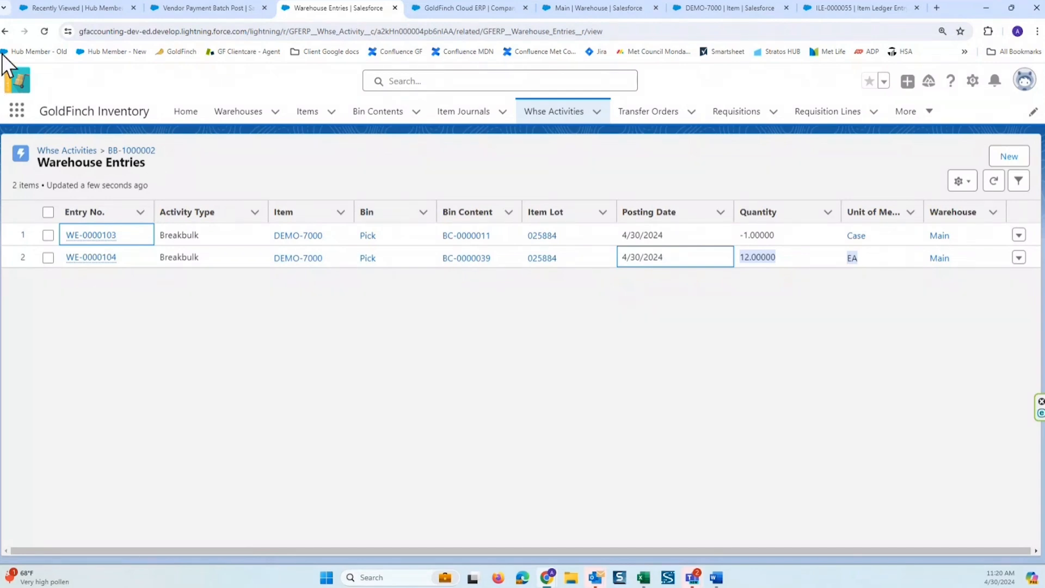
pyautogui.click(5, 31)
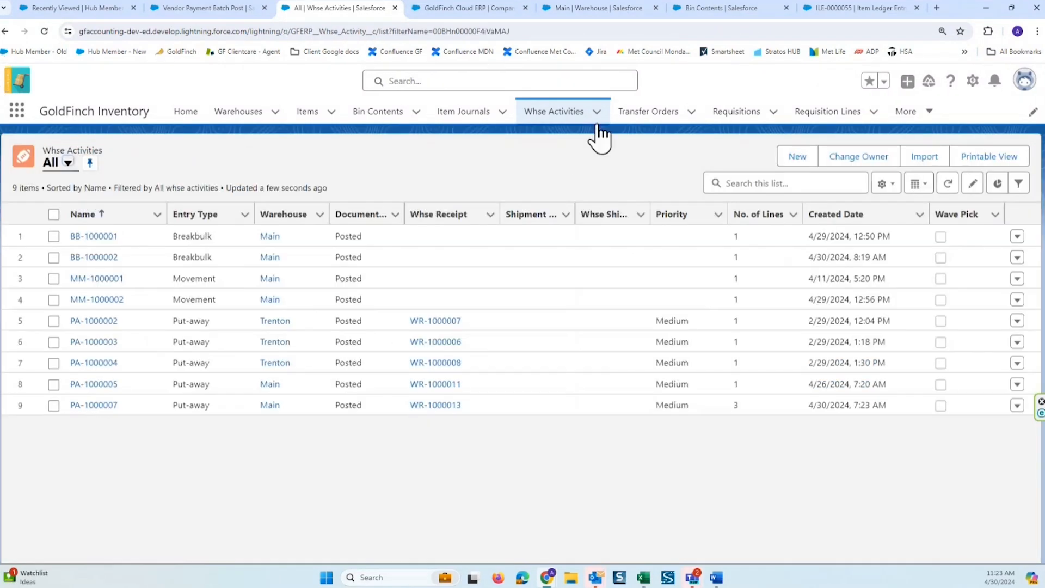
# Start a new warehouse activity of type Movement.
pyautogui.click(808, 159)
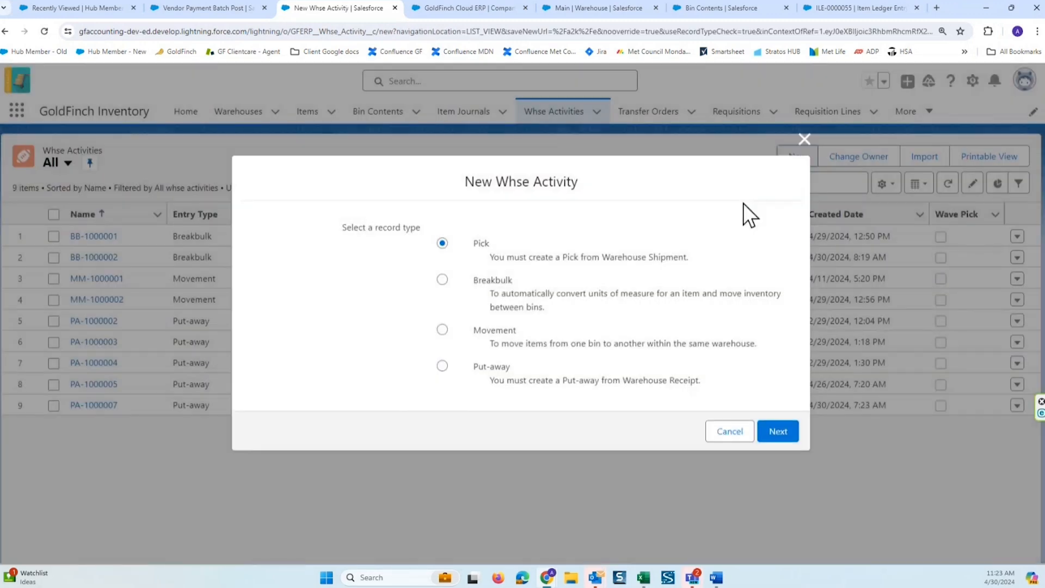
pyautogui.click(442, 329)
pyautogui.press('Return')
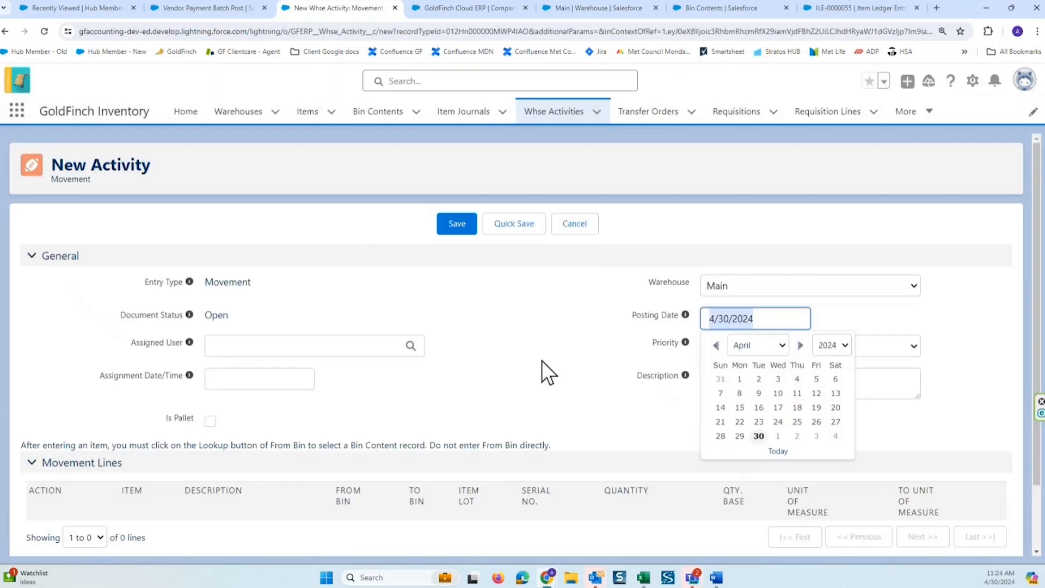
pyautogui.click(541, 360)
pyautogui.scroll(-1, 491, 328)
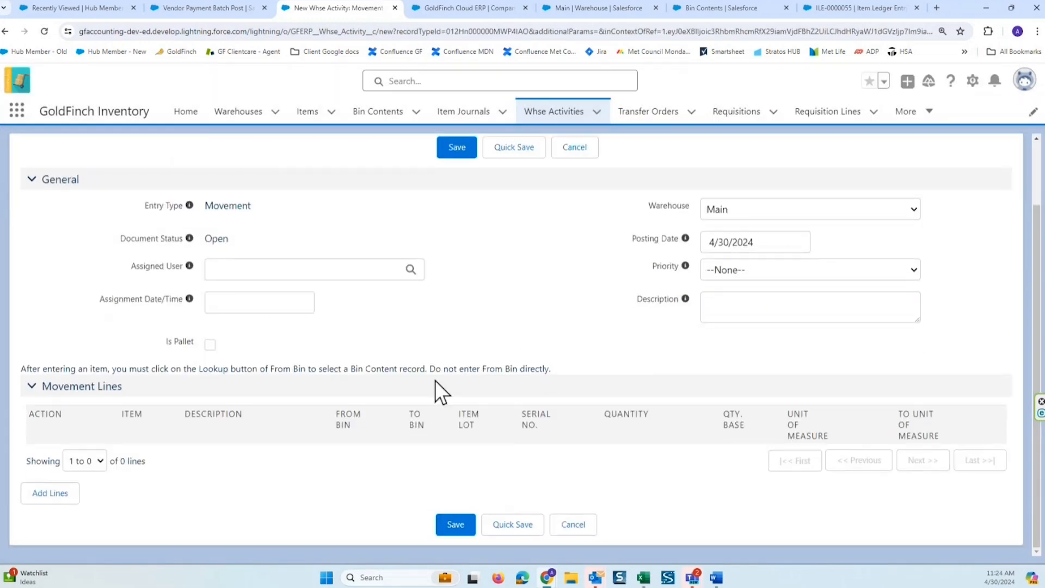
# Add movement lines and enter item DEMO-7000 (Chocolate Cake) on the first line.
pyautogui.click(51, 507)
pyautogui.click(131, 453)
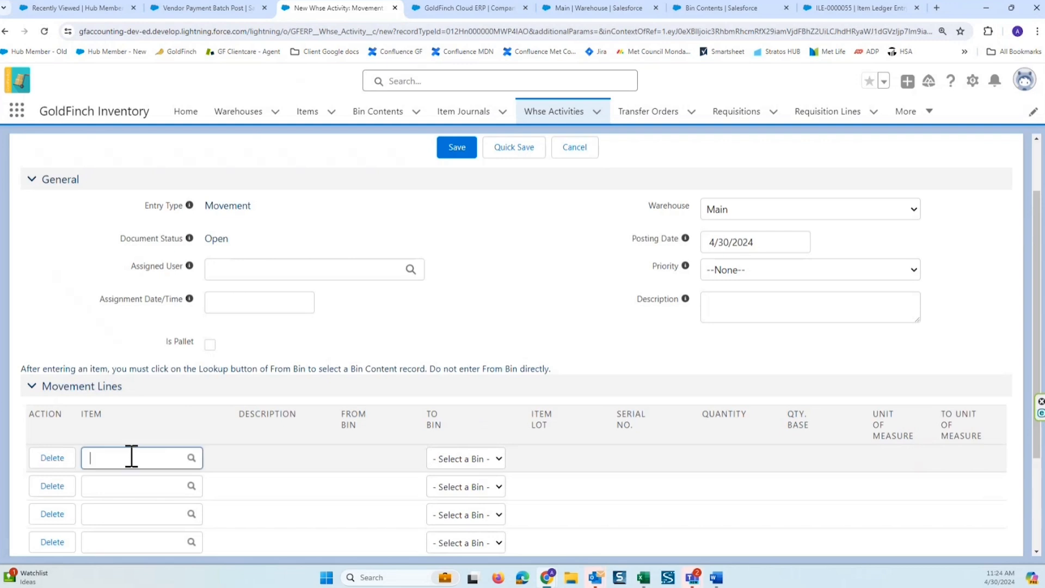
pyautogui.write('demo-7000 (Chocolate C')
pyautogui.click(139, 488)
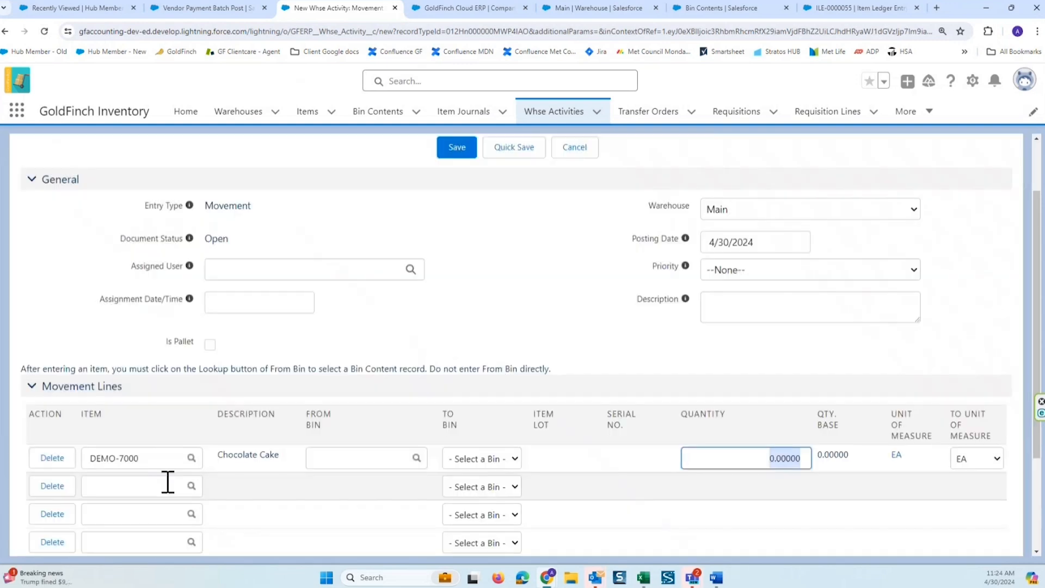
# Fill the DEMO-7000 line with the E204 bin content of lot 04302024, destination bin E205 and quantity 5.
pyautogui.click(382, 458)
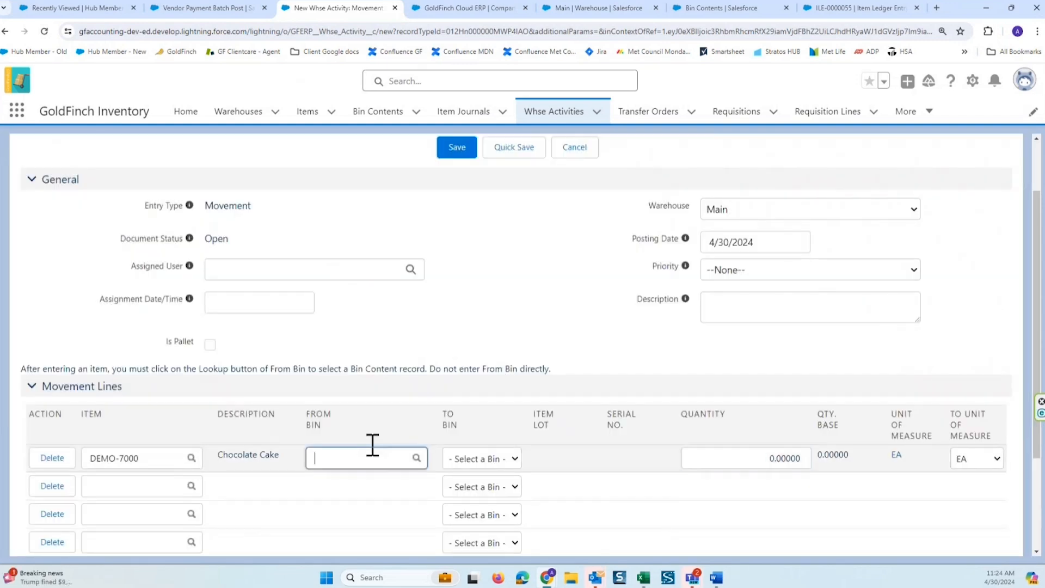
pyautogui.click(417, 458)
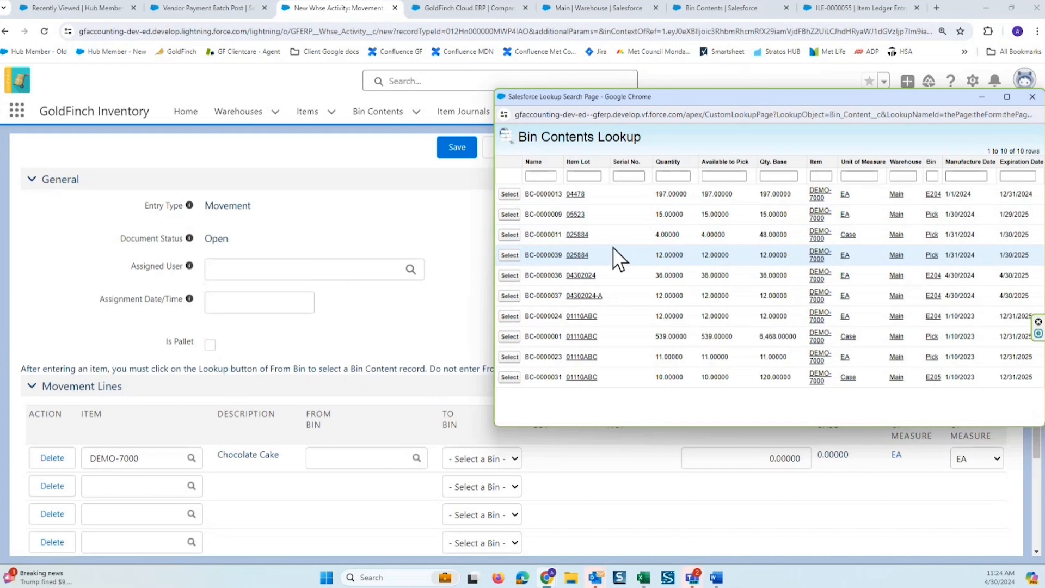
pyautogui.click(510, 276)
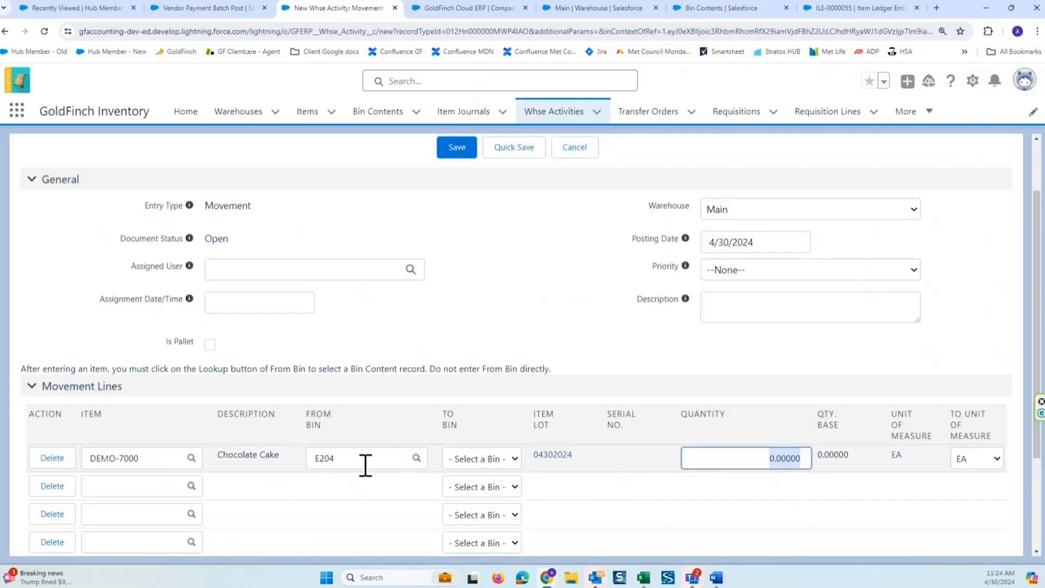
pyautogui.click(514, 458)
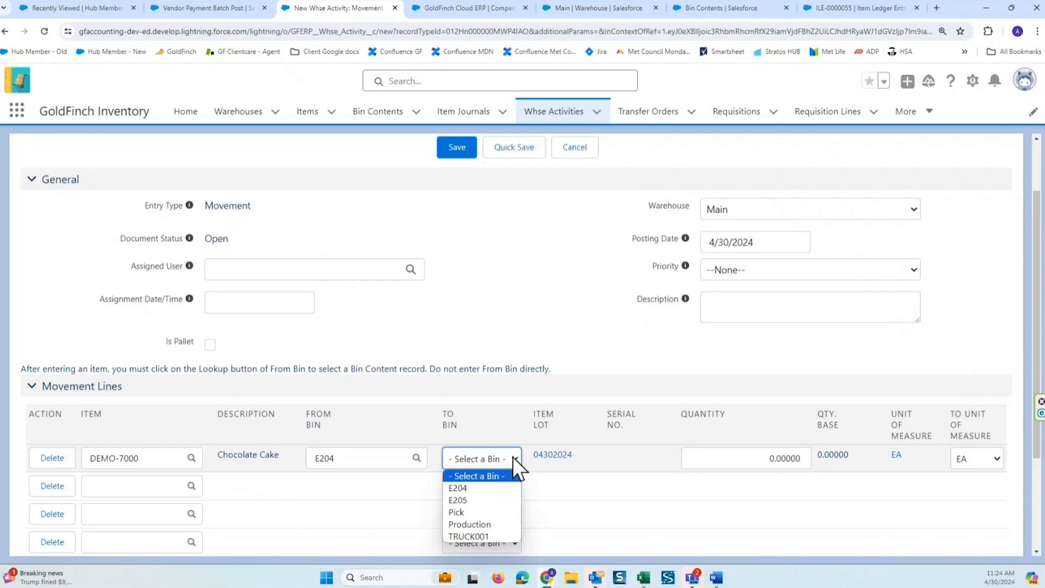
pyautogui.click(486, 496)
pyautogui.moveTo(724, 457); pyautogui.dragTo(815, 471)
pyautogui.write('5')
pyautogui.press('Tab')
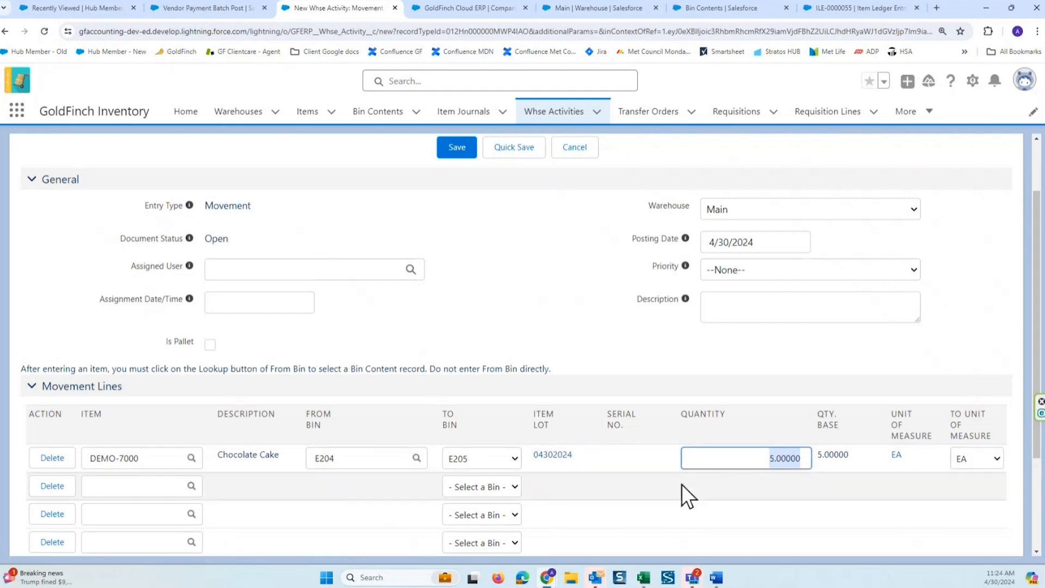
# Save the warehouse movement and post it.
pyautogui.click(461, 147)
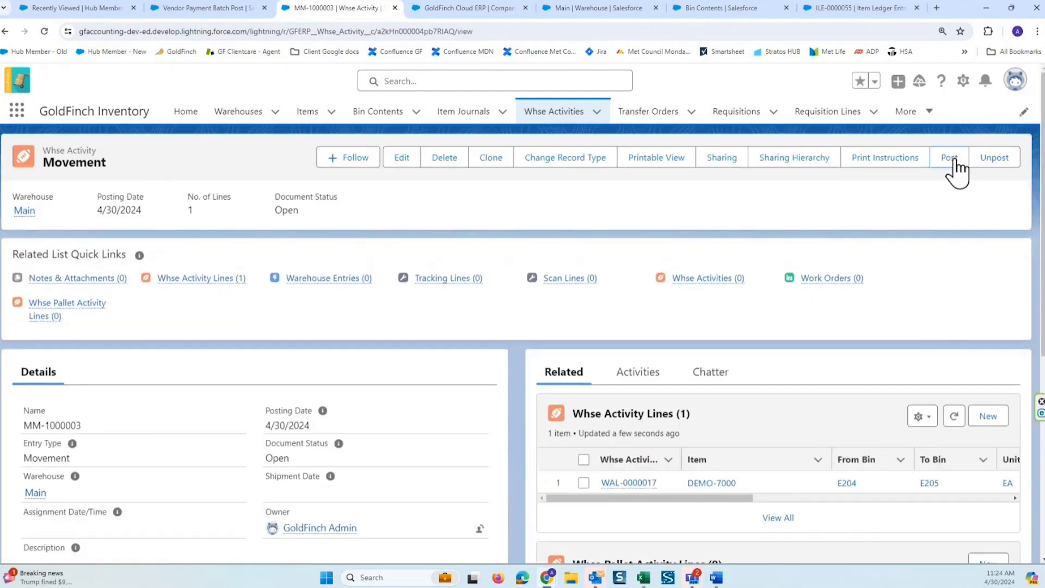
pyautogui.click(954, 160)
pyautogui.click(525, 263)
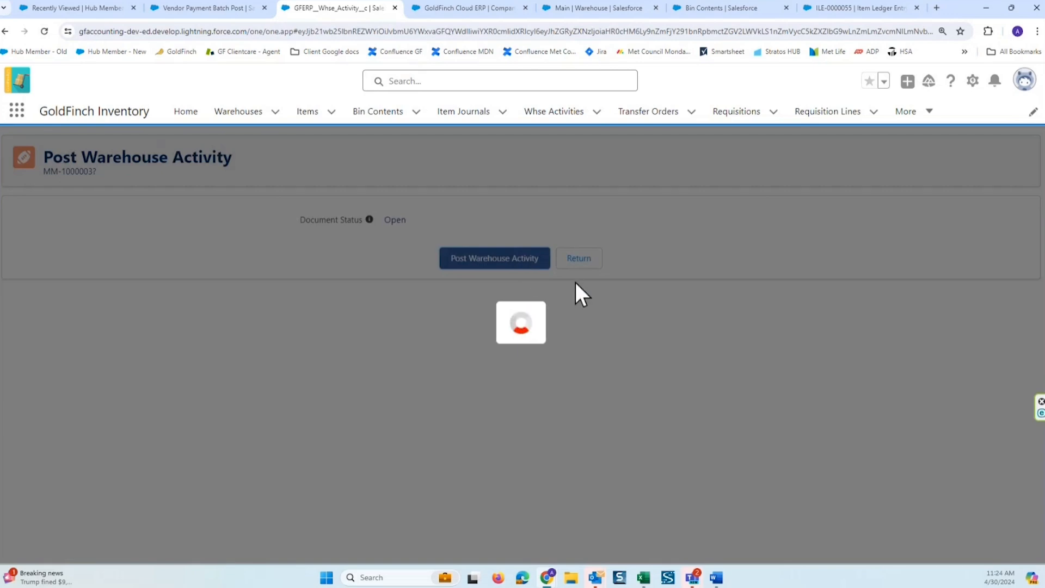
# Examine the posted movement's full list of warehouse entries, comparing bins and quantities, and return to the movement record.
pyautogui.scroll(-2, 632, 234)
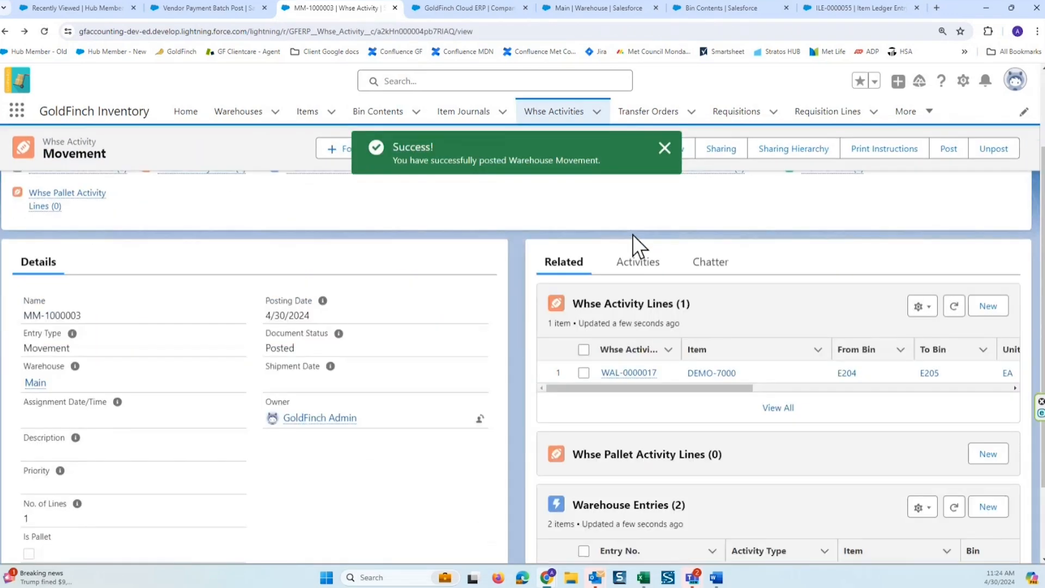
pyautogui.scroll(-2, 632, 234)
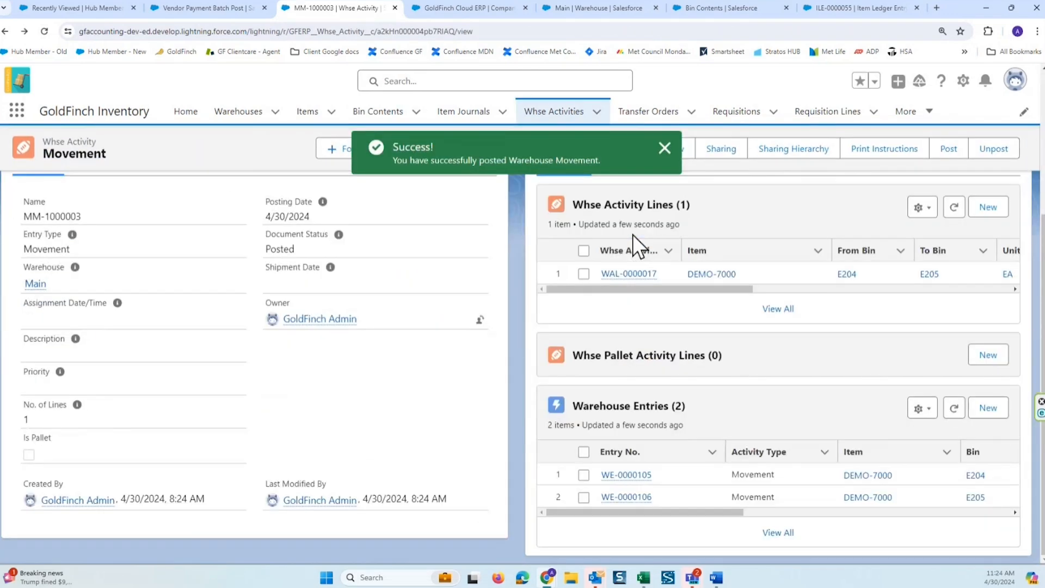
pyautogui.click(773, 532)
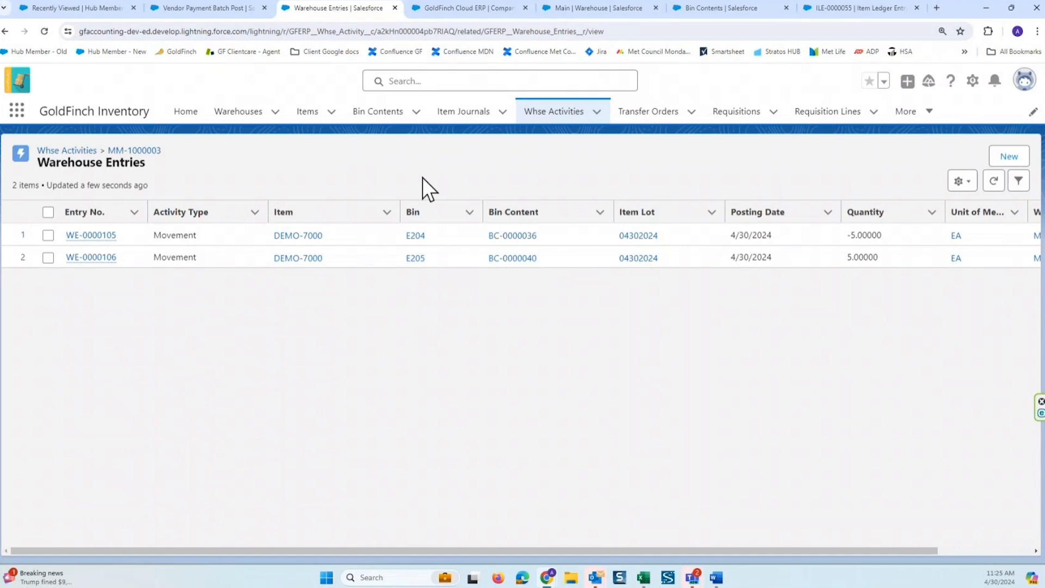
pyautogui.click(5, 31)
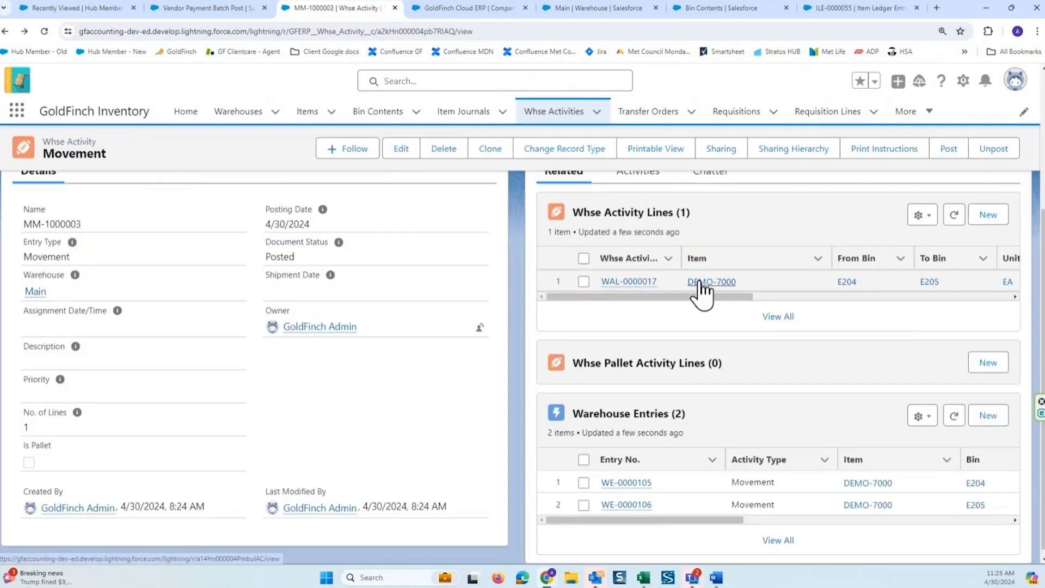